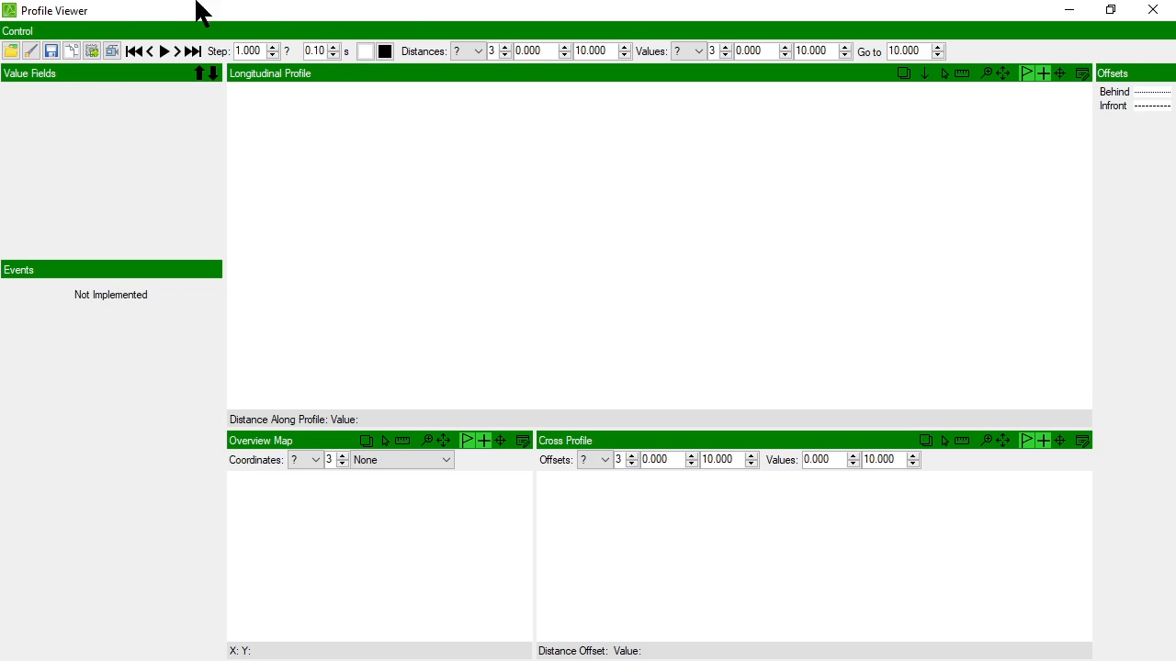
# Step: Open the profile file Example.profile and enlarge the Value Fields area so that all its fields are shown
pyautogui.click(14, 64)
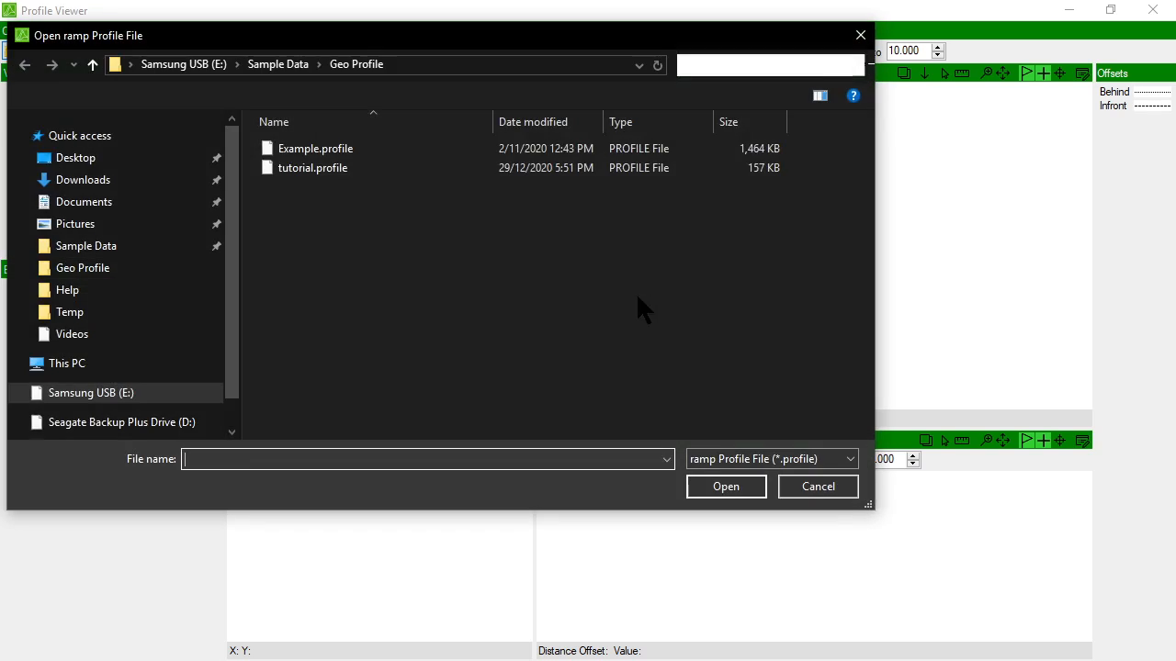
pyautogui.doubleClick(313, 150)
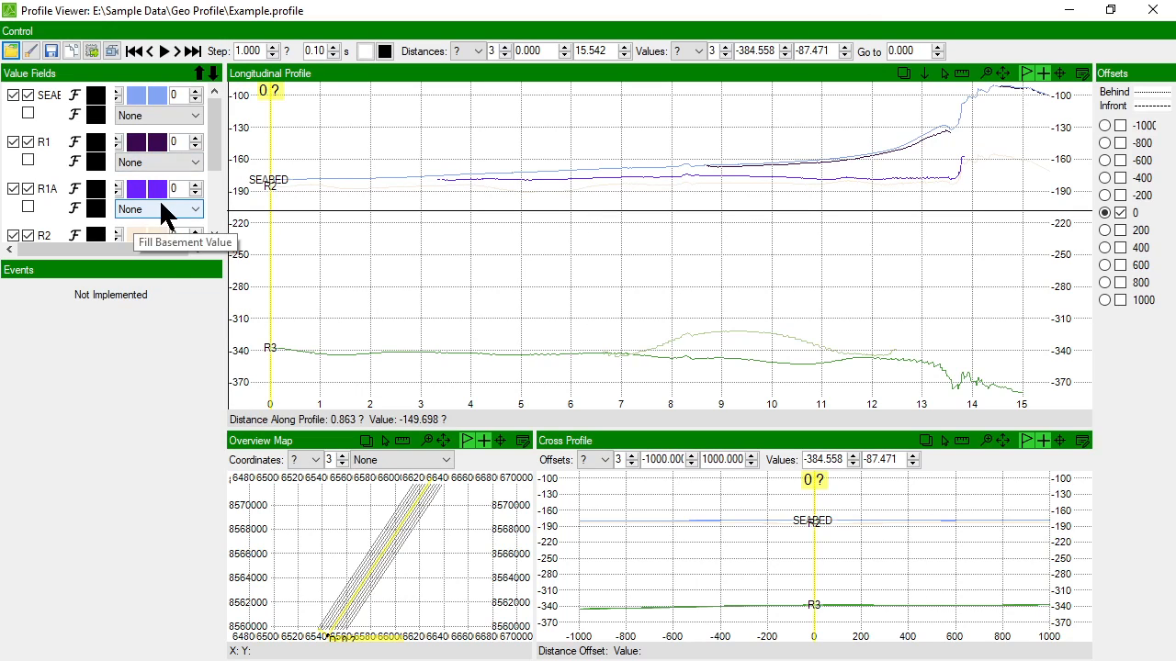
pyautogui.moveTo(162, 258); pyautogui.dragTo(149, 383)
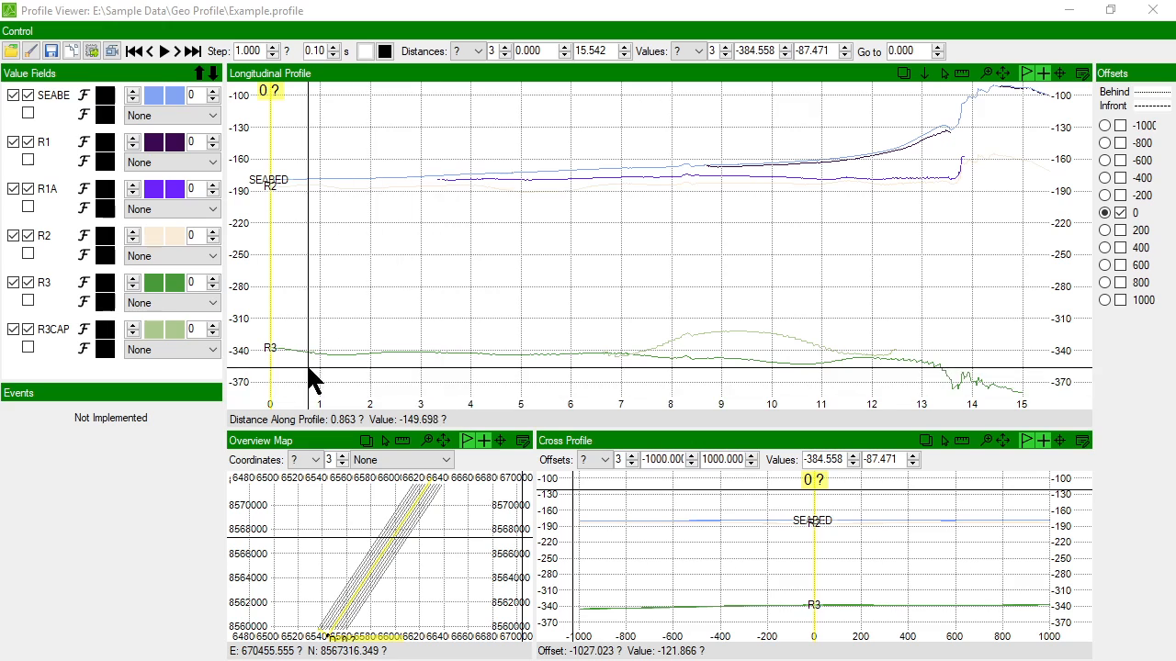
# Step: Set the distance units to Km and the maximum windowed distance to 12
pyautogui.click(482, 52)
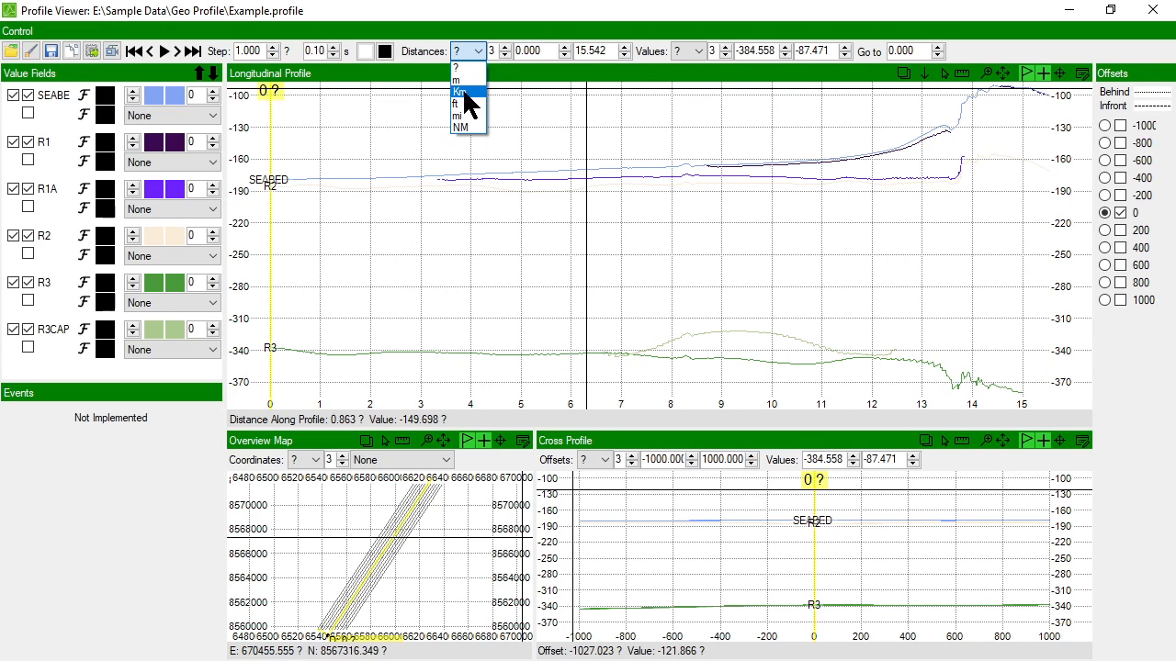
pyautogui.click(463, 89)
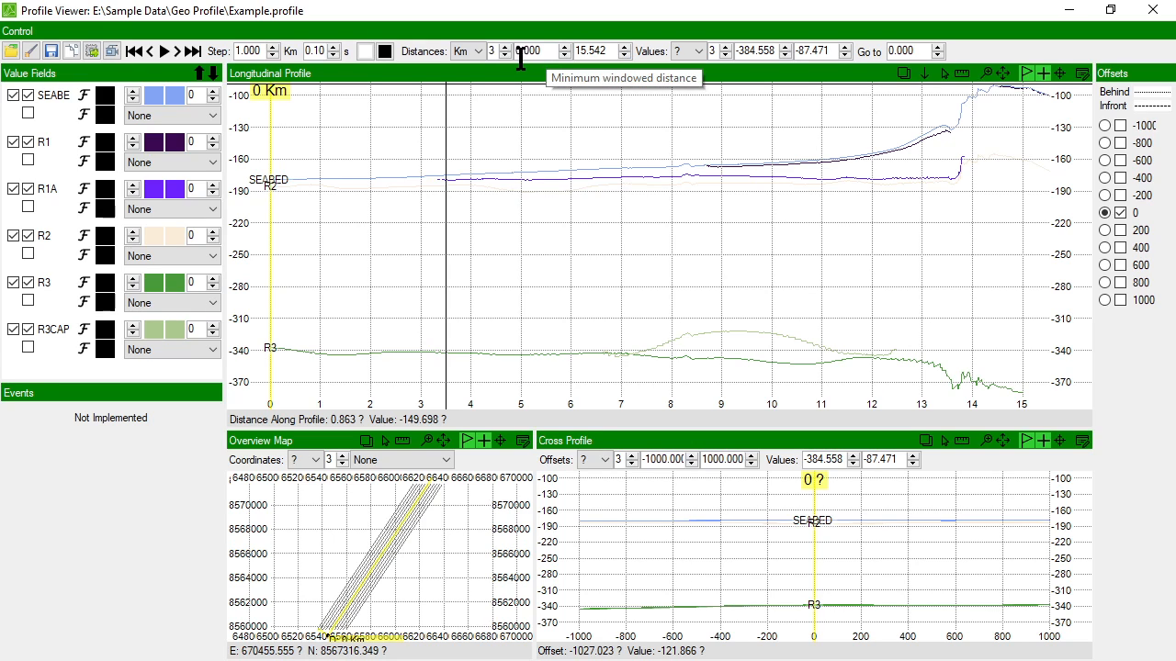
pyautogui.click(614, 51)
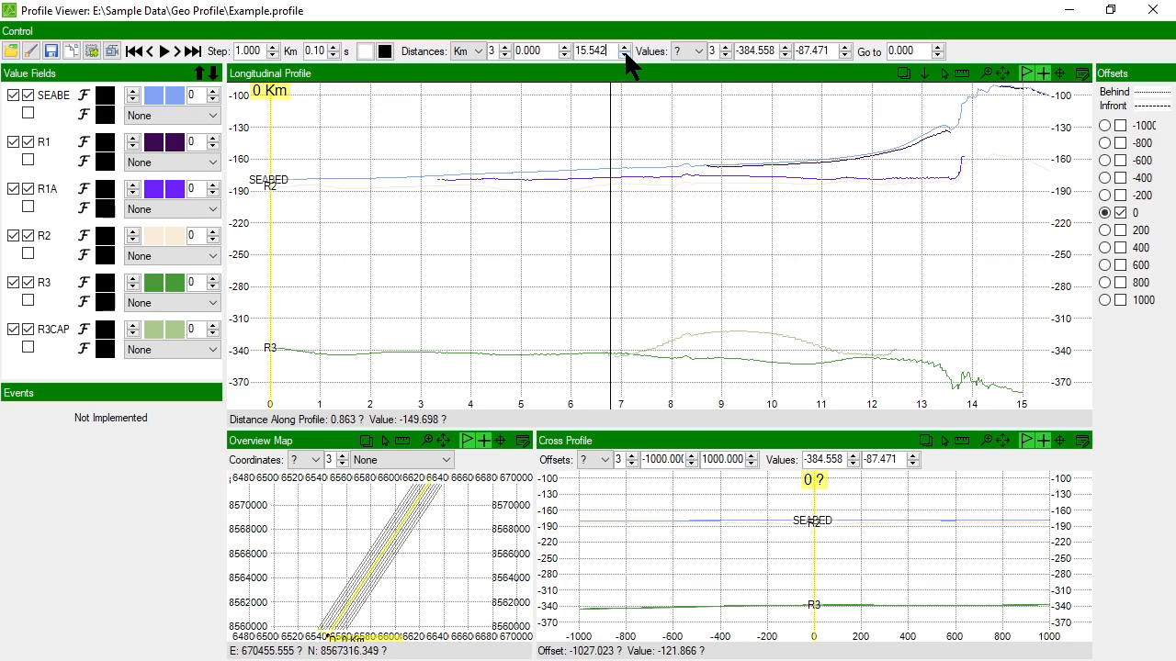
pyautogui.click(625, 56)
pyautogui.click(624, 56)
pyautogui.click(624, 57)
pyautogui.click(625, 57)
pyautogui.click(625, 57)
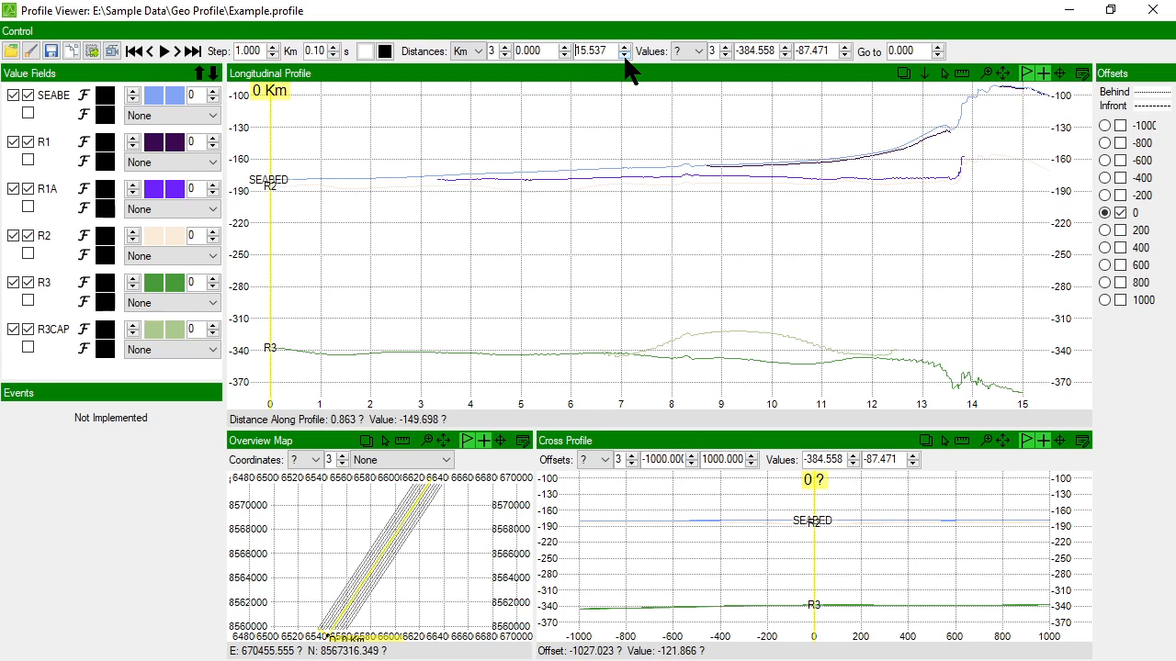
pyautogui.moveTo(612, 51); pyautogui.dragTo(538, 50)
pyautogui.write('12')
pyautogui.press('Return')
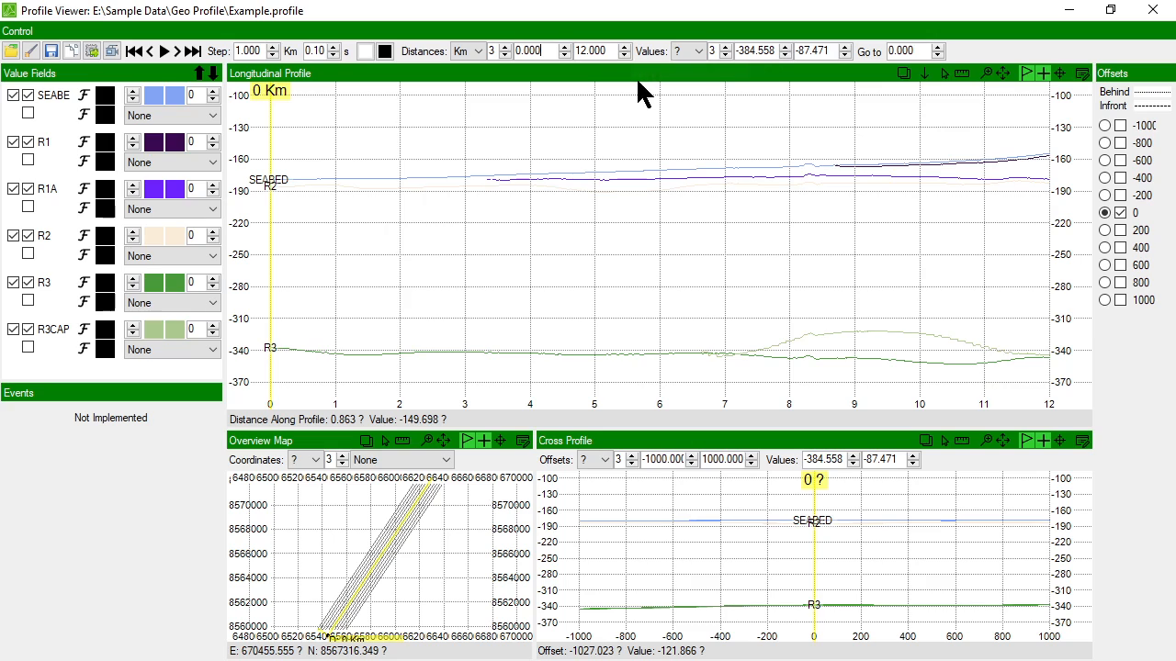
# Step: Set the value units to m and the minimum windowed value to -150
pyautogui.click(698, 51)
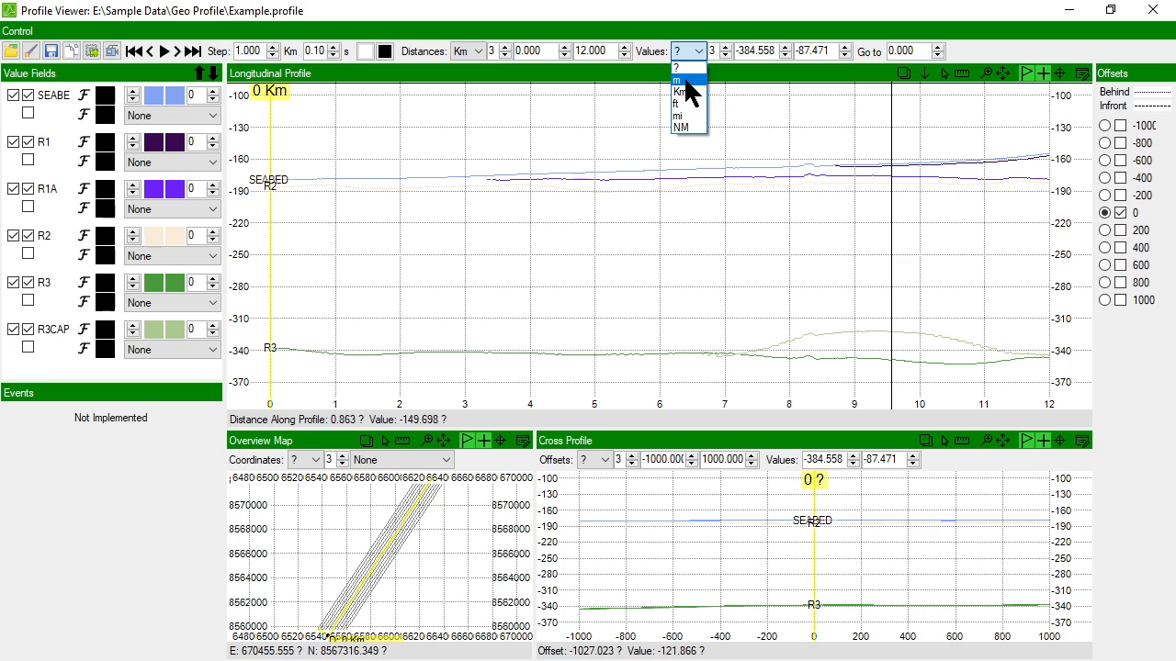
pyautogui.click(685, 81)
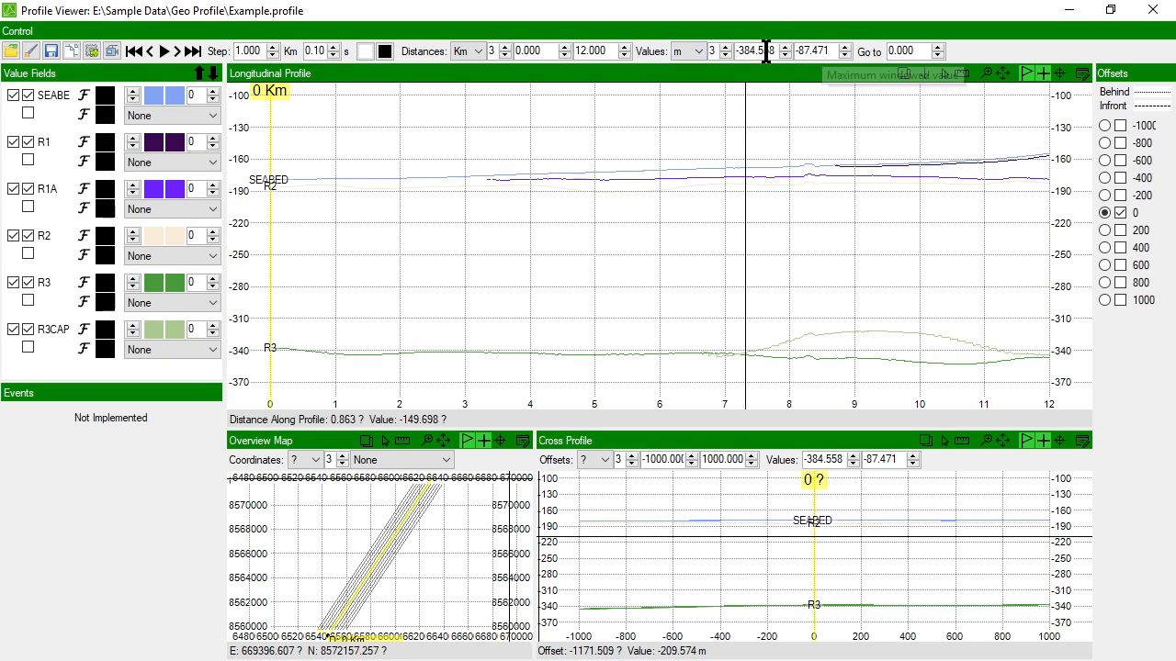
pyautogui.moveTo(777, 51); pyautogui.dragTo(715, 55)
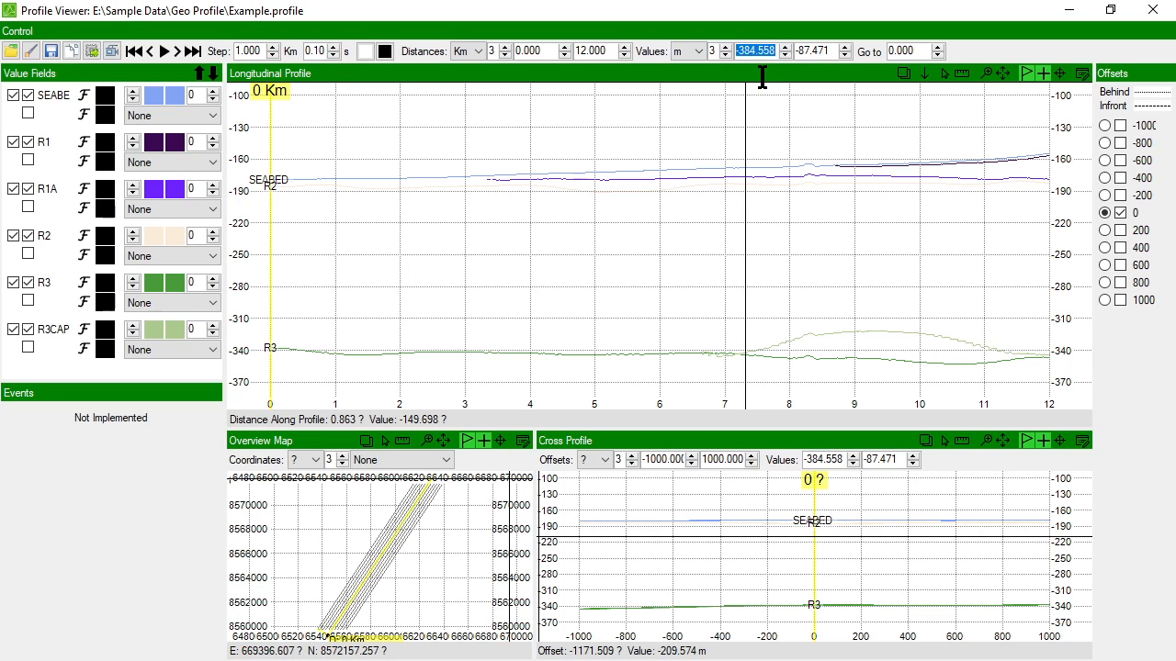
pyautogui.write('-150')
pyautogui.press('Return')
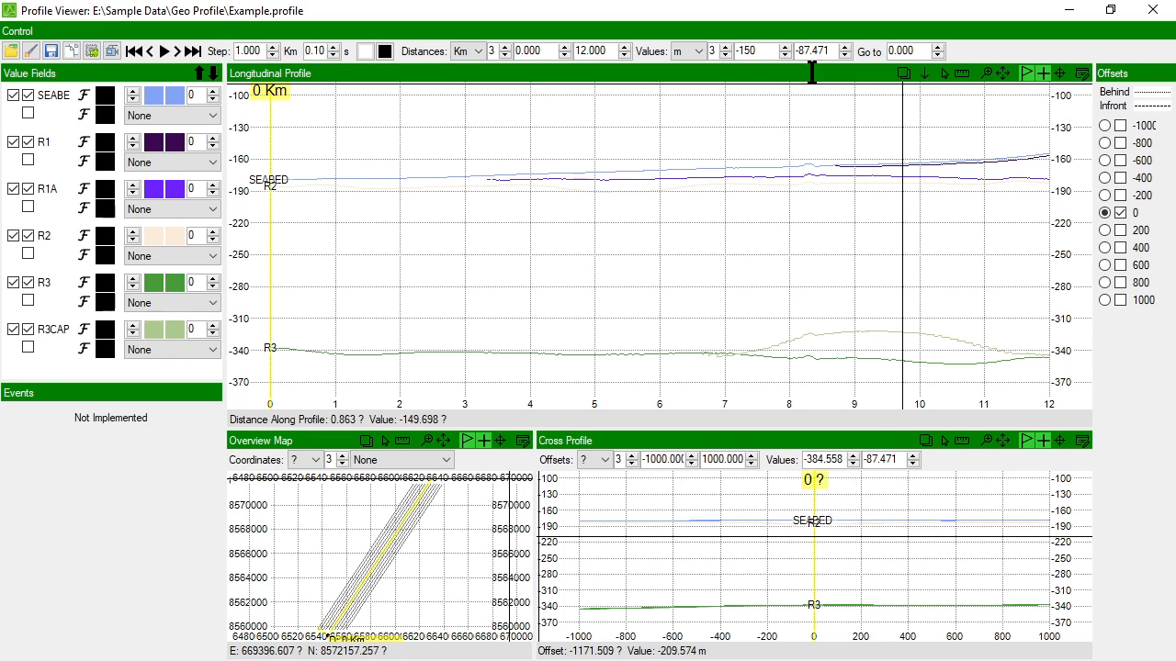
pyautogui.click(831, 52)
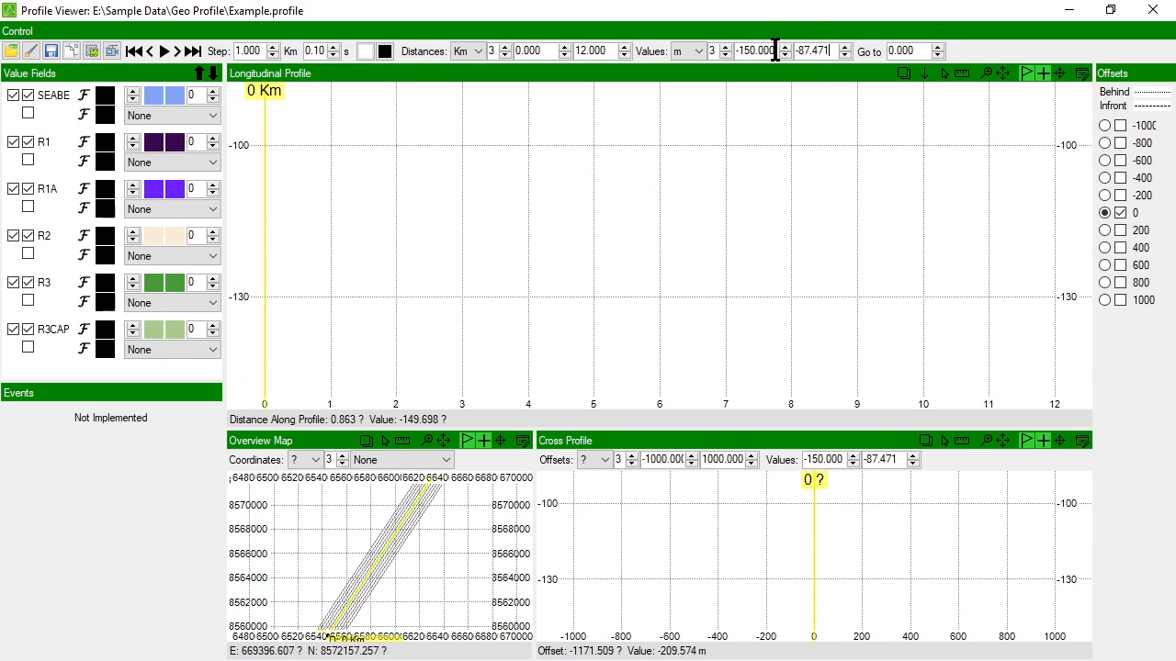
# Step: Try 0 and -250 m as the minimum windowed value
pyautogui.moveTo(774, 50); pyautogui.dragTo(705, 54)
pyautogui.write('0')
pyautogui.click(831, 48)
pyautogui.moveTo(766, 55); pyautogui.dragTo(690, 54)
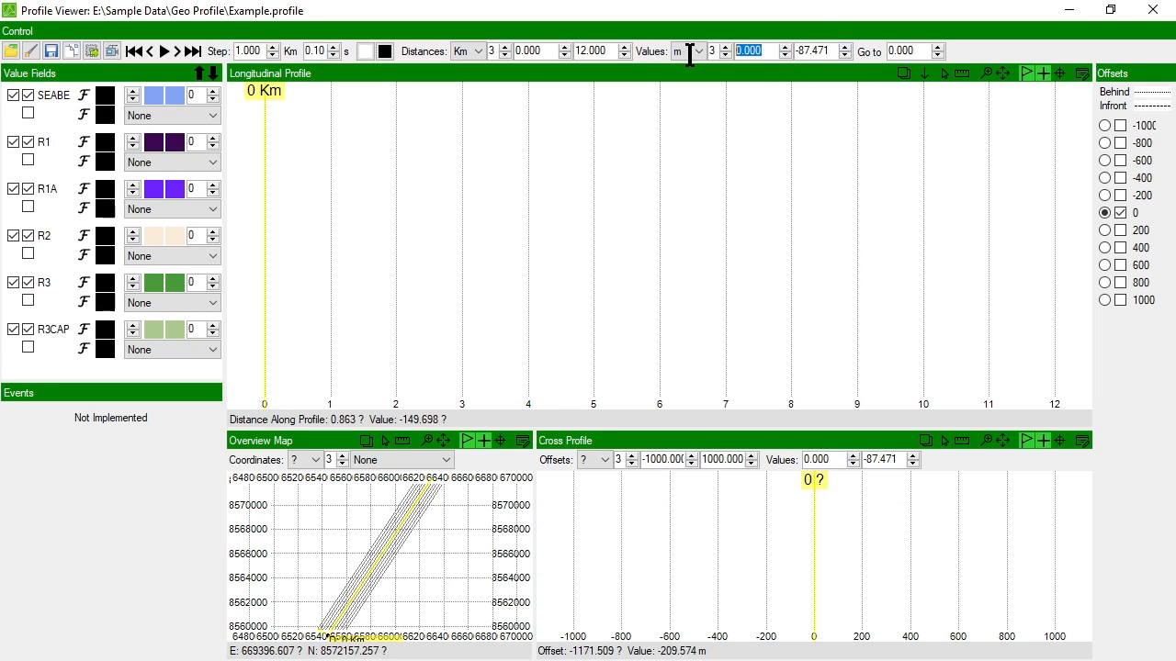
pyautogui.write('-250')
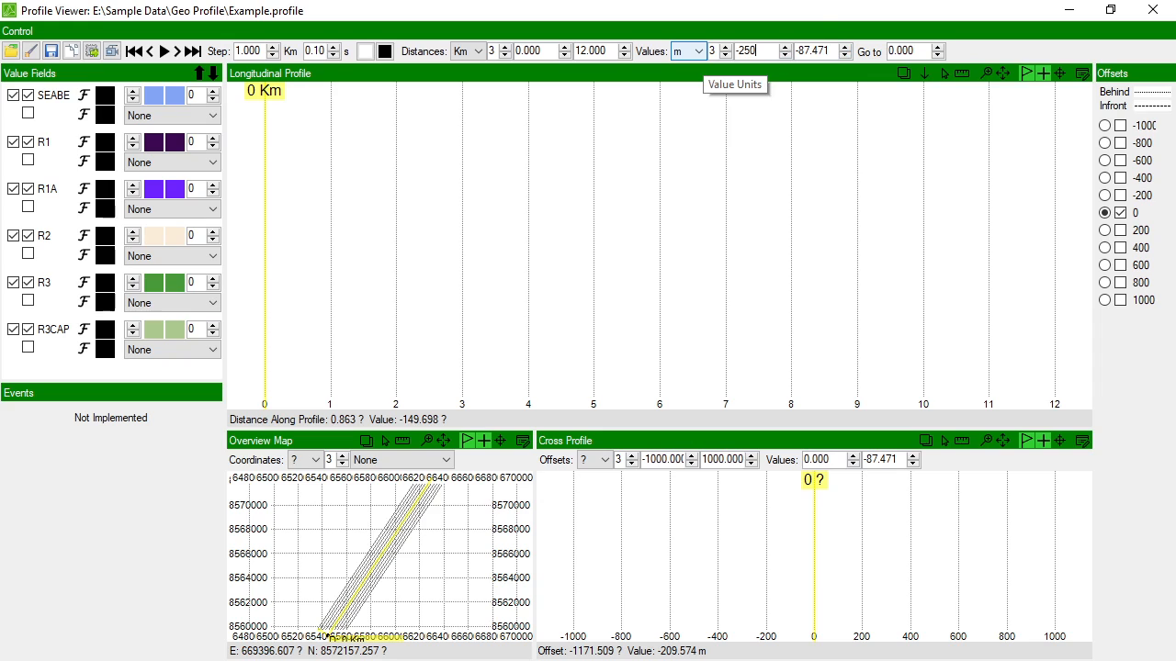
pyautogui.click(832, 50)
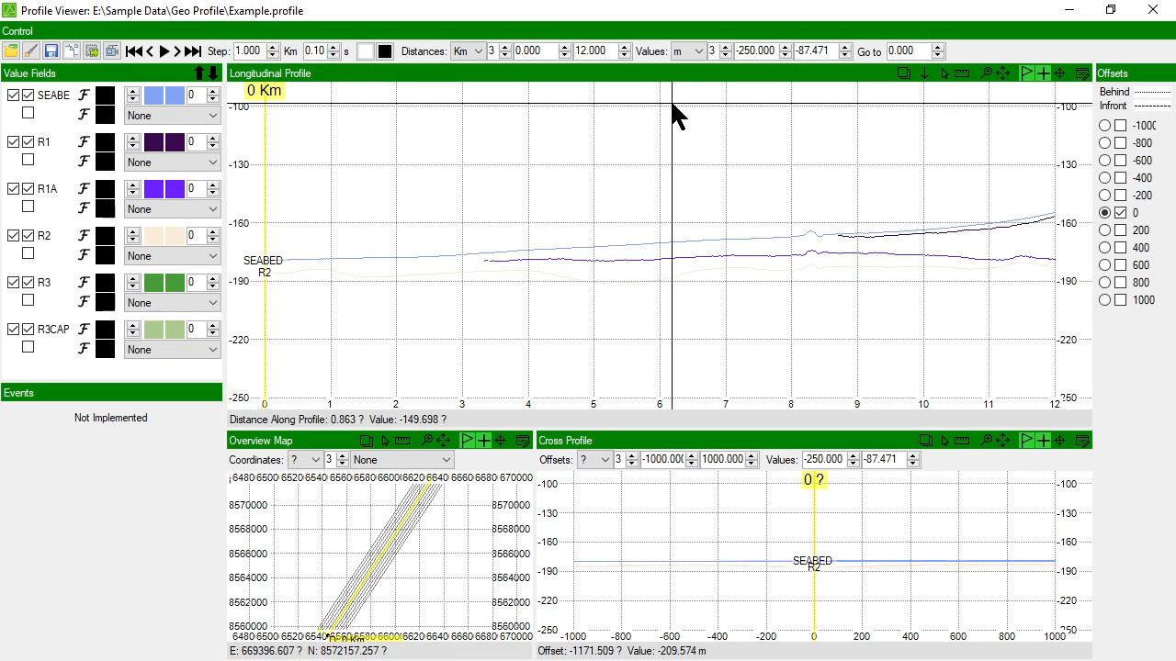
# Step: Set the minimum windowed value to -500 m and go to distance 6 Km along the profile
pyautogui.doubleClick(768, 50)
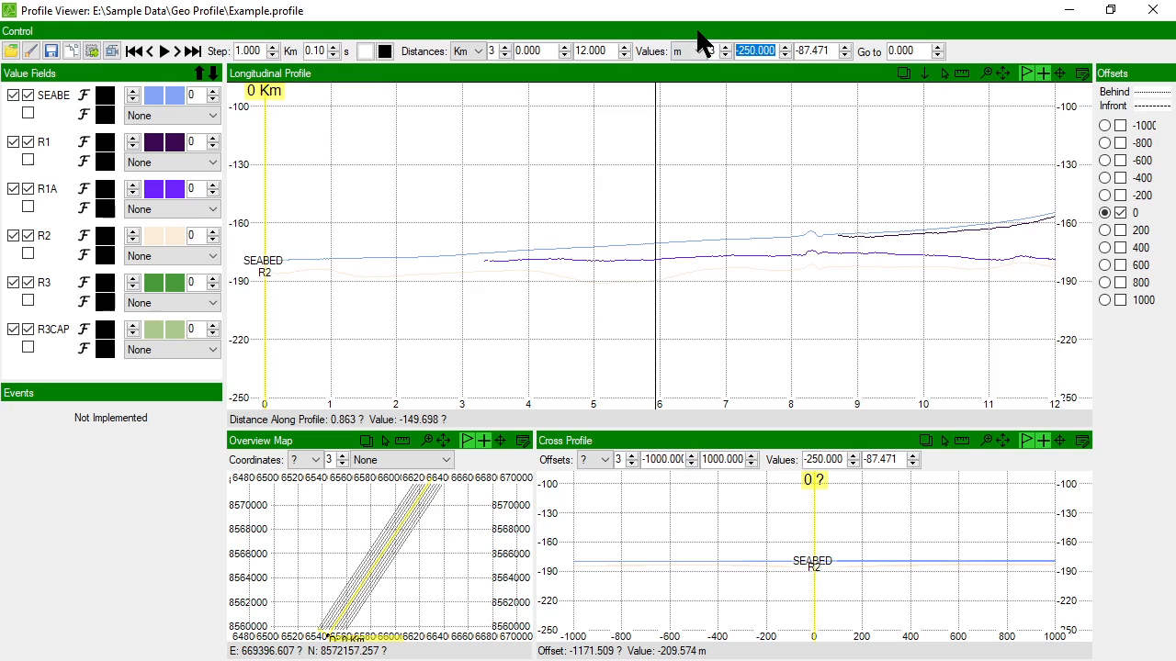
pyautogui.write('-500')
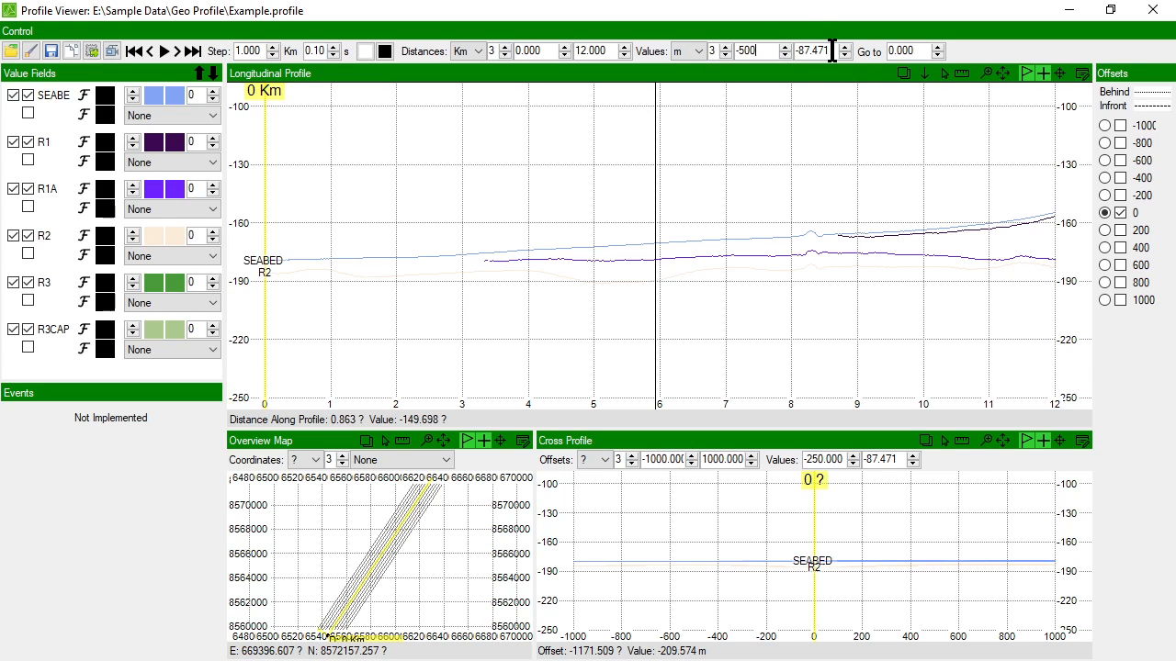
pyautogui.click(830, 49)
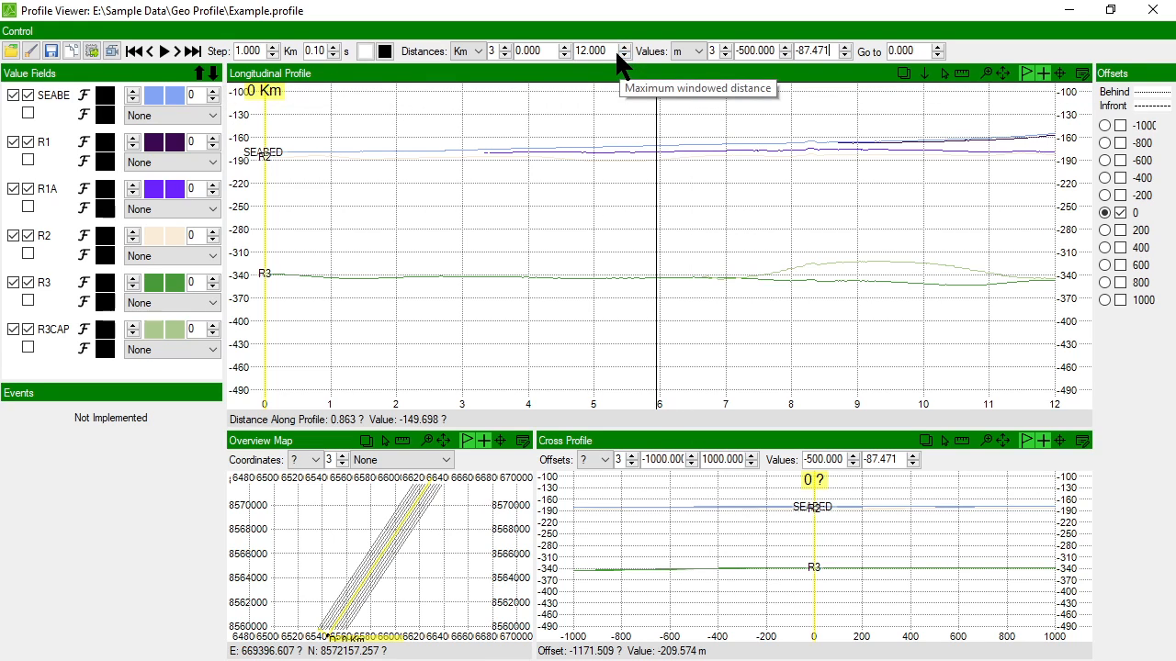
pyautogui.click(912, 50)
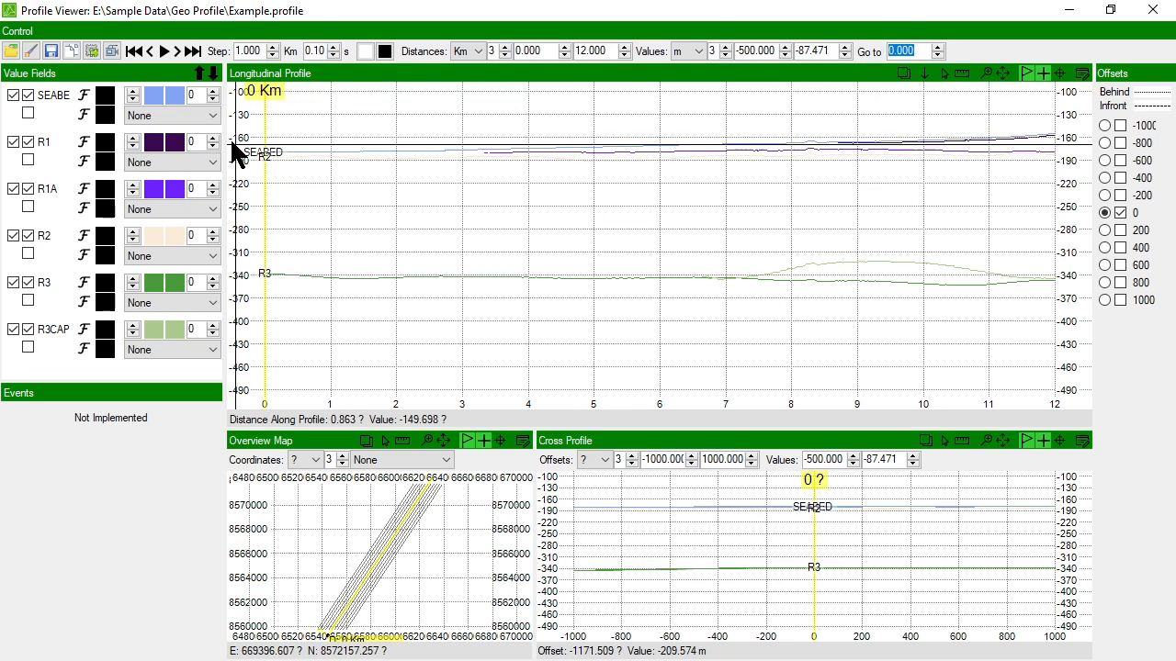
pyautogui.write('6')
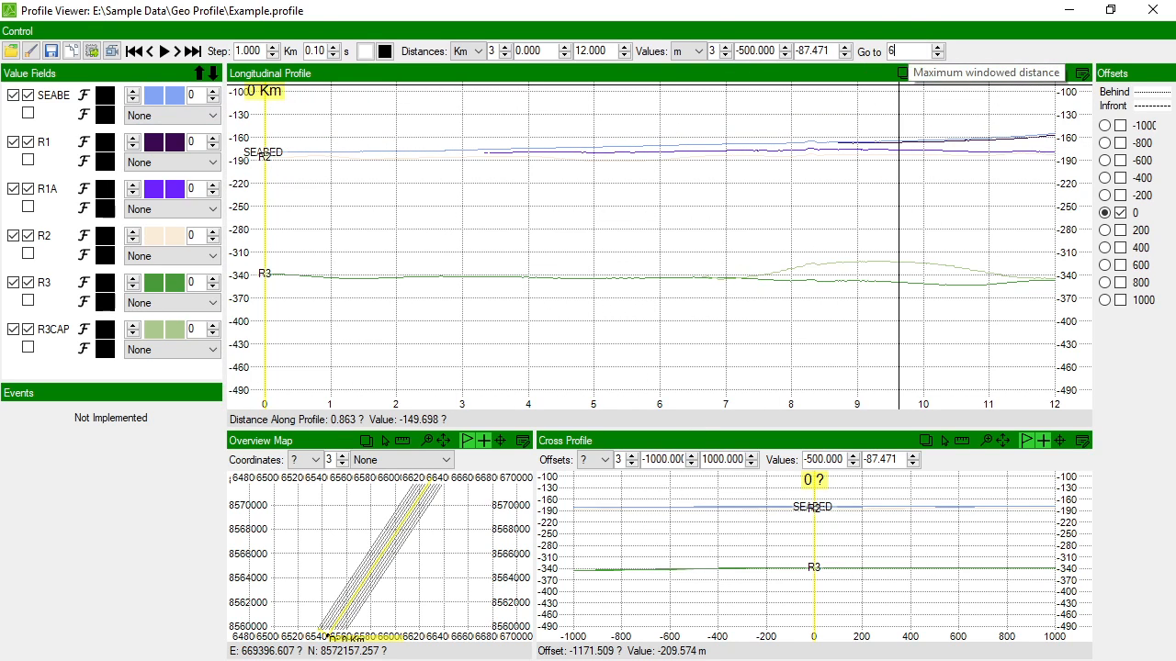
pyautogui.press('Return')
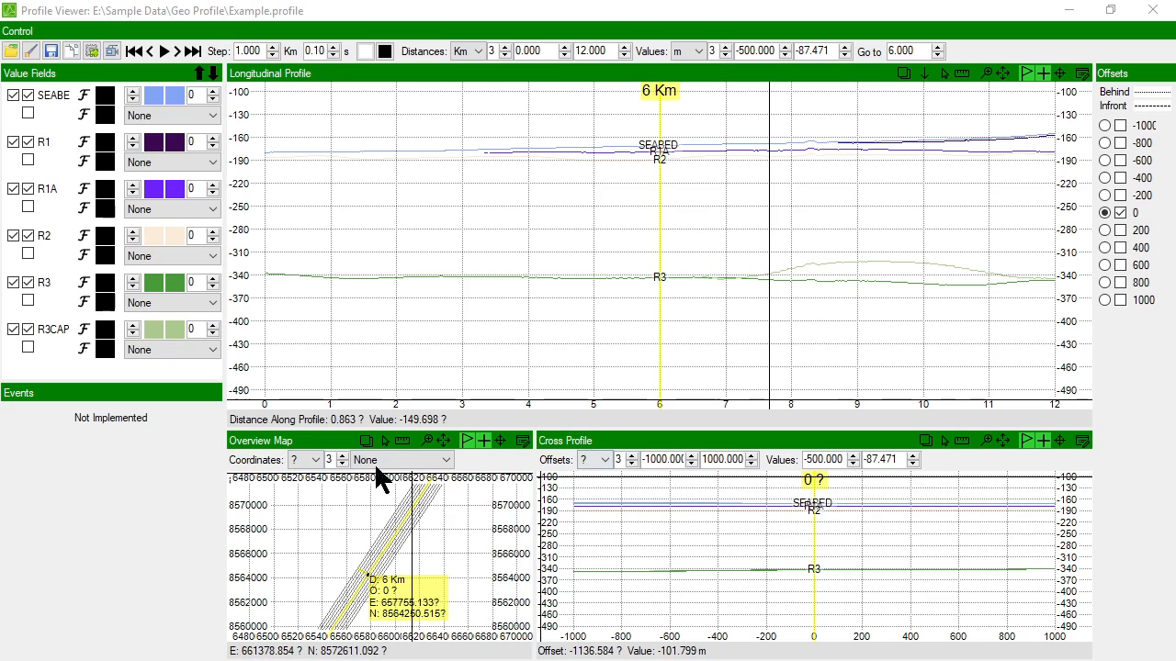
# Step: Set the cross profile offsets to metres with 2 decimal places
pyautogui.click(606, 459)
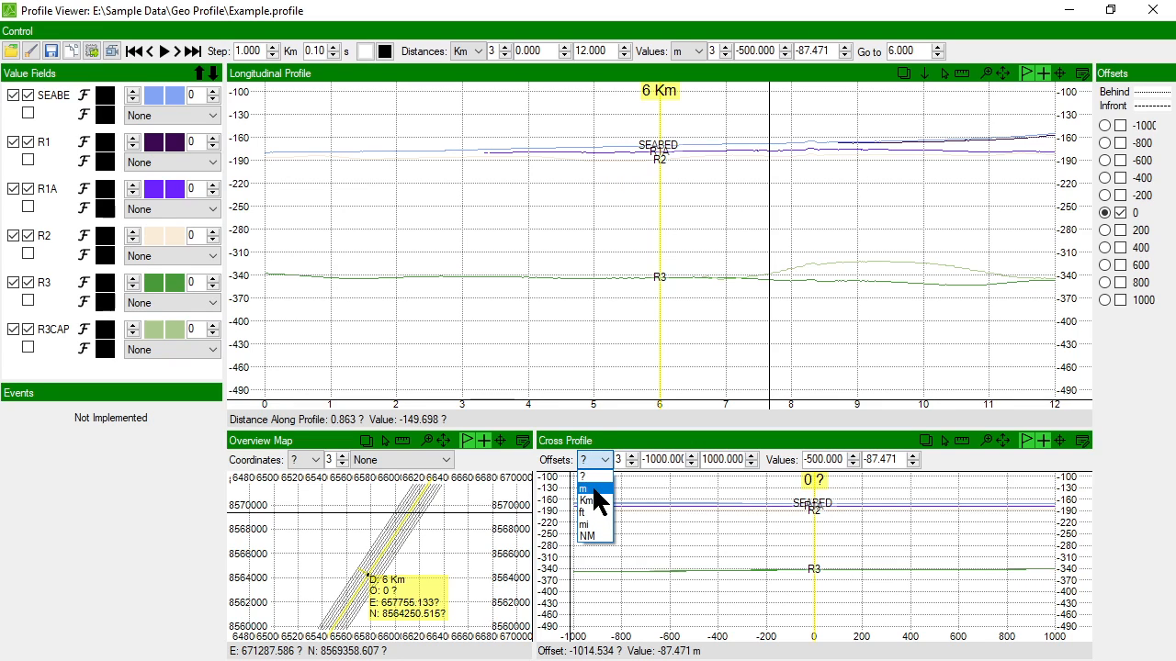
pyautogui.click(599, 487)
pyautogui.click(631, 463)
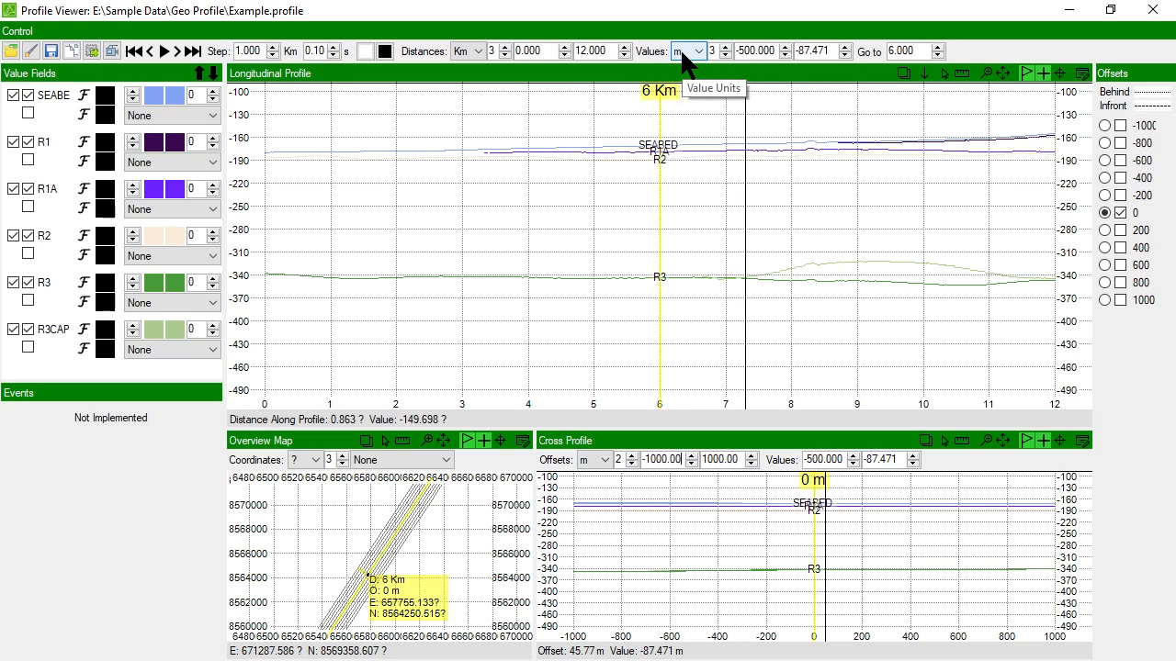
# Step: Set the overview map coordinates to metres with 1 decimal place, leaving the ellipsoid at None
pyautogui.click(307, 460)
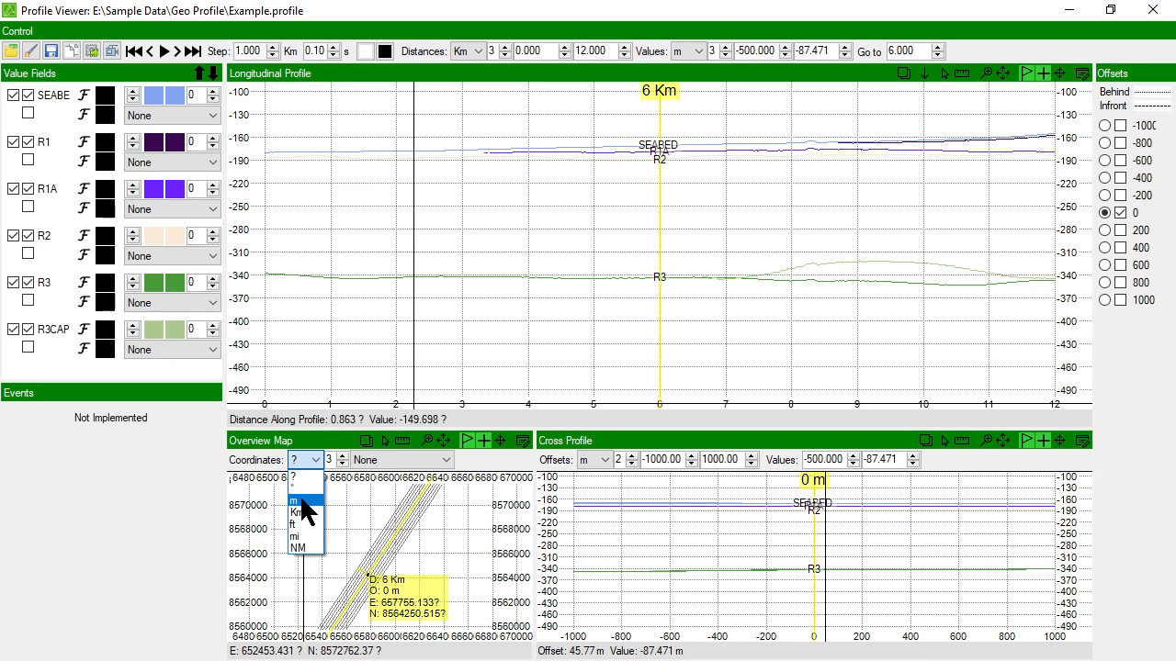
pyautogui.click(302, 501)
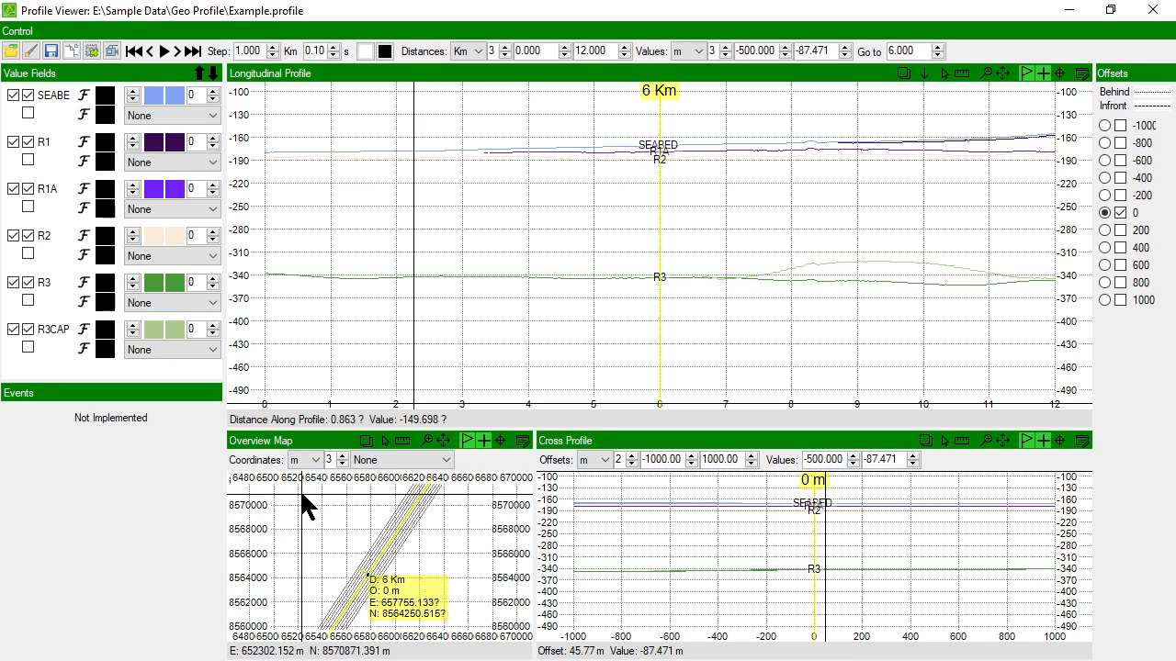
pyautogui.click(342, 465)
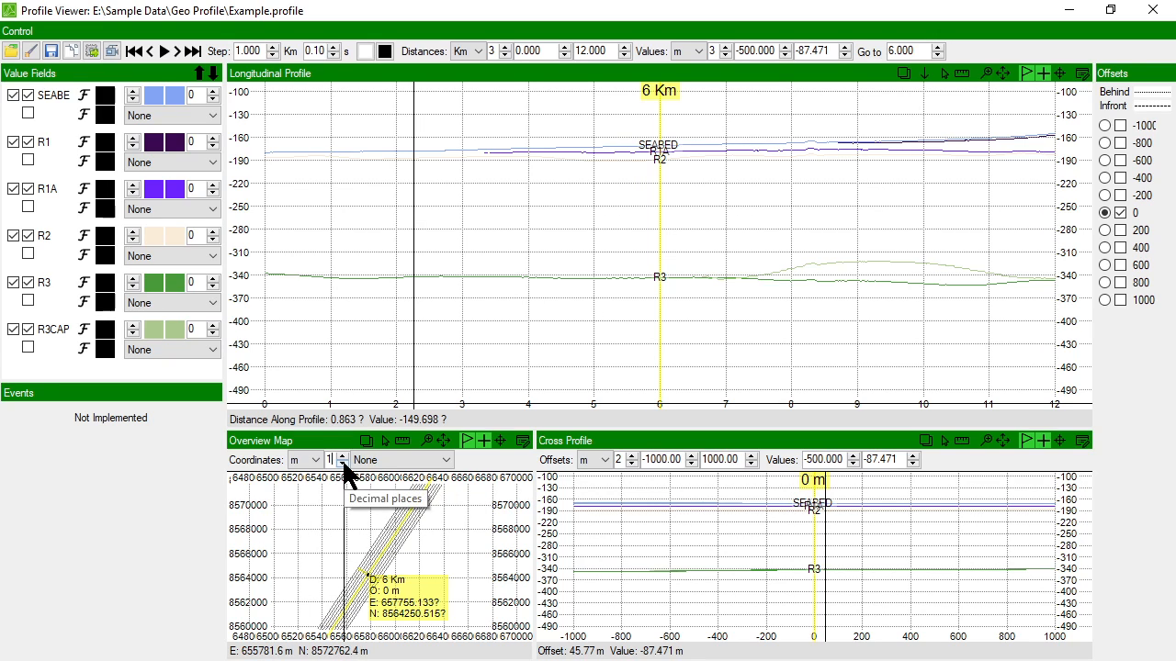
pyautogui.click(447, 461)
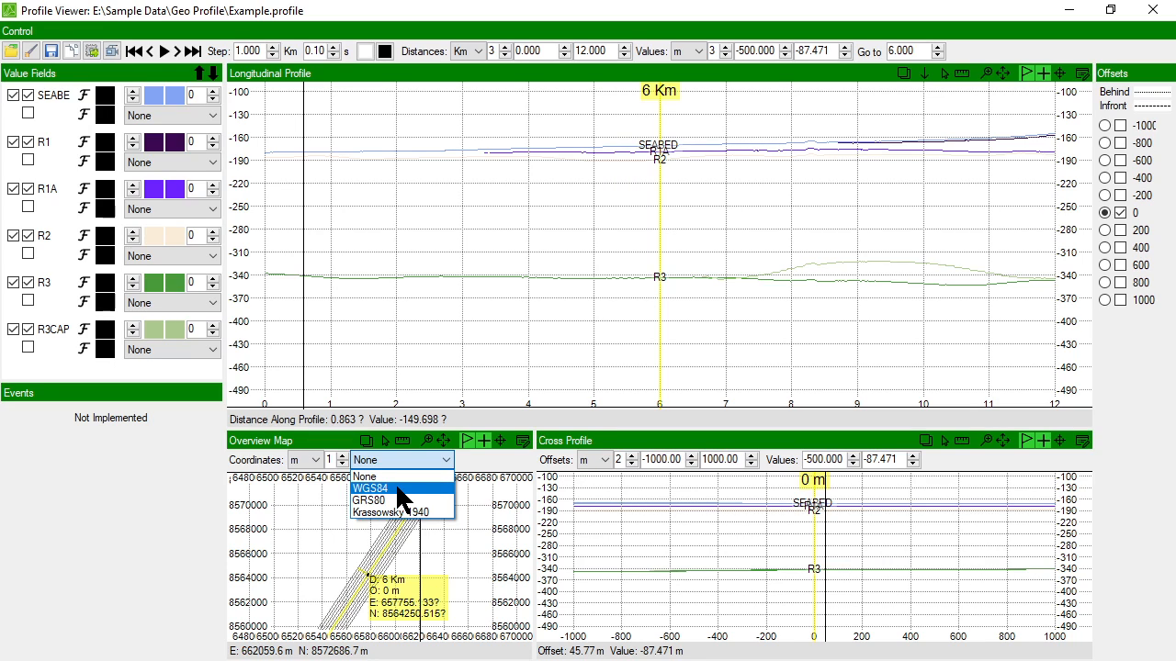
pyautogui.click(473, 465)
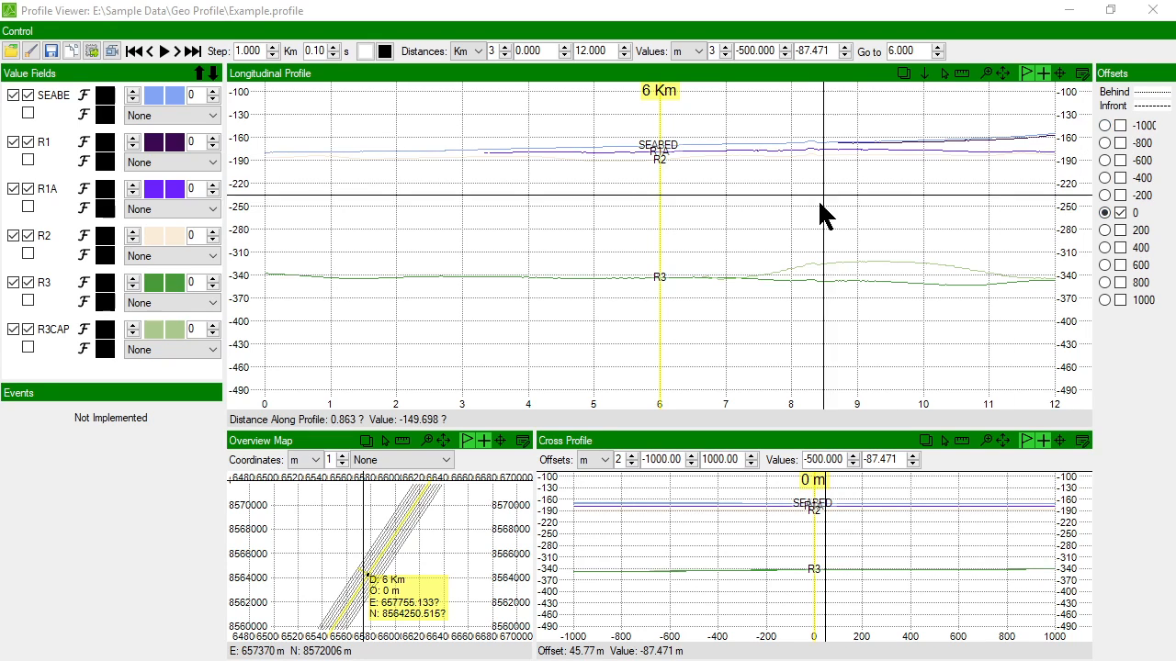
# Step: Show the -1000 offset, fit the longitudinal profile, and zoom in on its stretch from about 11.8 to 14.3 Km
pyautogui.click(1120, 125)
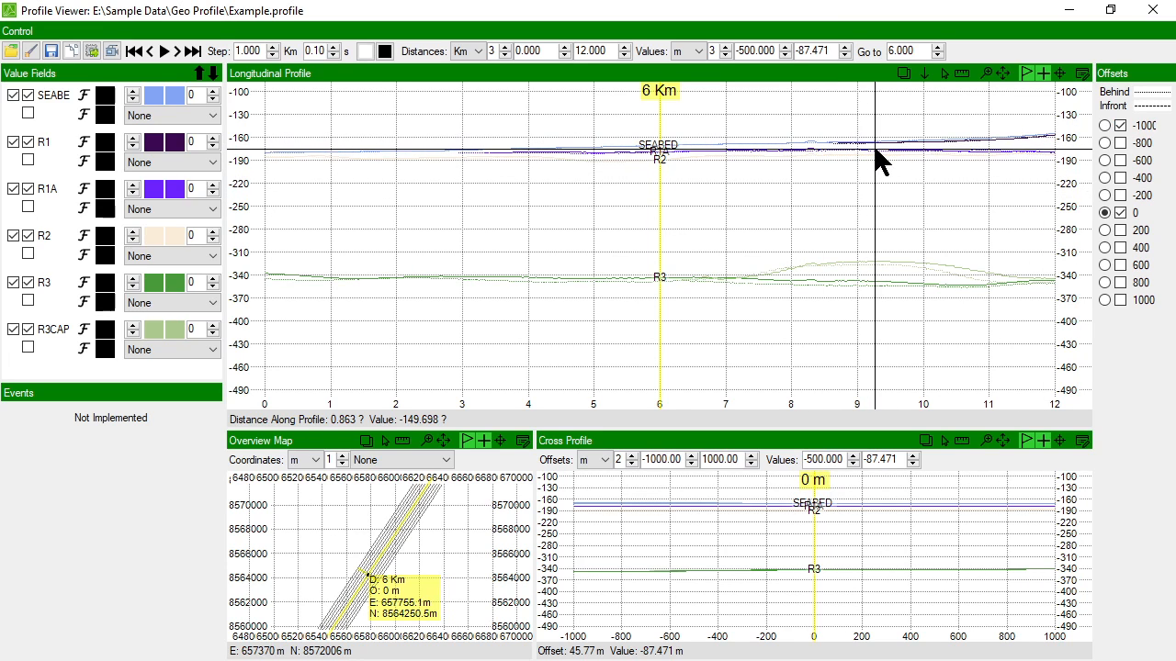
pyautogui.click(1003, 75)
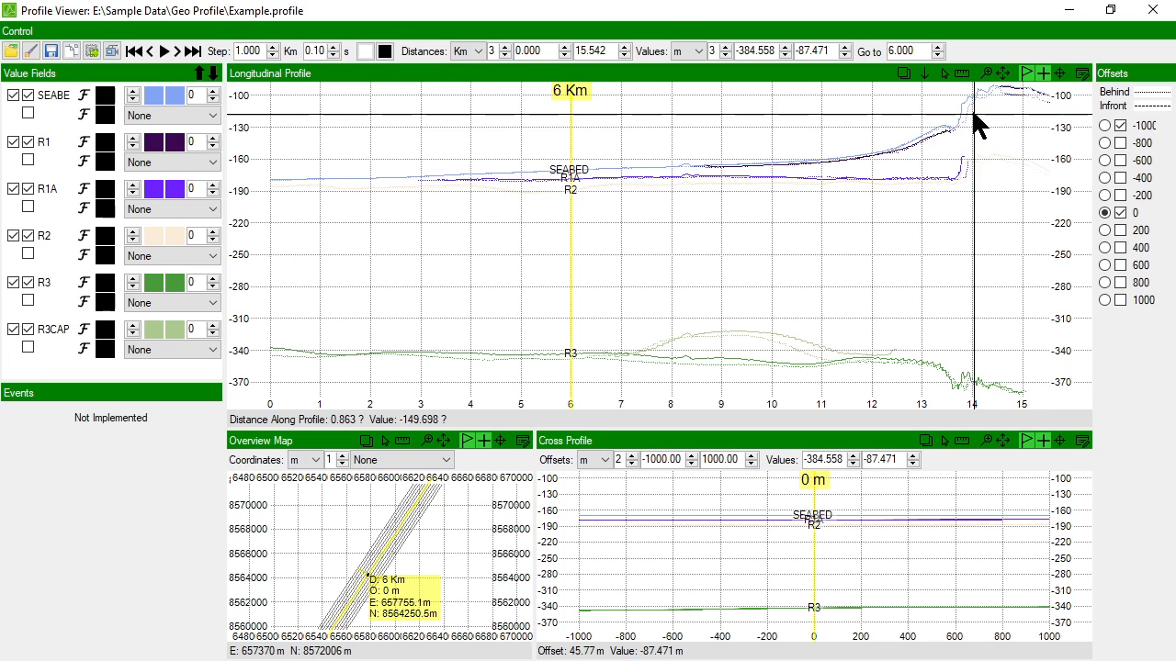
pyautogui.click(988, 74)
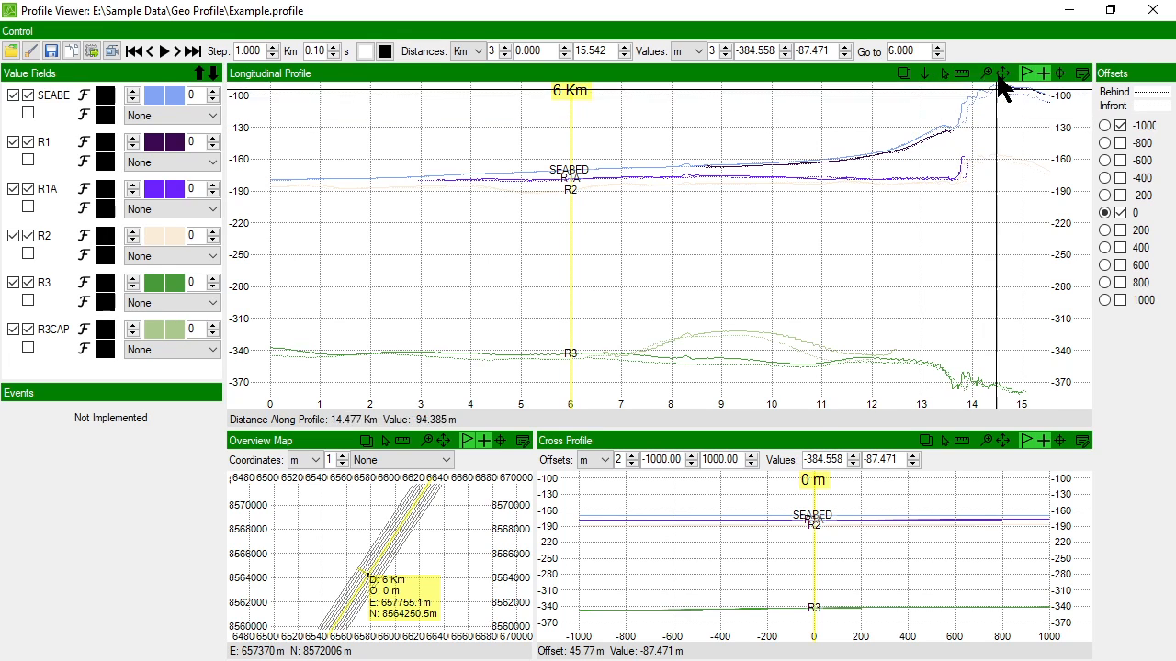
pyautogui.moveTo(859, 99); pyautogui.dragTo(988, 205)
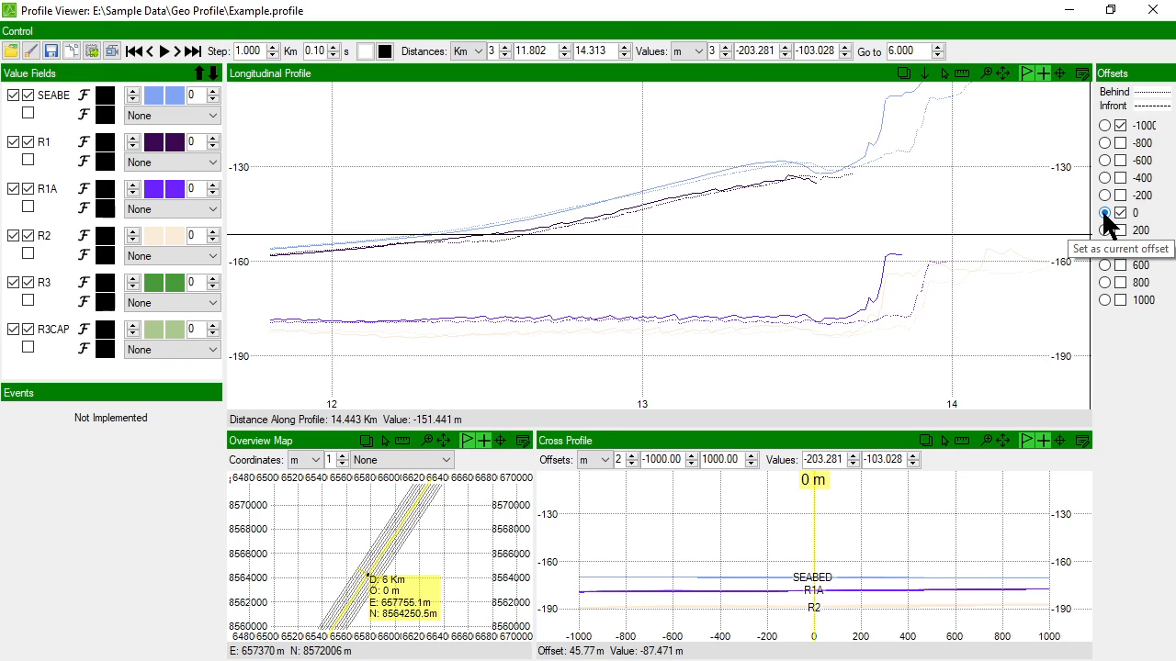
# Step: Show the 1000 offset in the longitudinal profile, and clear all displayed offsets other than the current one
pyautogui.click(1121, 300)
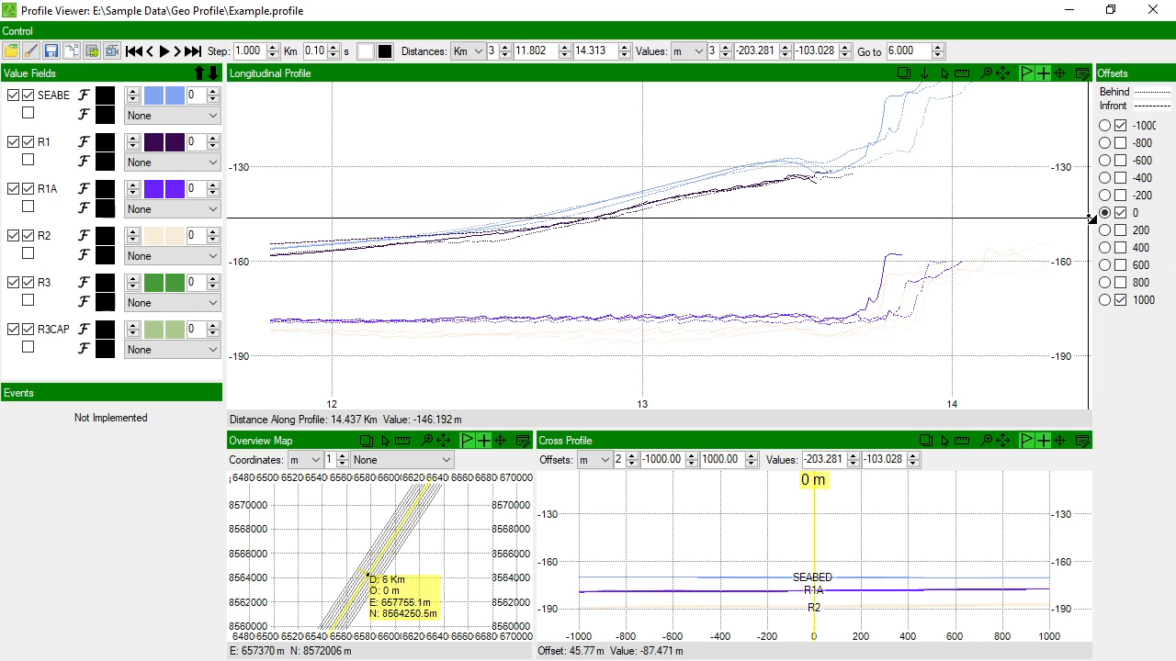
pyautogui.rightClick(1121, 125)
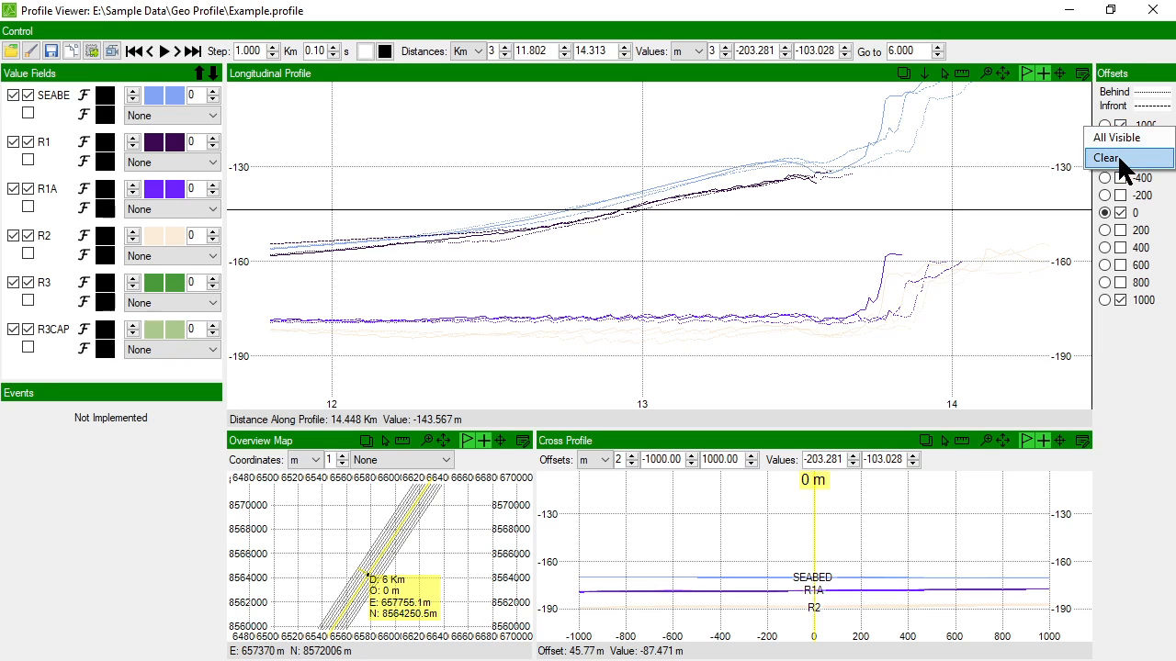
pyautogui.click(1119, 157)
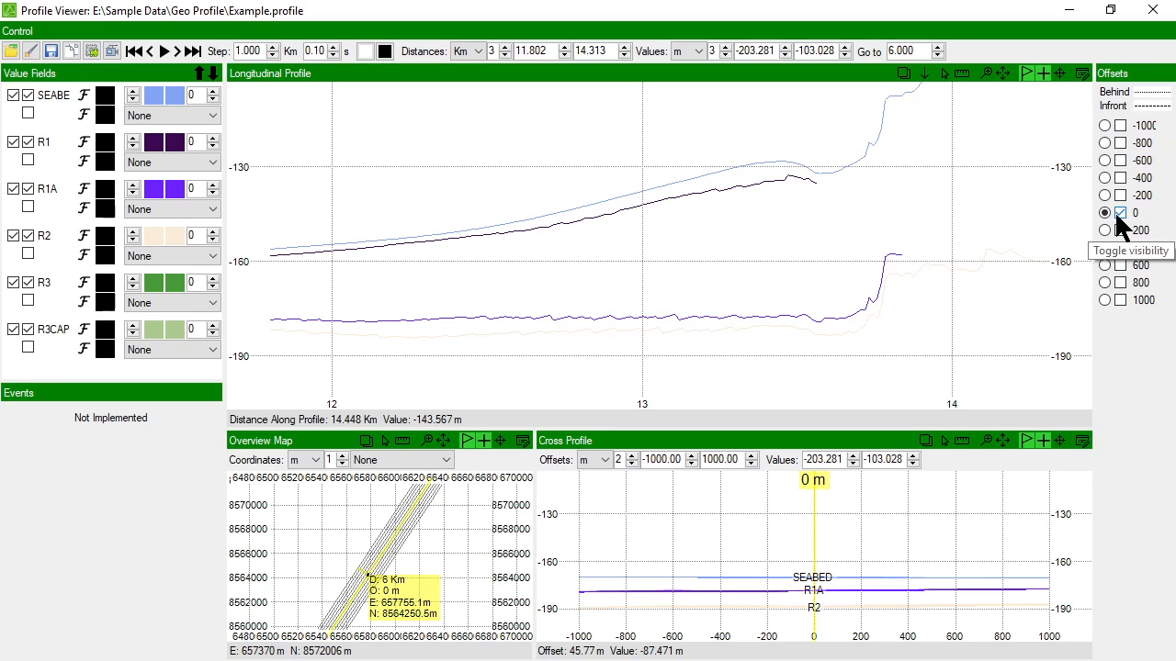
# Step: Switch the current offset to -1000 with 0 hidden and back to 0, and turn the 1000 offset on and off
pyautogui.click(1105, 125)
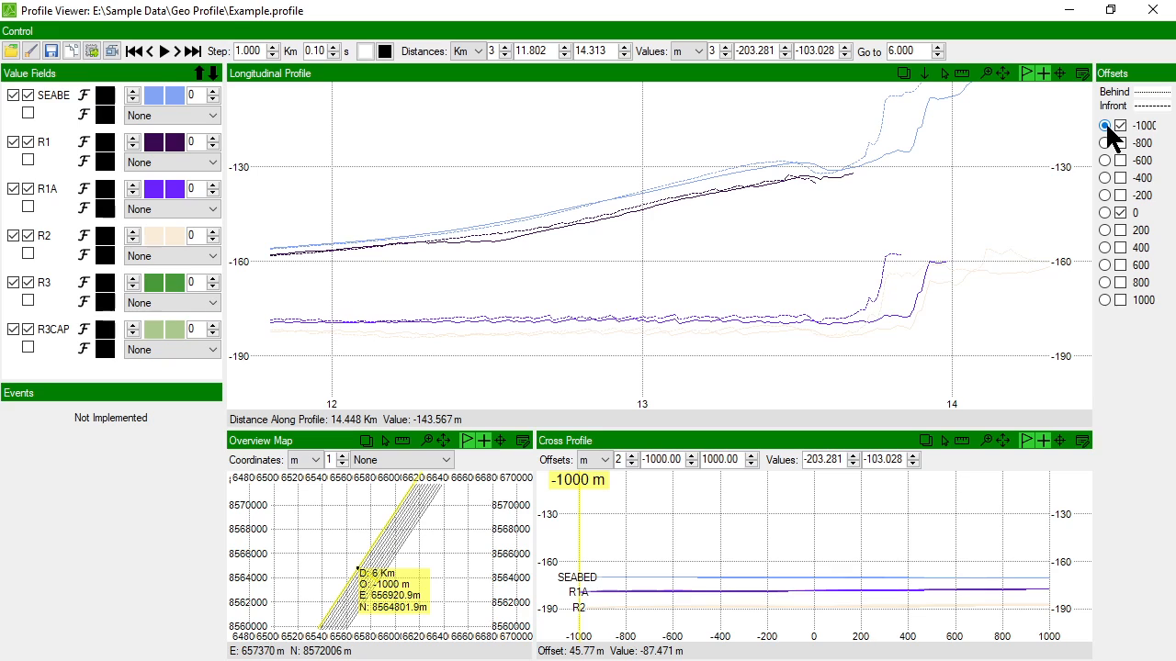
pyautogui.click(1120, 211)
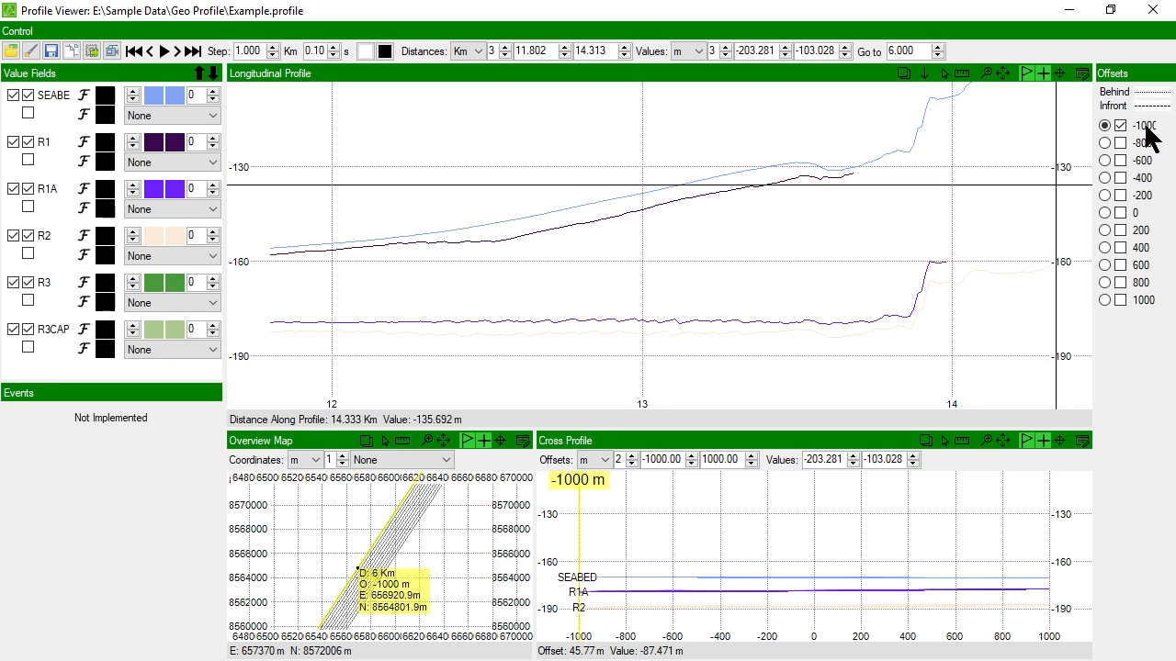
pyautogui.click(1105, 212)
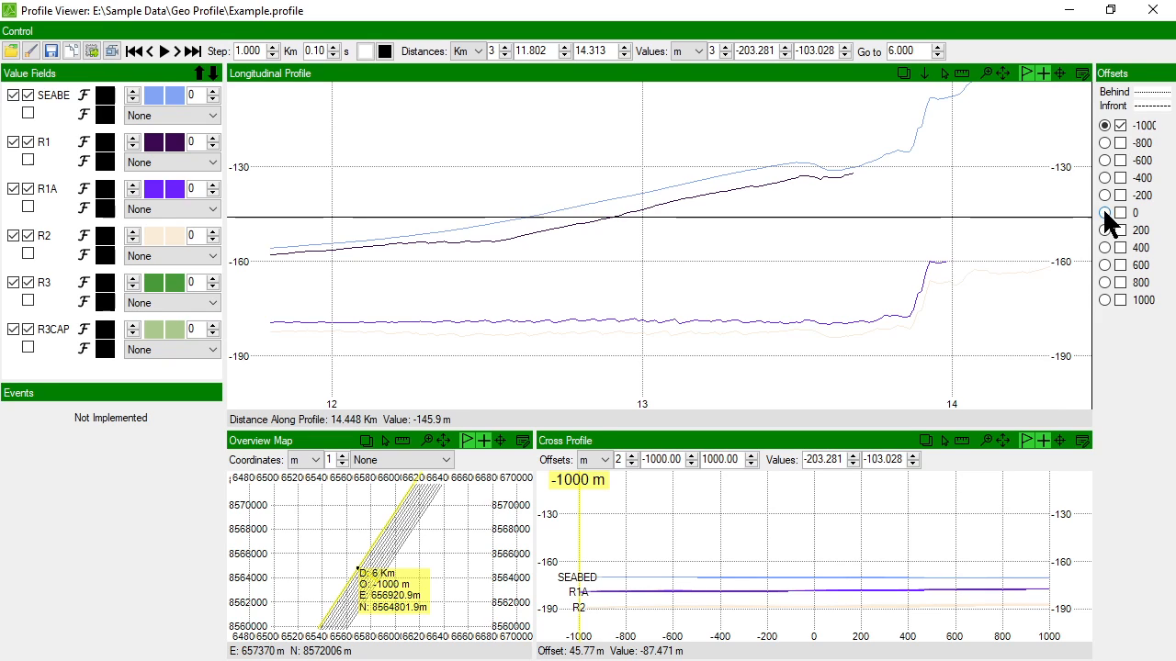
pyautogui.click(1120, 300)
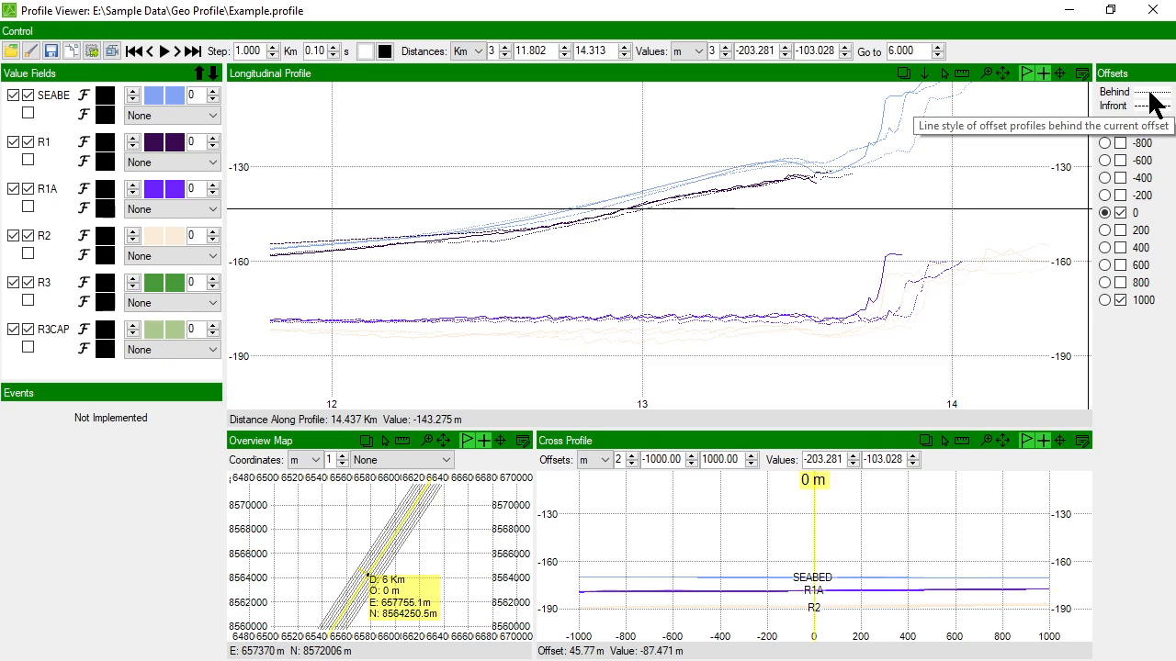
pyautogui.click(1120, 301)
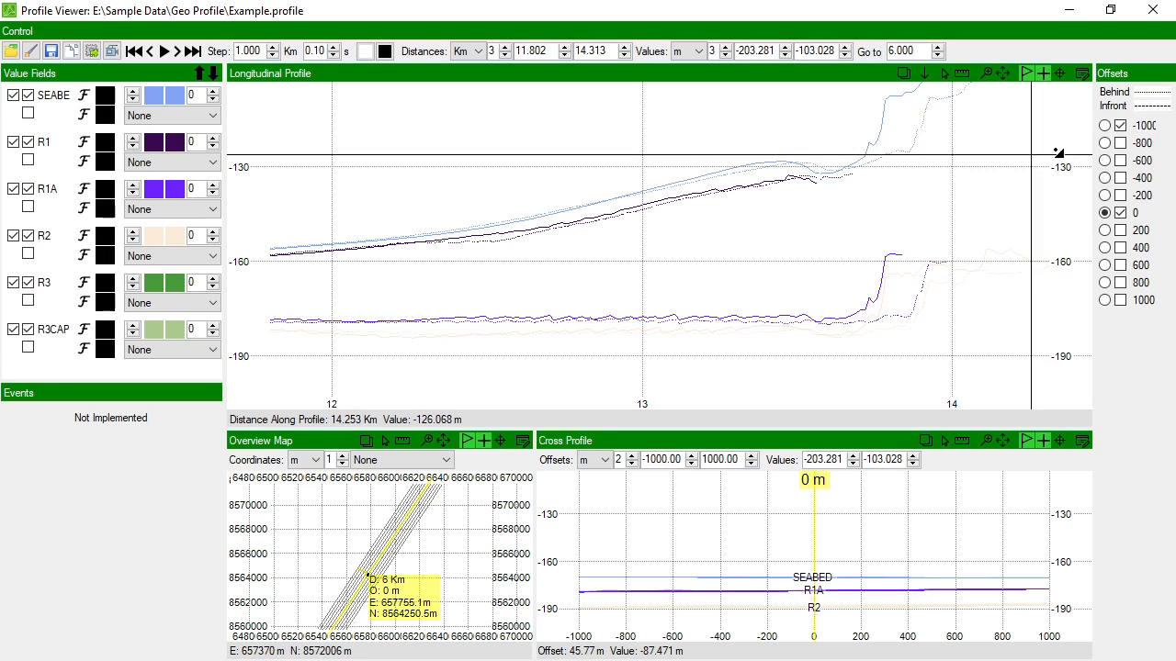
# Step: Set the line style of offset profiles behind the current offset to Dash Dot and those in front to Solid
pyautogui.click(1148, 99)
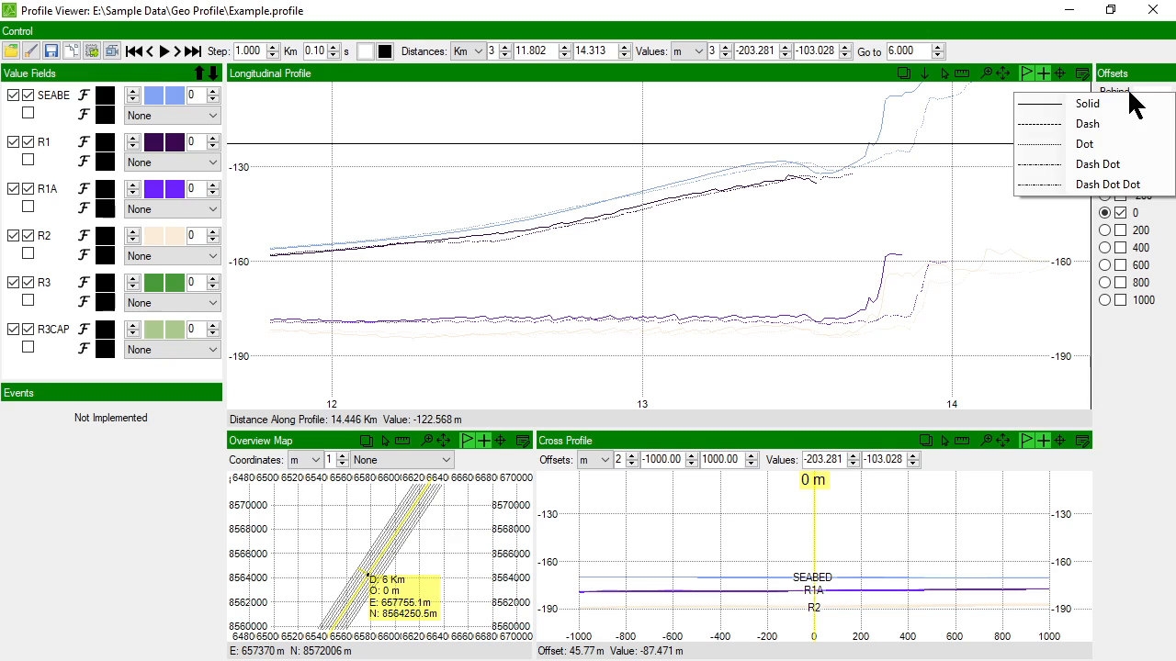
pyautogui.click(1096, 166)
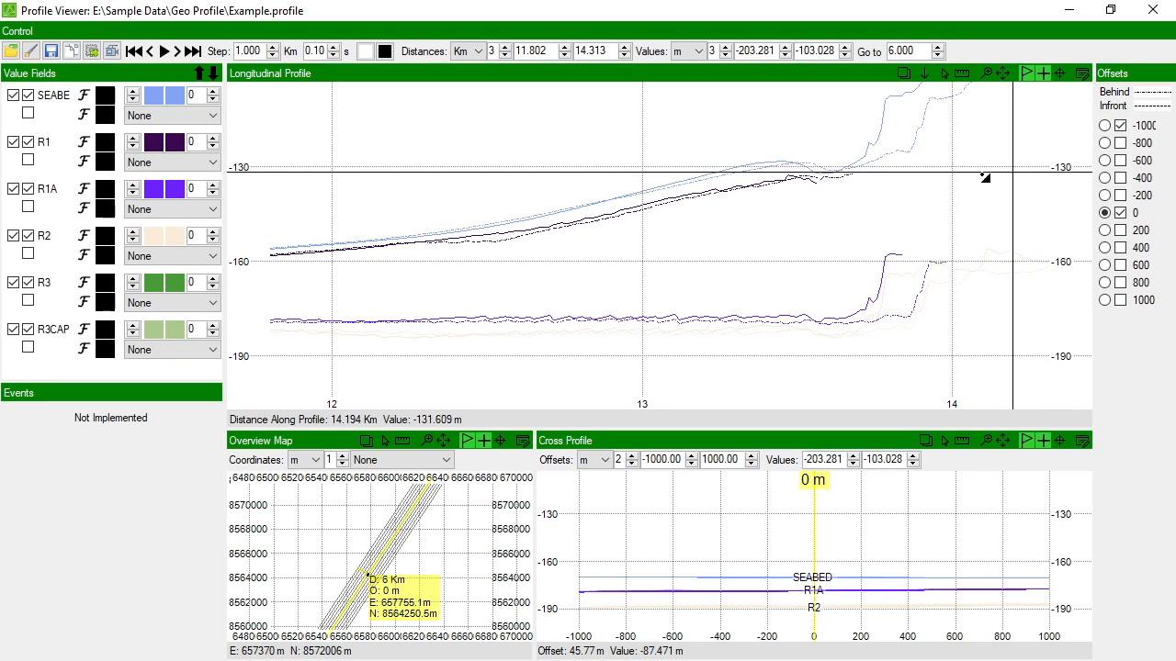
pyautogui.click(1152, 106)
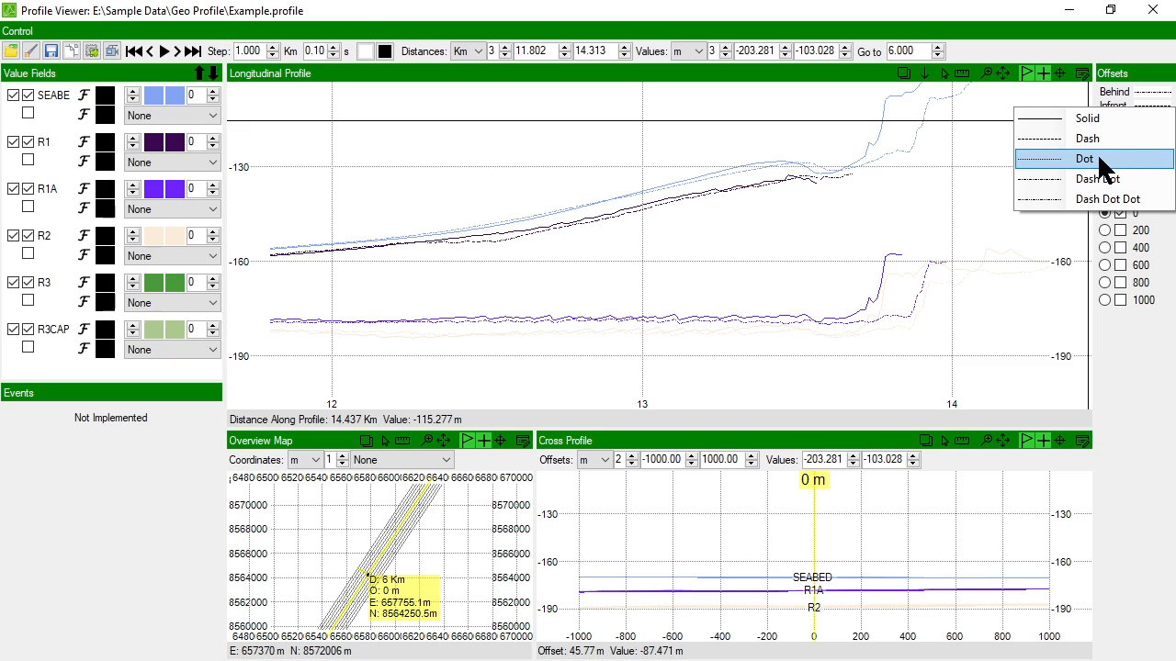
pyautogui.click(1099, 117)
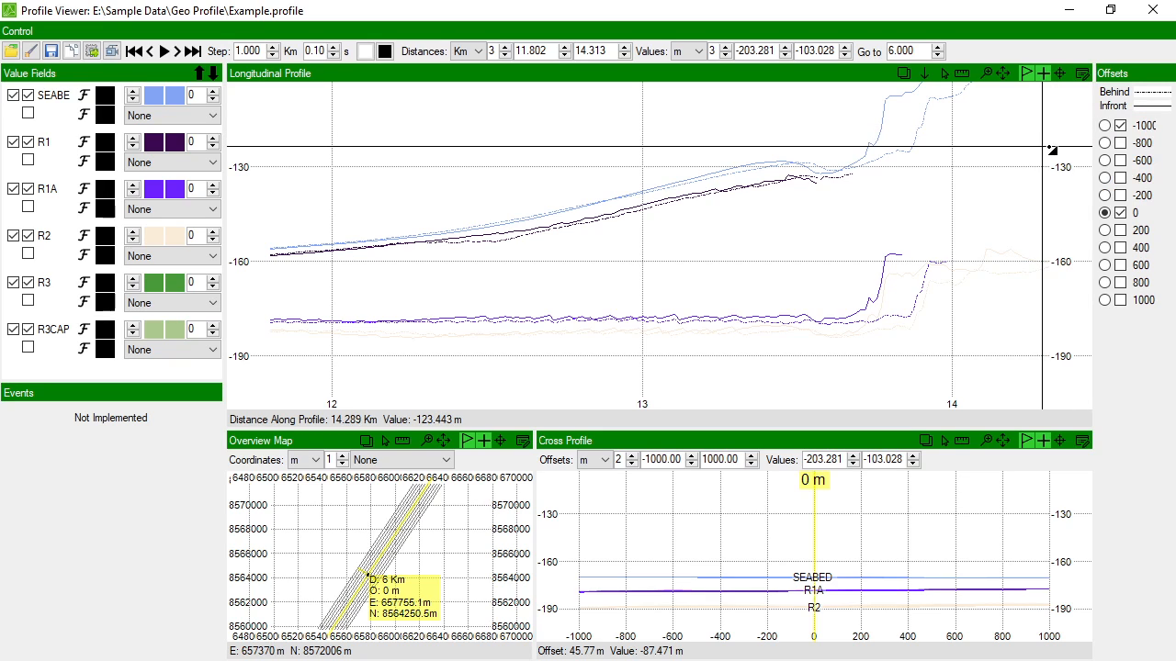
# Step: Set the line style of offset profiles in front of the current offset to Dot and those behind to Dash
pyautogui.click(1152, 107)
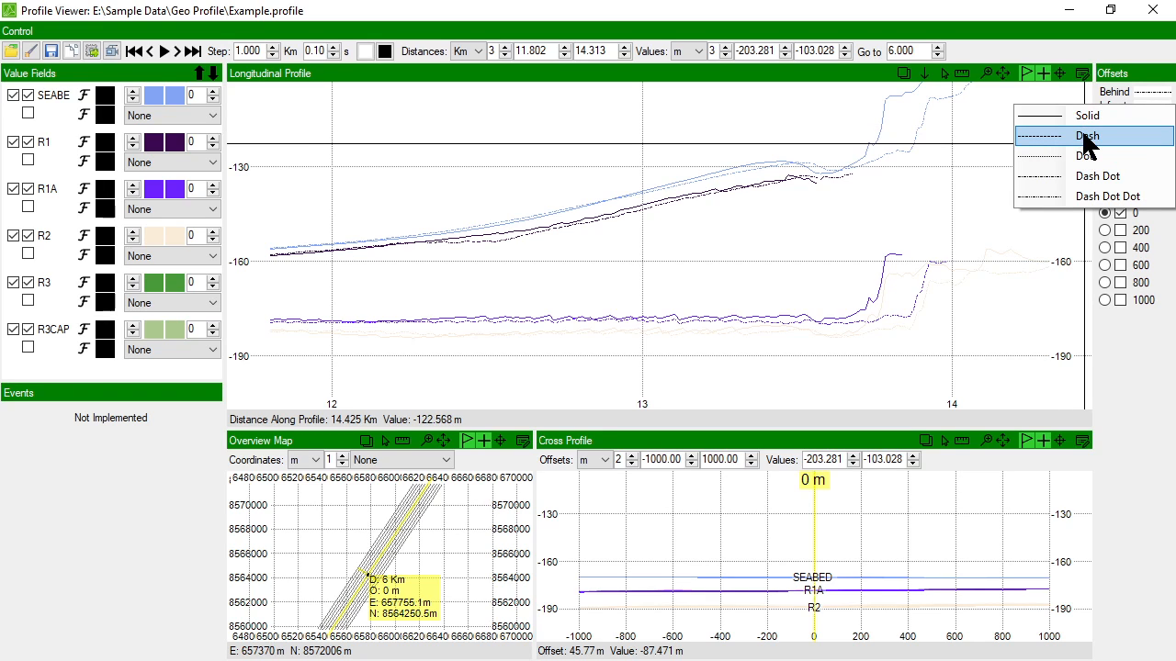
pyautogui.click(1084, 156)
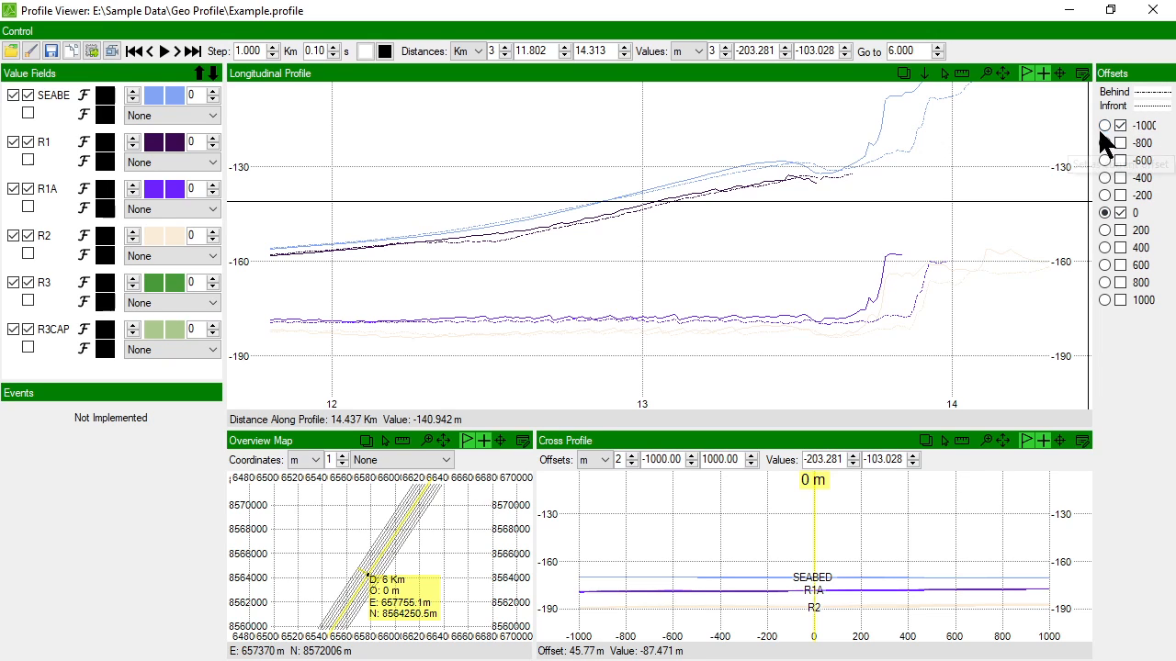
pyautogui.click(1156, 104)
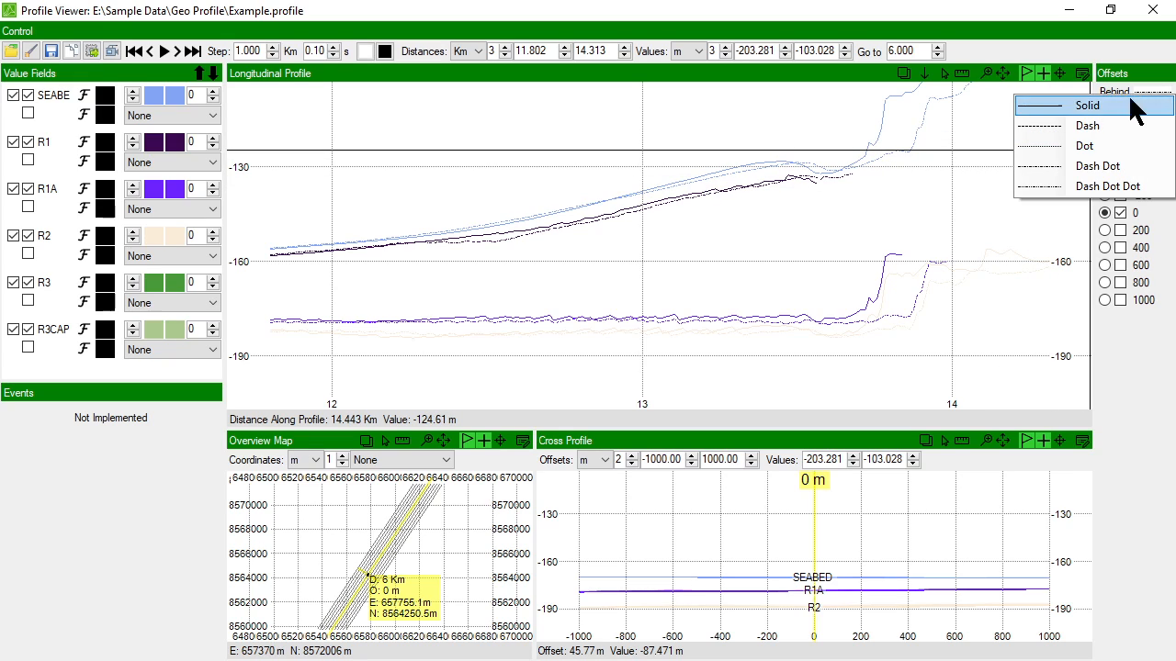
pyautogui.click(1015, 126)
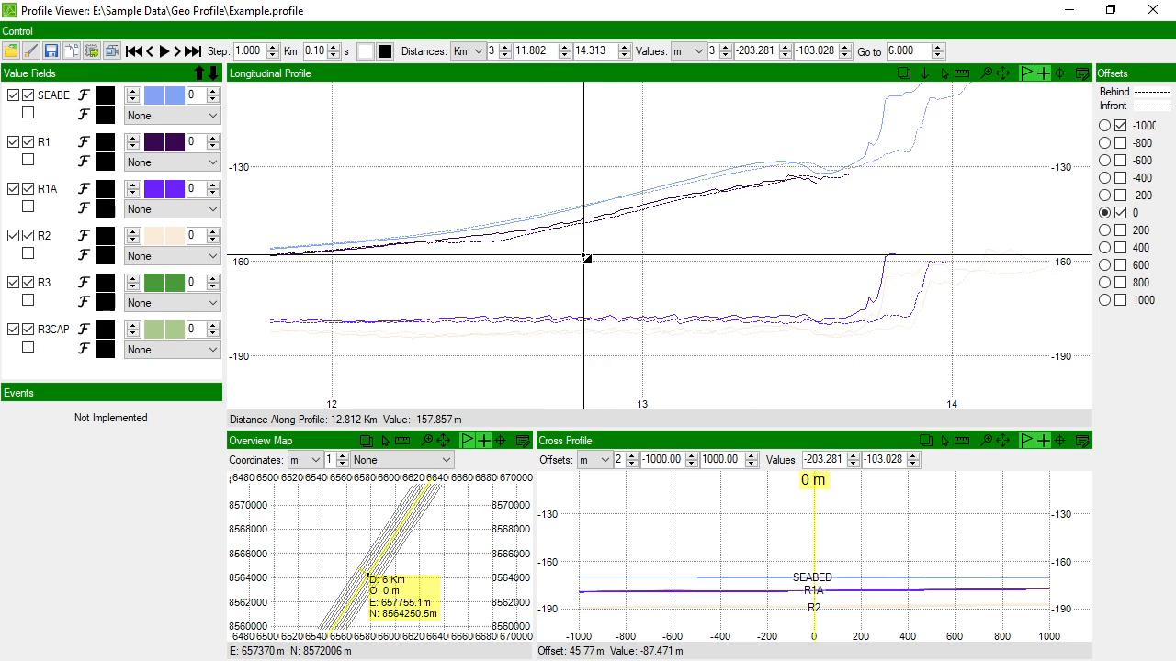
# Step: Fit the whole longitudinal profile in view and widen the Value Fields area to reveal its full settings
pyautogui.click(1002, 73)
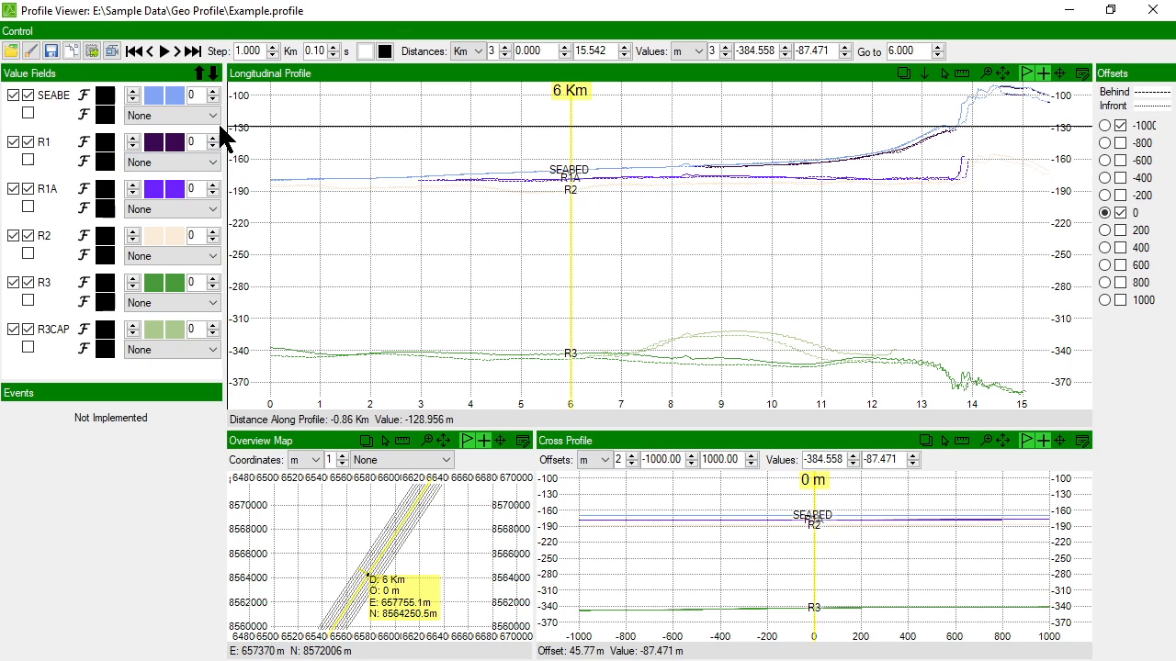
pyautogui.moveTo(224, 126); pyautogui.dragTo(313, 147)
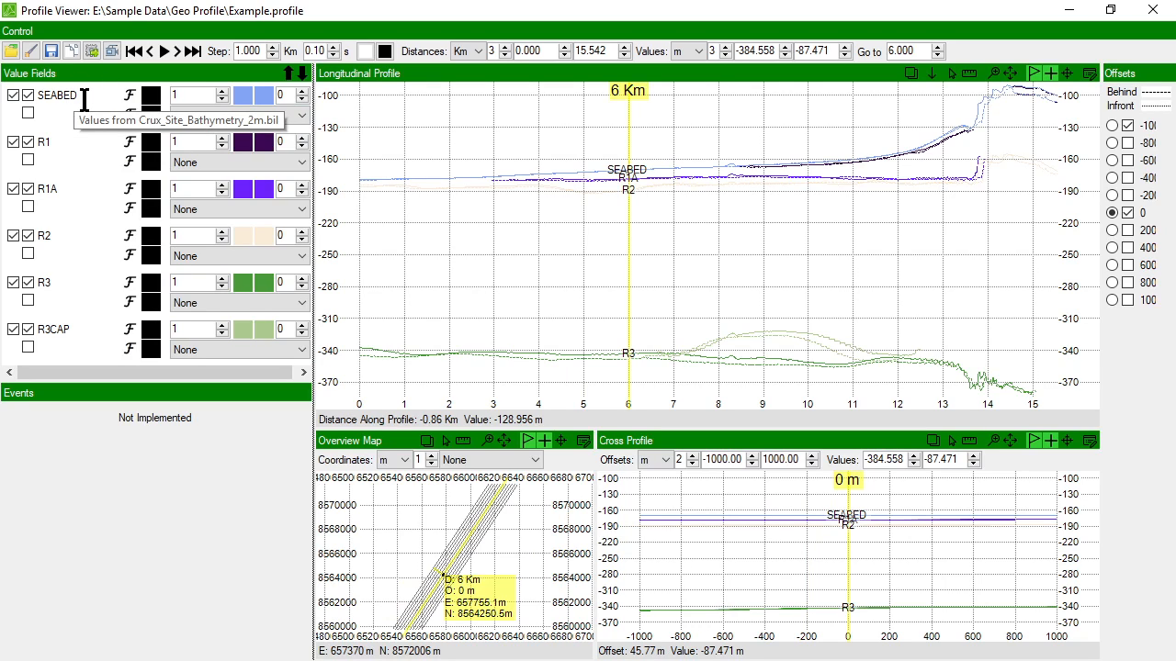
# Step: Toggle the SEABED value field's visibility off and on again in the profiles
pyautogui.click(14, 96)
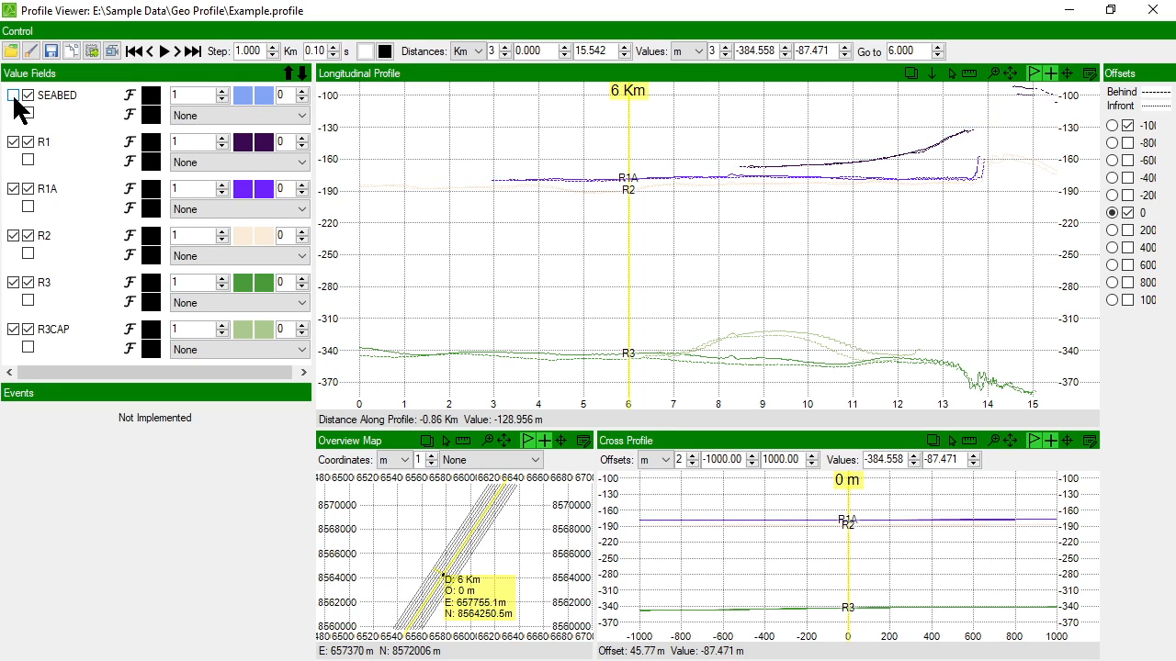
pyautogui.click(14, 96)
pyautogui.click(14, 96)
pyautogui.click(13, 96)
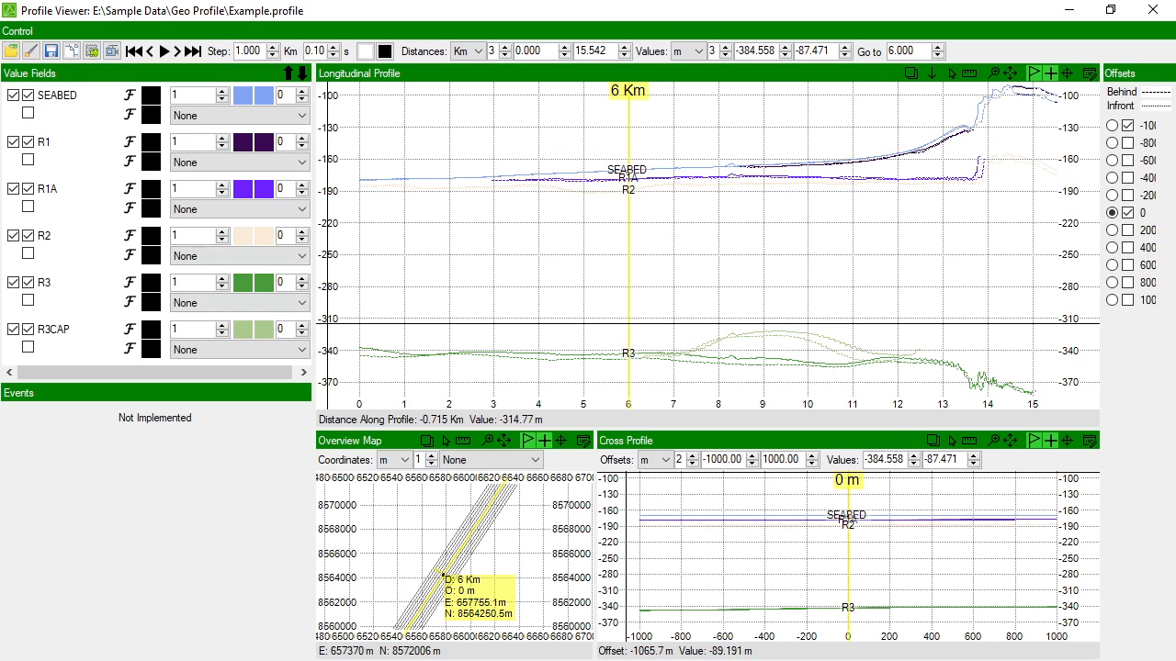
# Step: Hide the R1 and R1A value fields in the profiles and show both again
pyautogui.click(13, 143)
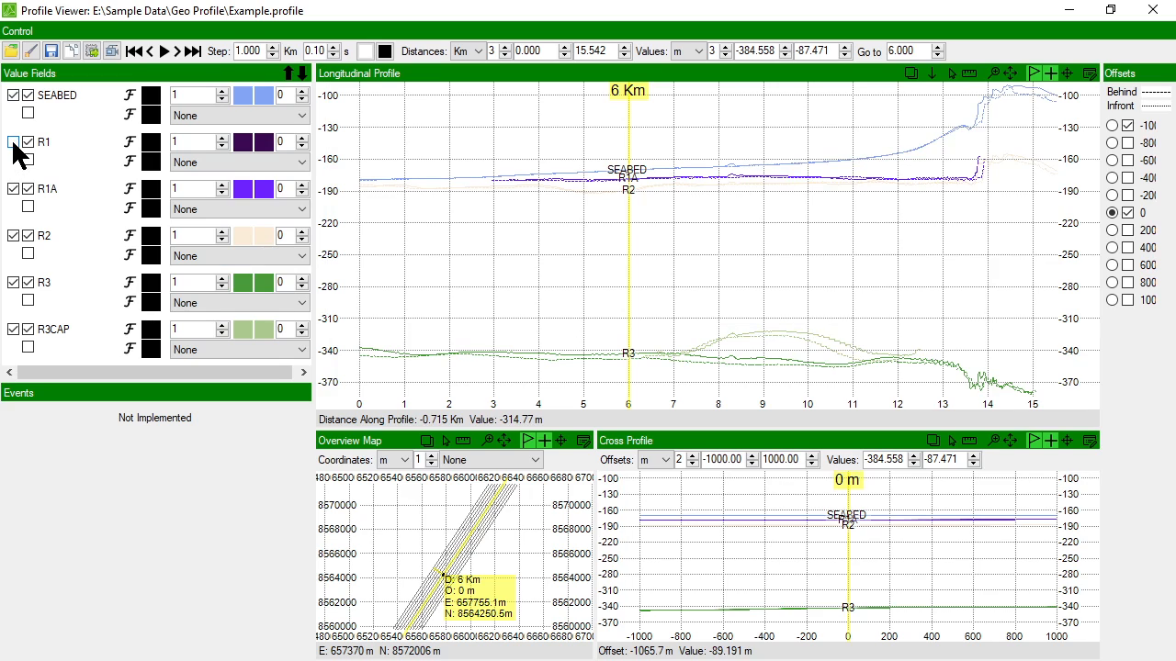
pyautogui.click(14, 190)
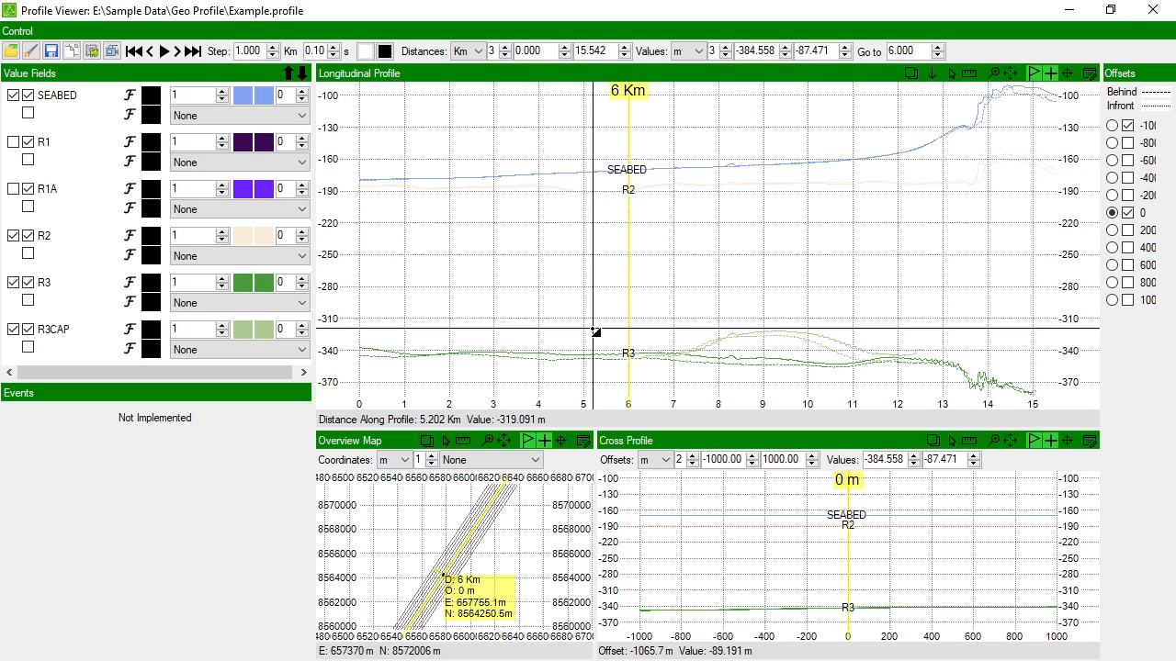
pyautogui.click(14, 143)
pyautogui.click(14, 190)
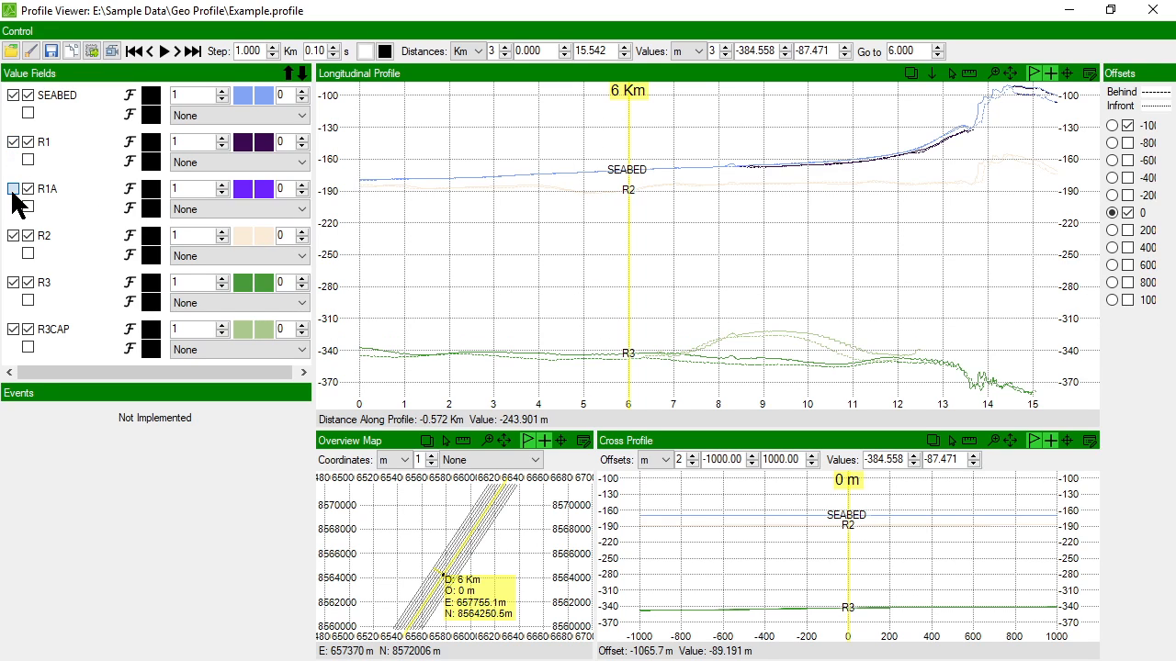
# Step: Toggle the SEABED label off and on again while keeping its profile line displayed
pyautogui.click(29, 95)
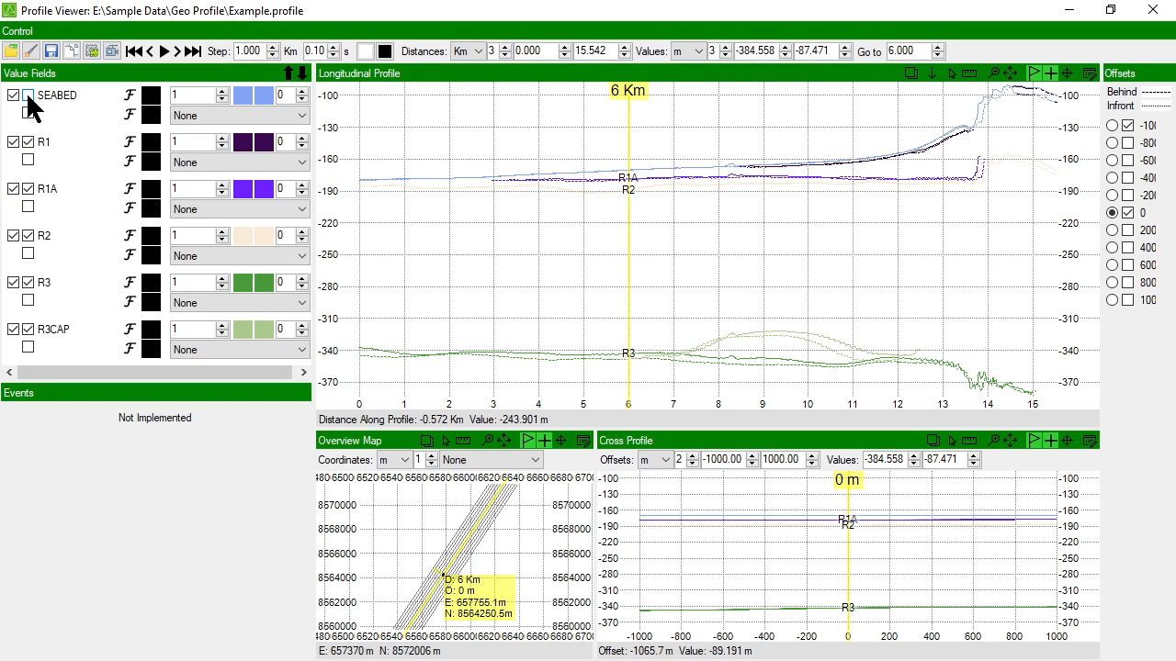
pyautogui.click(27, 99)
pyautogui.click(27, 99)
pyautogui.click(28, 98)
pyautogui.click(28, 97)
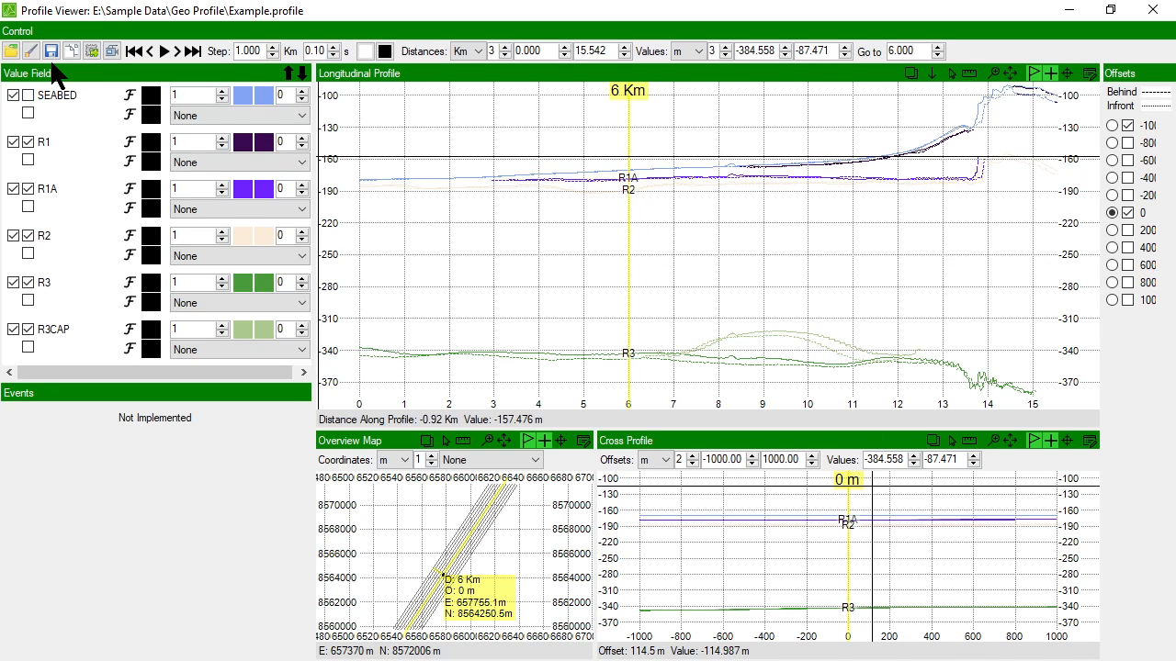
pyautogui.click(29, 95)
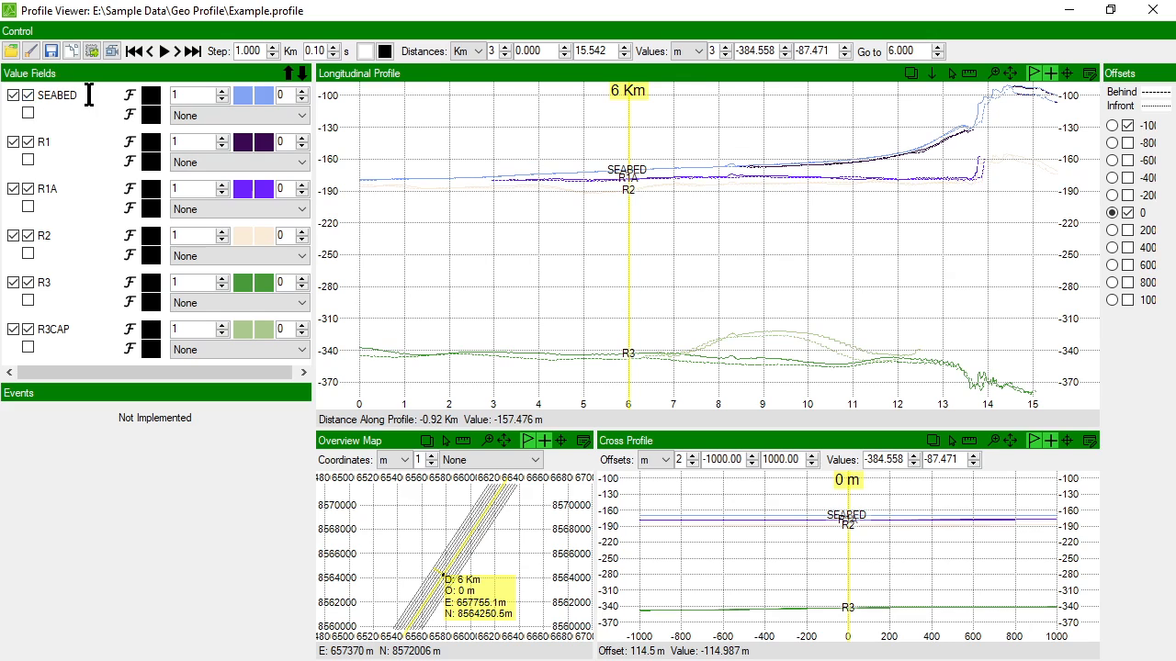
# Step: Change the SEABED label text to Seabed and hide the labels of R1 and R1A
pyautogui.click(46, 96)
pyautogui.write('Seabed')
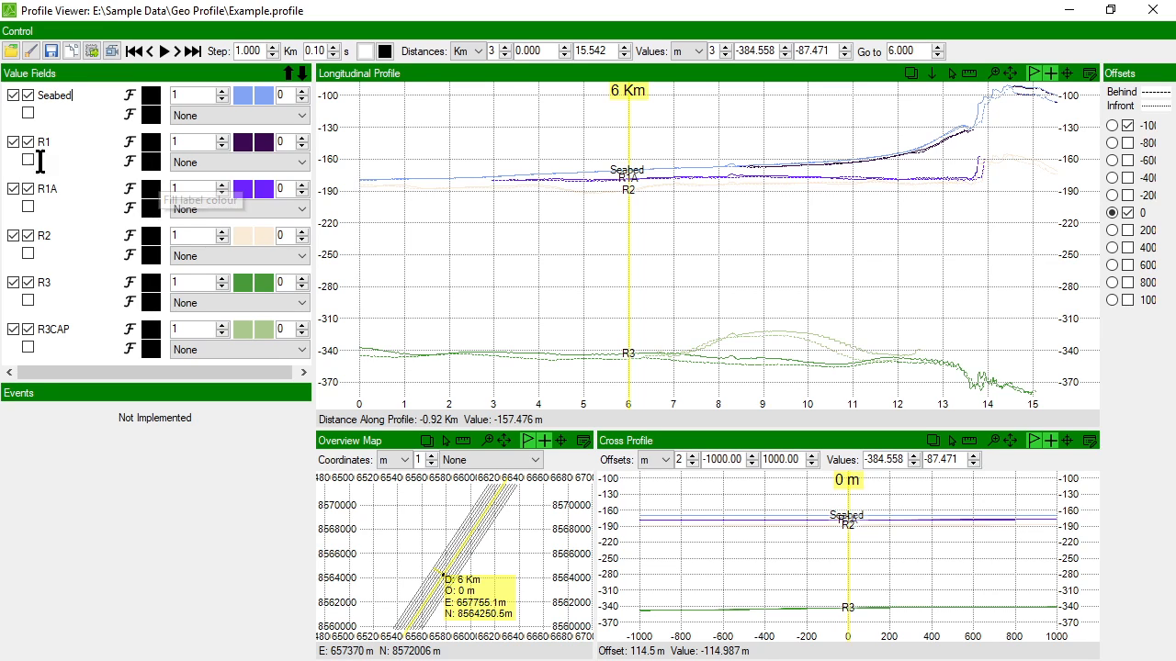
pyautogui.click(74, 141)
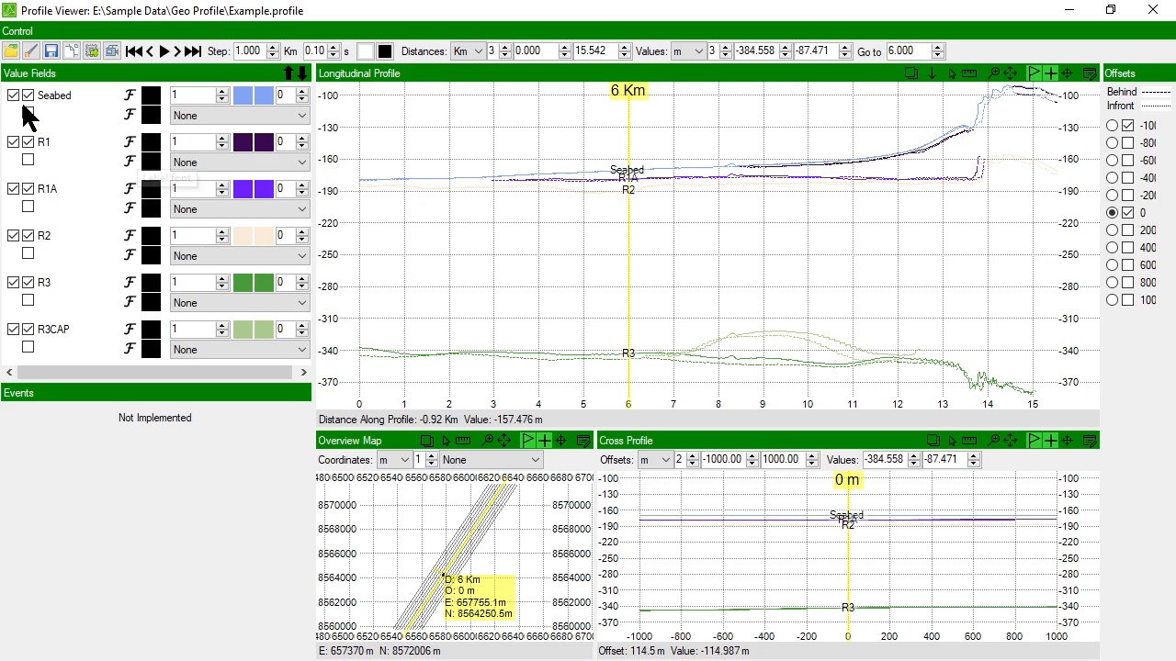
pyautogui.click(28, 142)
pyautogui.click(29, 190)
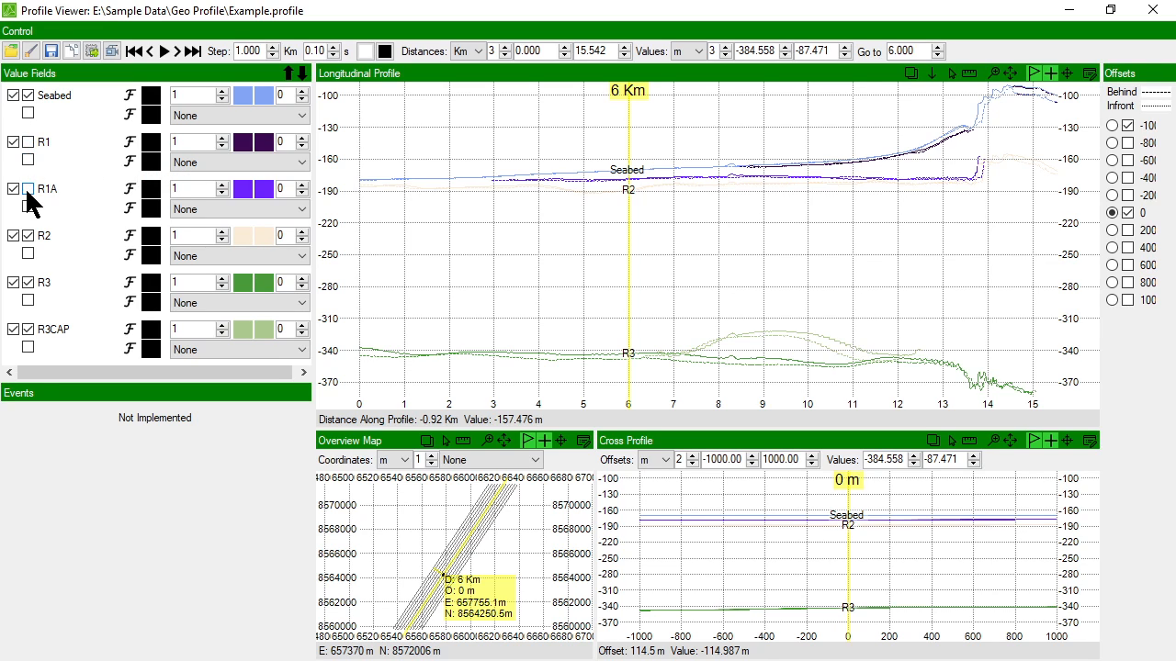
# Step: Change the R2 label text to Top R2 and the R3 label text to Top R3
pyautogui.click(44, 236)
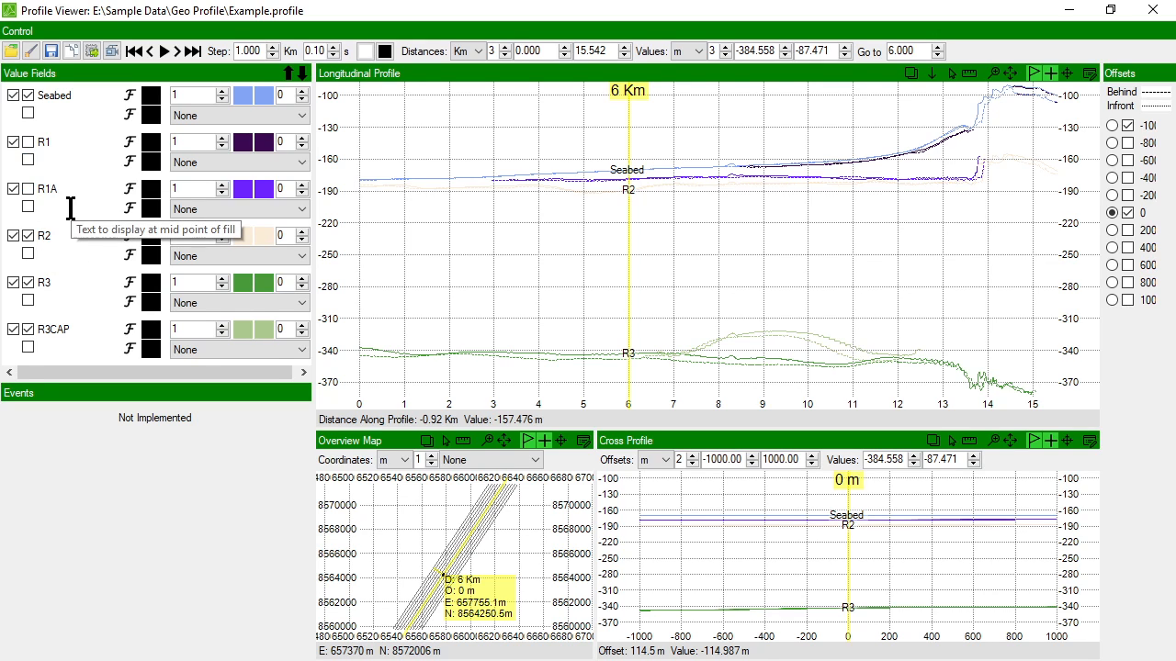
pyautogui.write('Top')
pyautogui.click(38, 282)
pyautogui.write('Top')
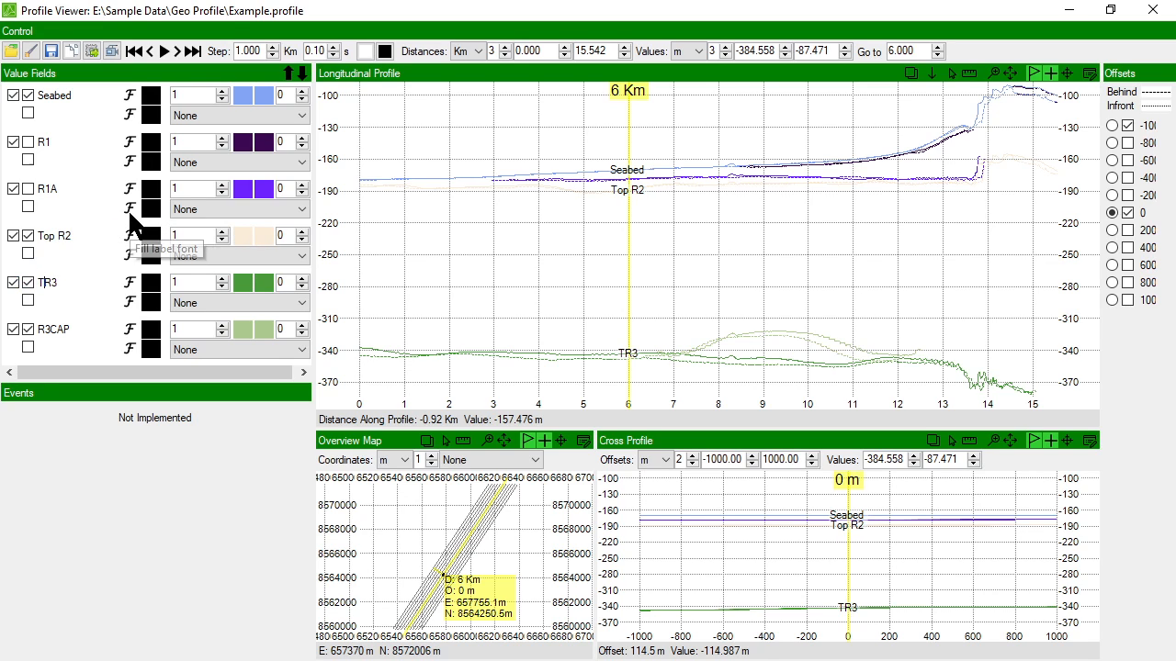
# Step: Change the R3CAP label text to R3 CAP and hide that label
pyautogui.doubleClick(73, 329)
pyautogui.write('Carbon')
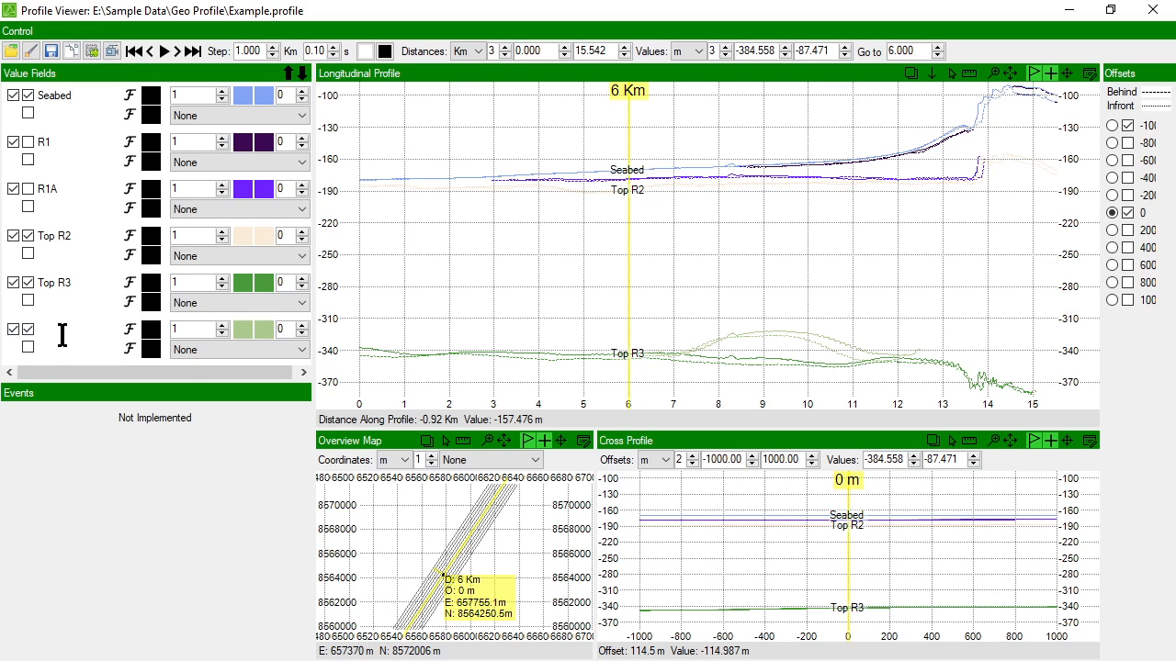
pyautogui.write('R3 CAP')
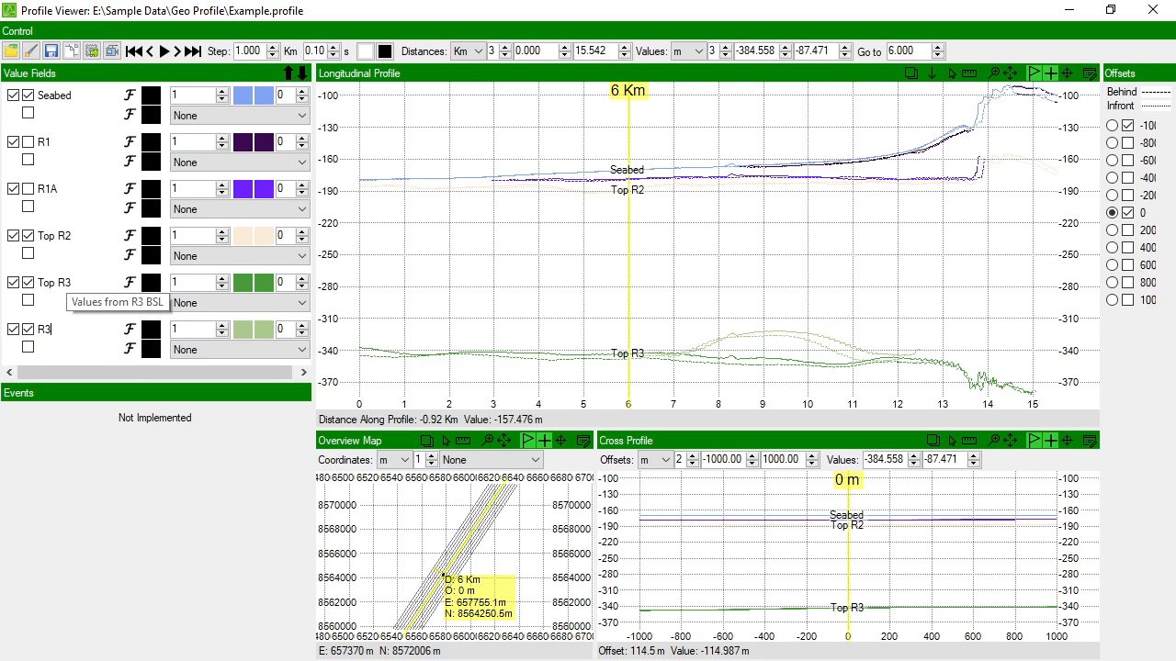
pyautogui.click(44, 348)
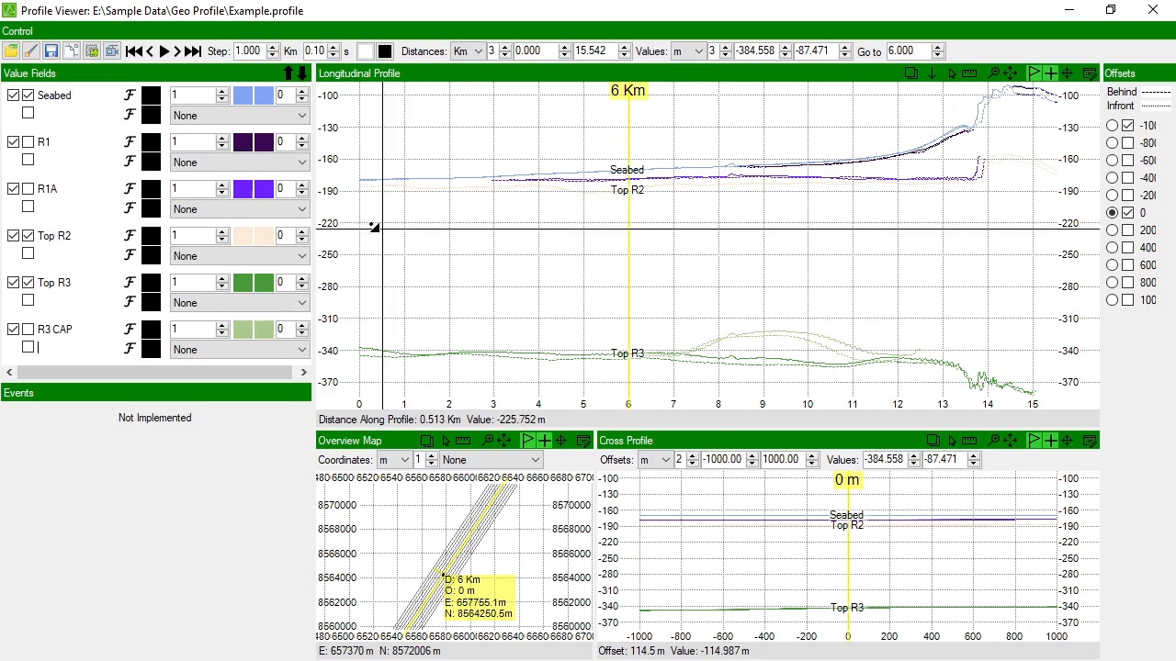
# Step: Set the Seabed label font to Bold Oblique at size 9
pyautogui.click(130, 96)
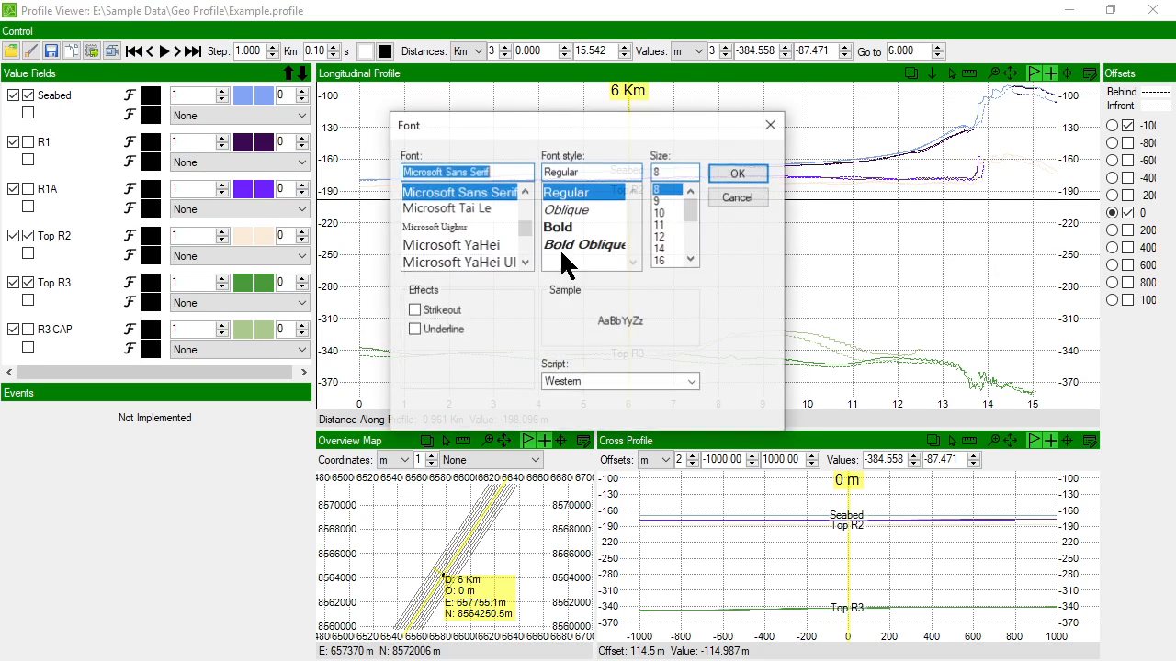
pyautogui.click(574, 206)
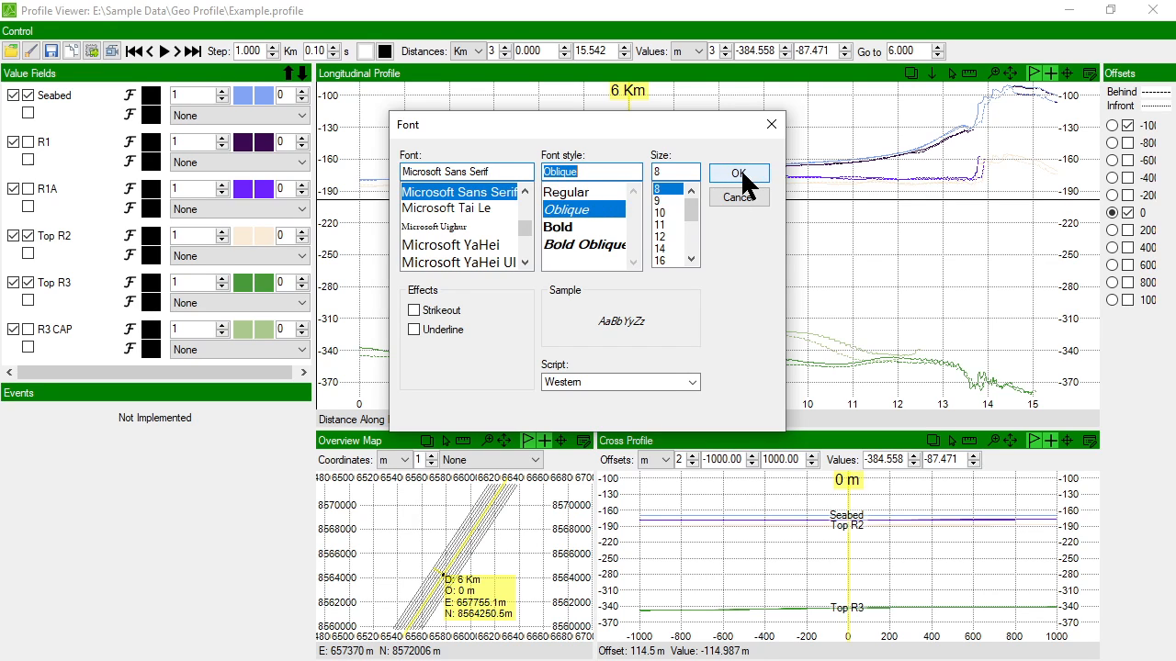
pyautogui.click(668, 201)
pyautogui.click(574, 244)
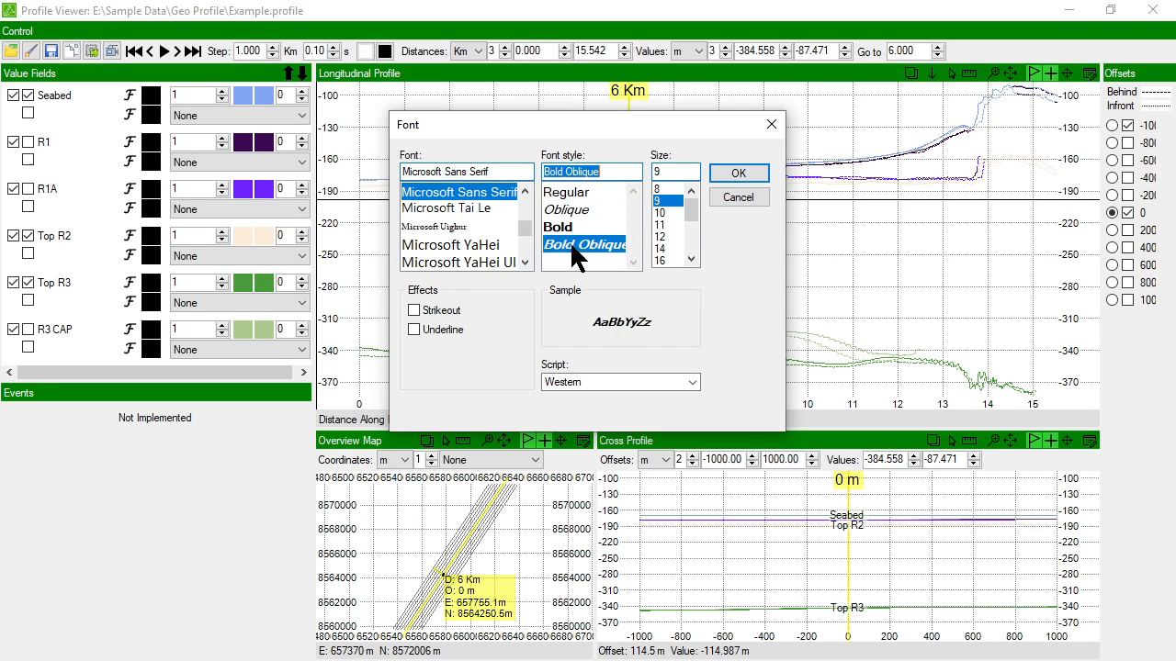
pyautogui.click(736, 175)
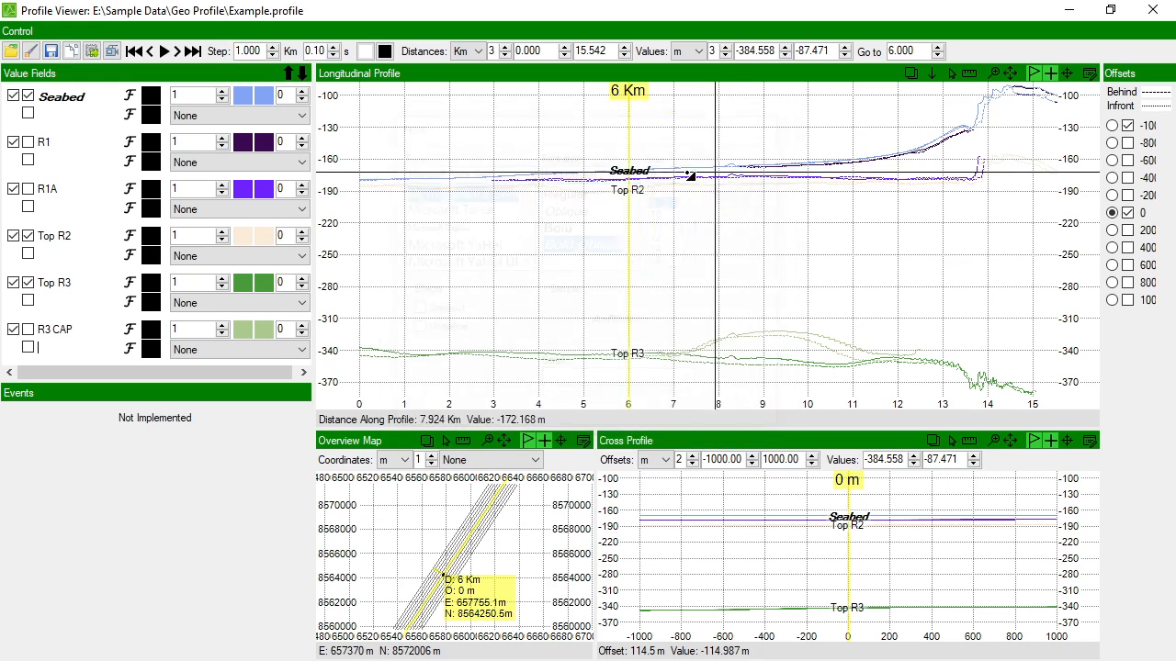
# Step: Change the Seabed label colour to dark blue
pyautogui.click(157, 103)
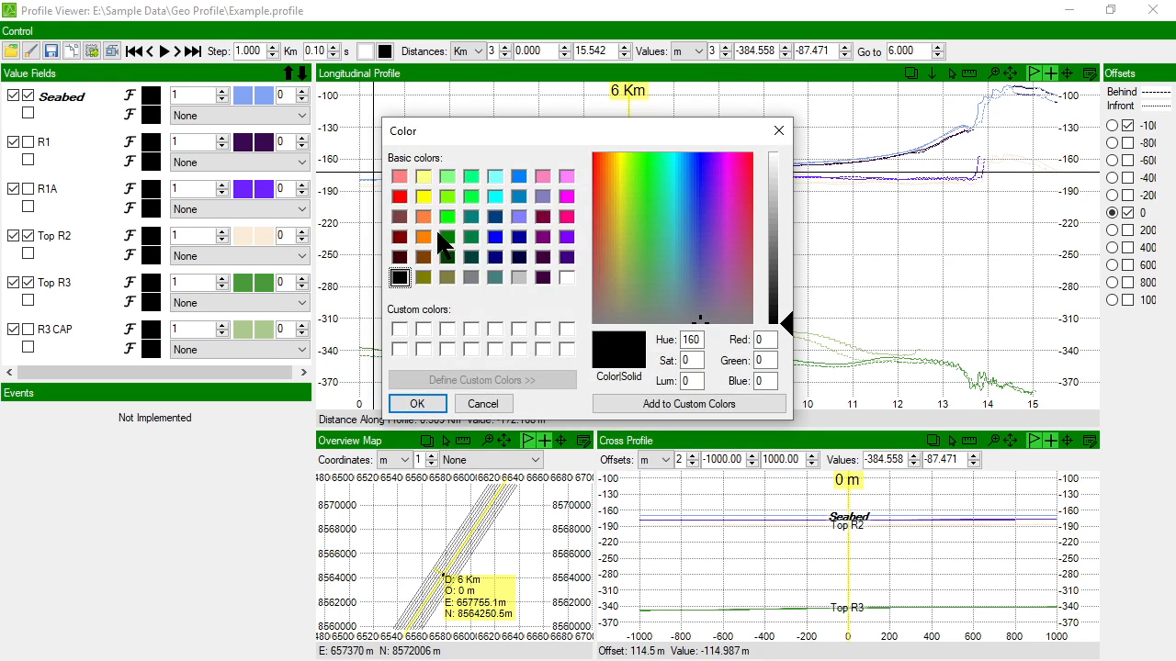
pyautogui.click(497, 219)
pyautogui.click(417, 404)
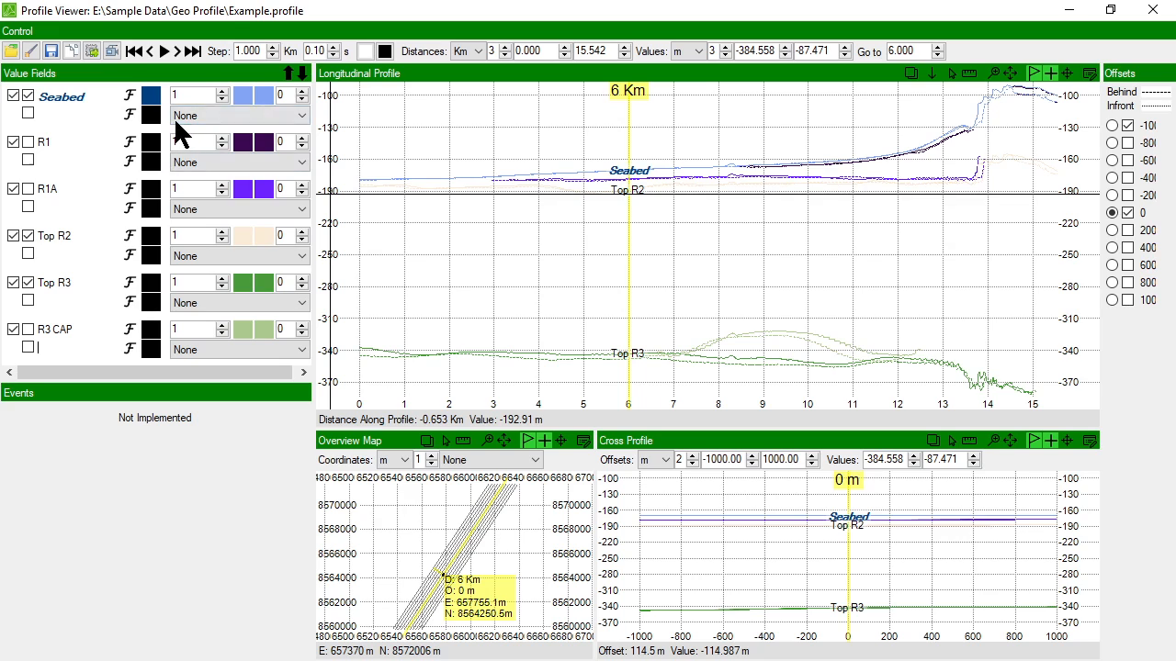
# Step: Darken the Seabed line colour to a strong blue and set its line width to 2
pyautogui.click(248, 108)
pyautogui.moveTo(780, 197); pyautogui.dragTo(787, 236)
pyautogui.click(428, 405)
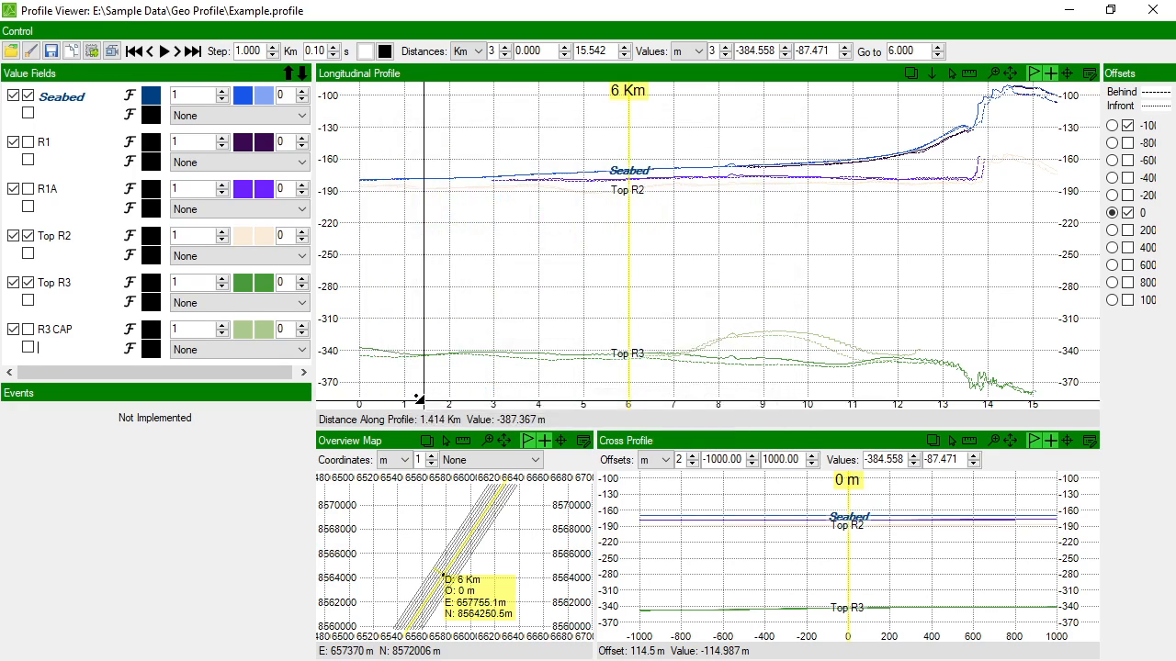
pyautogui.click(221, 92)
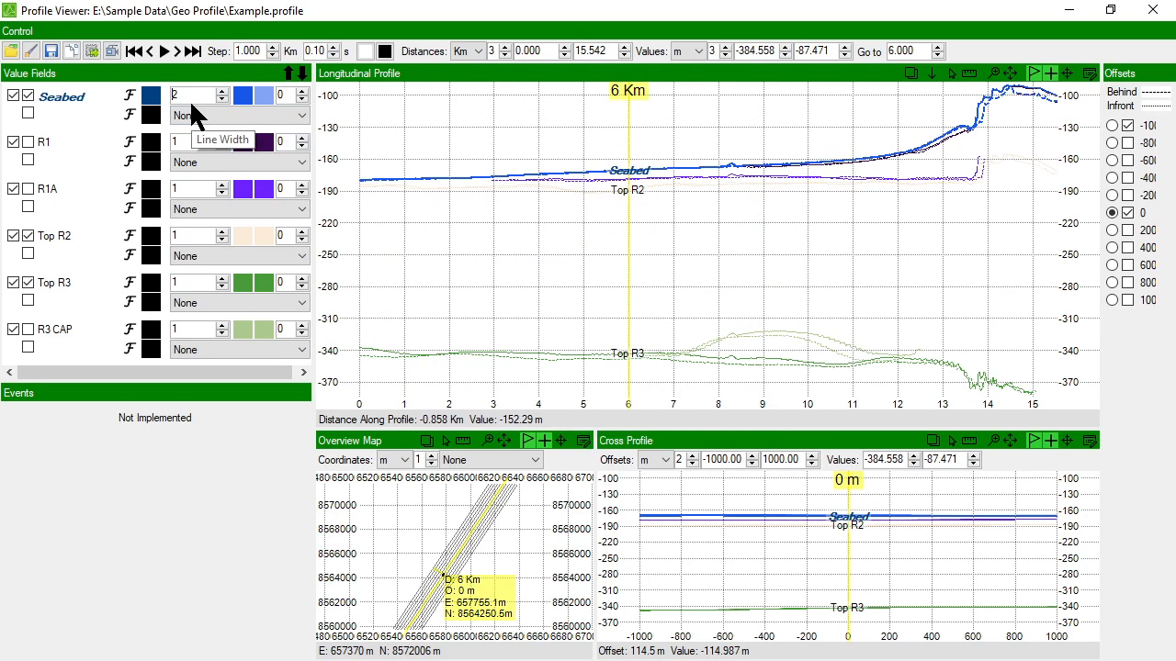
pyautogui.click(199, 100)
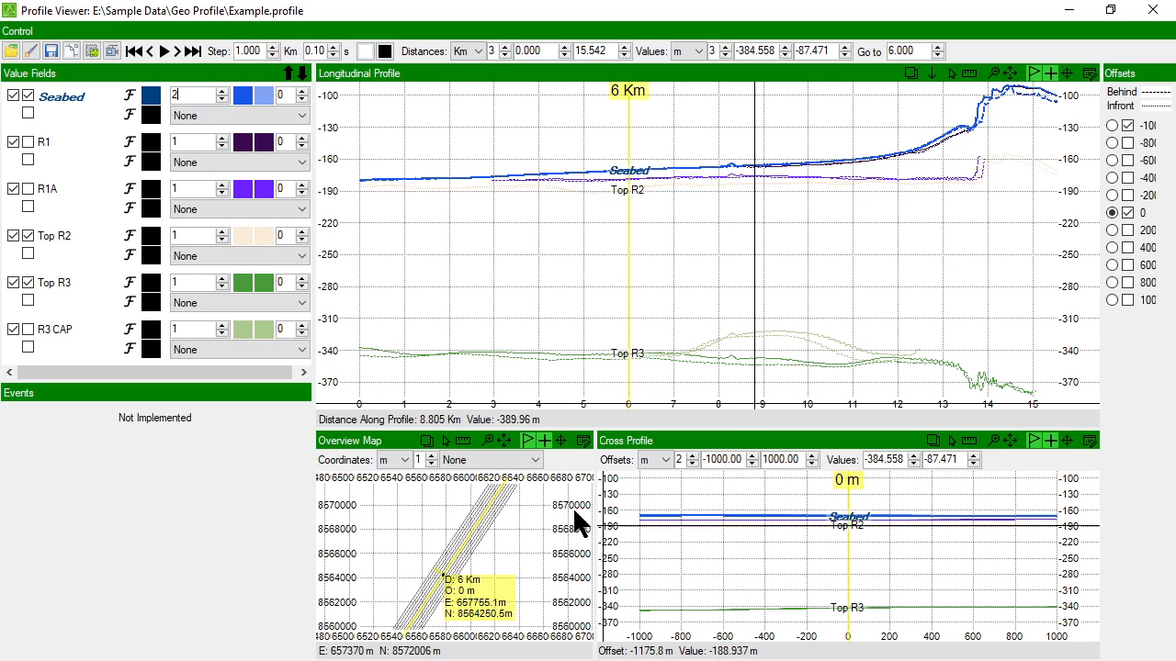
# Step: Change the viewer's background colour to black and its foreground colour to white
pyautogui.click(365, 50)
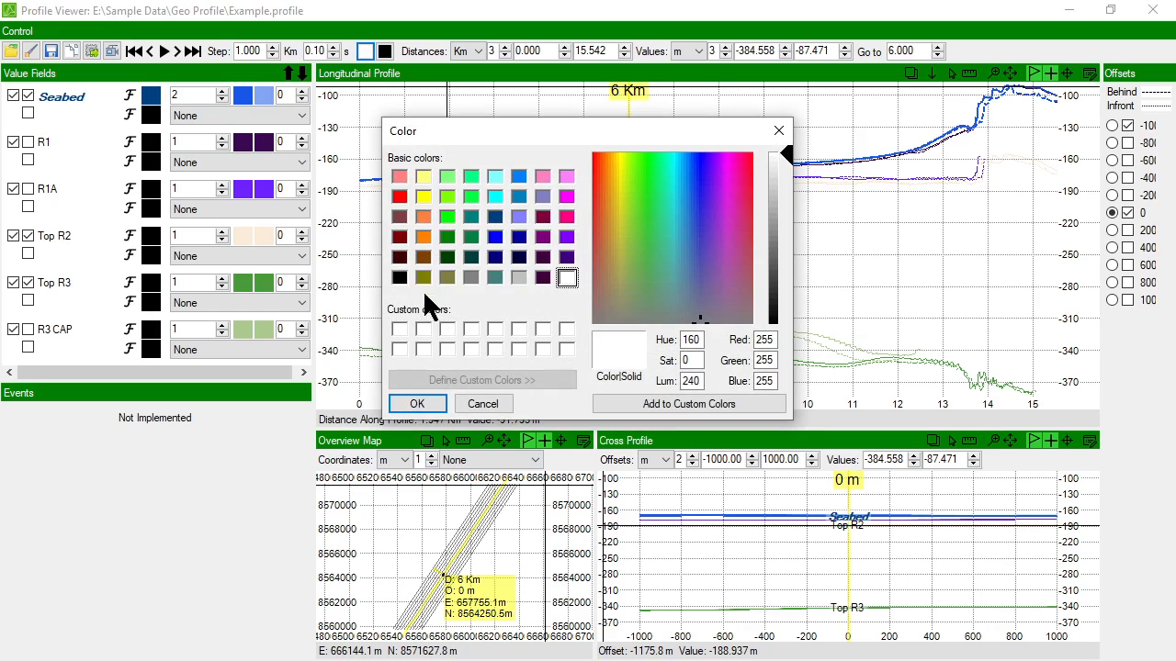
pyautogui.click(399, 277)
pyautogui.click(417, 404)
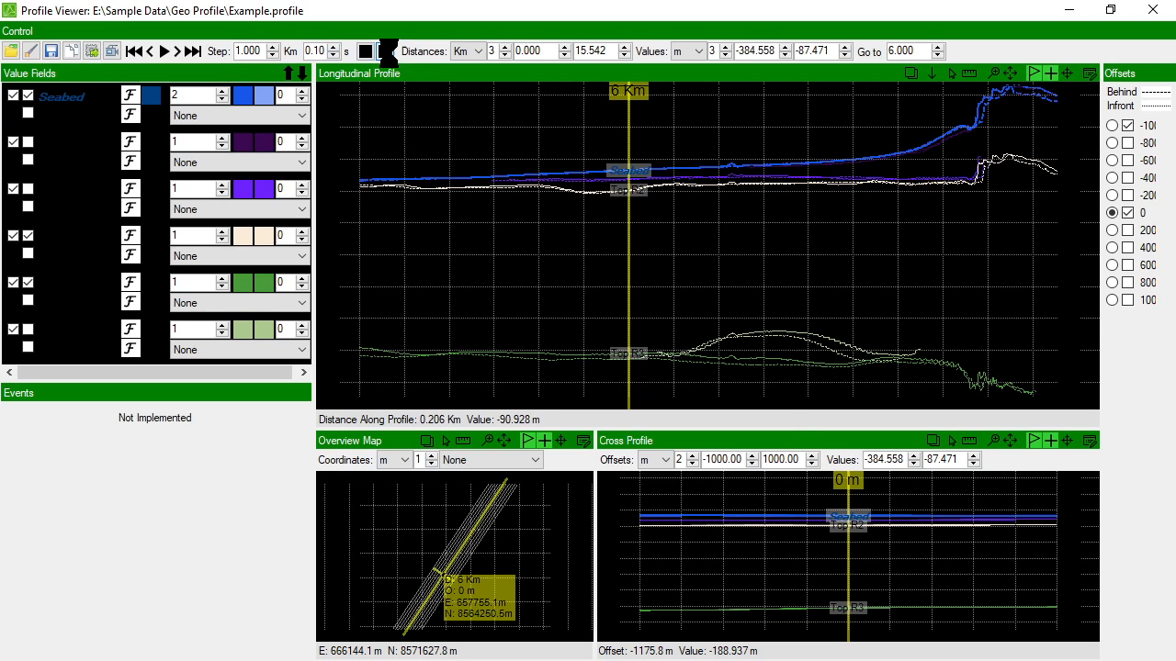
pyautogui.click(384, 50)
pyautogui.click(566, 276)
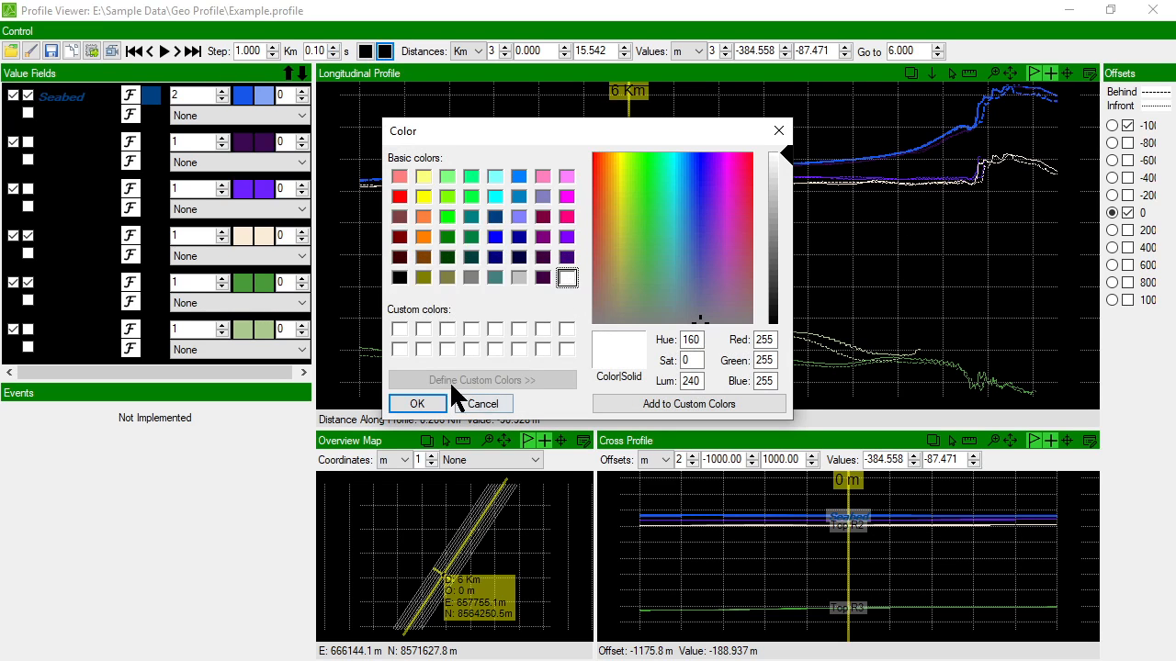
pyautogui.click(425, 406)
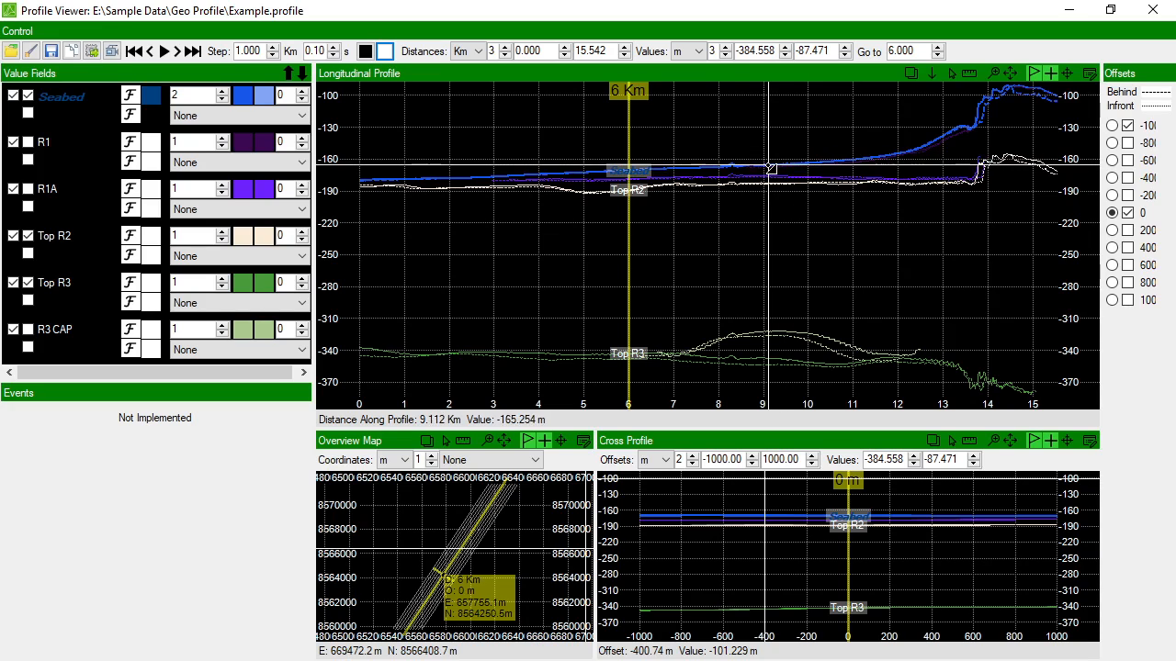
# Step: Fill the area between the Seabed line and R2
pyautogui.click(238, 118)
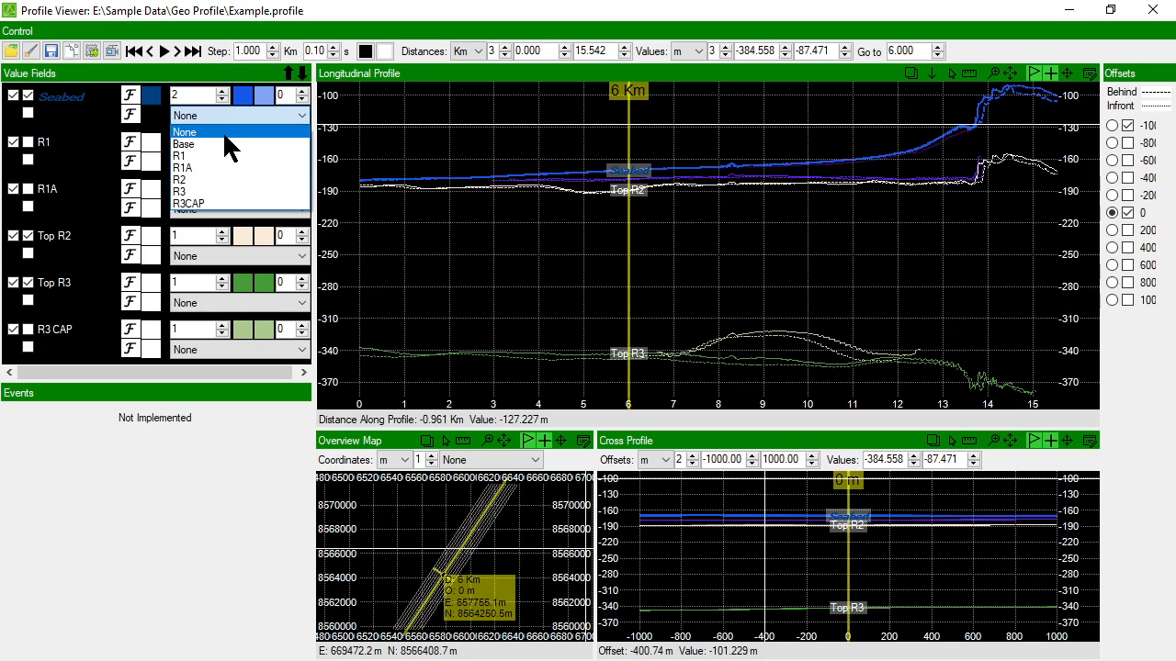
pyautogui.press('Down')
pyautogui.press('Down')
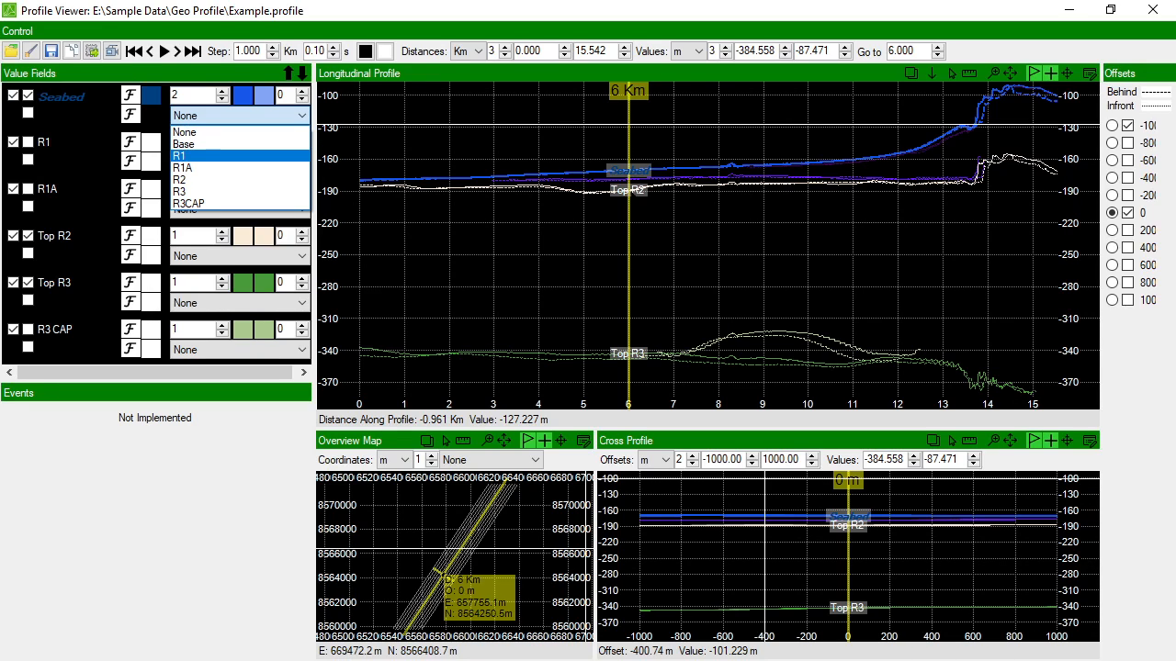
pyautogui.click(197, 180)
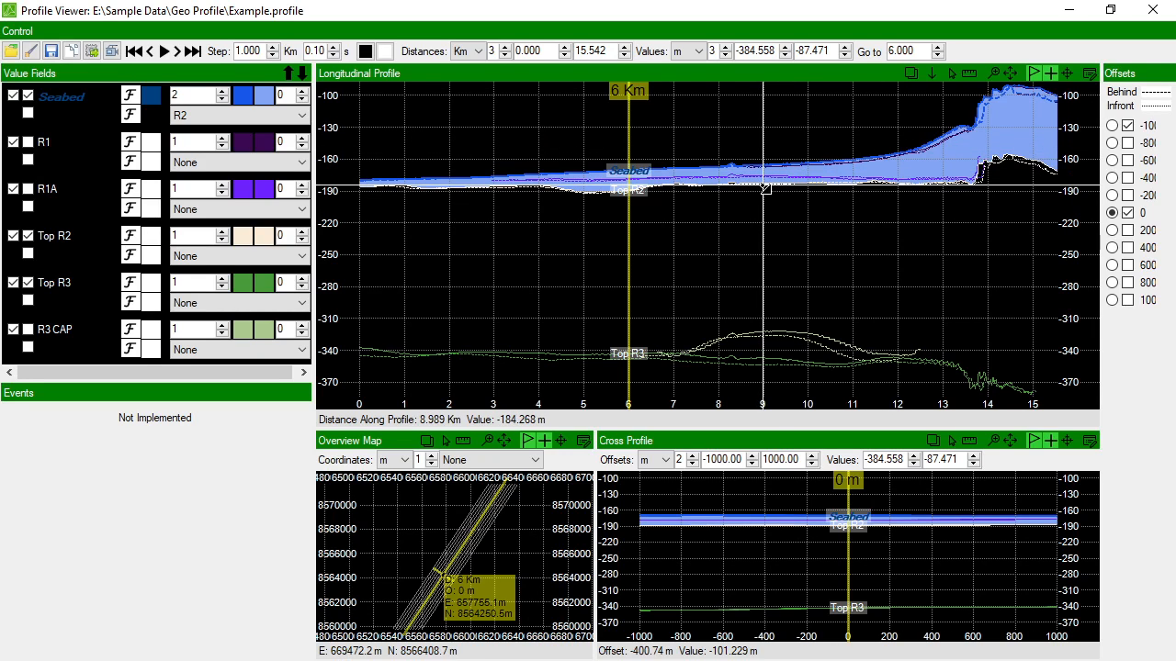
# Step: Change the Seabed fill colour to pale yellow (RGB about 255, 255, 230) and set its transparency to 50
pyautogui.click(264, 96)
pyautogui.click(422, 176)
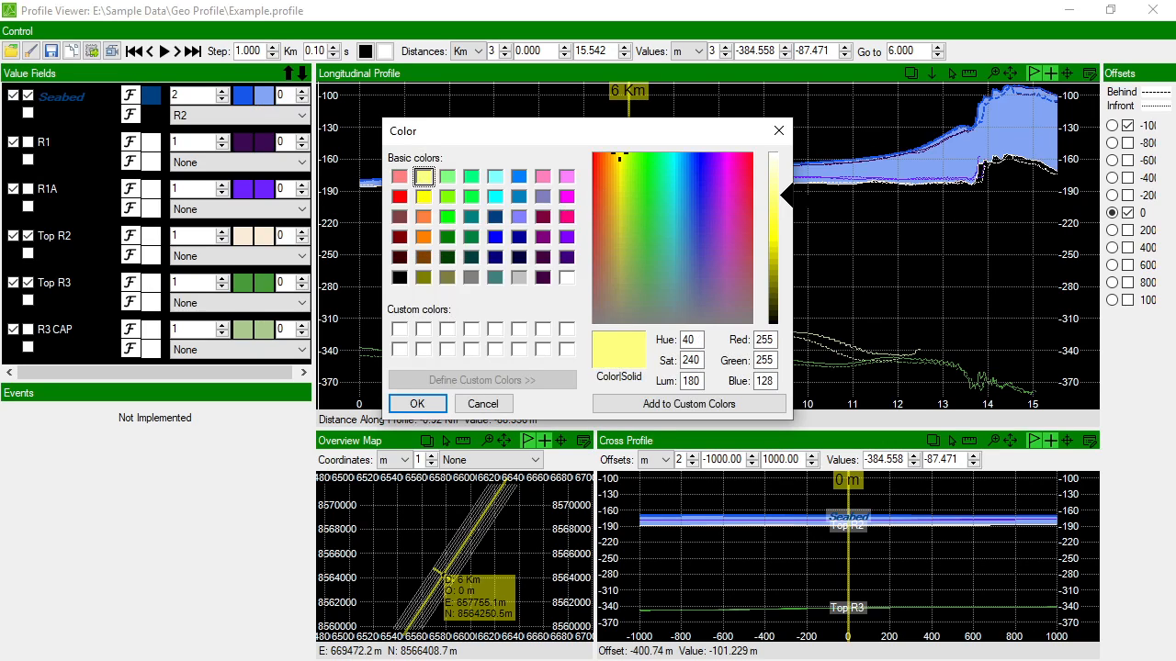
pyautogui.moveTo(785, 187); pyautogui.dragTo(781, 166)
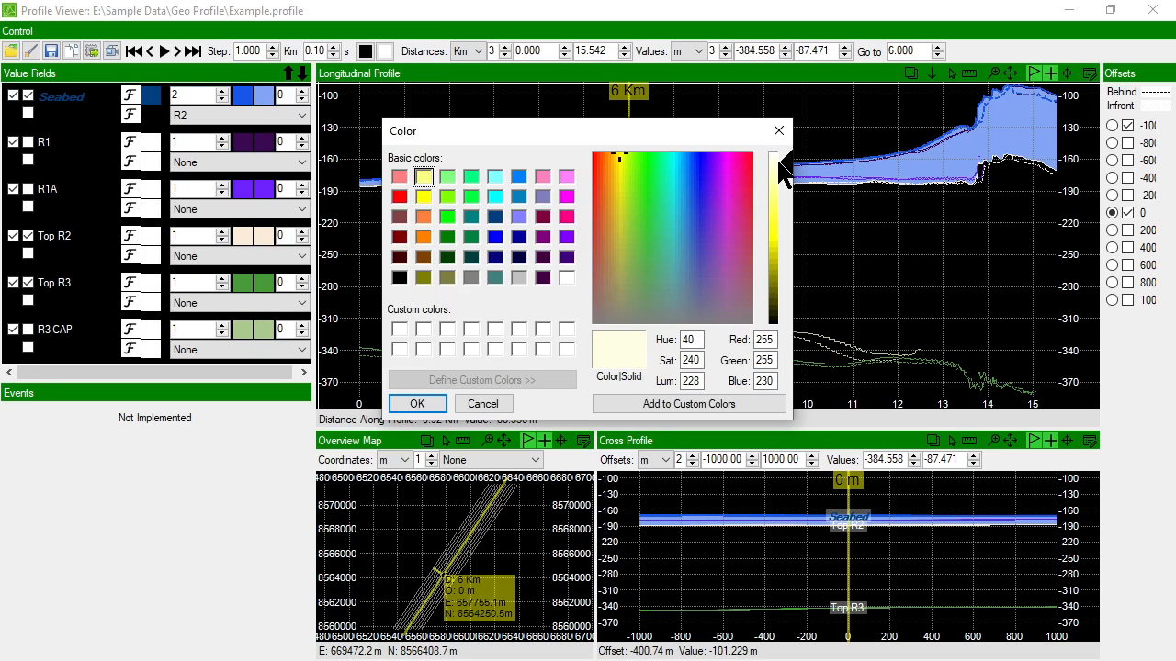
pyautogui.click(416, 405)
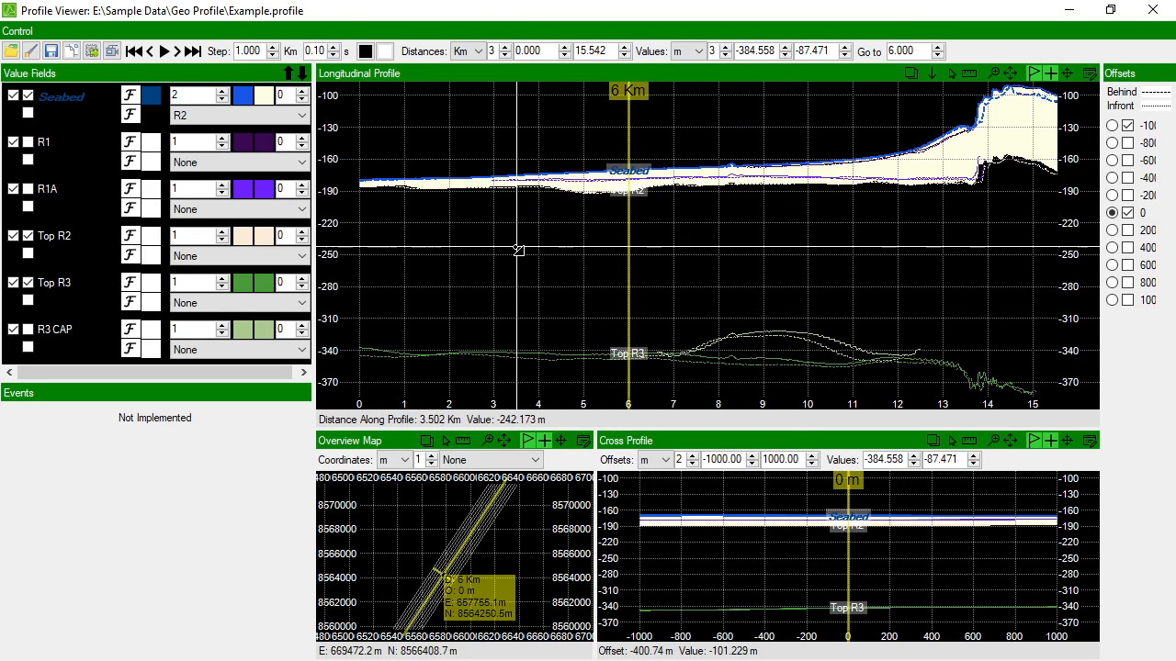
pyautogui.click(300, 92)
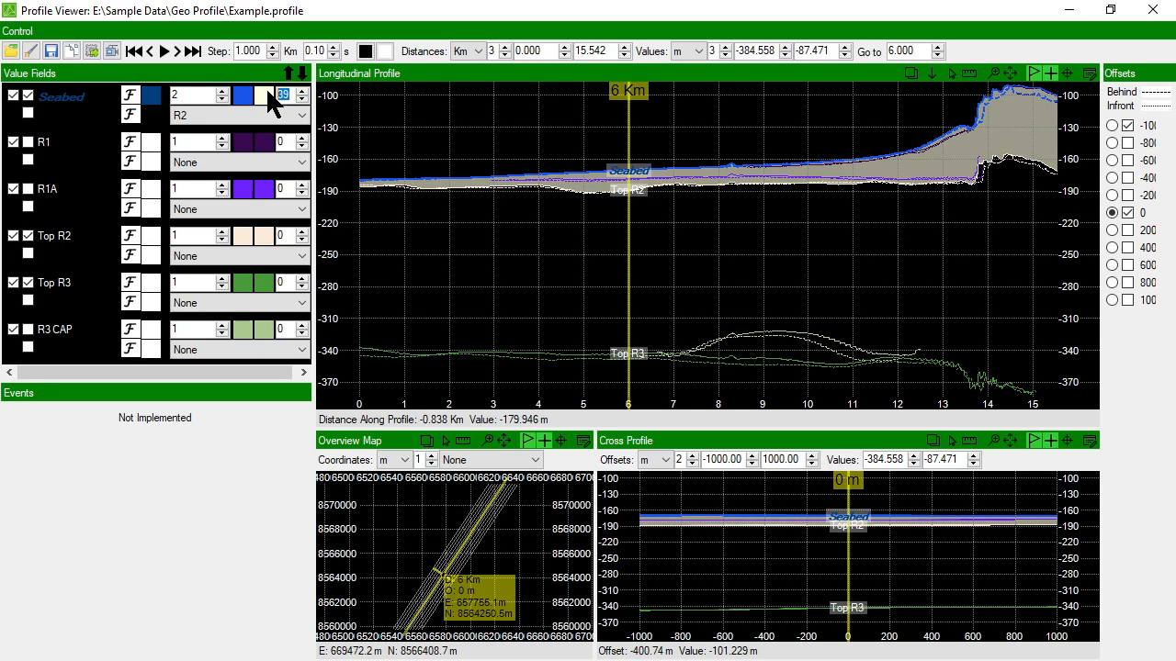
pyautogui.write('50')
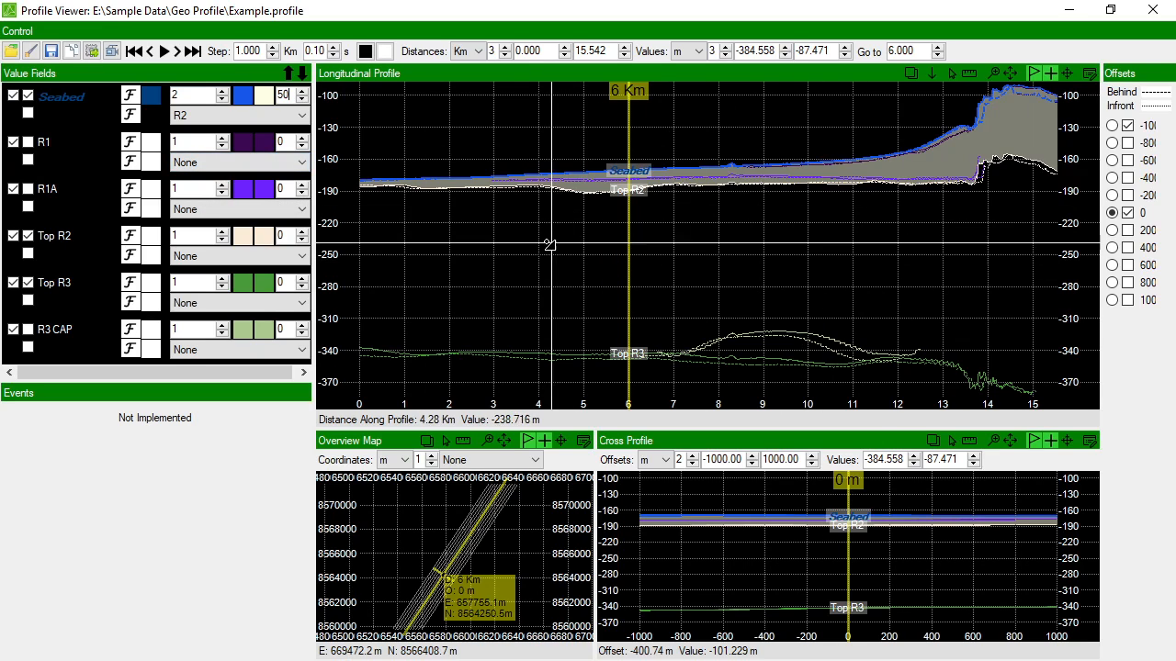
# Step: Restore the viewer's background colour to white and its foreground colour to black
pyautogui.click(365, 50)
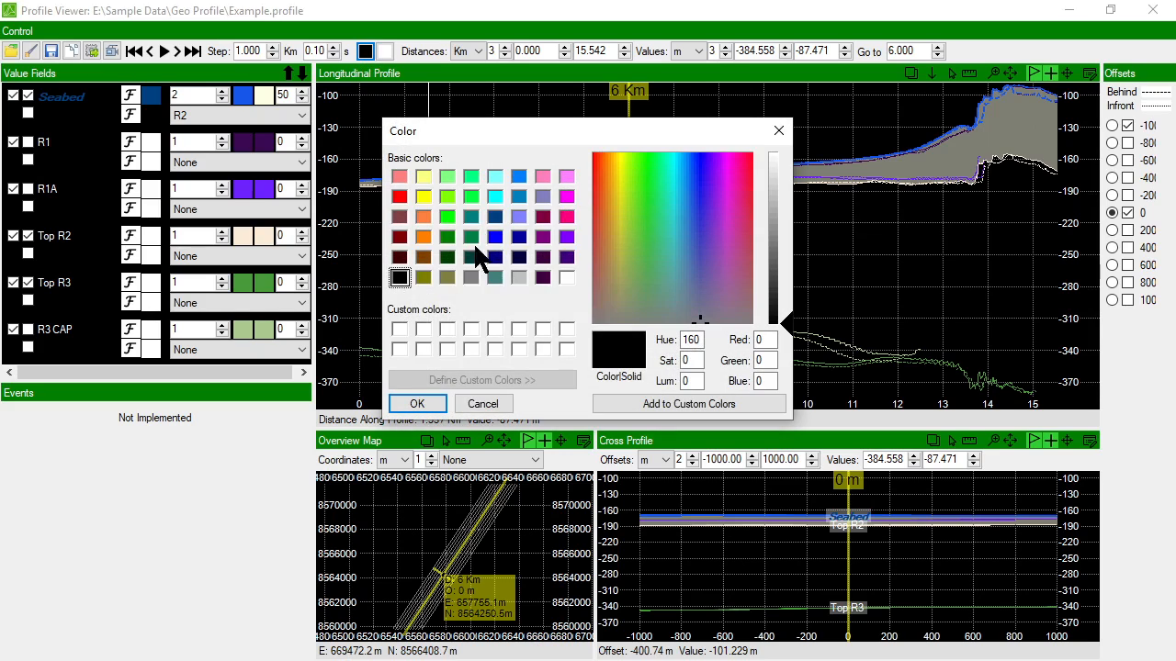
pyautogui.click(567, 276)
pyautogui.click(417, 404)
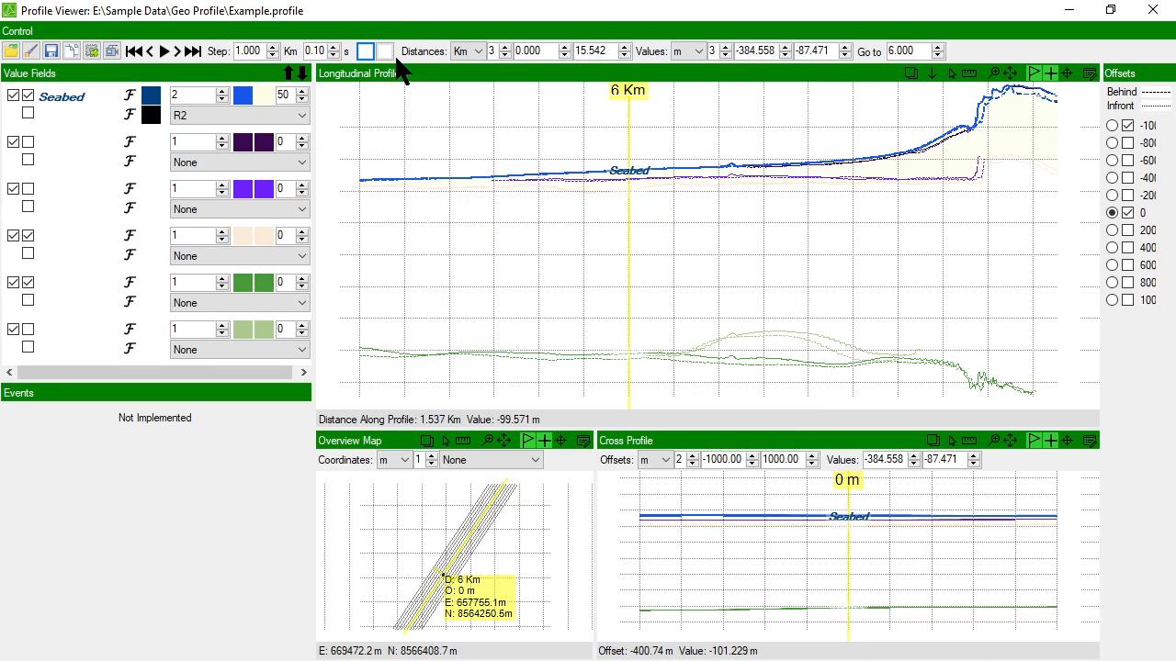
pyautogui.click(385, 50)
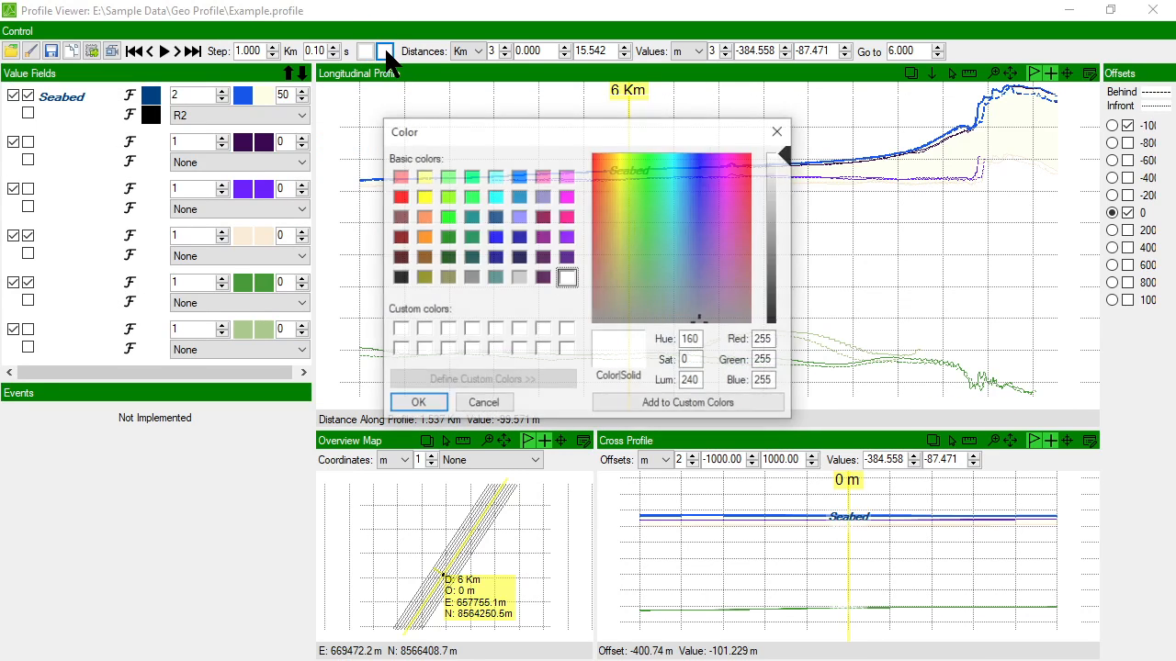
pyautogui.click(398, 276)
pyautogui.click(417, 403)
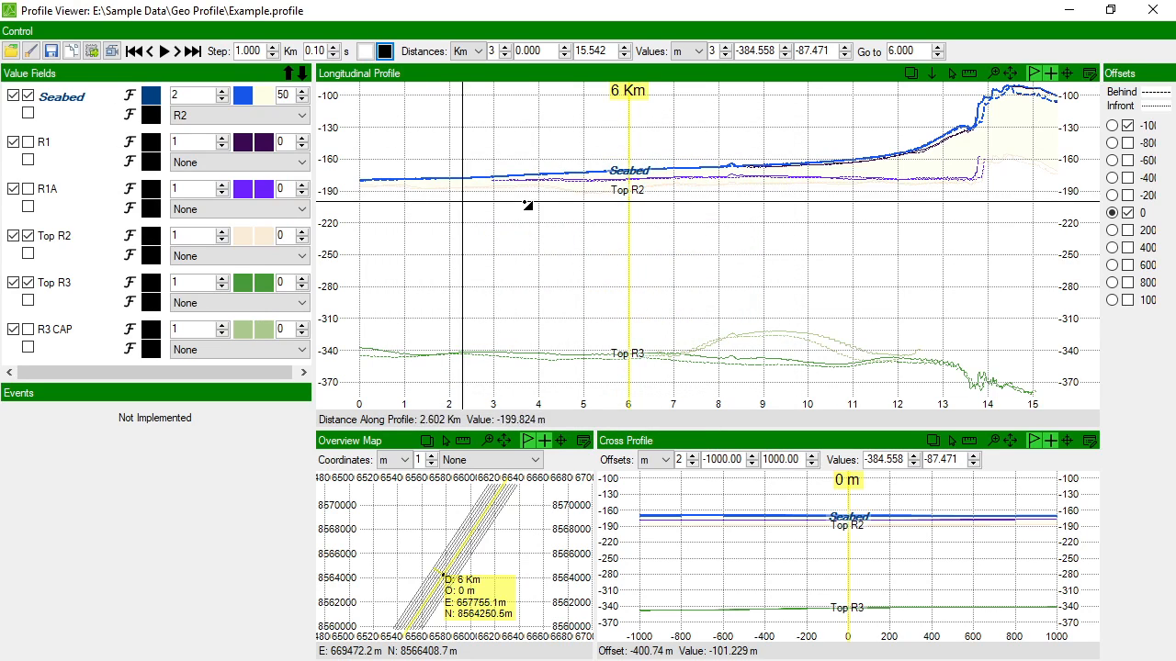
# Step: Set the Seabed fill transparency to 0 and lighten its line colour to pale blue
pyautogui.moveTo(292, 96); pyautogui.dragTo(161, 91)
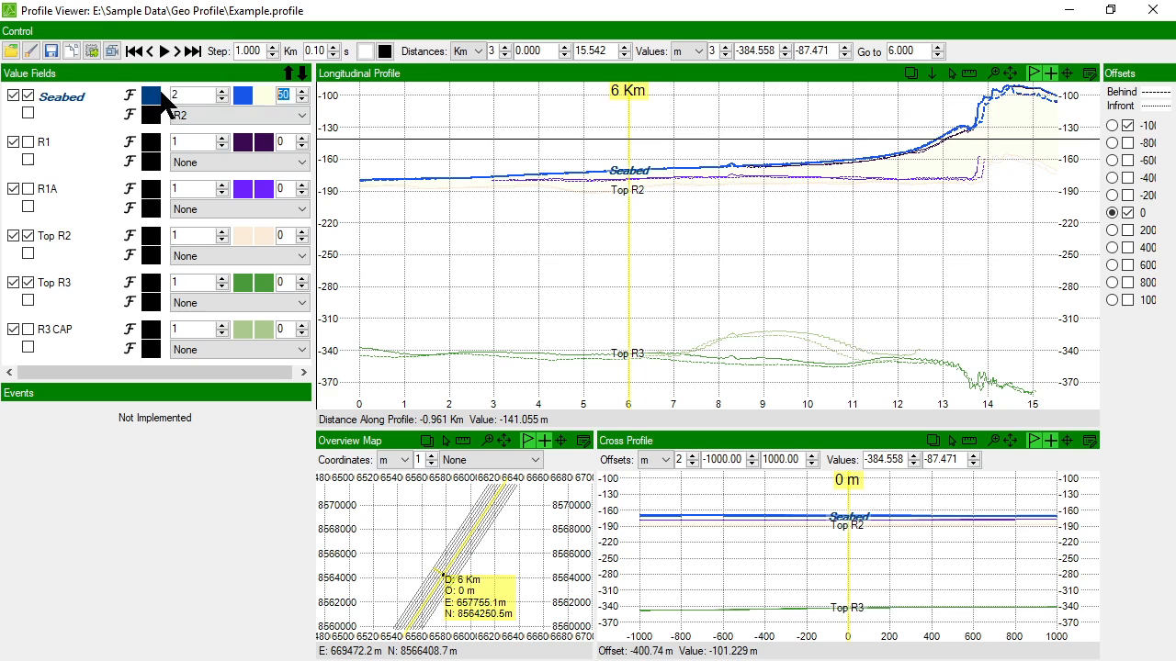
pyautogui.write('0')
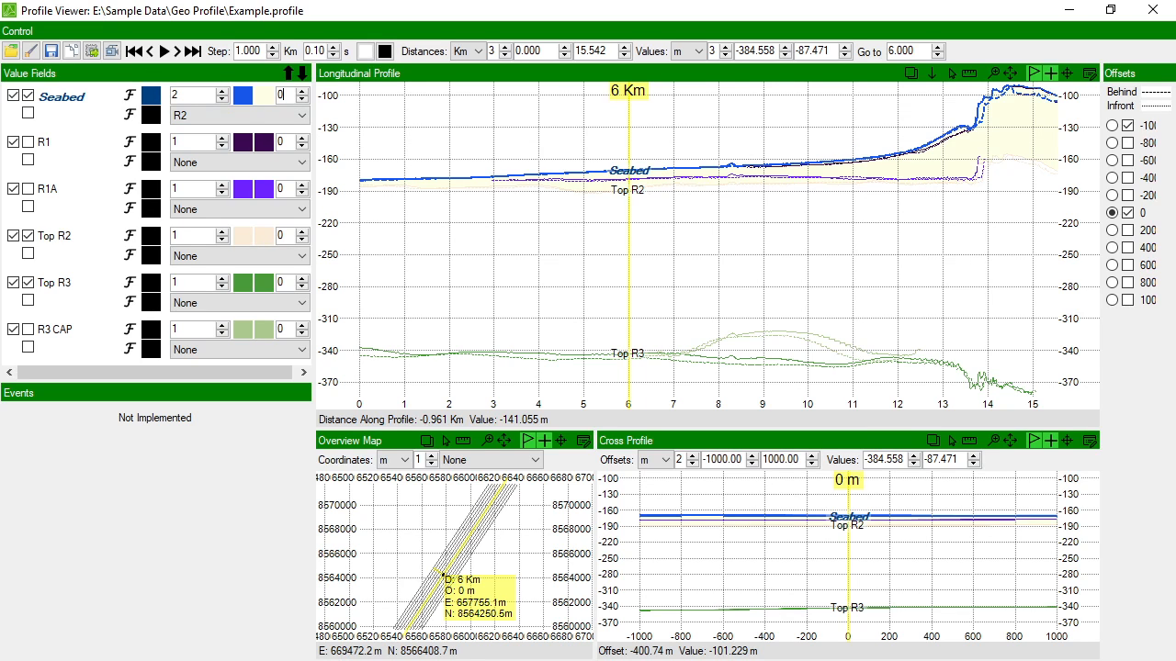
pyautogui.click(242, 95)
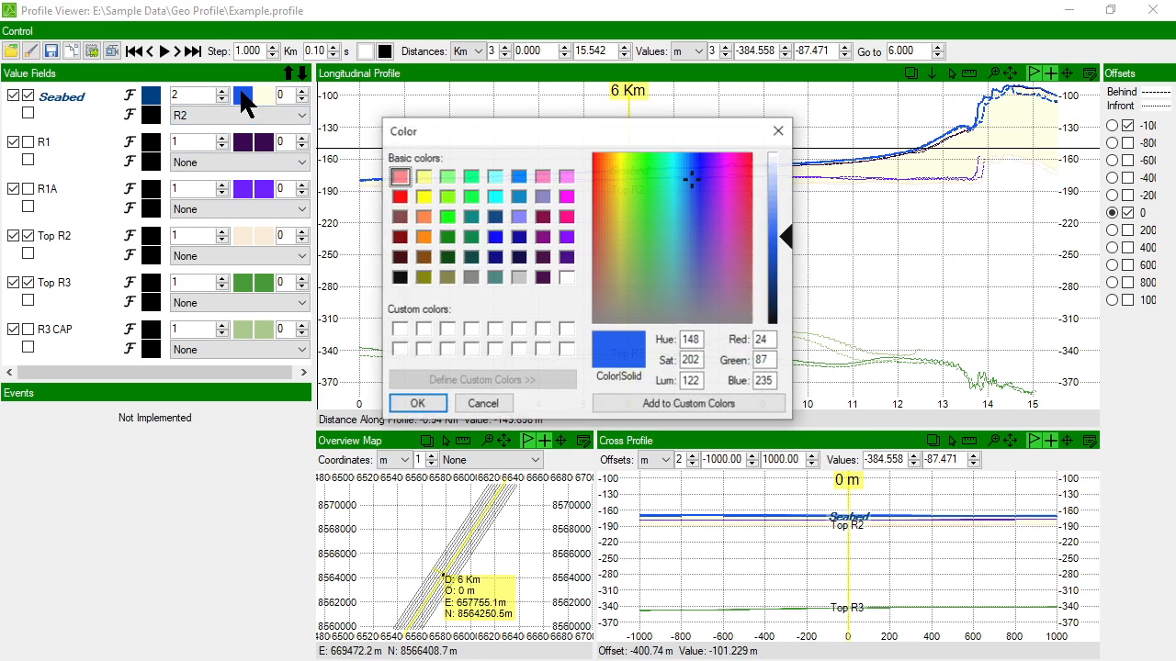
pyautogui.moveTo(788, 246); pyautogui.dragTo(787, 184)
pyautogui.click(417, 404)
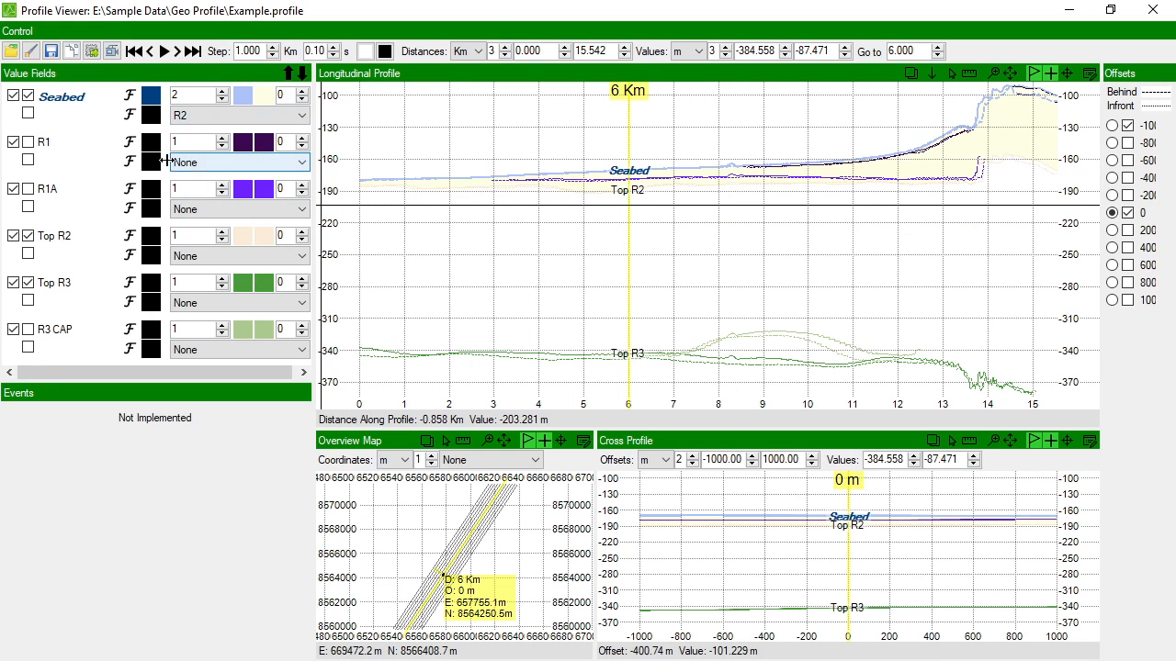
# Step: Try filling R1 to SEABED over a zoomed range of about 10.135 to 12.326 km, and reset the fill to None
pyautogui.click(266, 165)
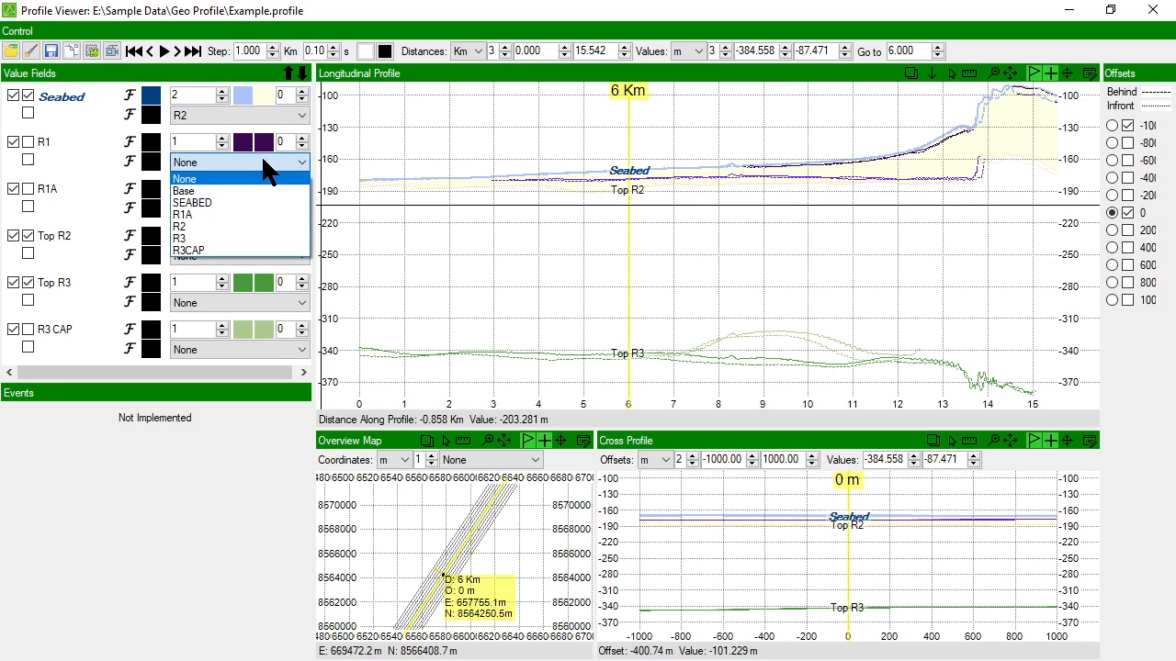
pyautogui.click(234, 203)
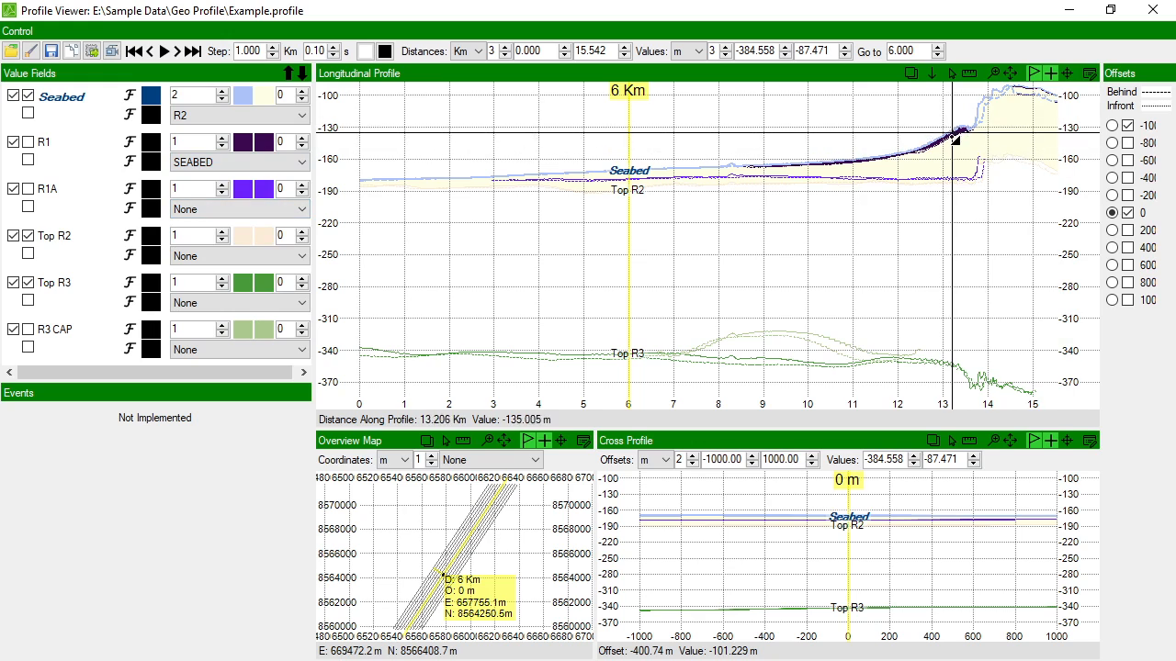
pyautogui.moveTo(814, 108); pyautogui.dragTo(914, 196)
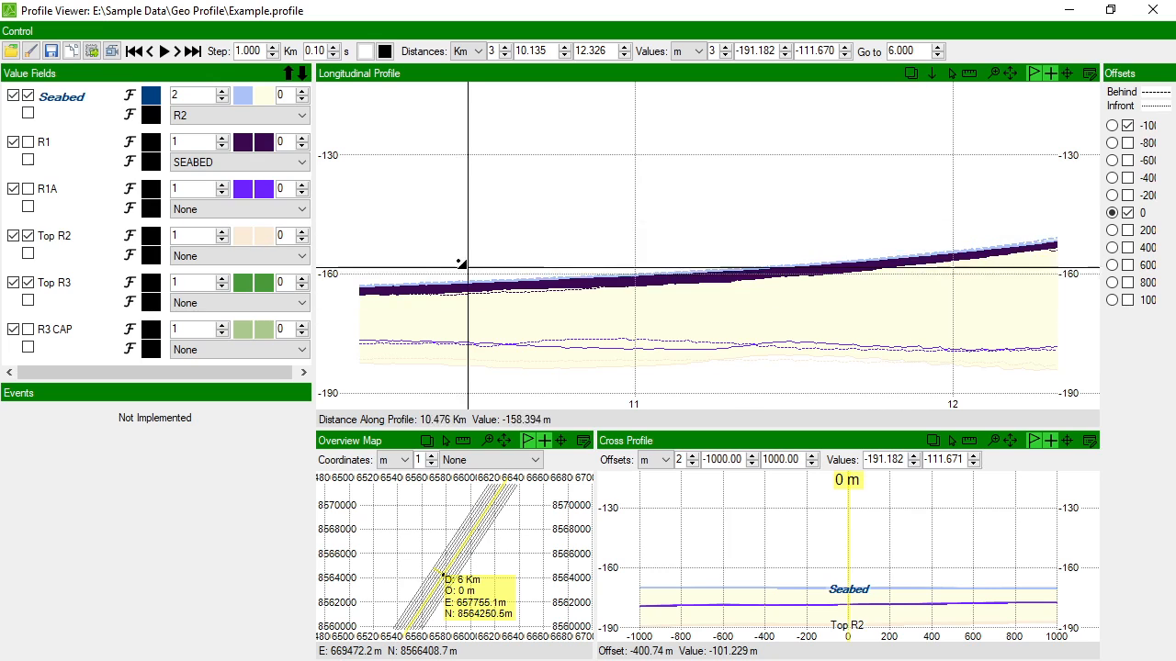
pyautogui.click(223, 163)
pyautogui.click(205, 178)
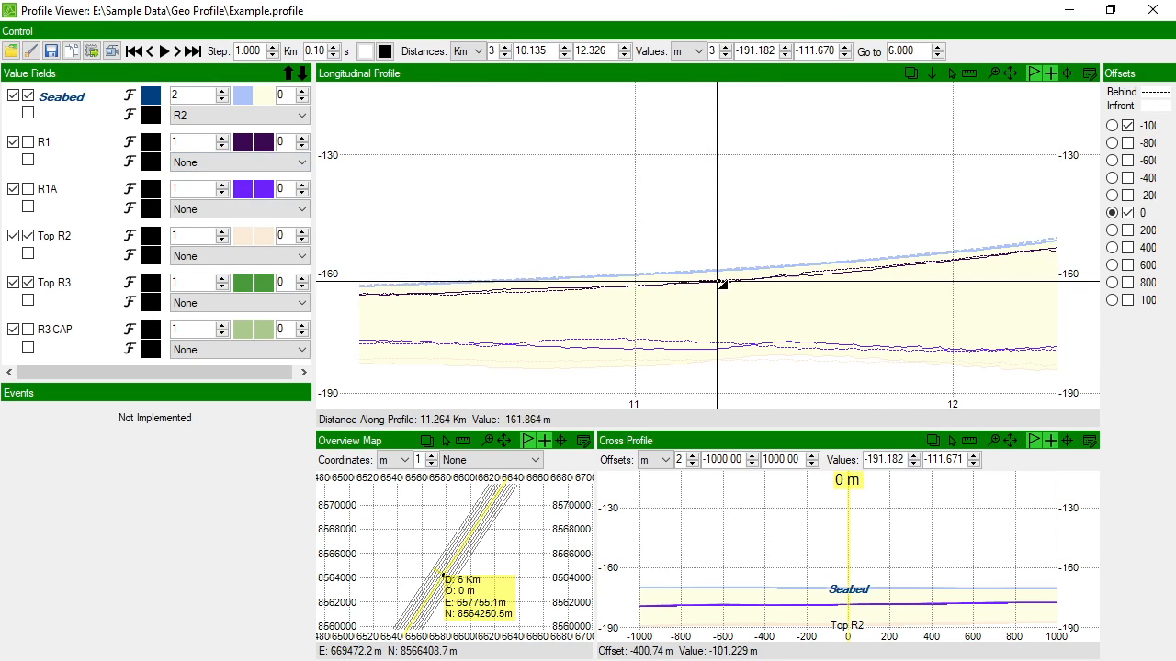
# Step: Move the current profile position to about 10.987 km and fill the area between R1 and SEABED
pyautogui.click(630, 195)
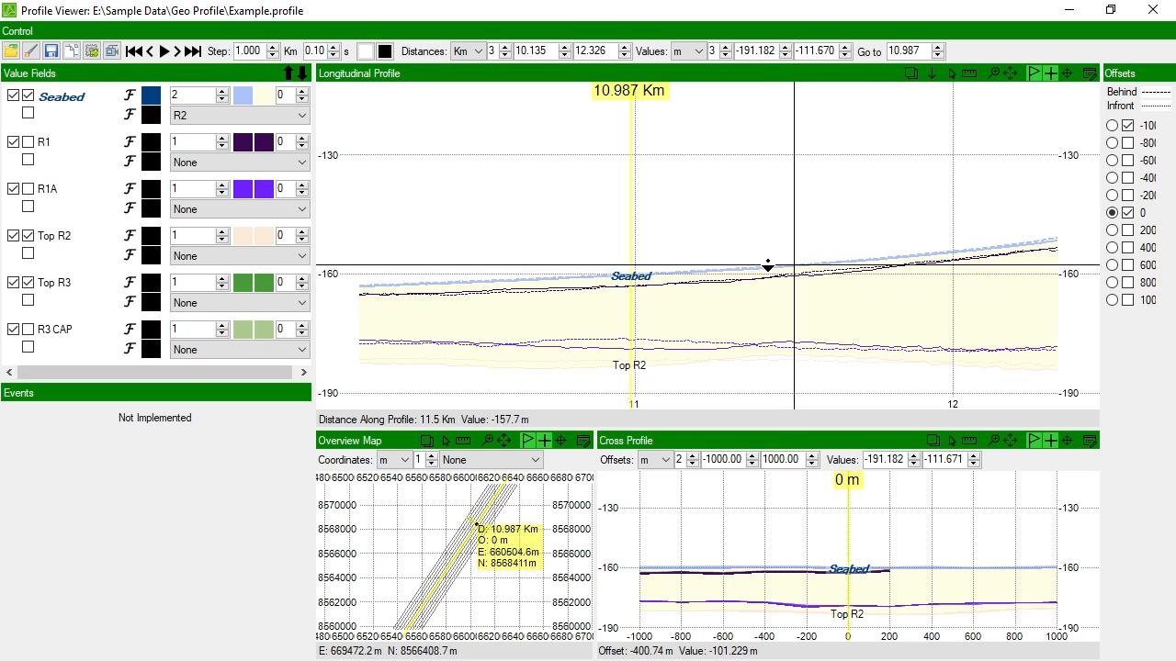
pyautogui.click(191, 155)
pyautogui.click(199, 179)
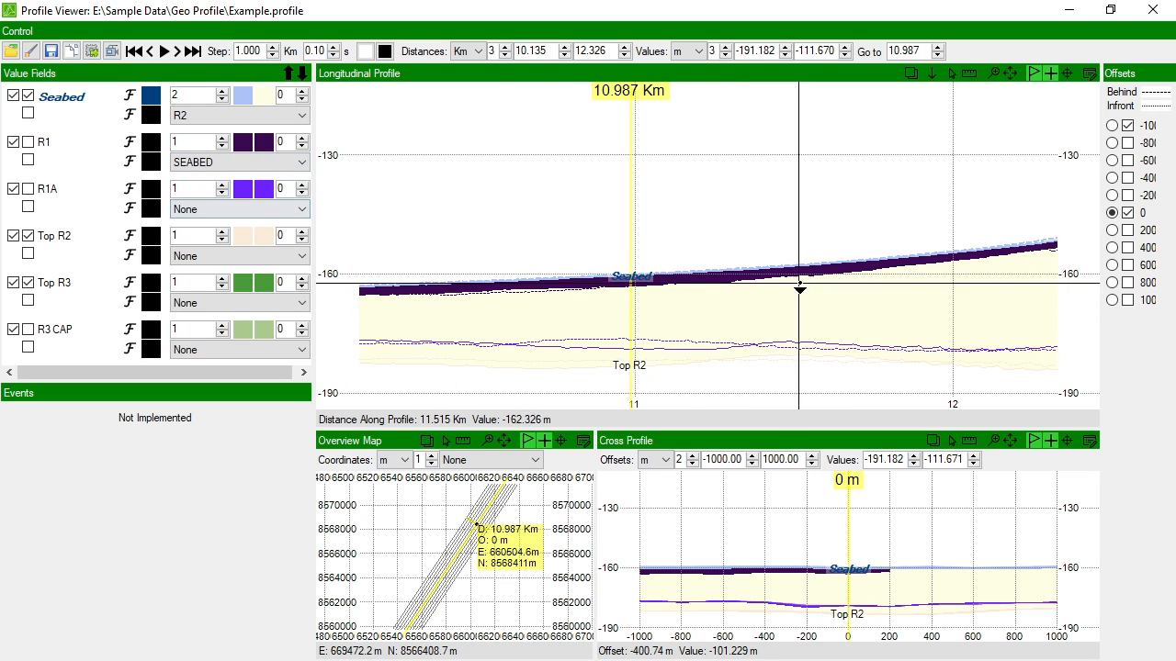
# Step: Change the R1 line colour to pale yellow, RGB 255, 255, 191
pyautogui.click(248, 147)
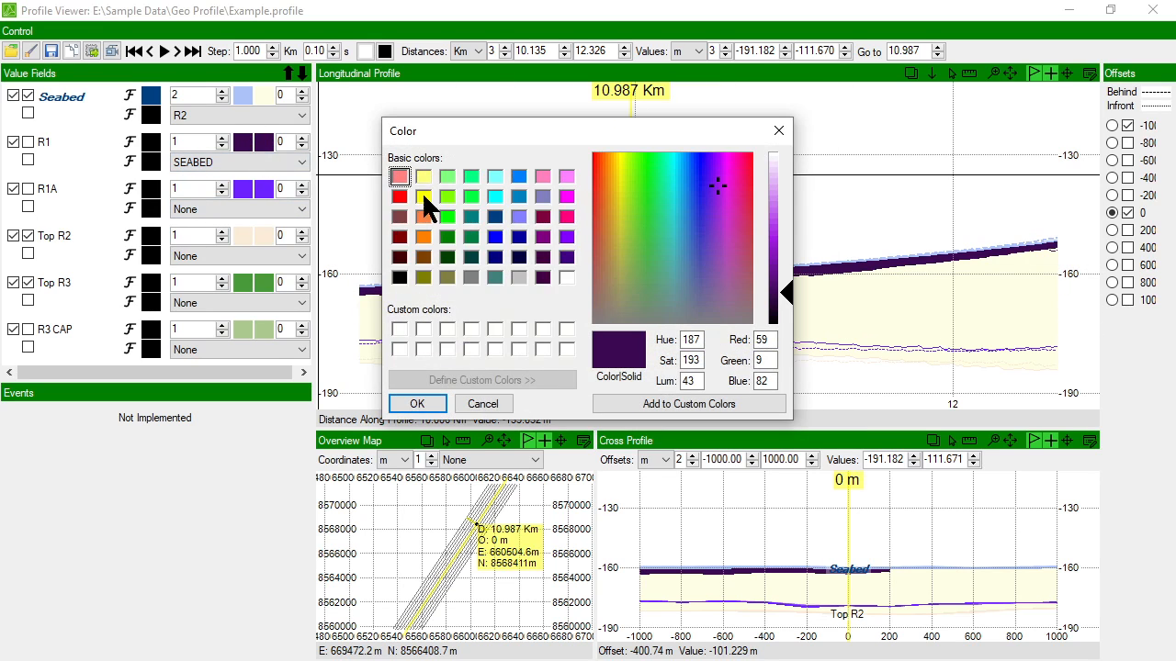
pyautogui.click(423, 176)
pyautogui.moveTo(787, 195); pyautogui.dragTo(786, 171)
pyautogui.click(430, 404)
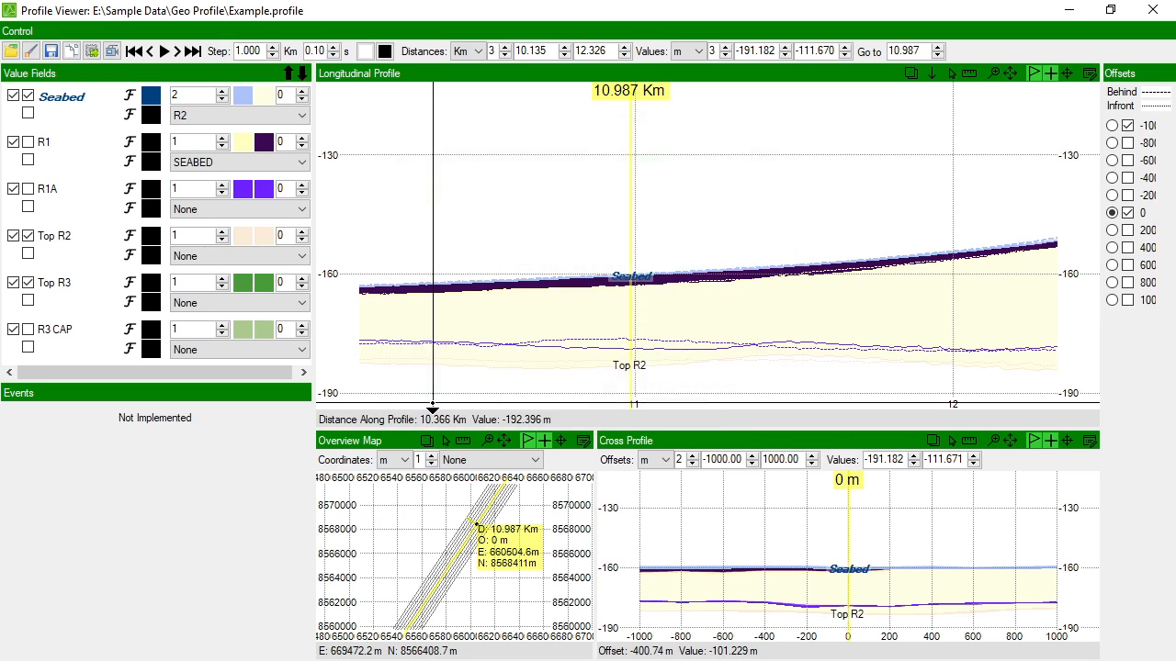
# Step: Change the R1 fill colour to a matching pale yellow, lightened from the basic yellow
pyautogui.click(264, 142)
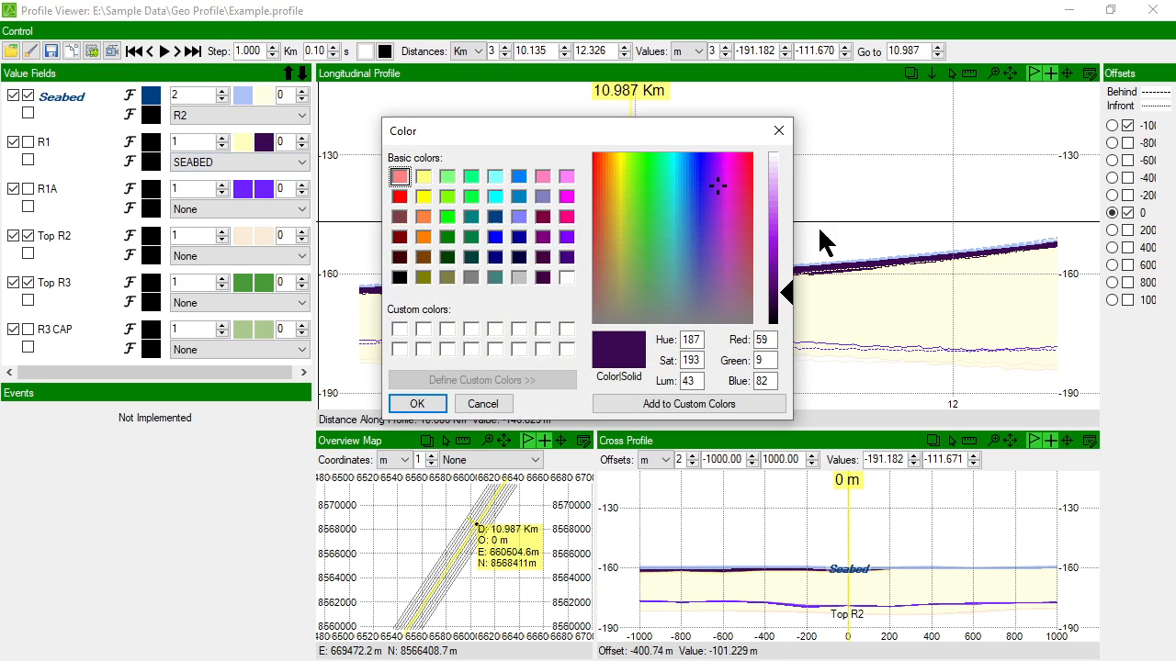
pyautogui.click(423, 176)
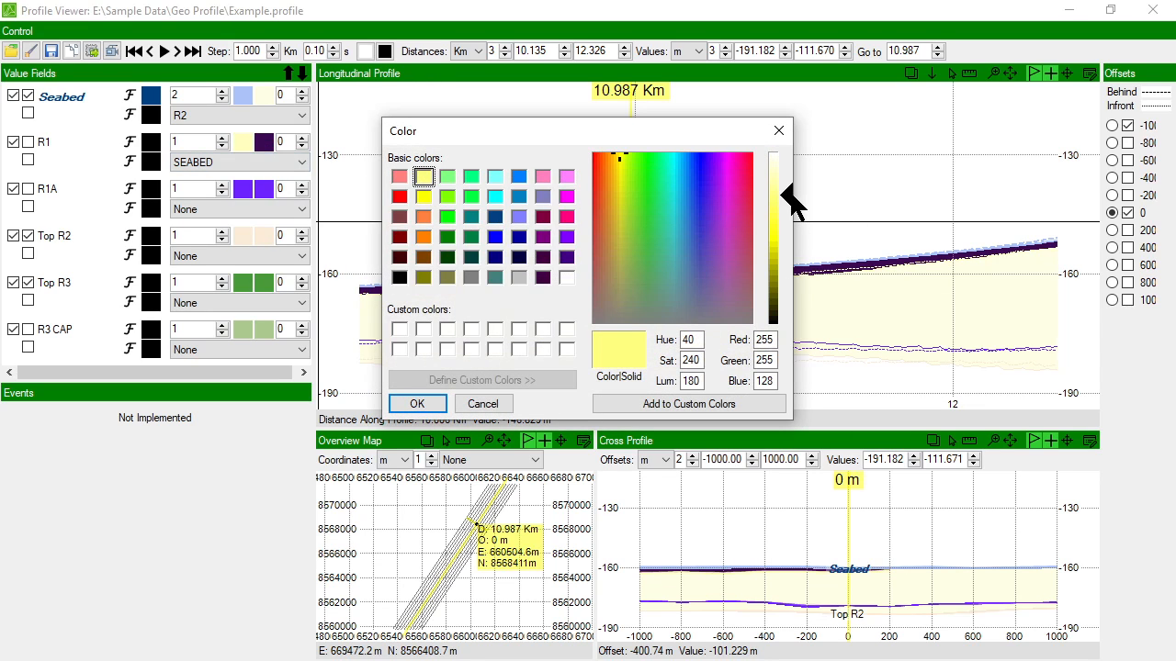
pyautogui.moveTo(792, 202); pyautogui.dragTo(795, 176)
pyautogui.click(415, 404)
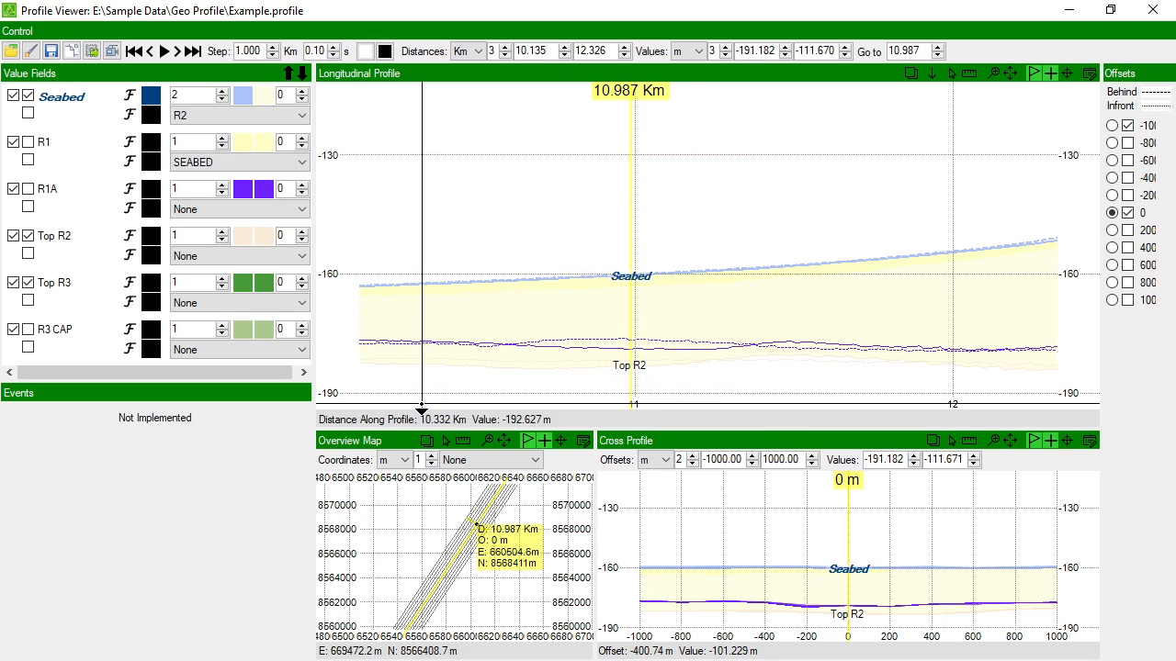
# Step: Darken the R1 line colour to bright yellow with a luminance of 131
pyautogui.click(242, 143)
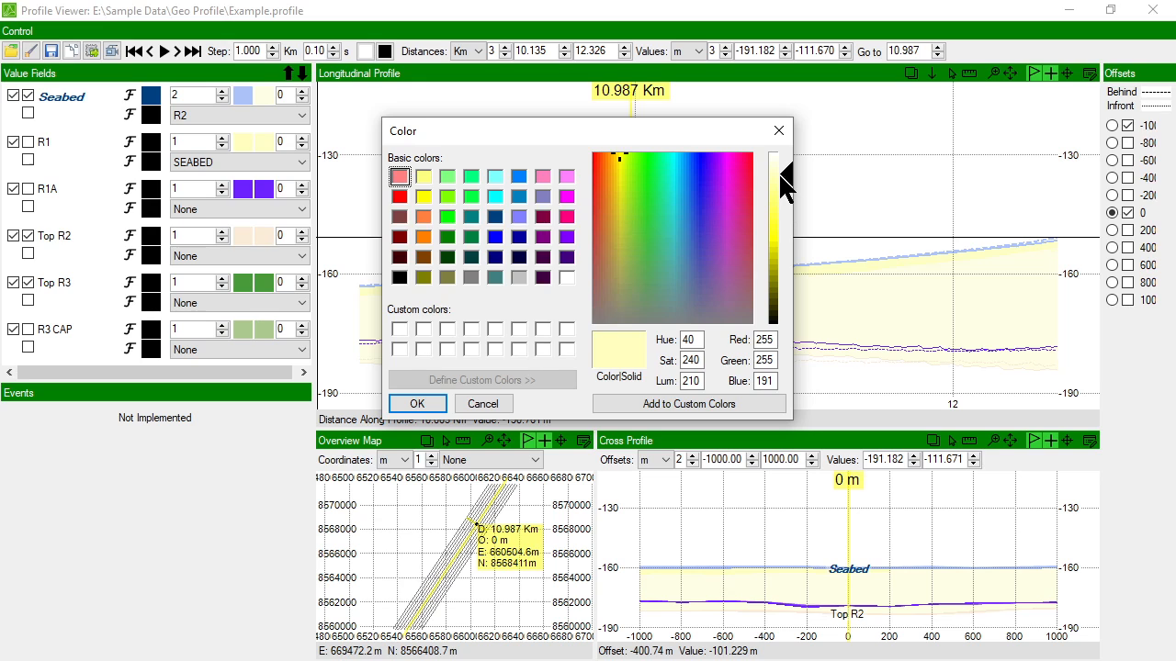
pyautogui.moveTo(784, 172); pyautogui.dragTo(783, 227)
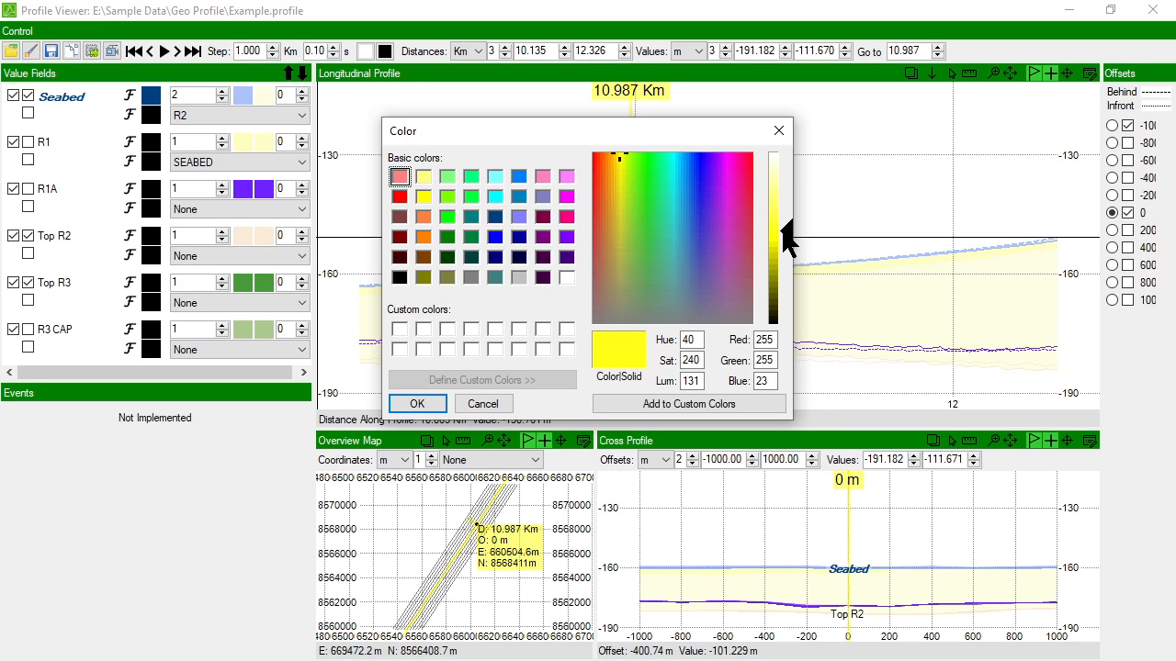
pyautogui.click(415, 404)
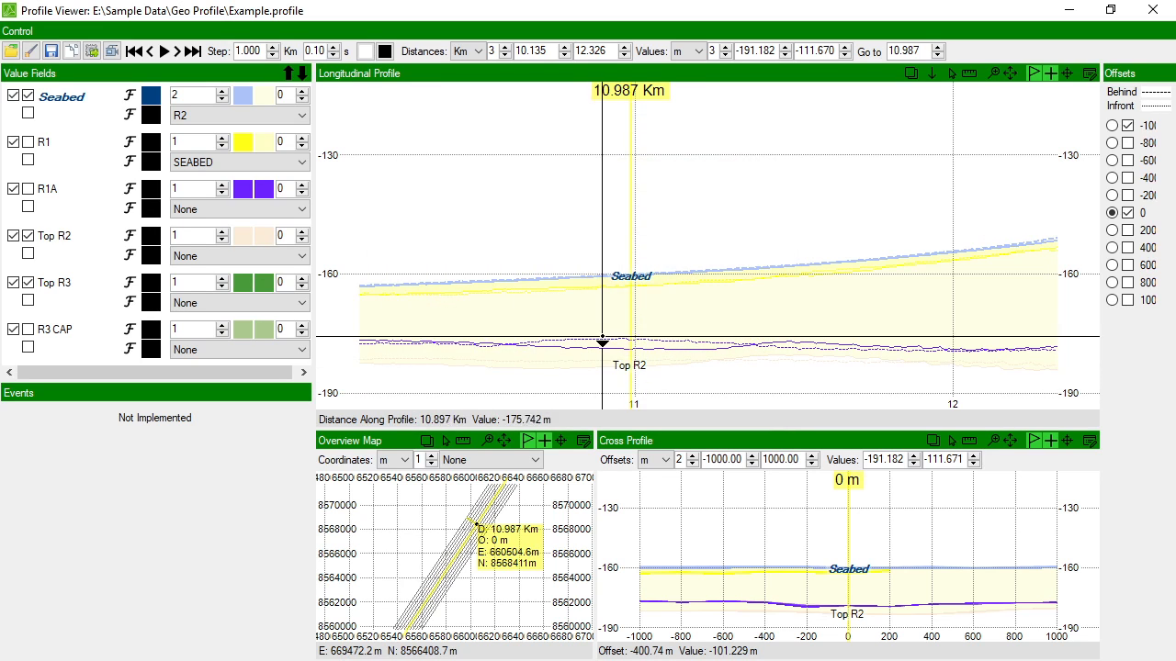
# Step: Show the full extent of the longitudinal profile and fill the area between R1A and R2
pyautogui.click(1009, 73)
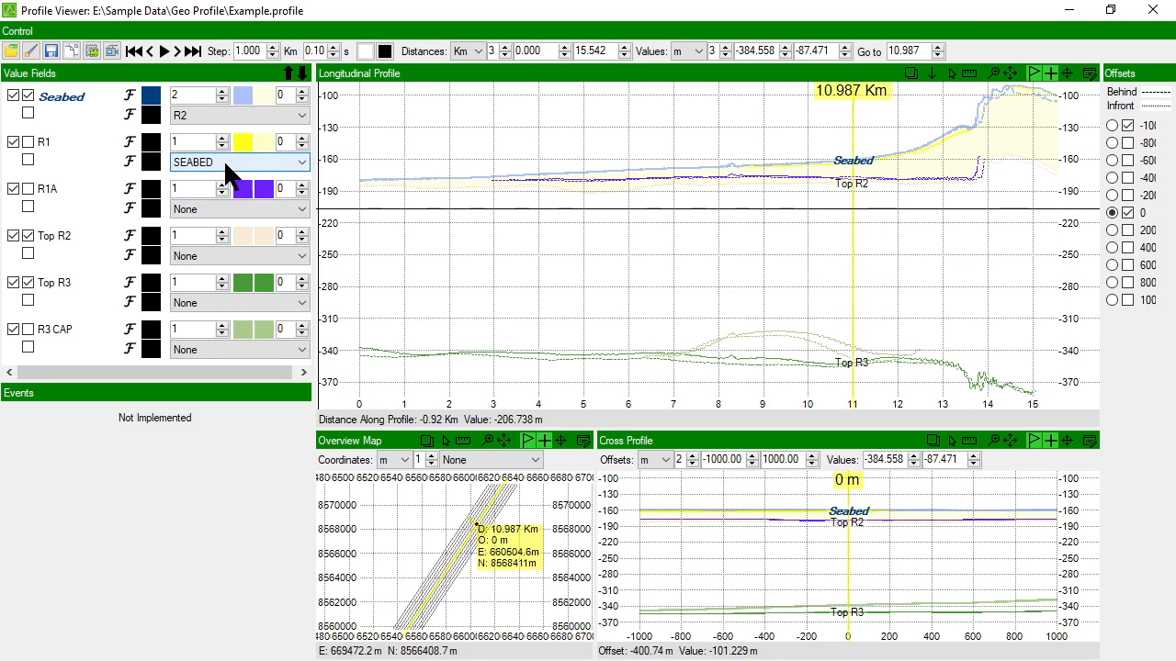
pyautogui.click(229, 211)
pyautogui.click(199, 273)
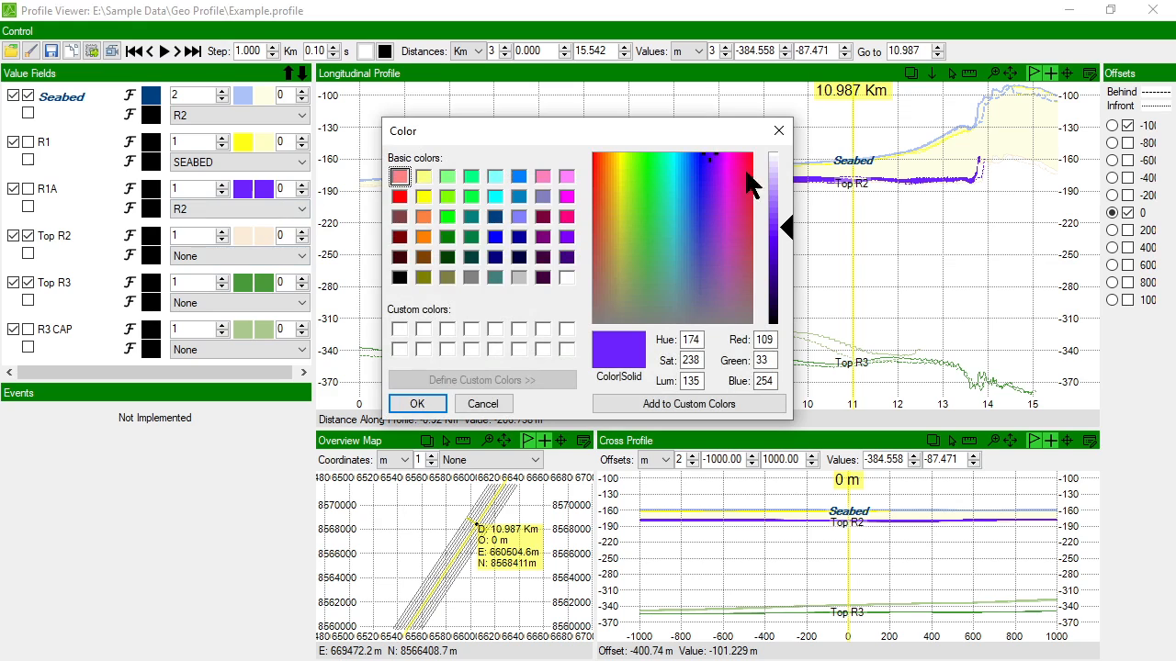
pyautogui.click(481, 404)
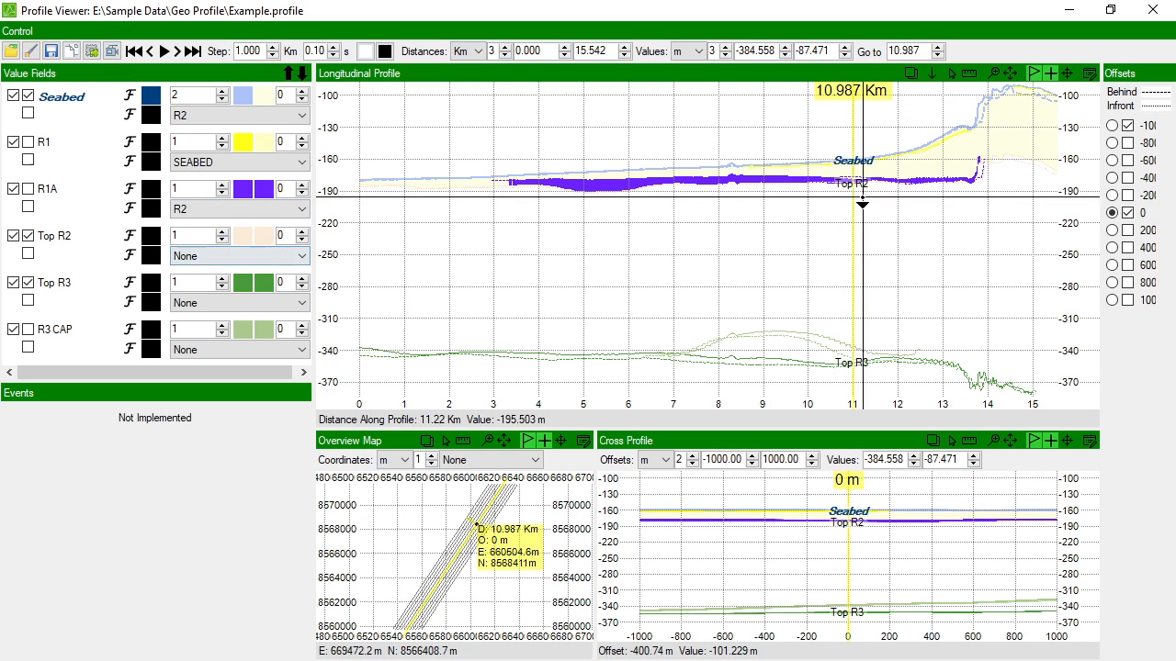
# Step: Fill the area from Top R2 to R3 and the area from Top R3 to Base
pyautogui.click(217, 248)
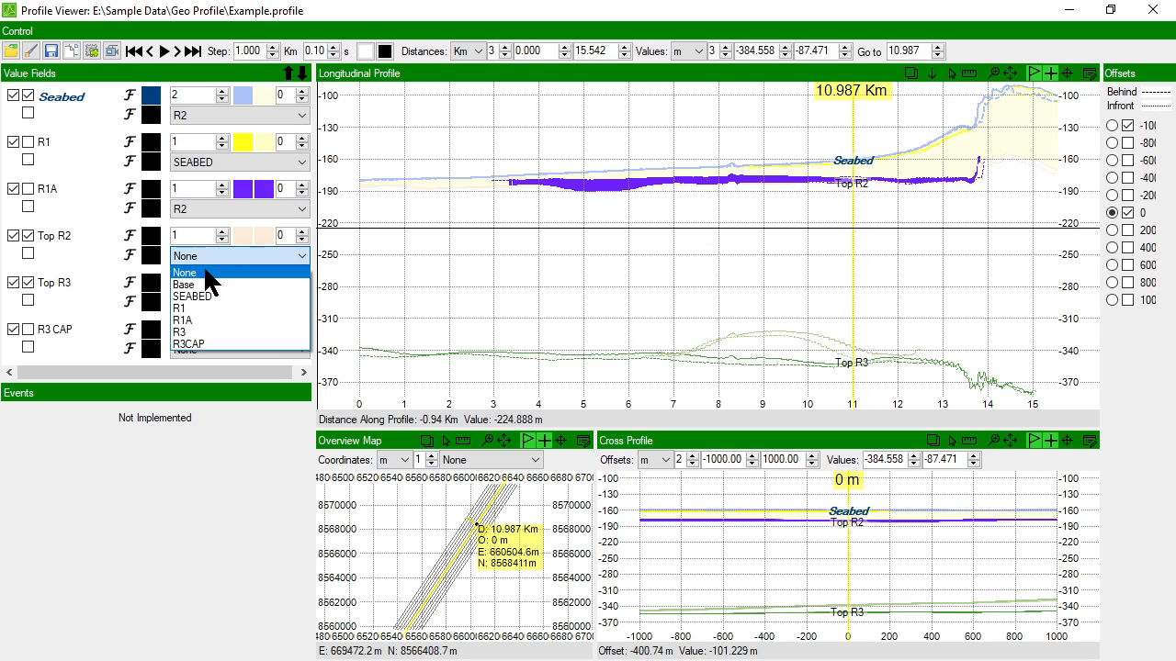
pyautogui.click(209, 332)
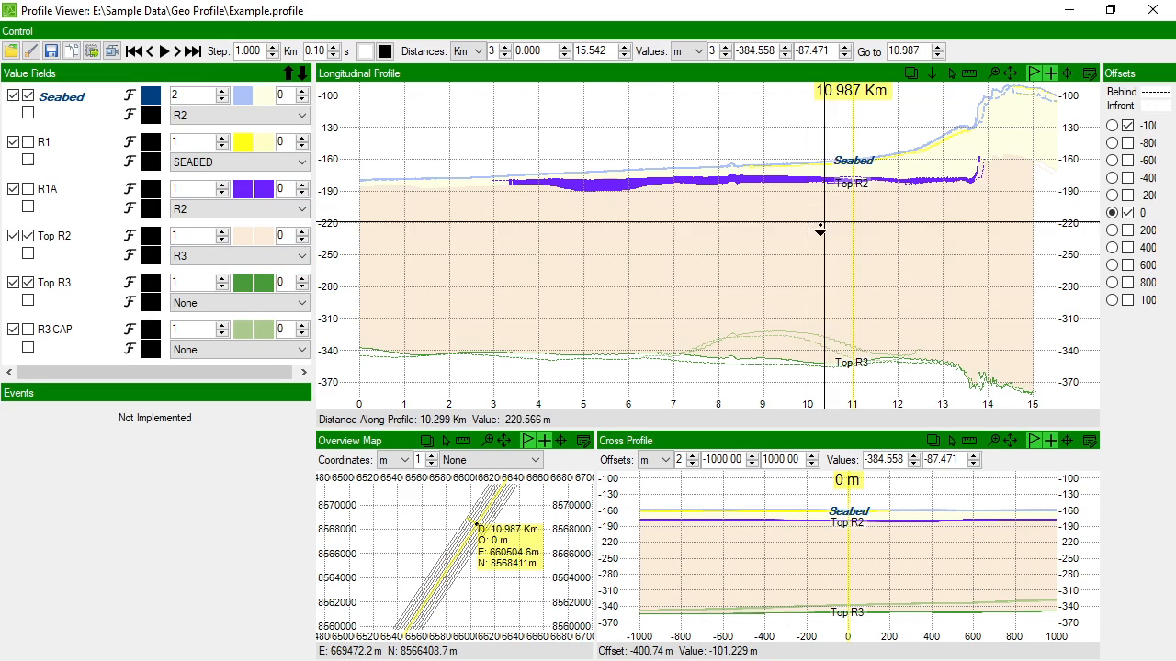
pyautogui.click(214, 306)
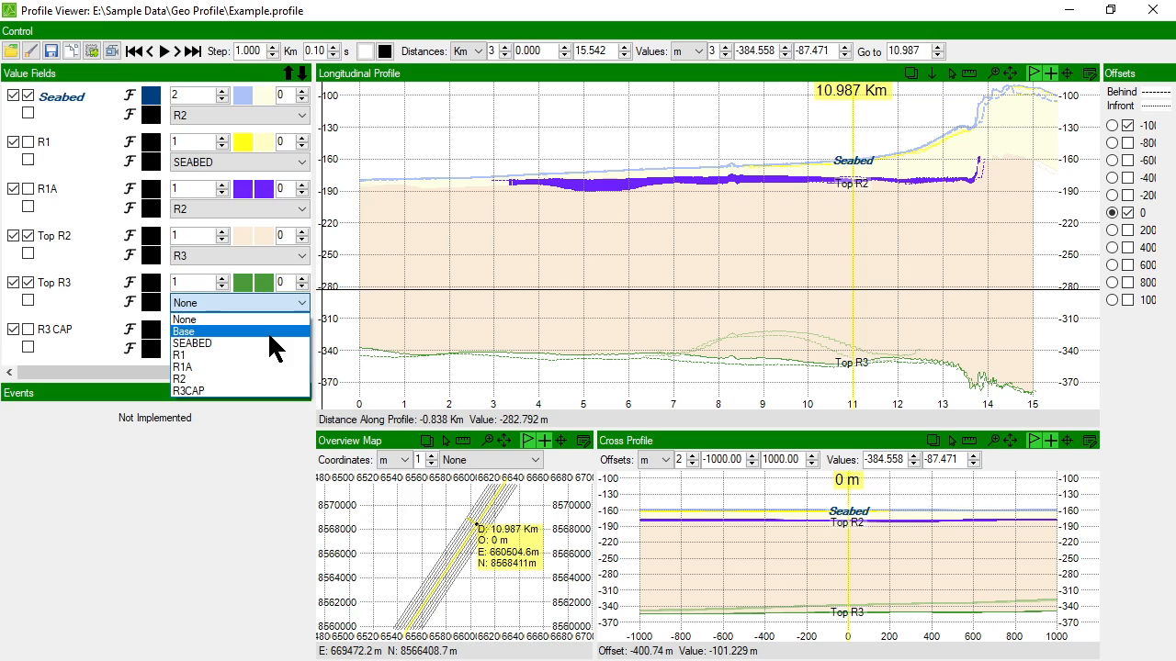
pyautogui.click(213, 329)
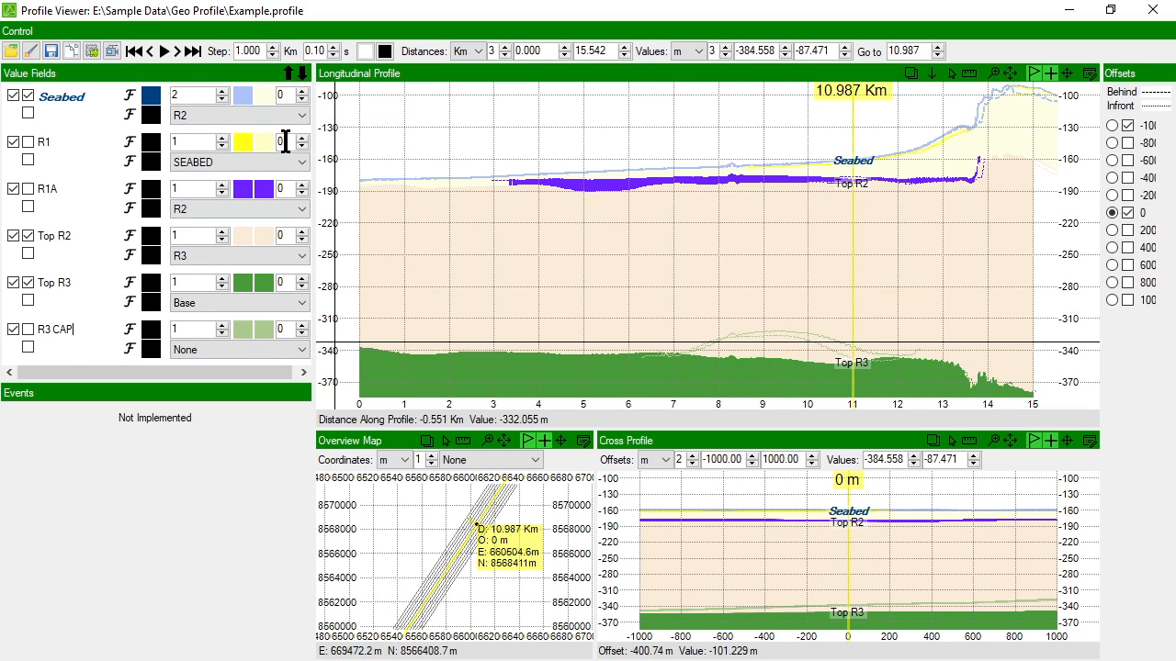
# Step: Move R3 CAP above Top R3 in the value field order and fill it to R3
pyautogui.click(289, 76)
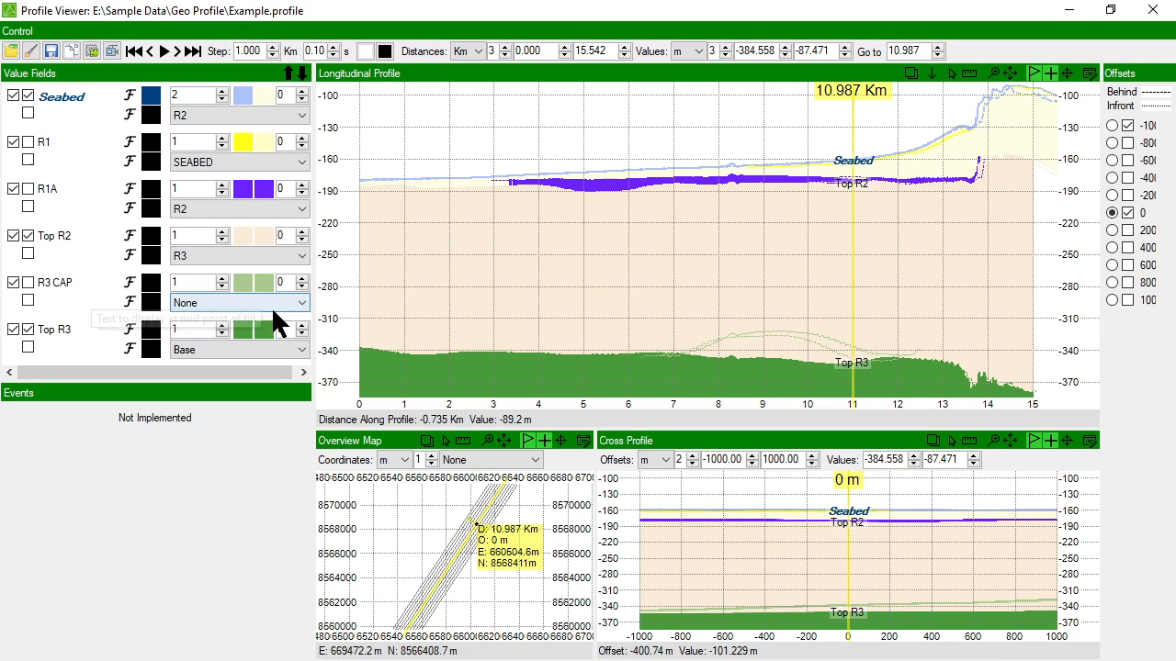
pyautogui.click(281, 317)
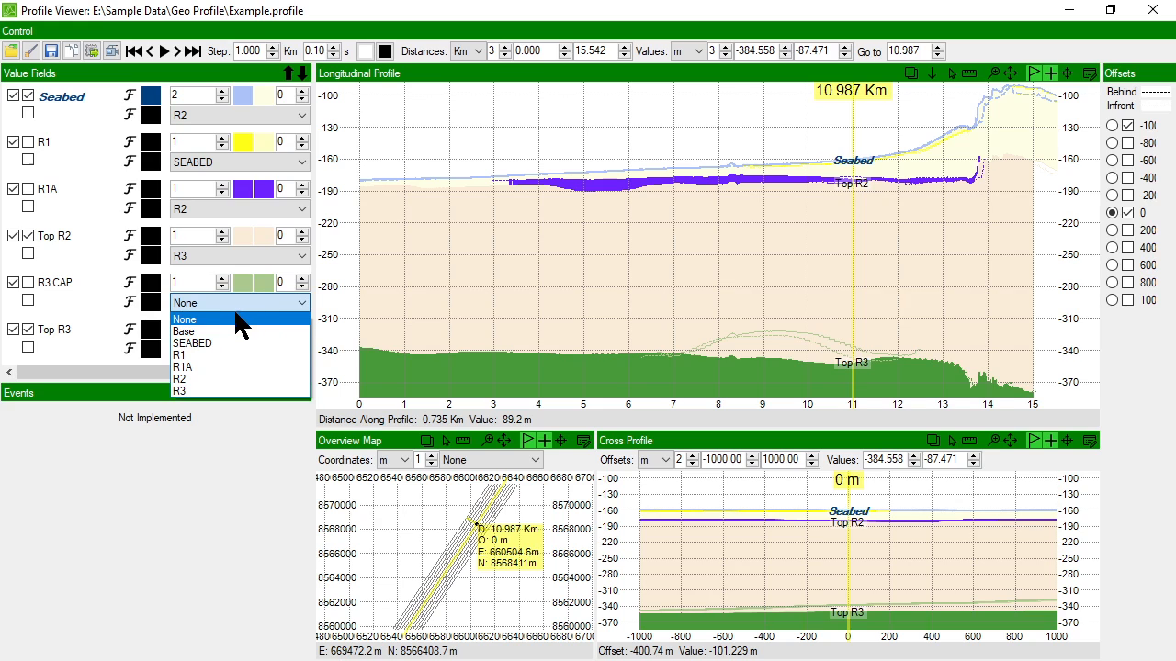
pyautogui.click(209, 390)
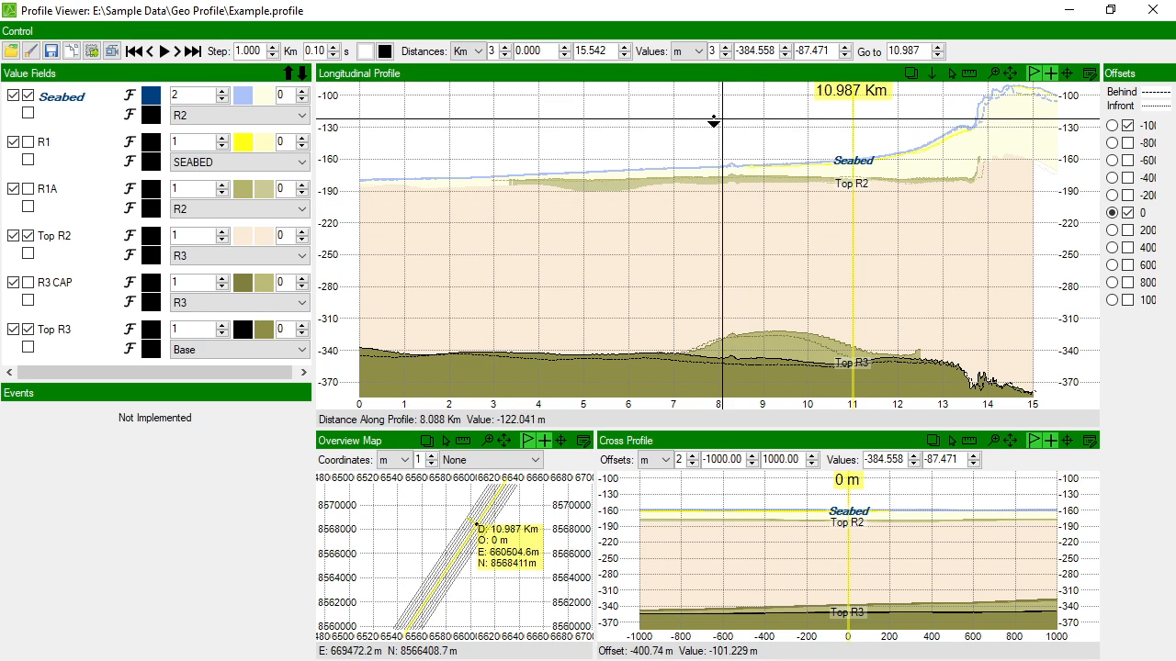
# Step: Move the current profile position to about 7.392 km and label the Top R2 fill "Unit 3"
pyautogui.click(690, 202)
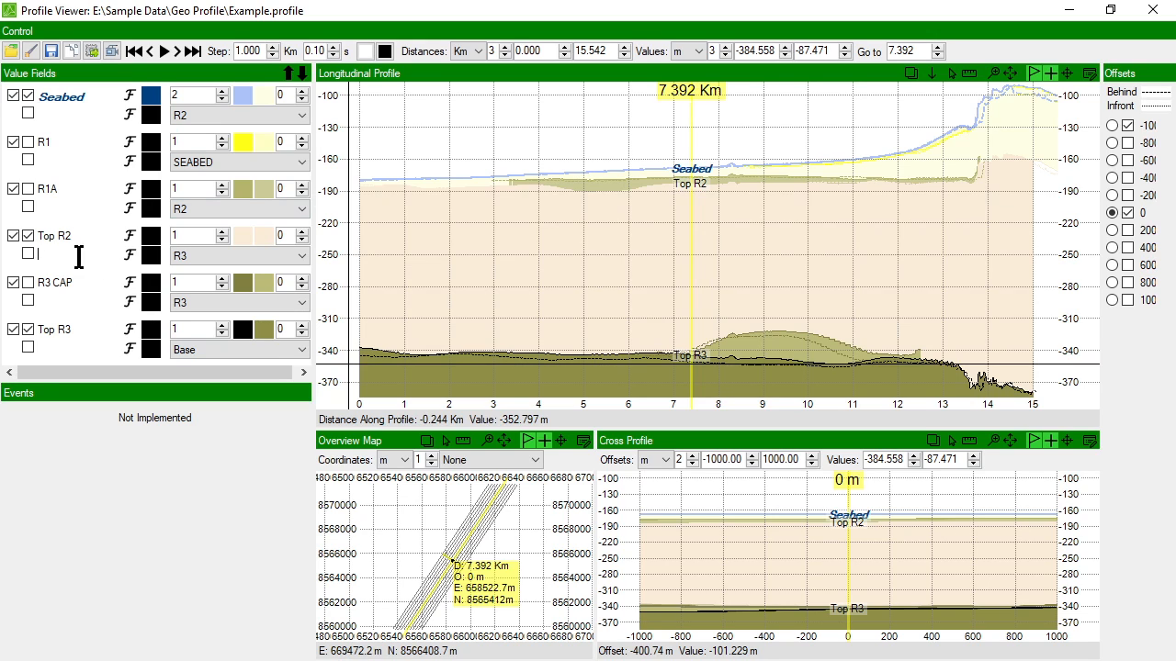
pyautogui.click(27, 254)
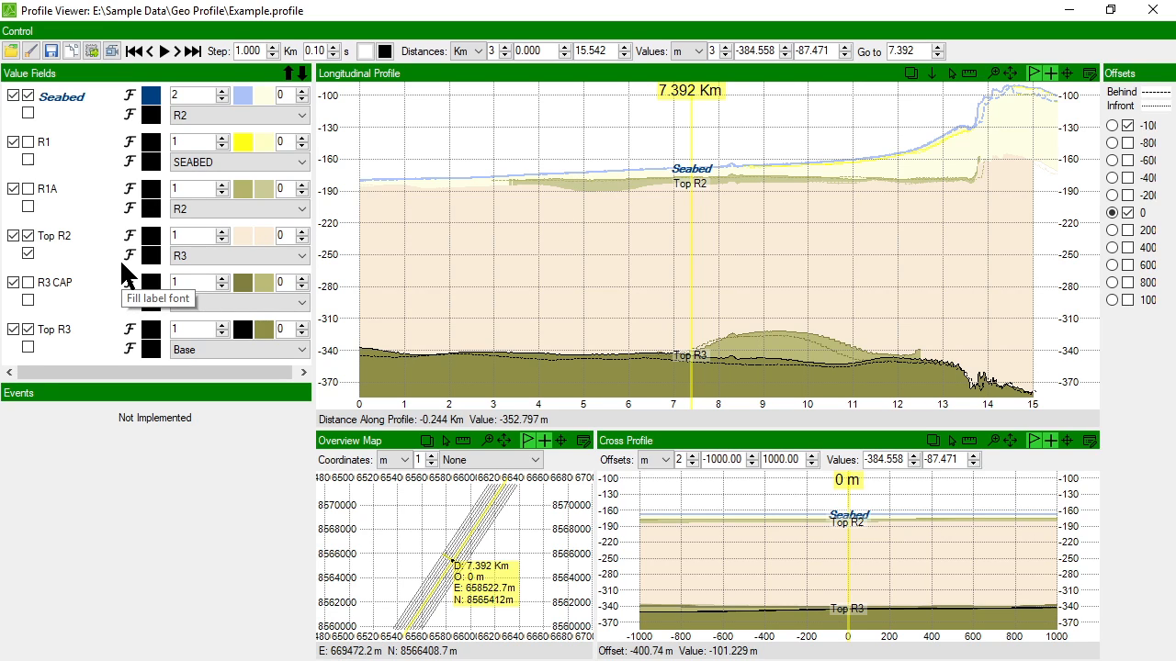
pyautogui.write('Unit')
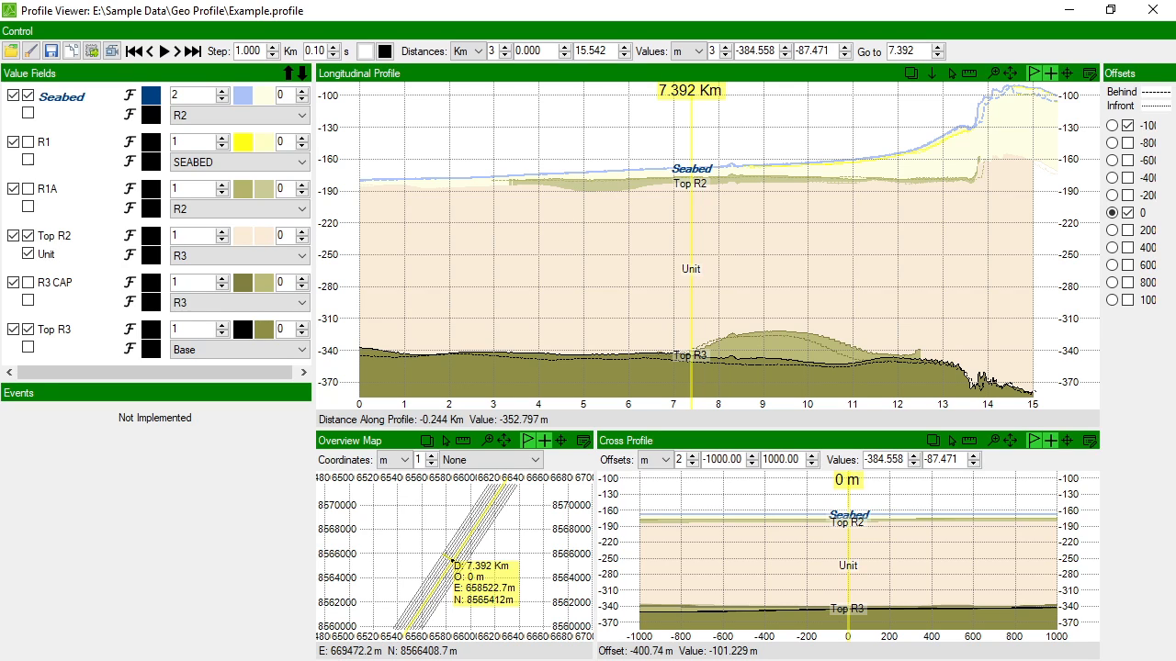
pyautogui.write(' 3')
# Step: Set the Unit 3 fill label's font style to Oblique and its colour to dark olive, RGB 92, 92, 46
pyautogui.click(129, 255)
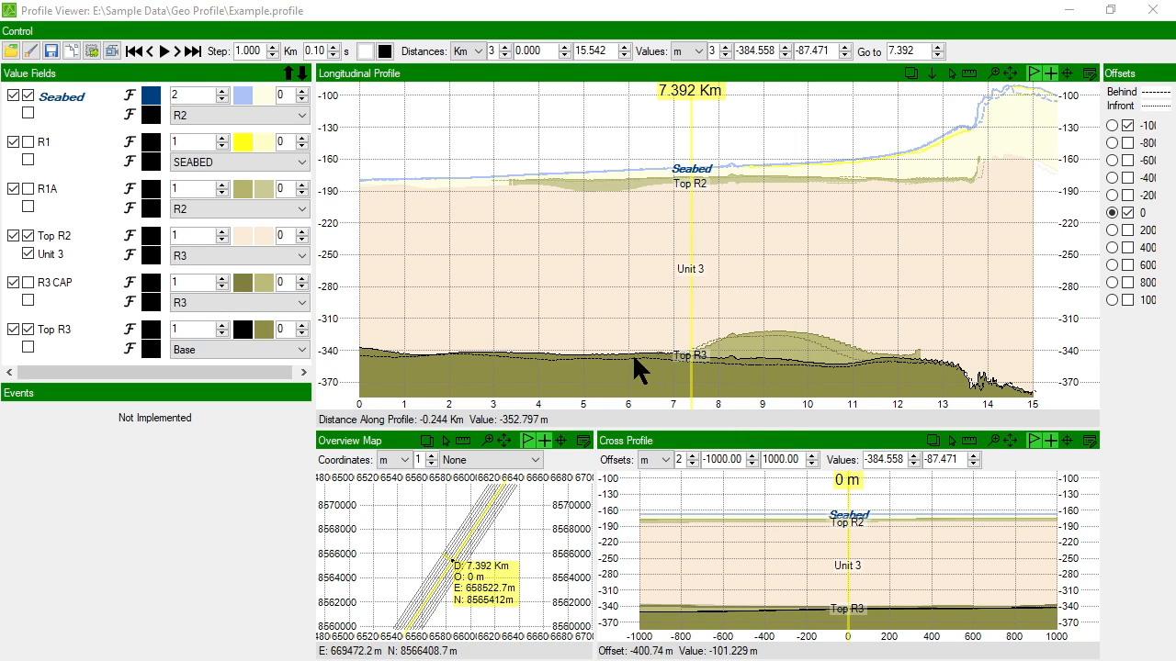
pyautogui.click(566, 209)
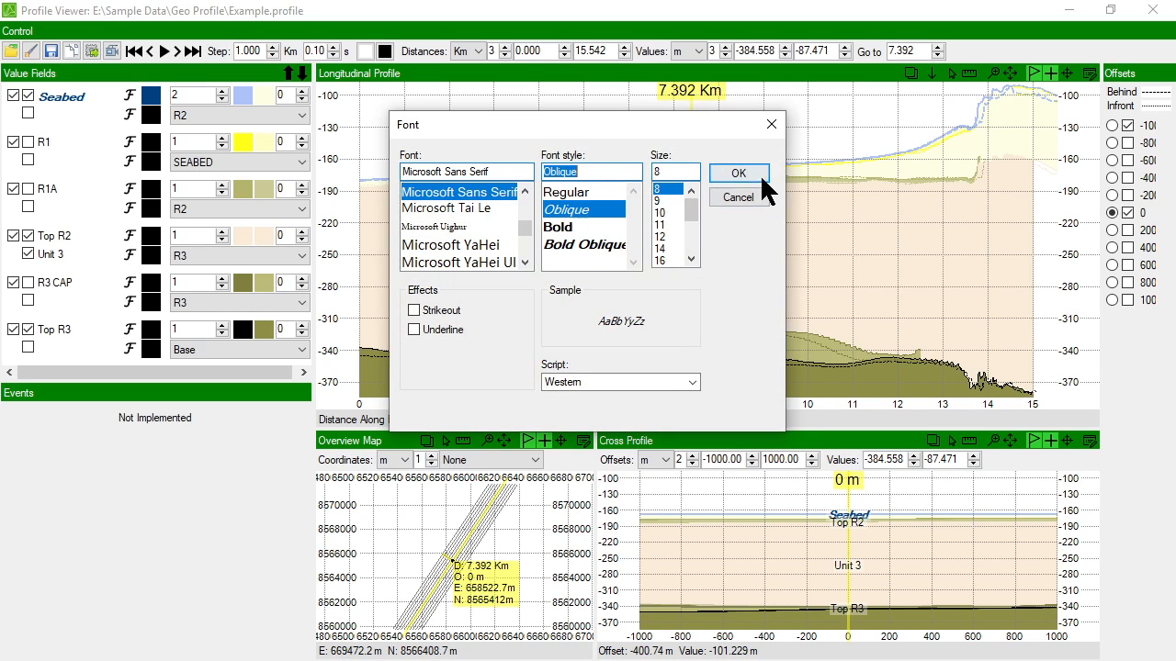
pyautogui.click(738, 173)
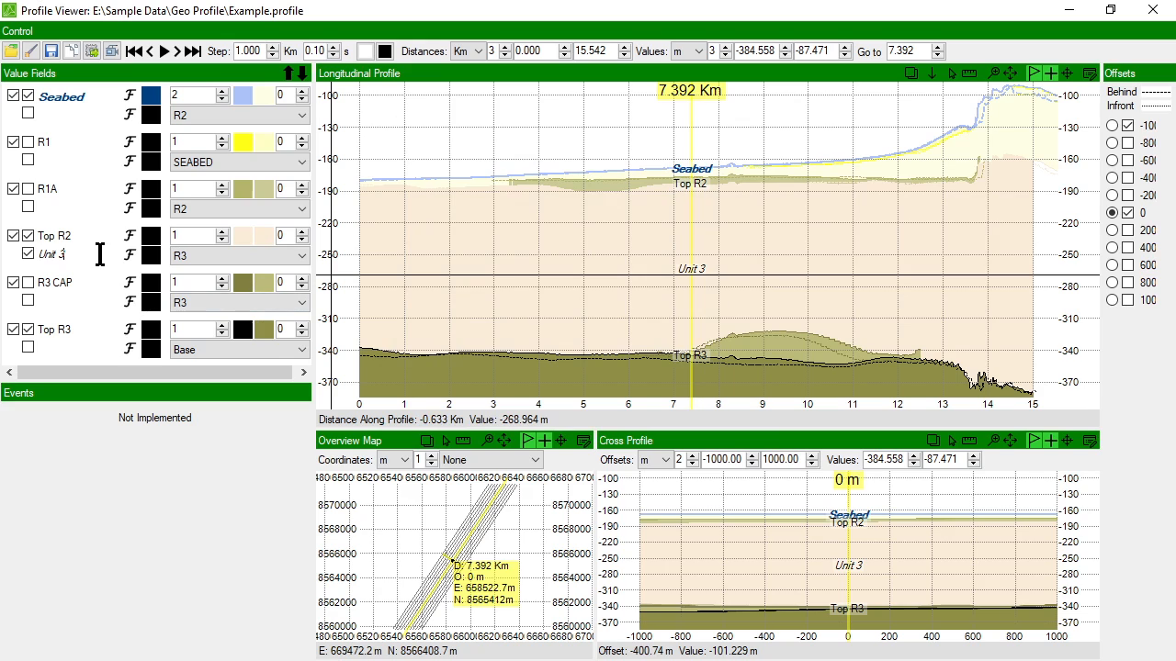
pyautogui.click(148, 261)
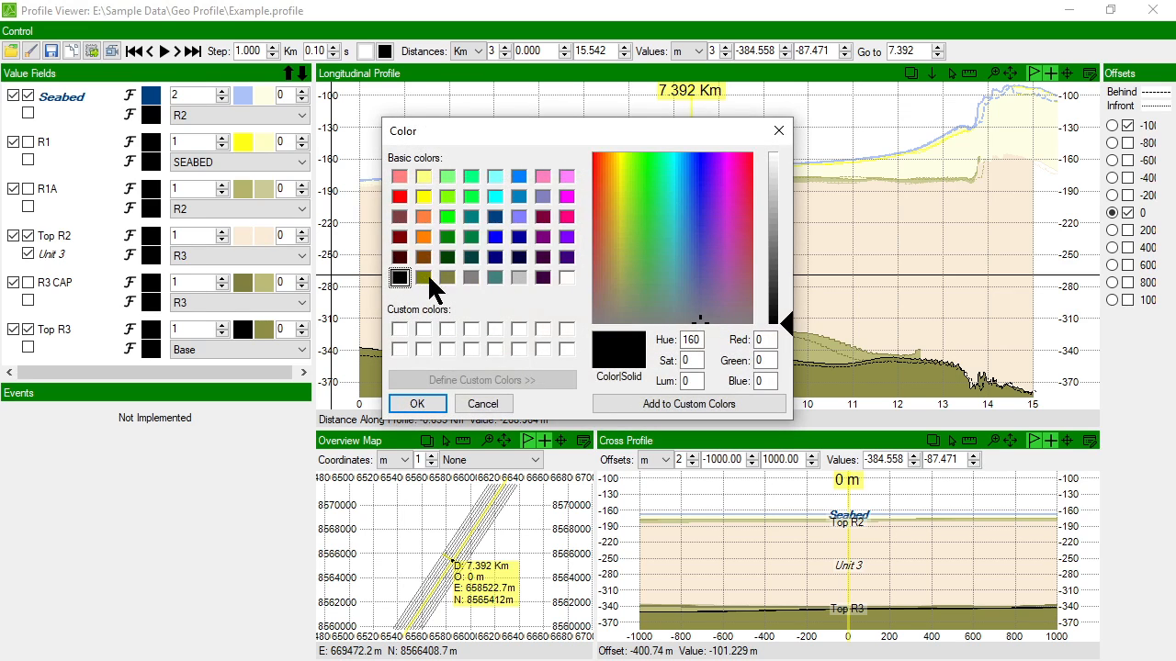
pyautogui.click(447, 278)
pyautogui.moveTo(788, 261); pyautogui.dragTo(788, 278)
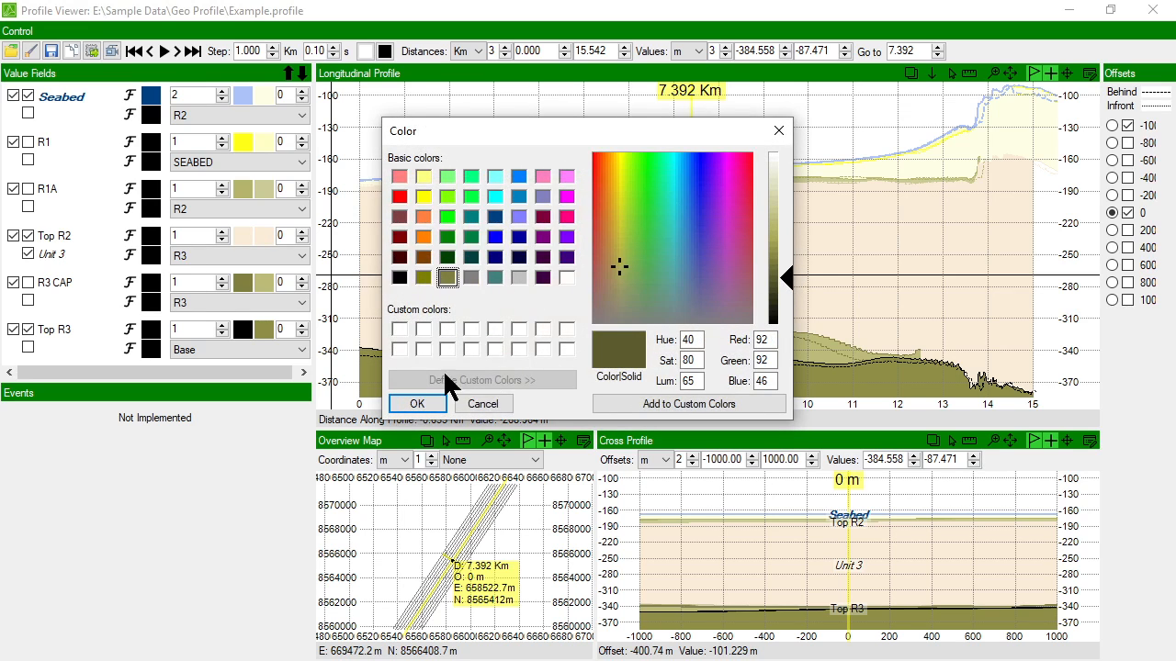
pyautogui.click(417, 404)
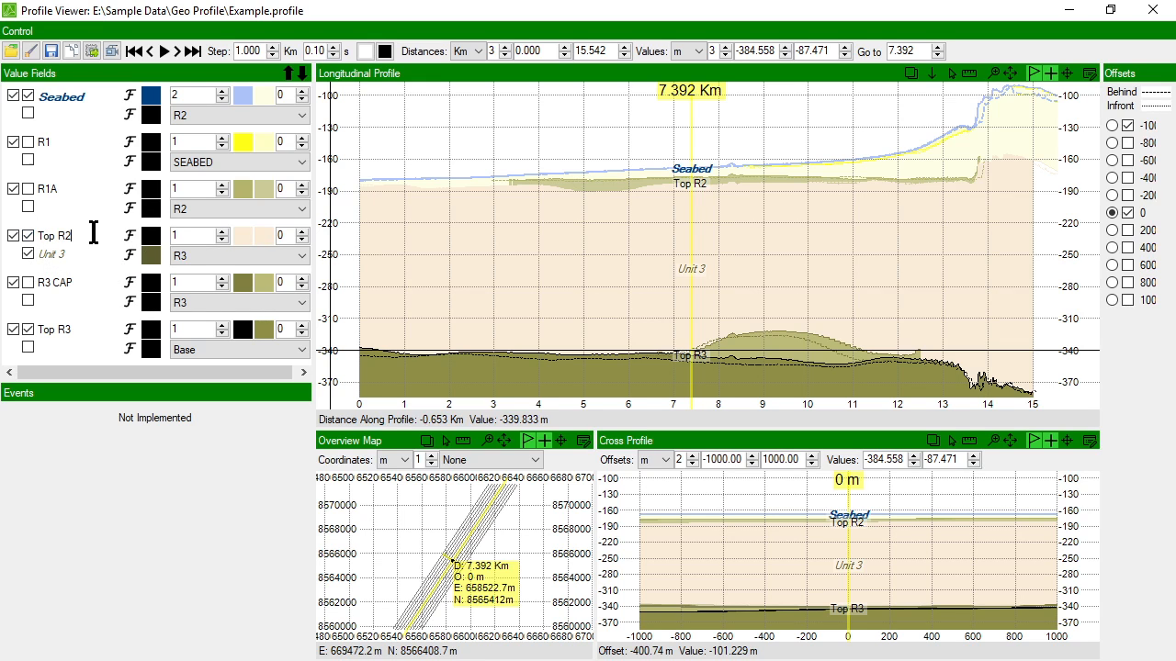
# Step: Set the Top R2 line label's font to size 6 with the Oblique style
pyautogui.click(130, 241)
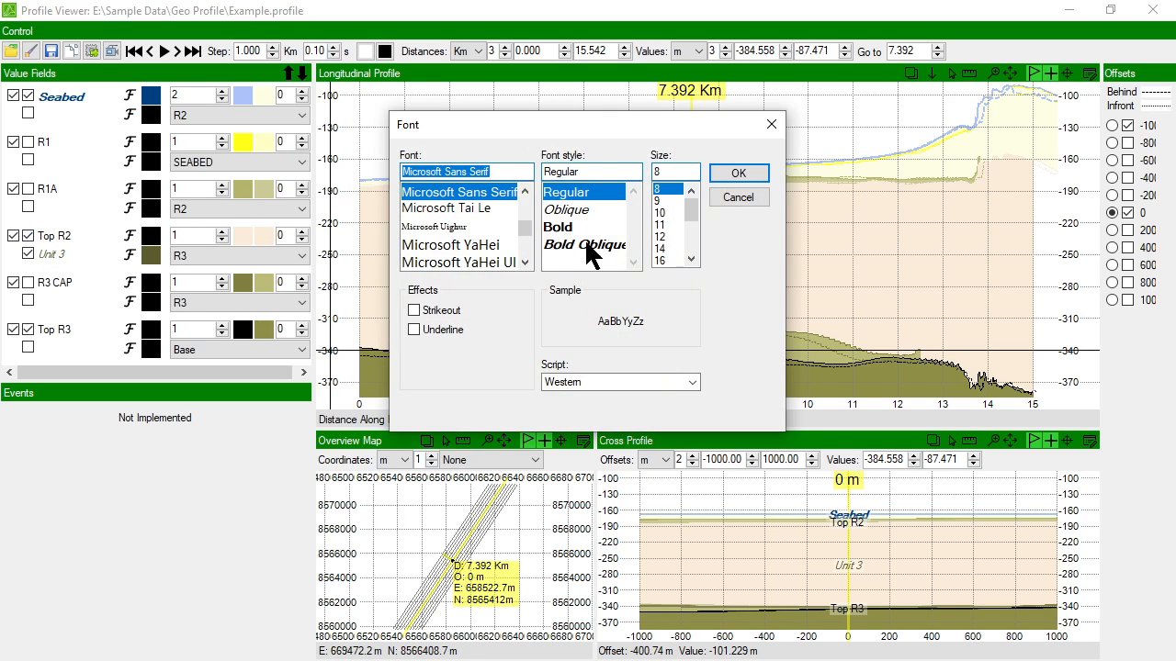
pyautogui.moveTo(604, 117); pyautogui.dragTo(577, 193)
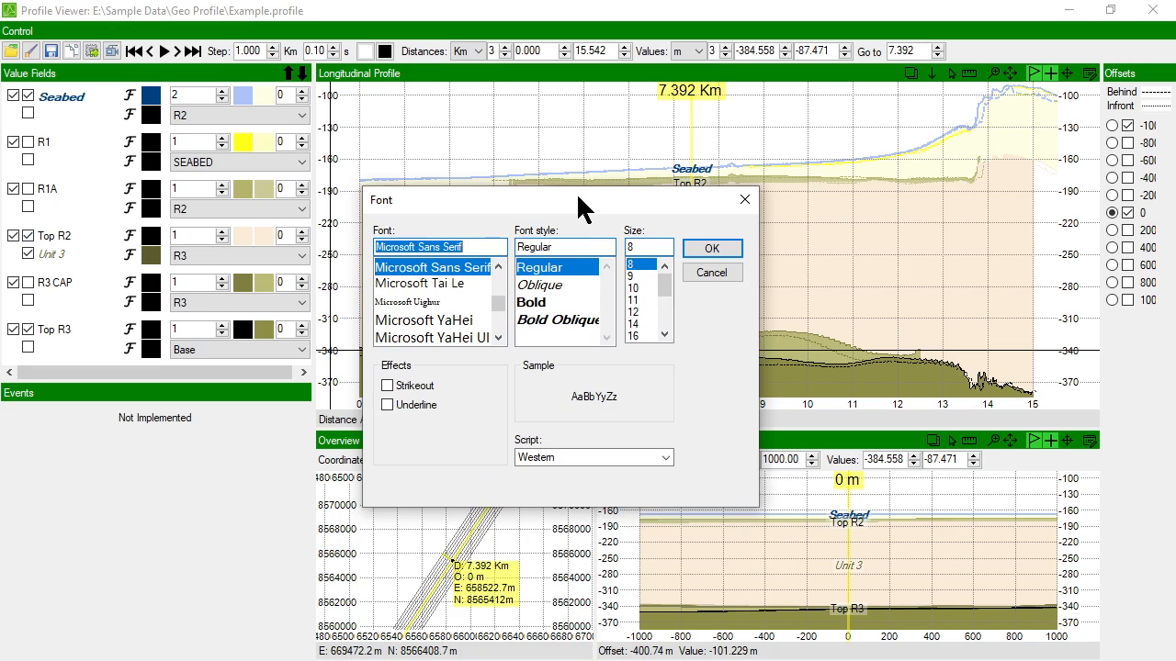
pyautogui.click(643, 247)
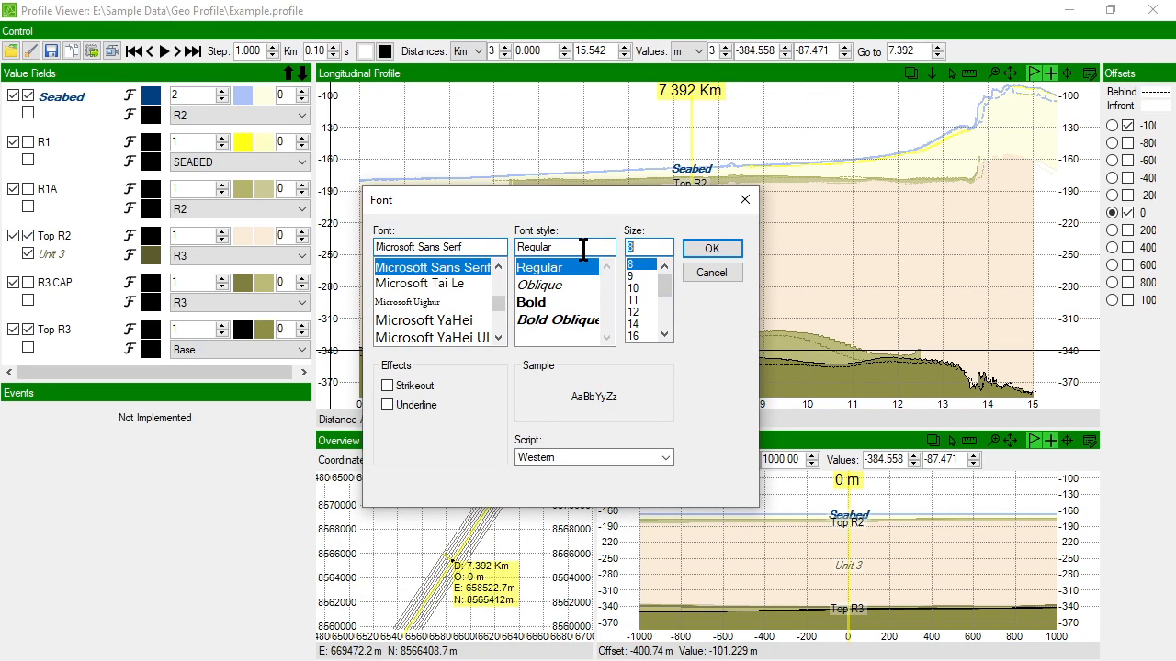
pyautogui.write('6')
pyautogui.press('Tab')
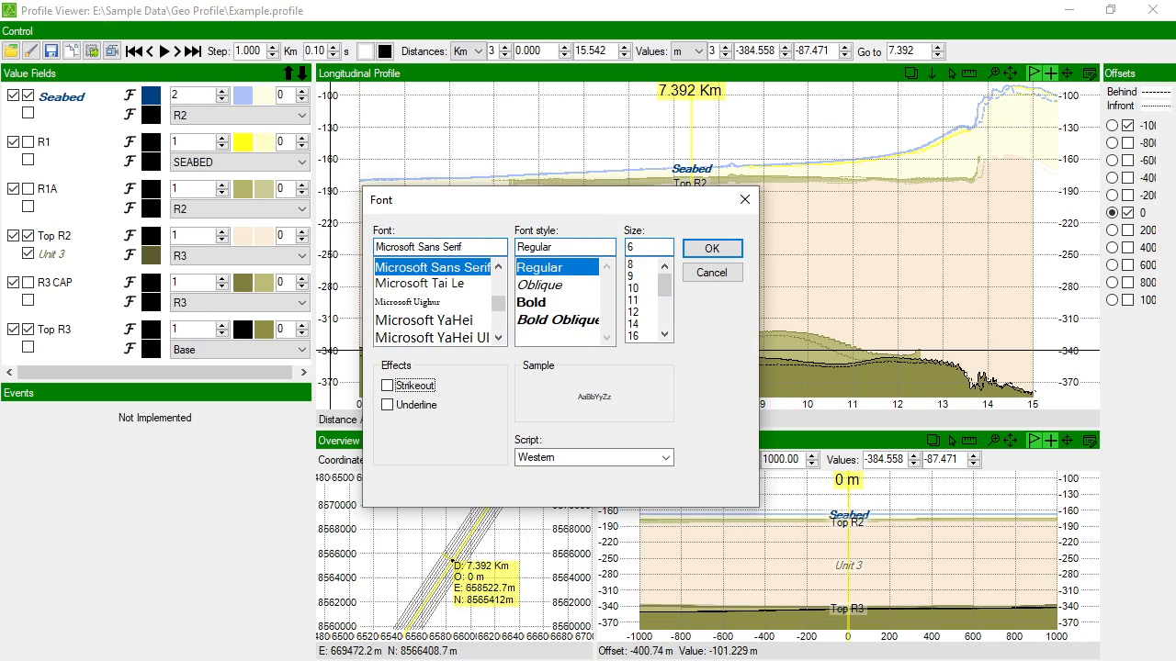
pyautogui.click(558, 285)
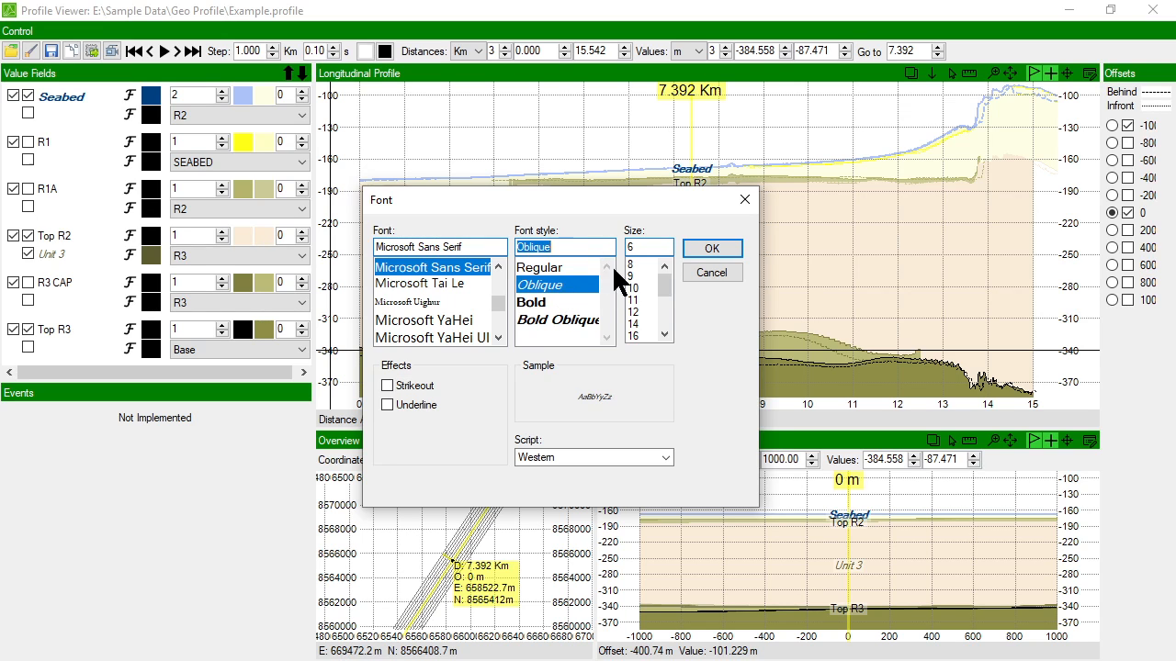
pyautogui.click(735, 248)
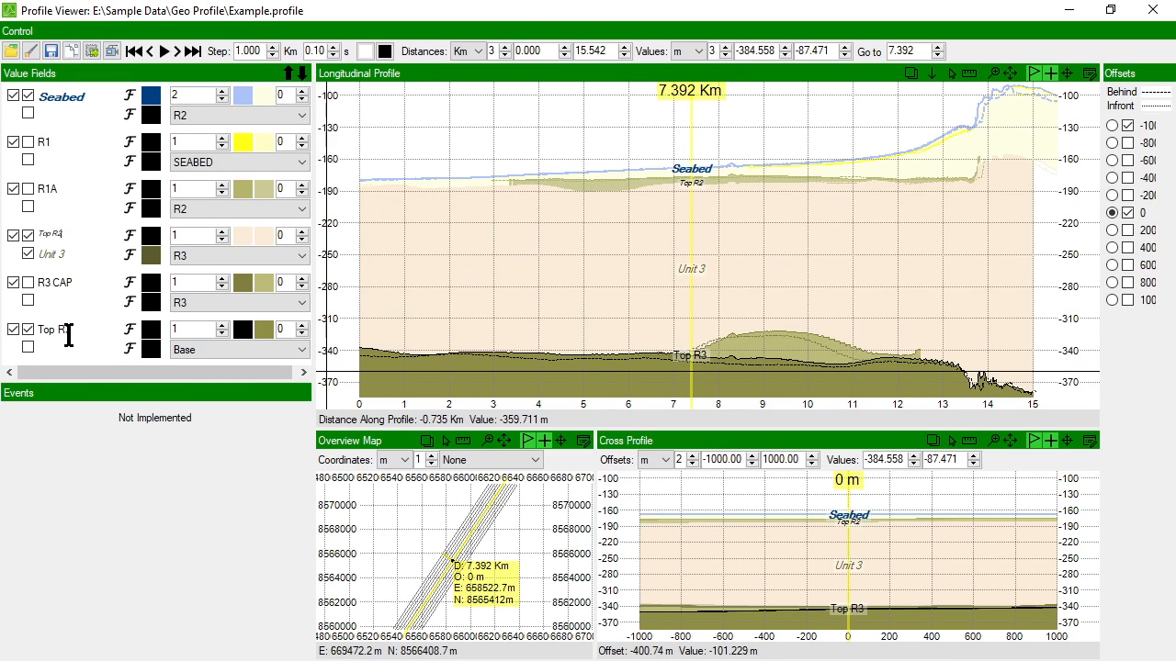
# Step: Set the Top R3 line label's font to size 6 with the Oblique style
pyautogui.click(135, 331)
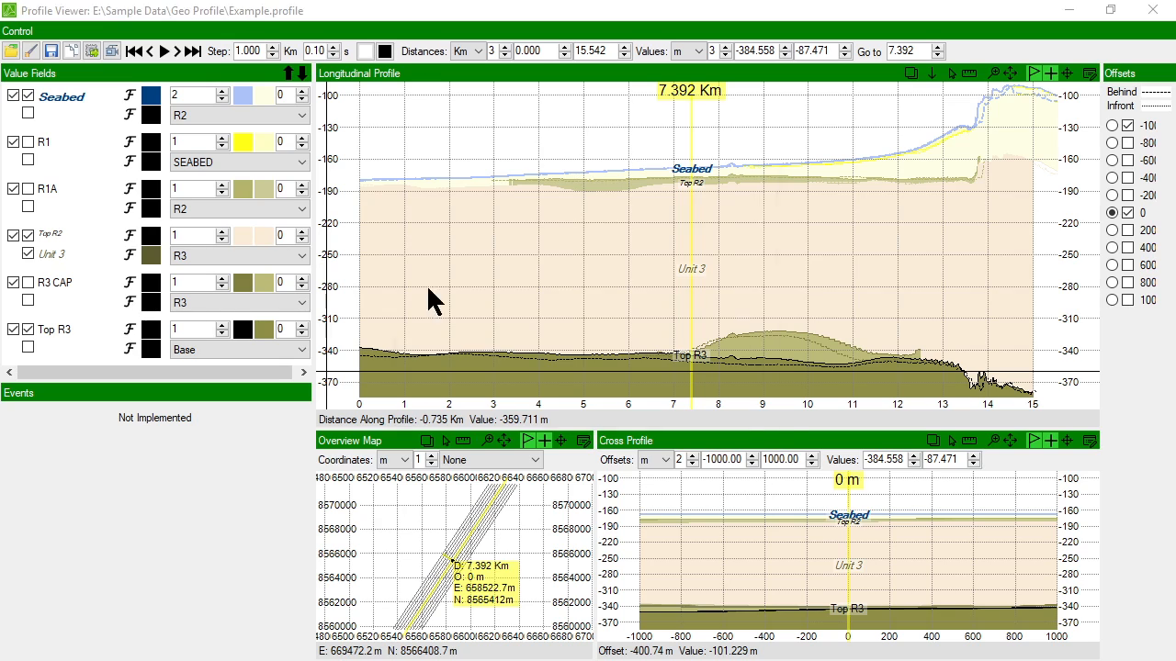
pyautogui.click(588, 210)
pyautogui.click(672, 172)
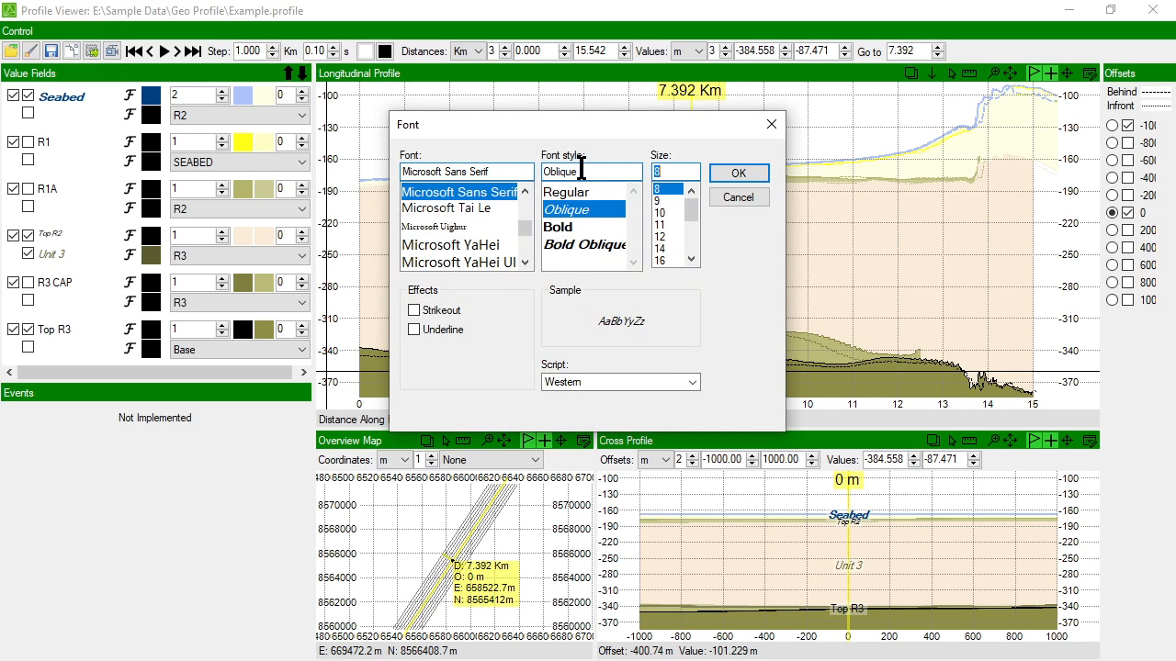
pyautogui.write('6')
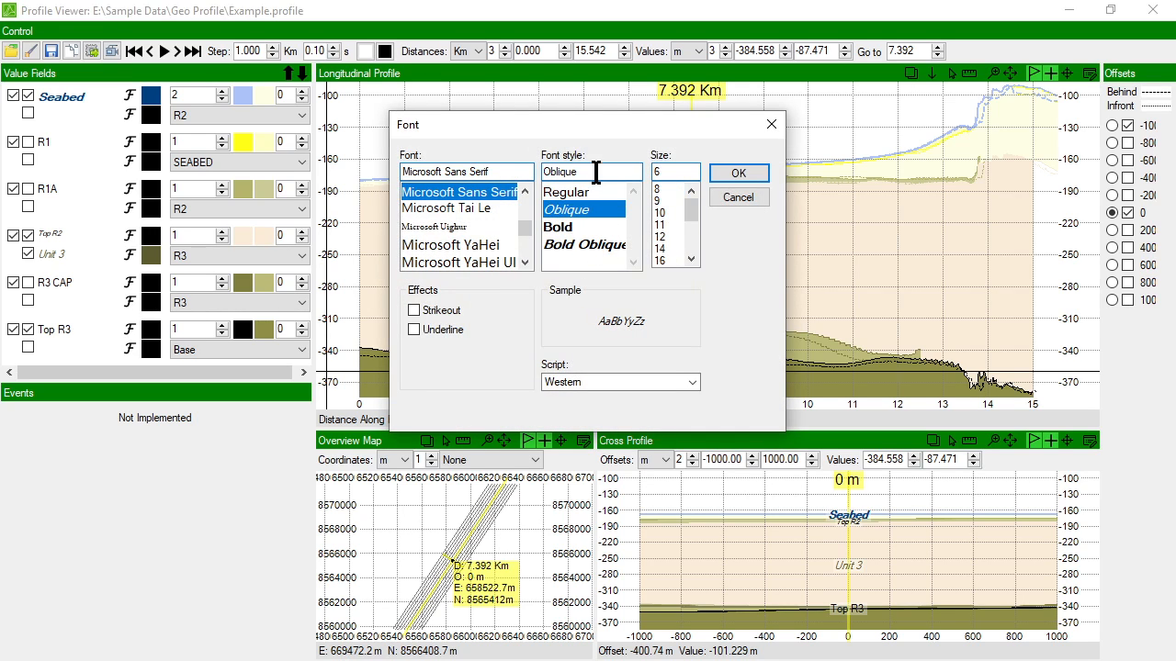
pyautogui.click(749, 176)
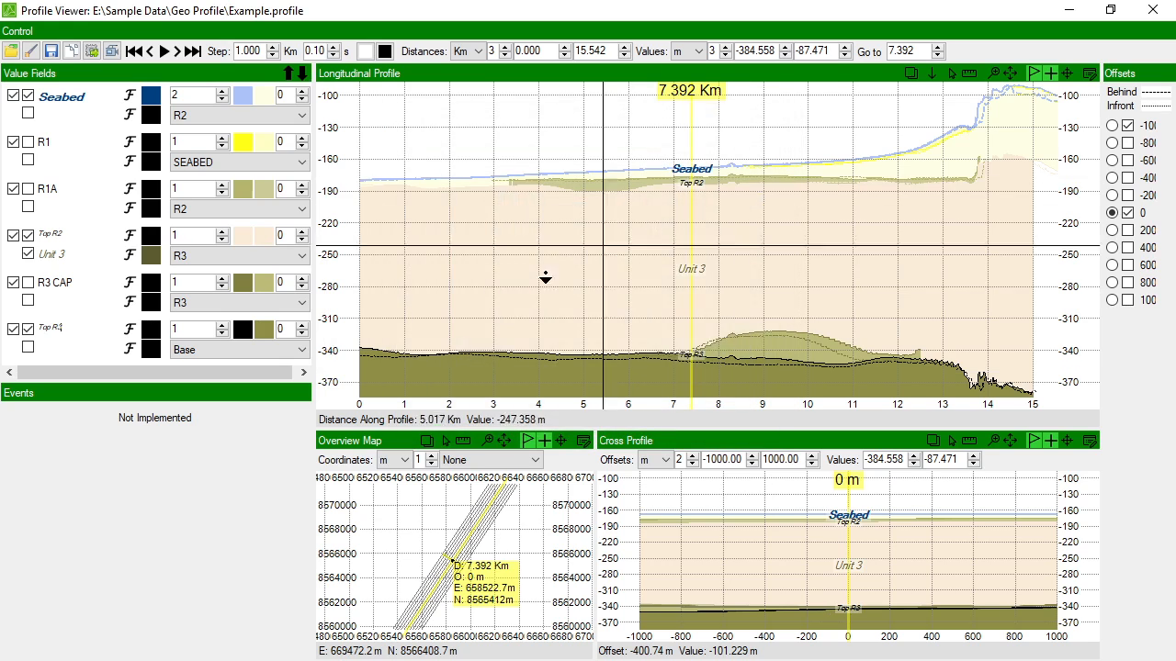
# Step: Turn on the fill label of R3 CAP and name it "Carbonate Mound"
pyautogui.click(30, 300)
pyautogui.write('Carbon')
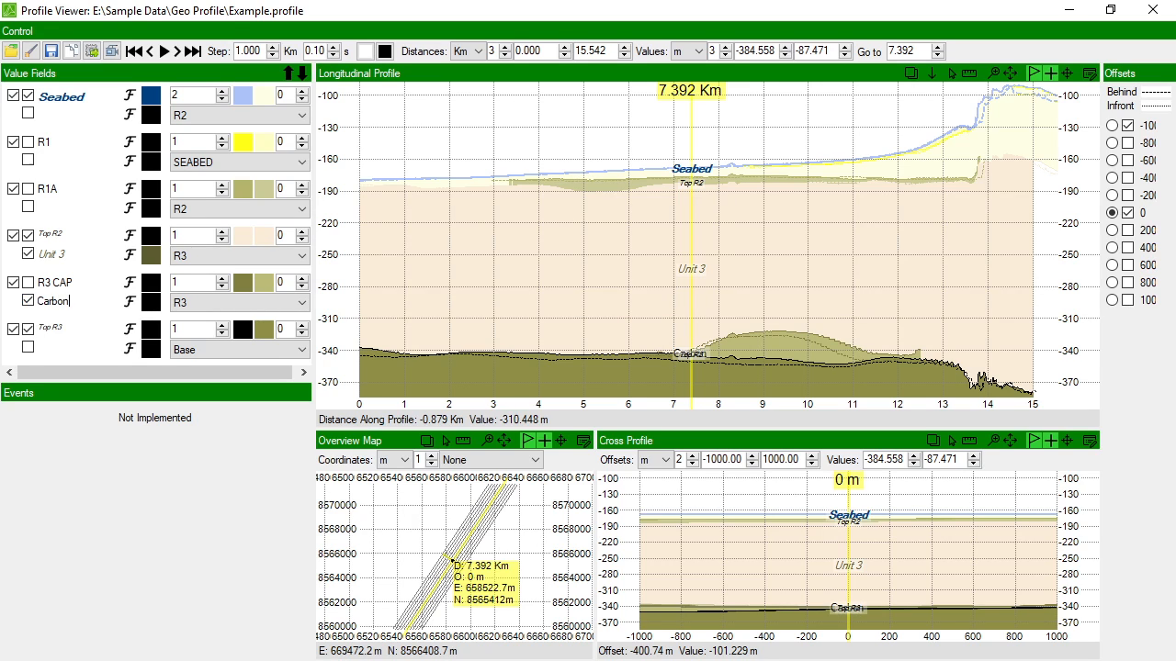
pyautogui.write('ate Mound')
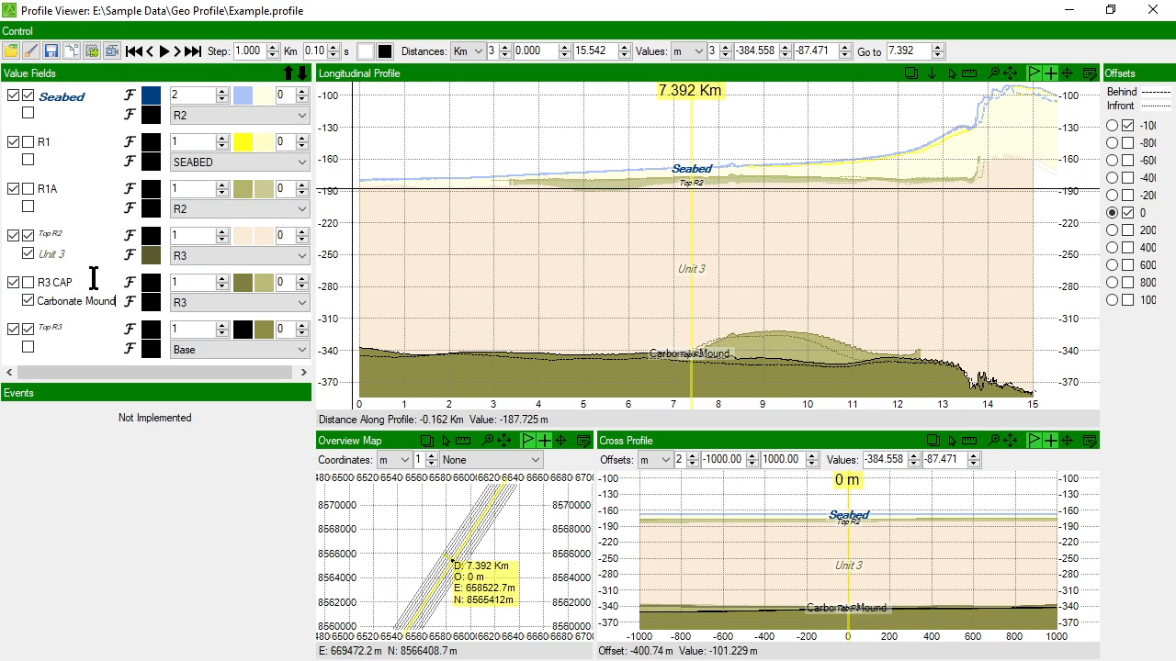
# Step: Set the Carbonate Mound label's font style to Oblique and move the current profile position to about 9.317 km
pyautogui.click(129, 301)
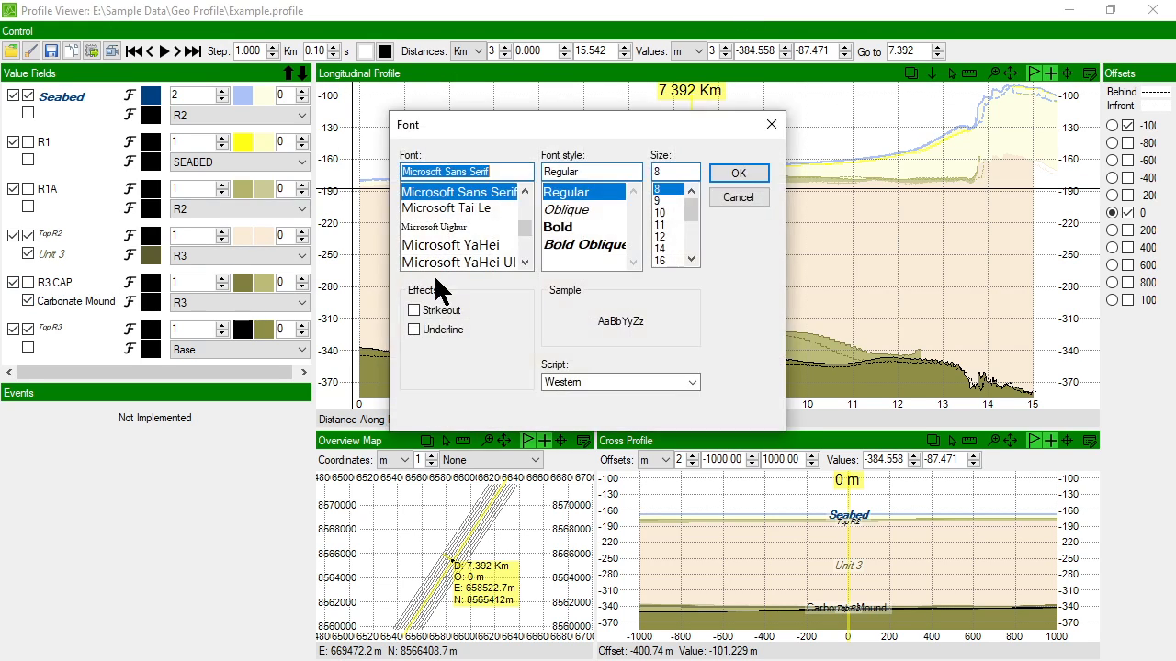
pyautogui.click(575, 208)
pyautogui.click(739, 174)
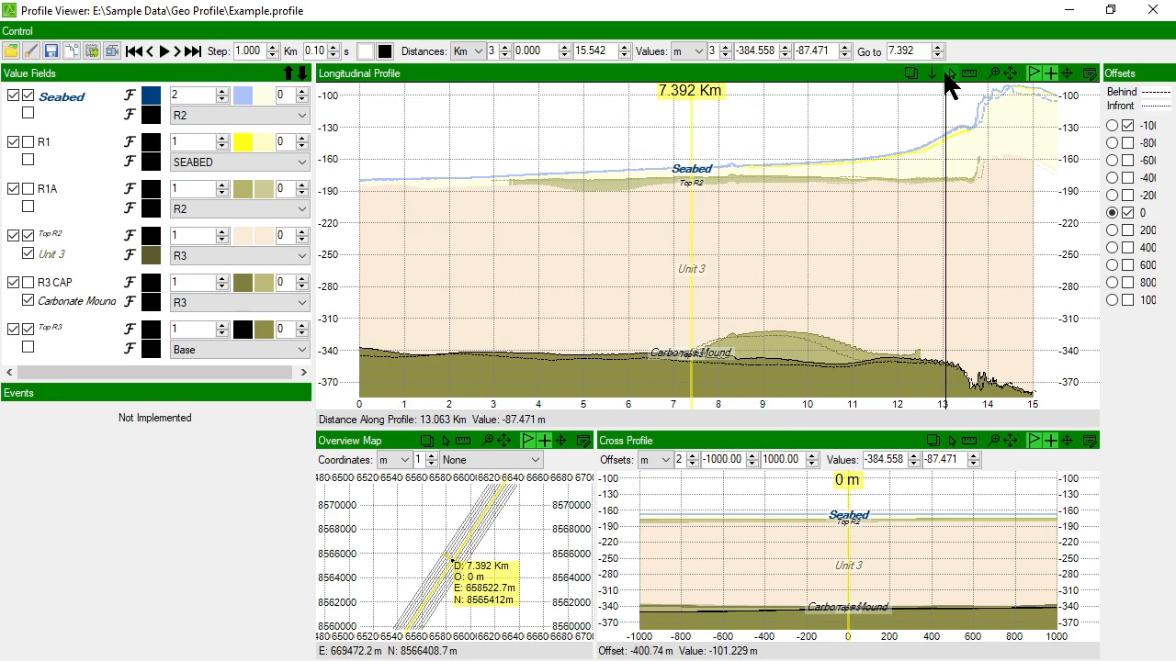
pyautogui.click(775, 114)
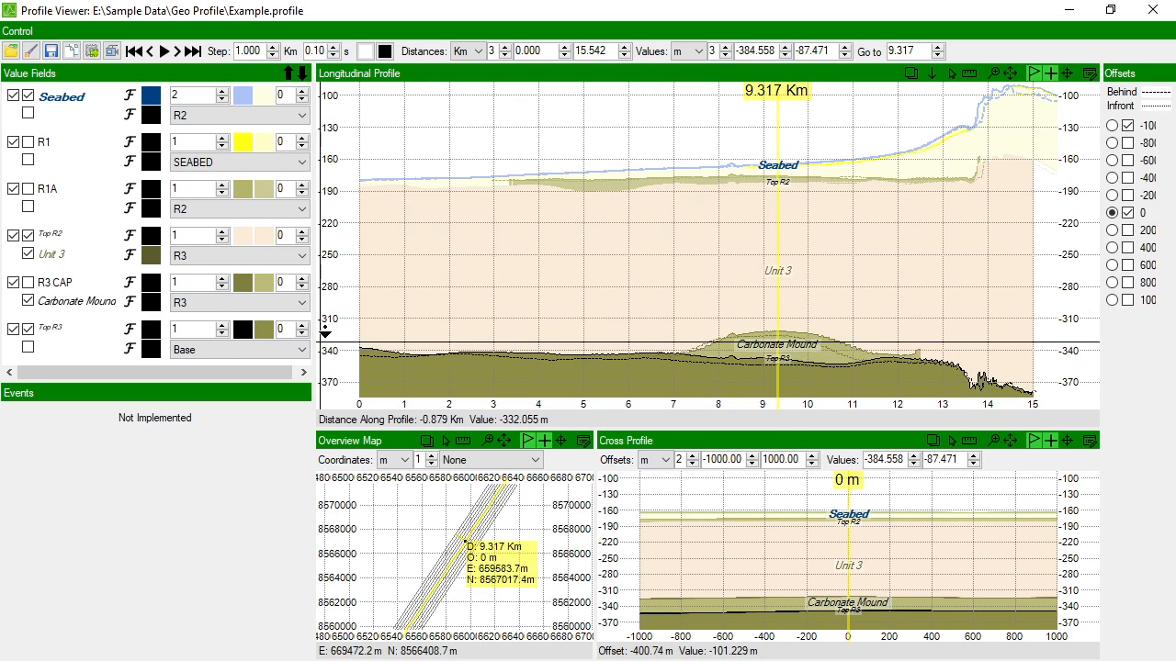
pyautogui.click(28, 283)
pyautogui.click(28, 282)
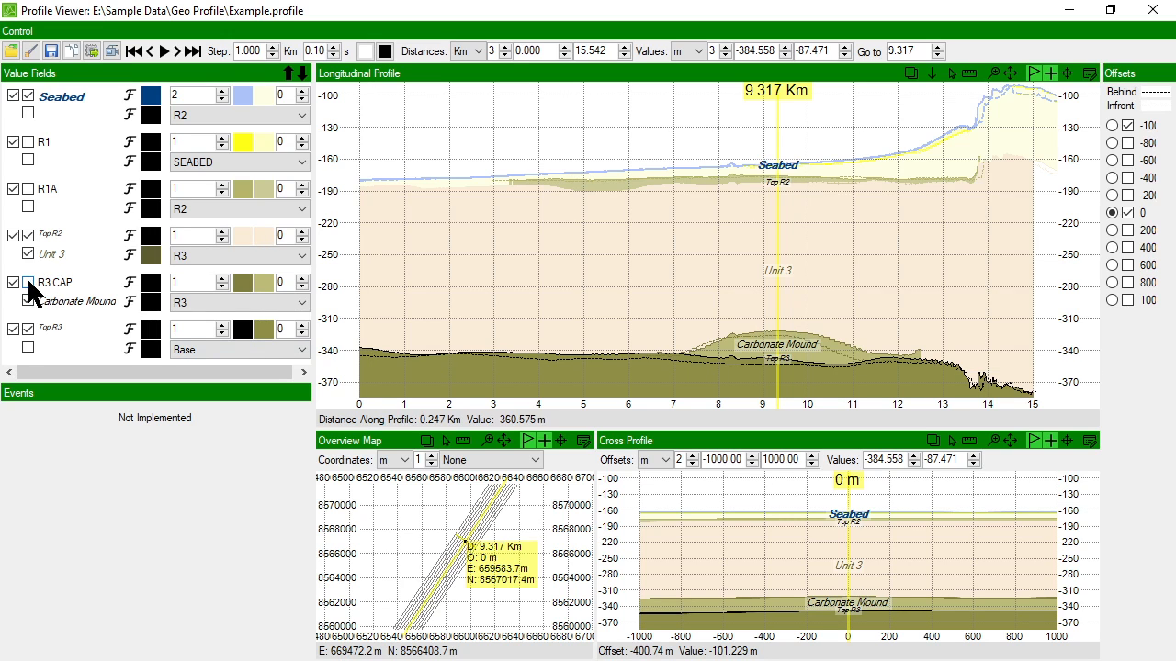
pyautogui.click(155, 307)
pyautogui.click(485, 403)
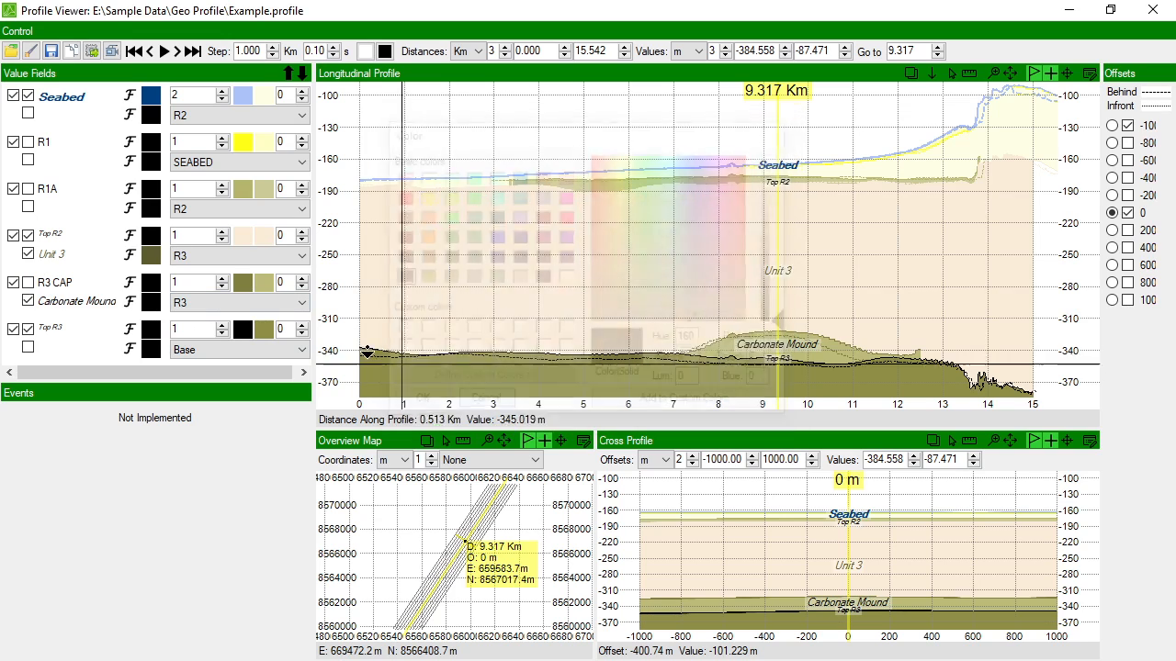
# Step: Set the Carbonate Mound fill label's font size to 7
pyautogui.click(154, 302)
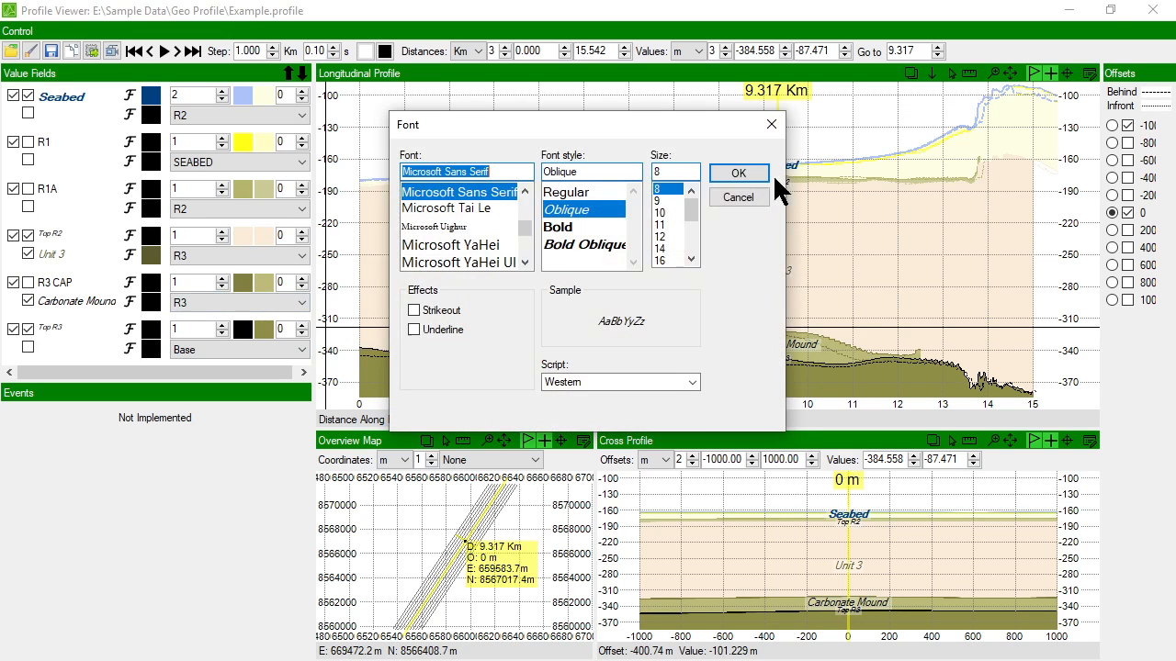
pyautogui.click(674, 189)
pyautogui.write('7')
pyautogui.press('Return')
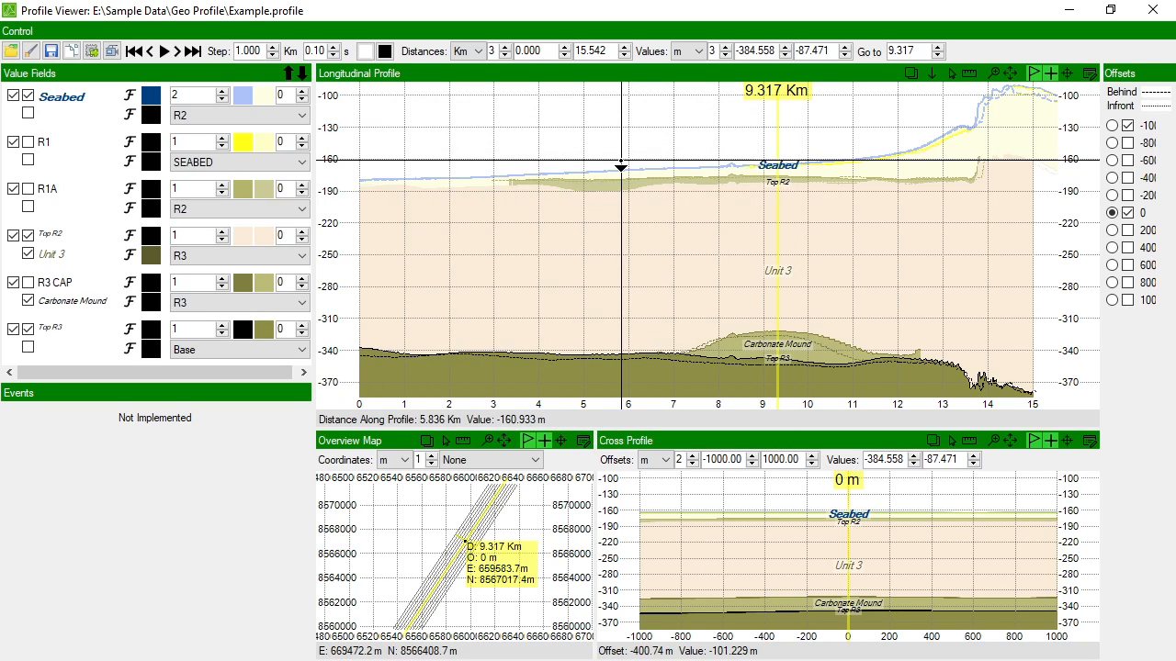
# Step: Colour the Carbonate Mound fill label dark brown, RGB 106, 53, 0, and save the profile
pyautogui.click(150, 305)
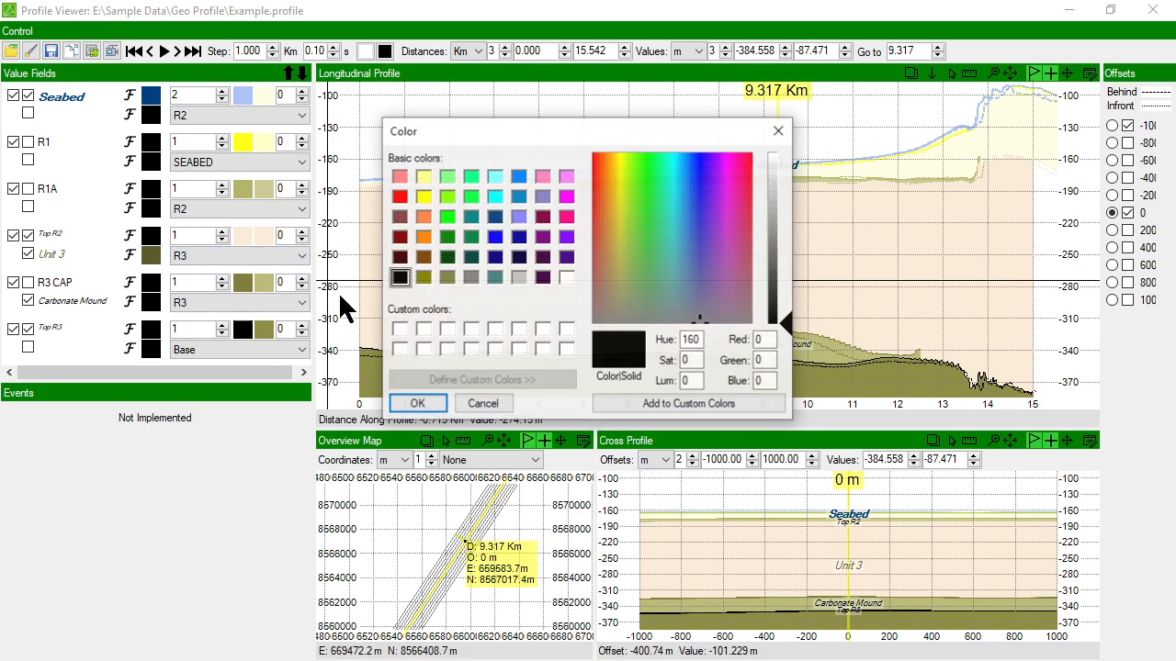
pyautogui.click(424, 260)
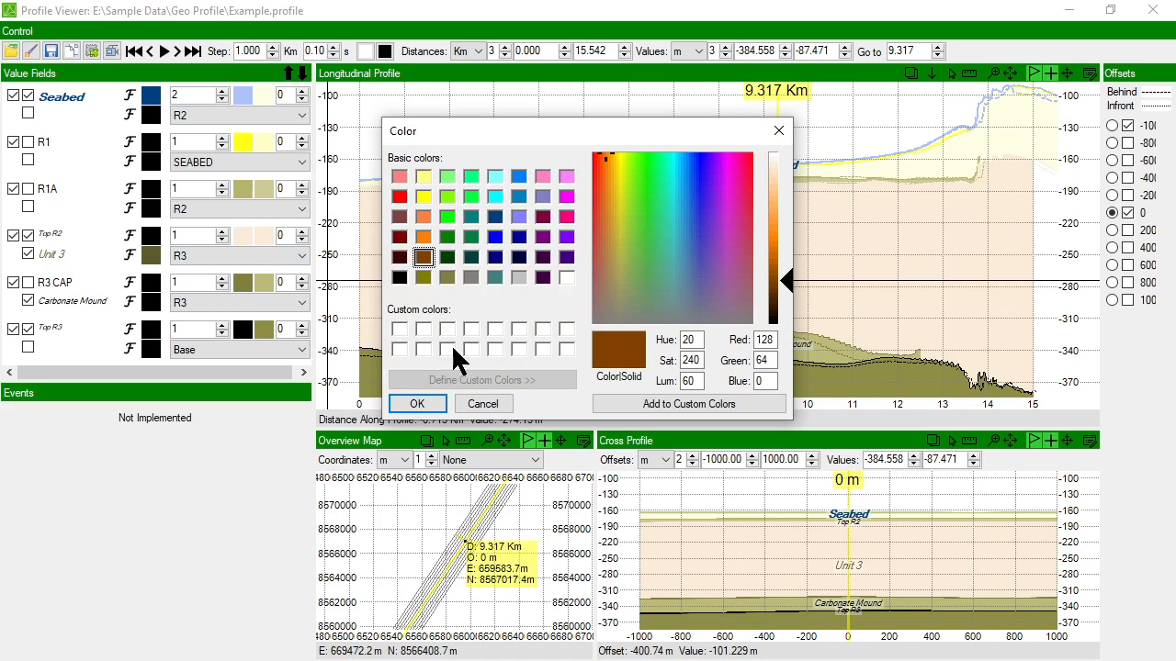
pyautogui.moveTo(790, 287); pyautogui.dragTo(788, 309)
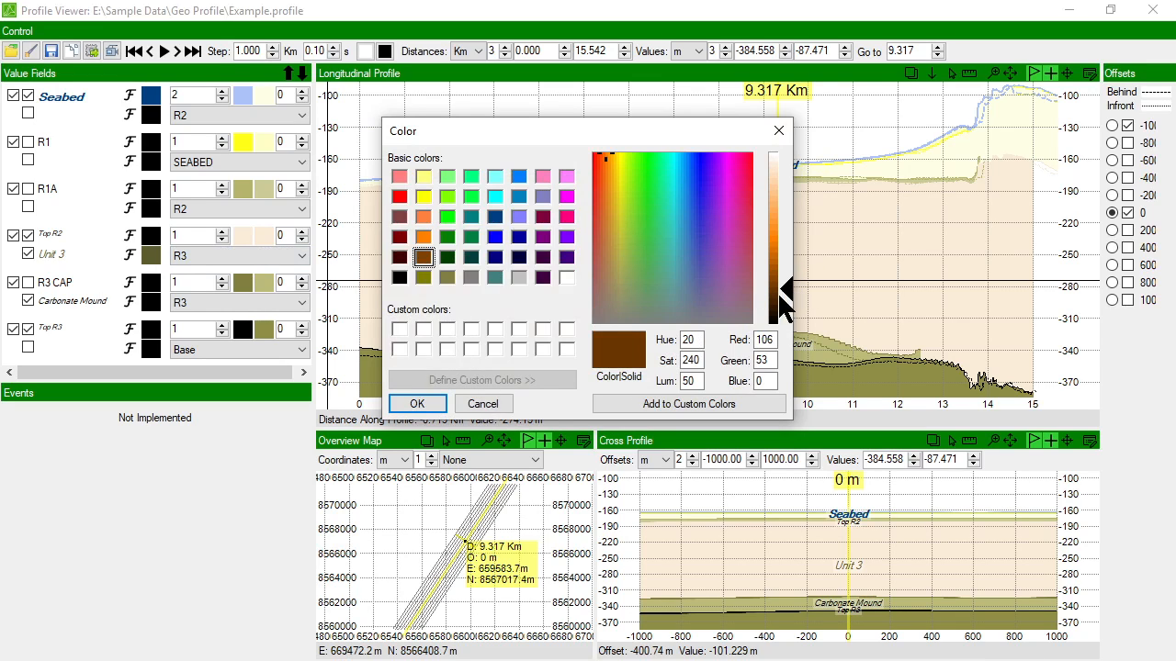
pyautogui.click(417, 404)
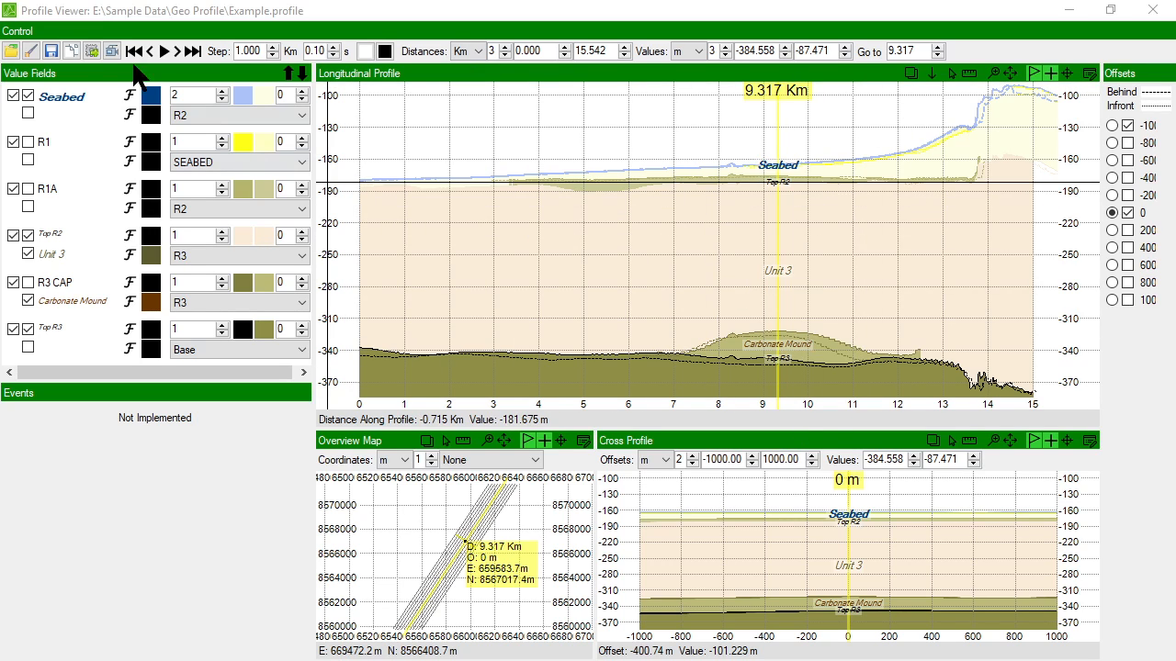
pyautogui.click(52, 52)
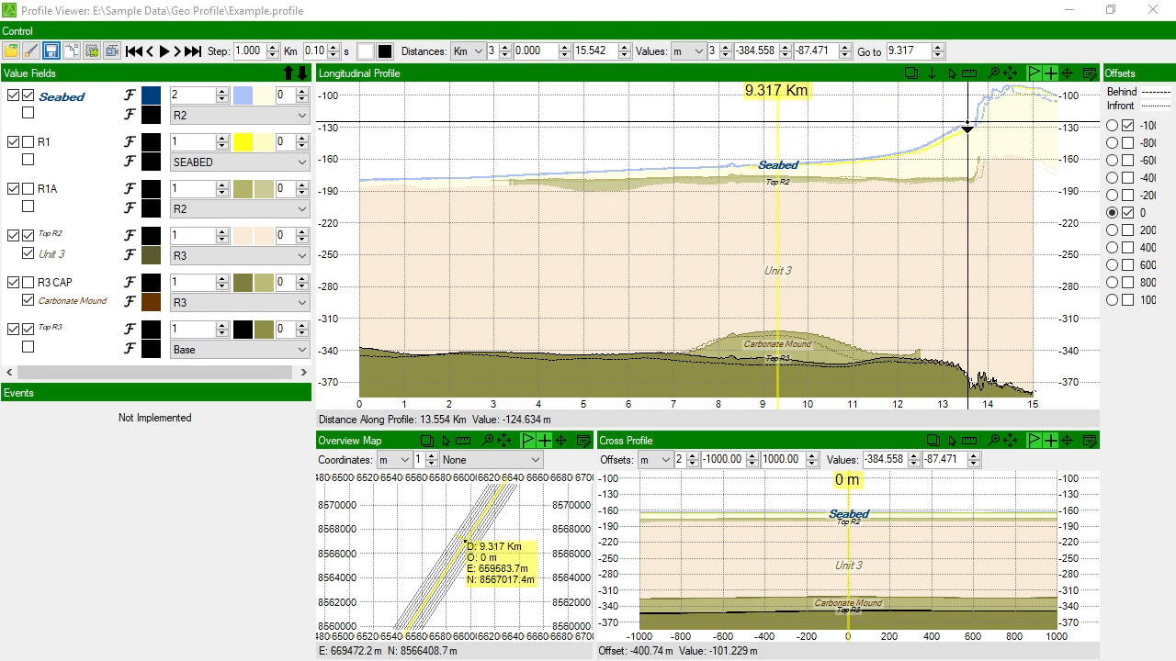
# Step: Zoom the longitudinal profile to a window spanning about 7.024 to 11.036 km, and return to the full extents
pyautogui.click(995, 75)
pyautogui.moveTo(674, 123); pyautogui.dragTo(856, 239)
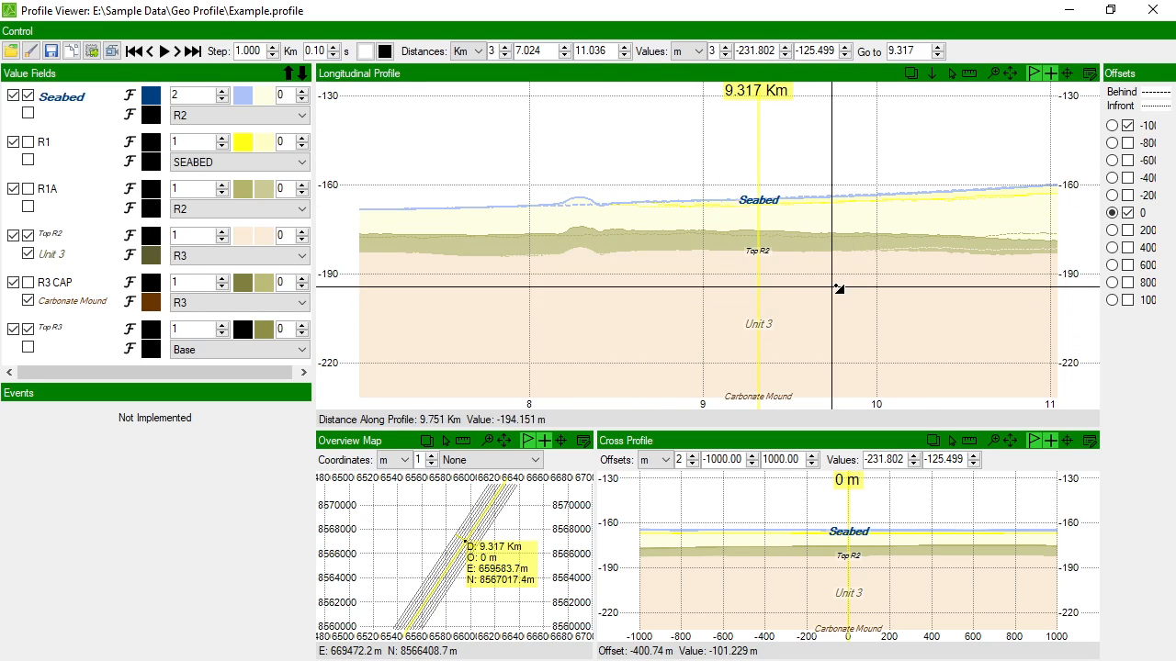
pyautogui.click(1011, 74)
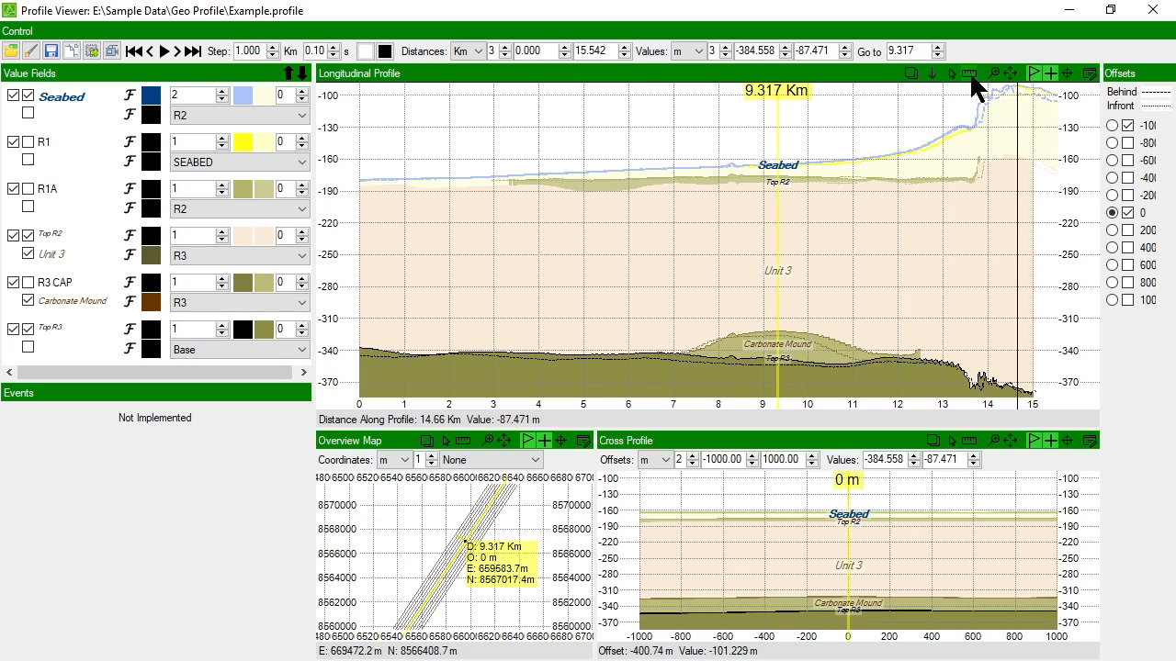
# Step: Measure the distance between two points across Unit 3 in the longitudinal profile, and leave the measuring tool
pyautogui.click(970, 76)
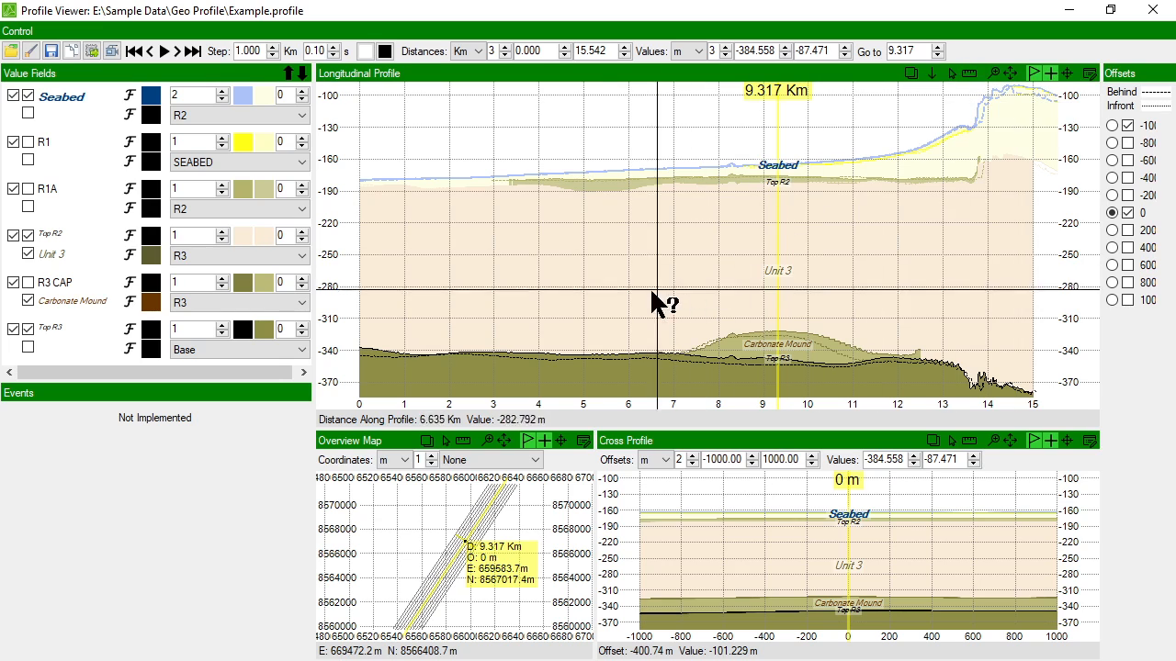
pyautogui.click(554, 329)
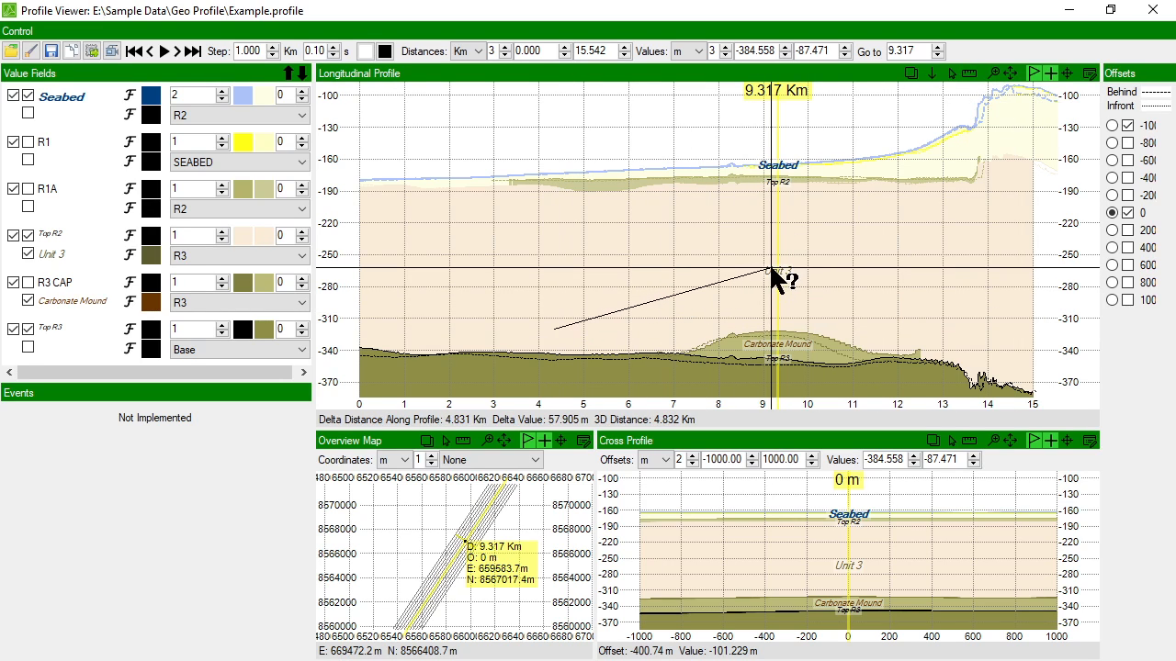
pyautogui.click(770, 270)
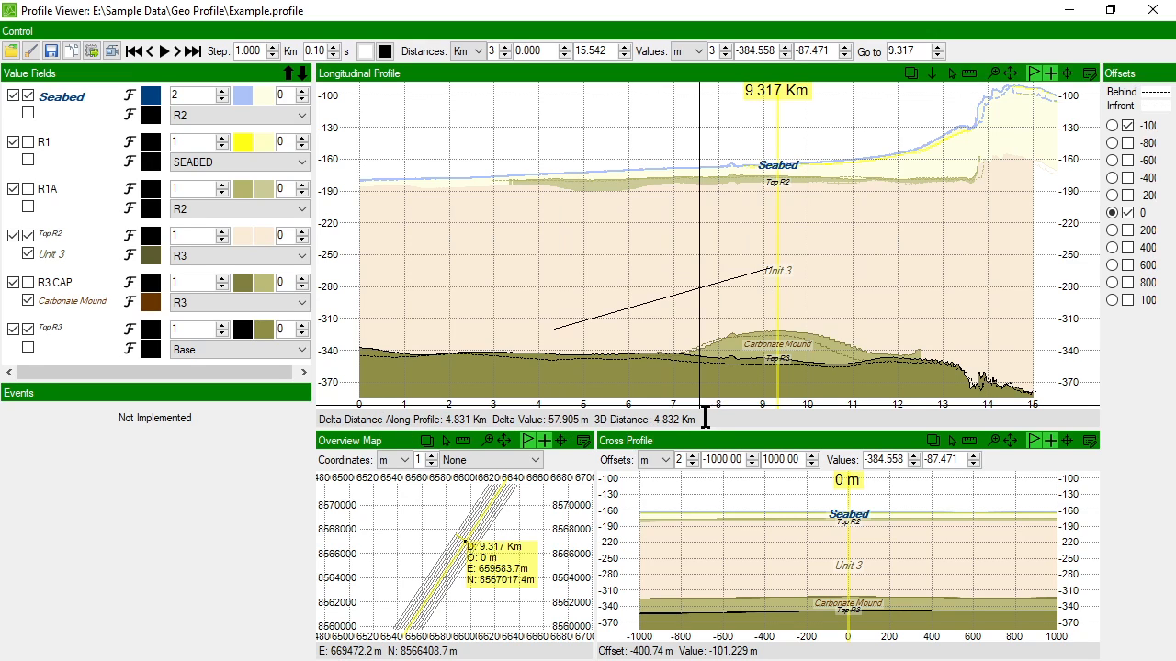
pyautogui.moveTo(705, 416); pyautogui.dragTo(322, 420)
pyautogui.click(518, 425)
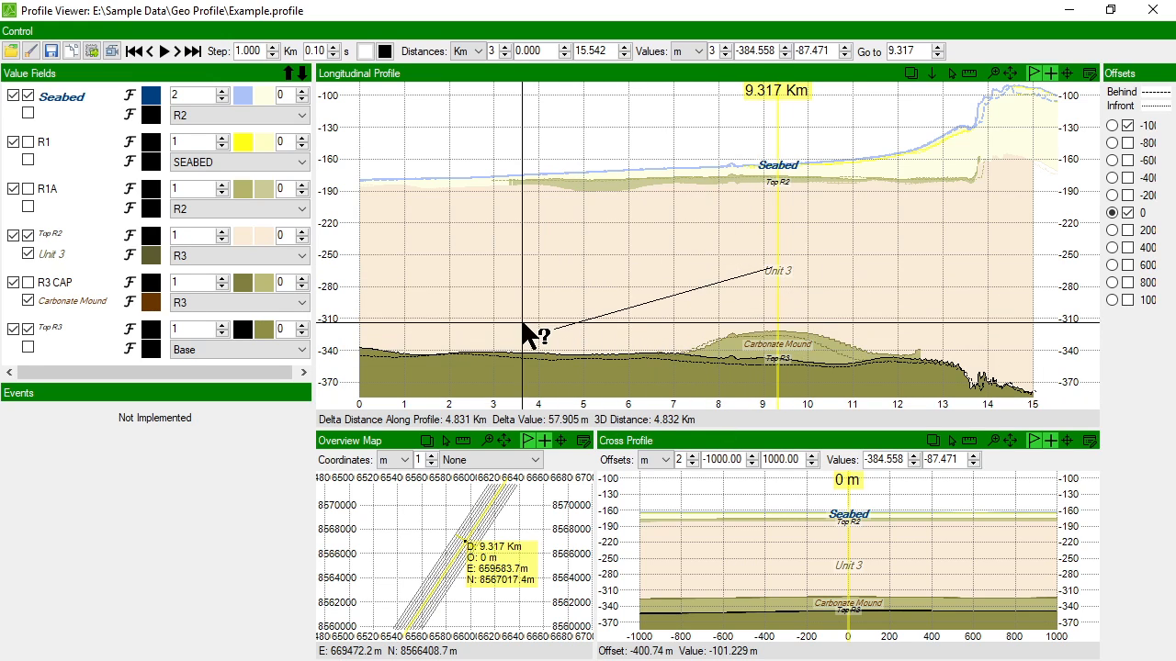
pyautogui.click(951, 75)
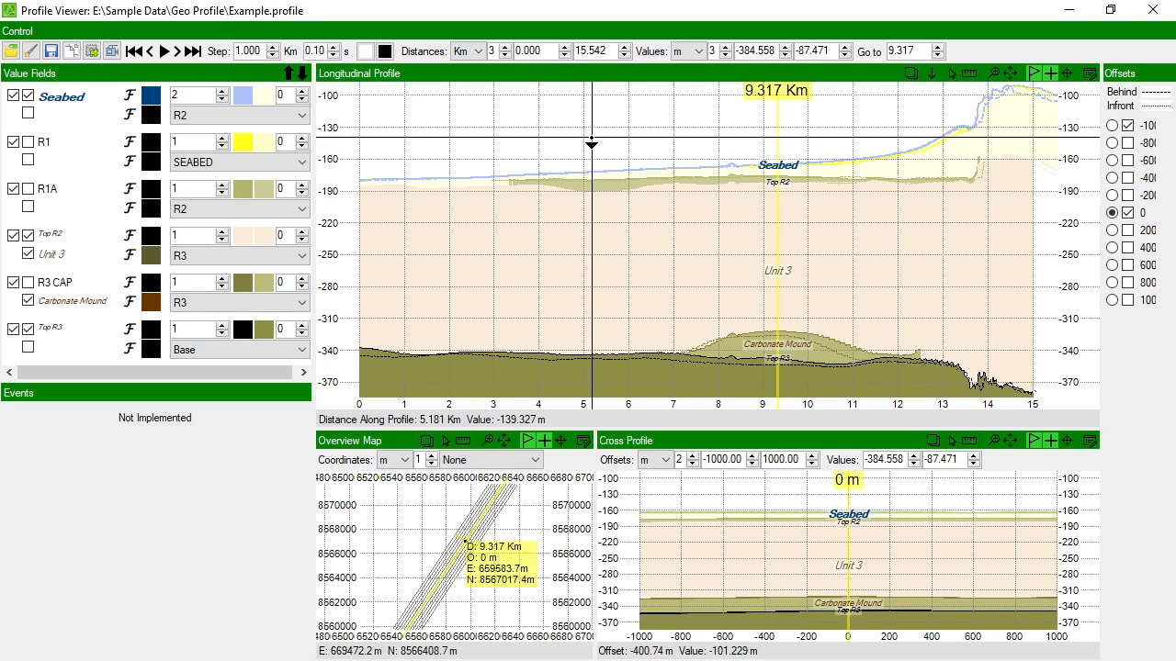
# Step: Move the current position to several places along the longitudinal profile, ending at about 8.293 km
pyautogui.click(591, 144)
pyautogui.click(799, 145)
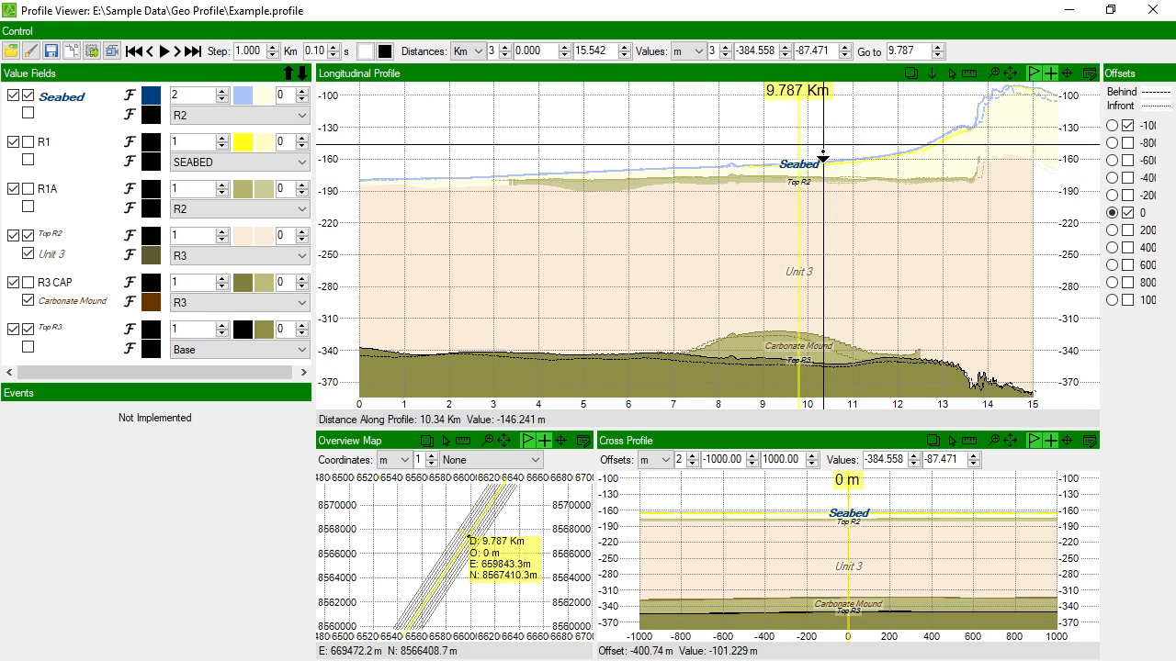
pyautogui.click(513, 139)
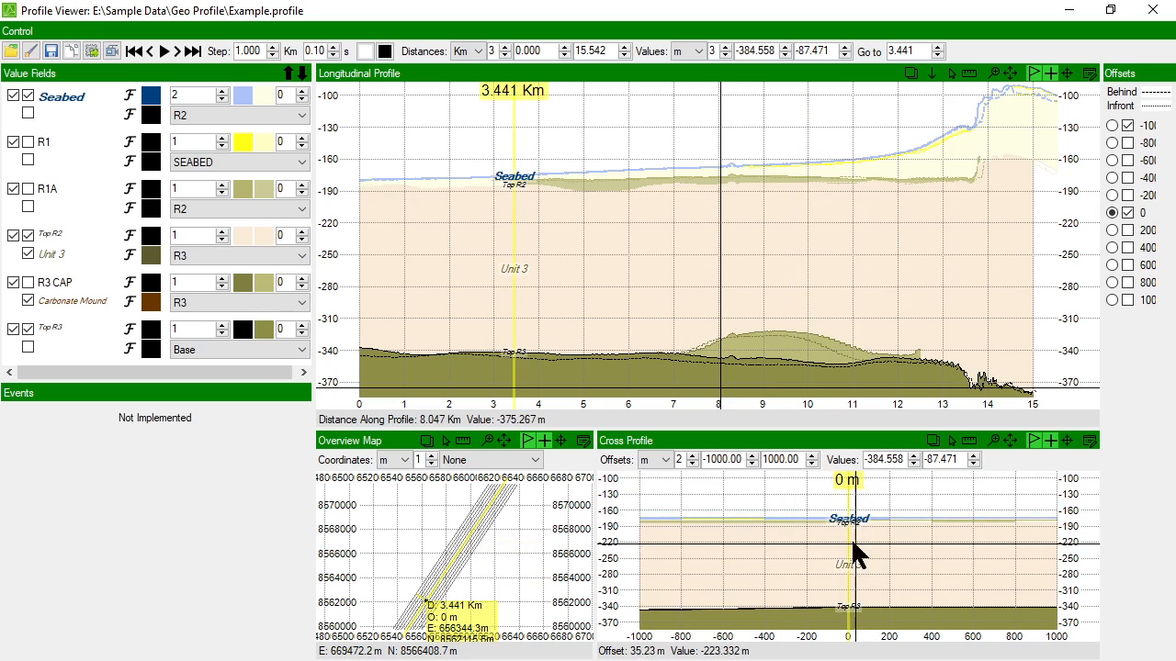
pyautogui.click(677, 138)
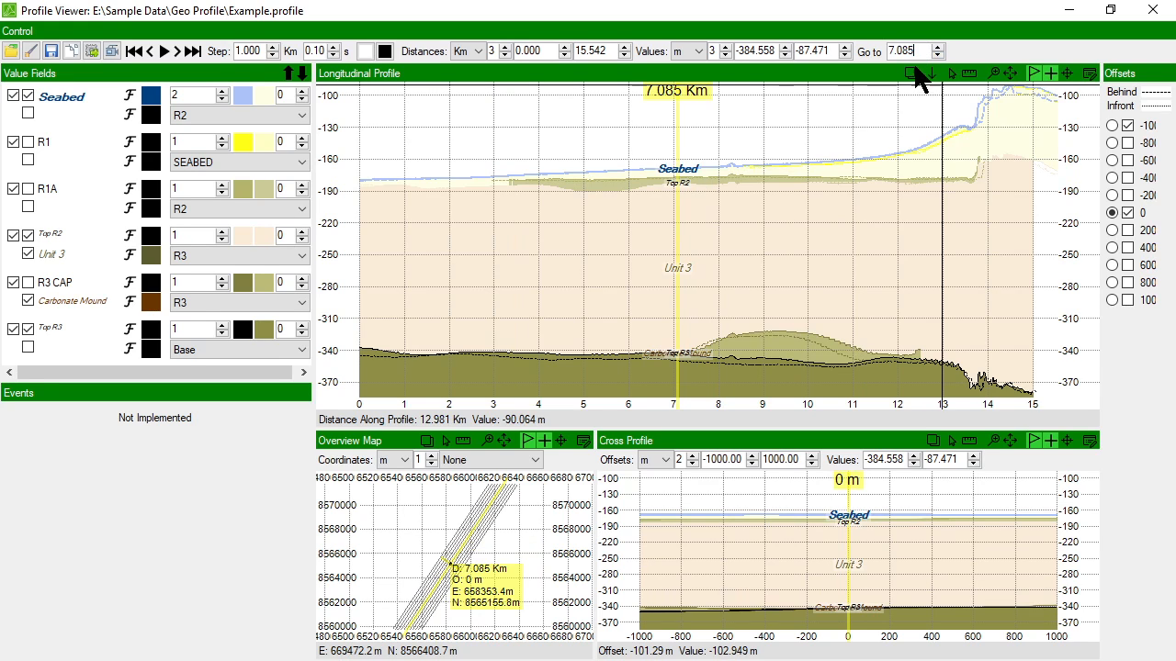
pyautogui.click(812, 136)
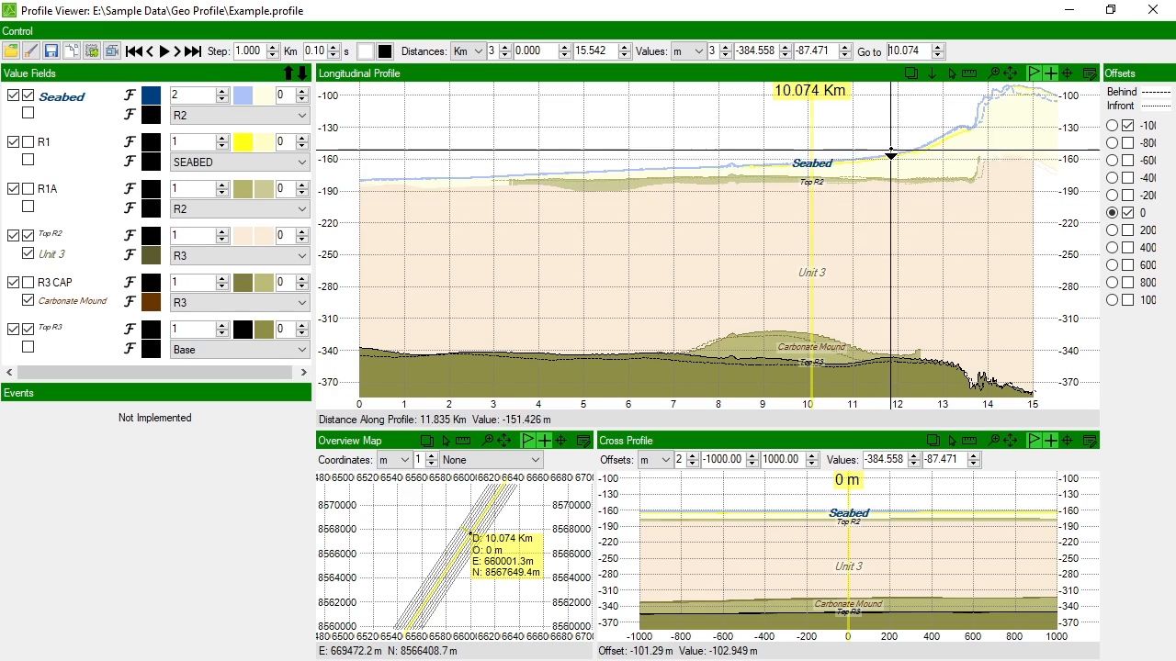
pyautogui.click(886, 152)
pyautogui.click(712, 164)
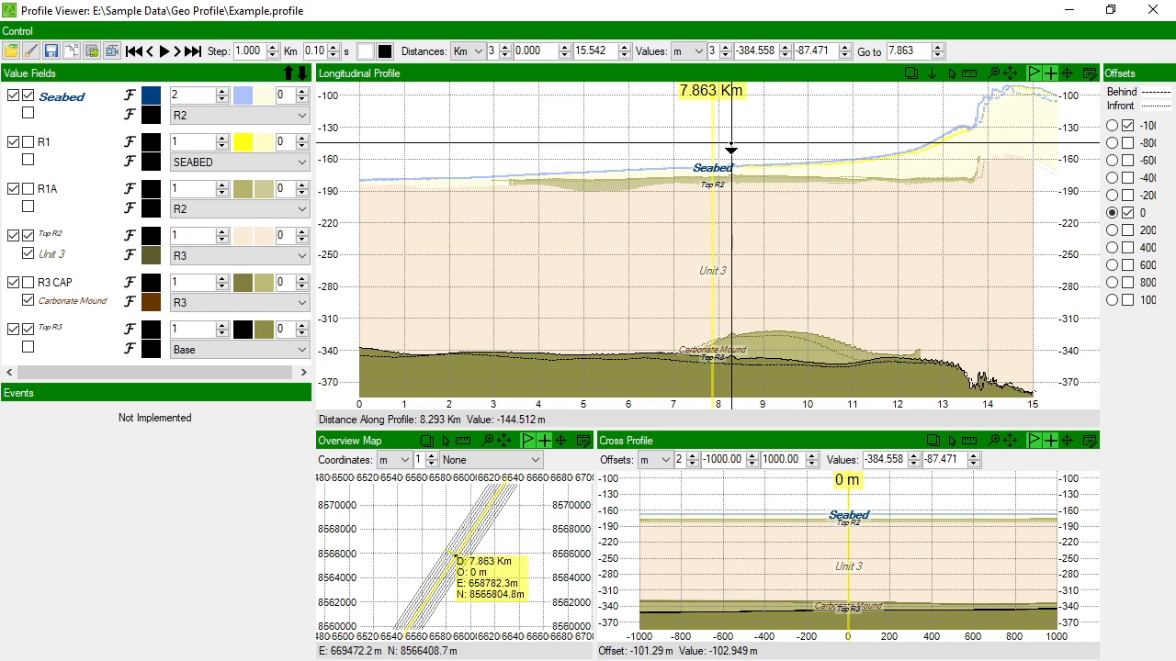
pyautogui.click(731, 166)
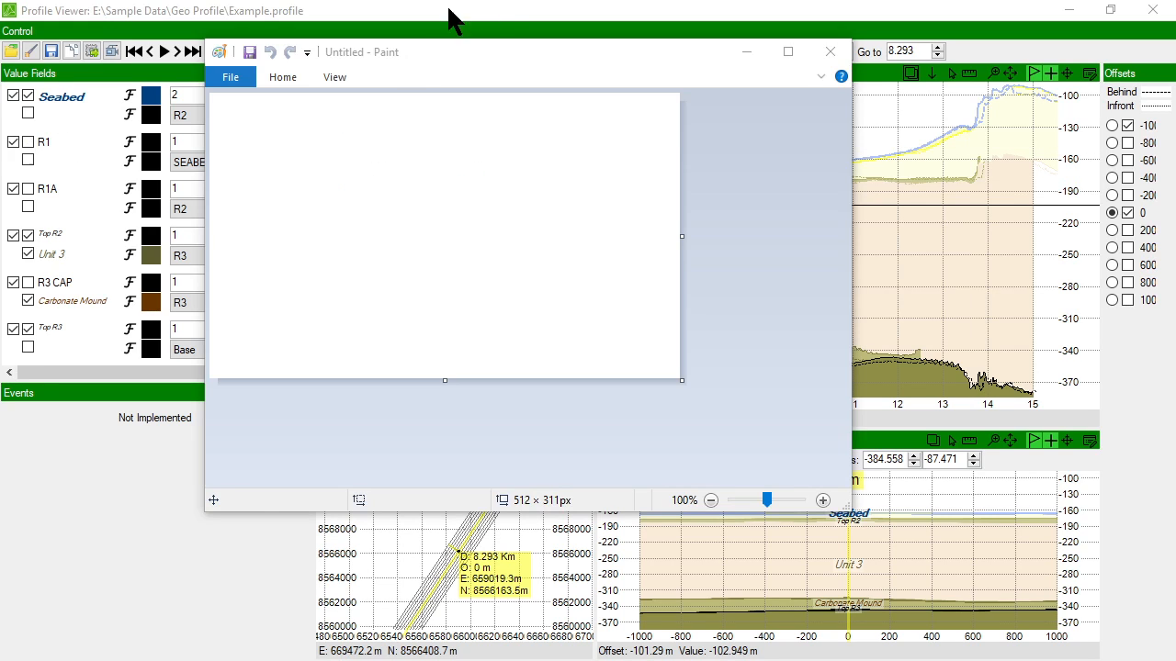
# Step: Paste the copied longitudinal profile image into a blank Paint canvas, and close Paint without saving
pyautogui.moveTo(400, 52)
pyautogui.mouseDown()
pyautogui.moveTo(432, 57)
pyautogui.moveTo(413, 70)
pyautogui.moveTo(362, 58)
pyautogui.mouseUp()
pyautogui.hotkey('ctrl', 'v')
pyautogui.moveTo(767, 503)
pyautogui.mouseDown()
pyautogui.moveTo(860, 542)
pyautogui.moveTo(1044, 562)
pyautogui.moveTo(997, 540)
pyautogui.mouseUp()
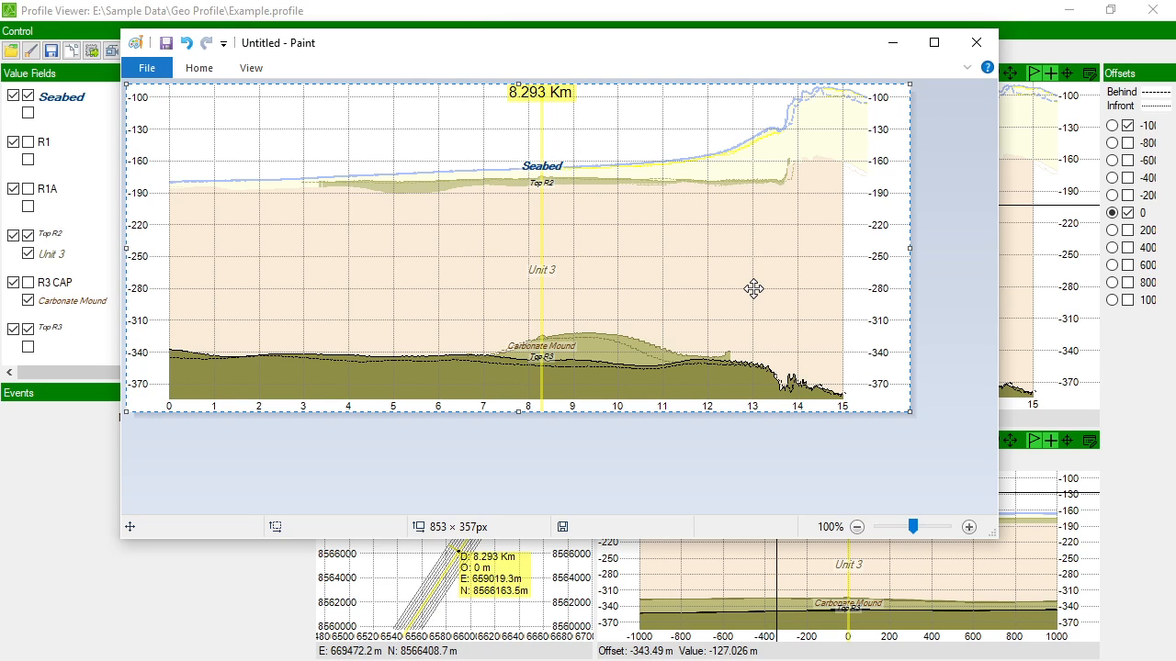
pyautogui.click(974, 43)
pyautogui.click(589, 297)
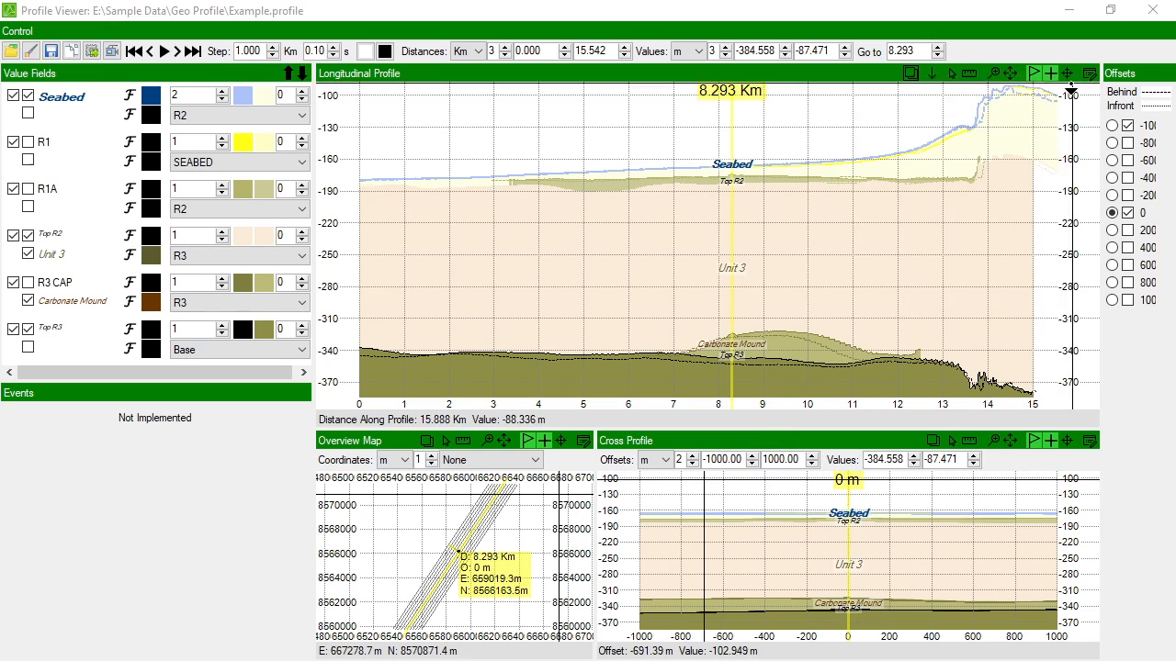
# Step: Turn off the current position marker in the longitudinal profile
pyautogui.click(1034, 74)
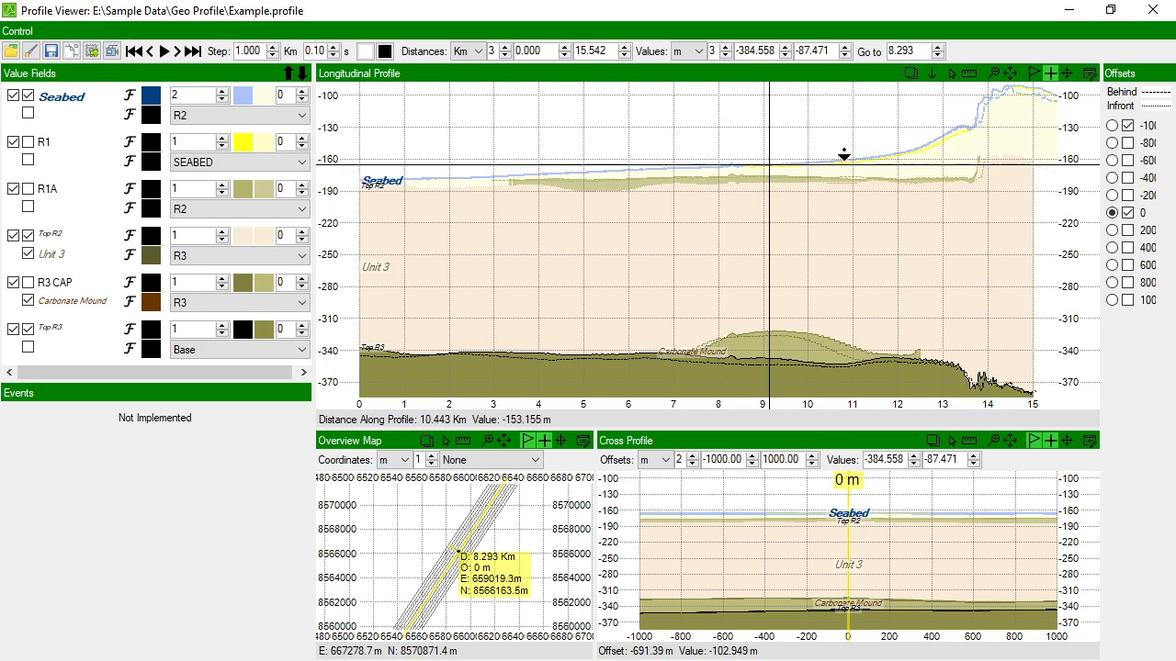
pyautogui.click(923, 50)
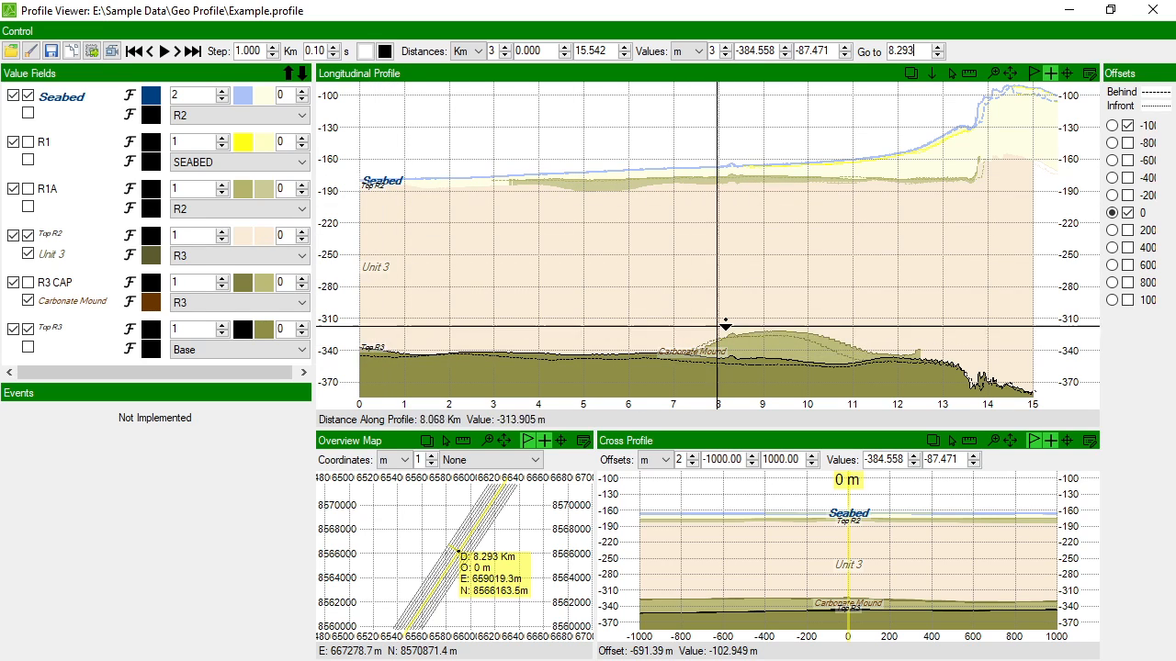
# Step: Turn the current position marker back on in the longitudinal profile, and toggle its cross hairs off and on again
pyautogui.click(1035, 73)
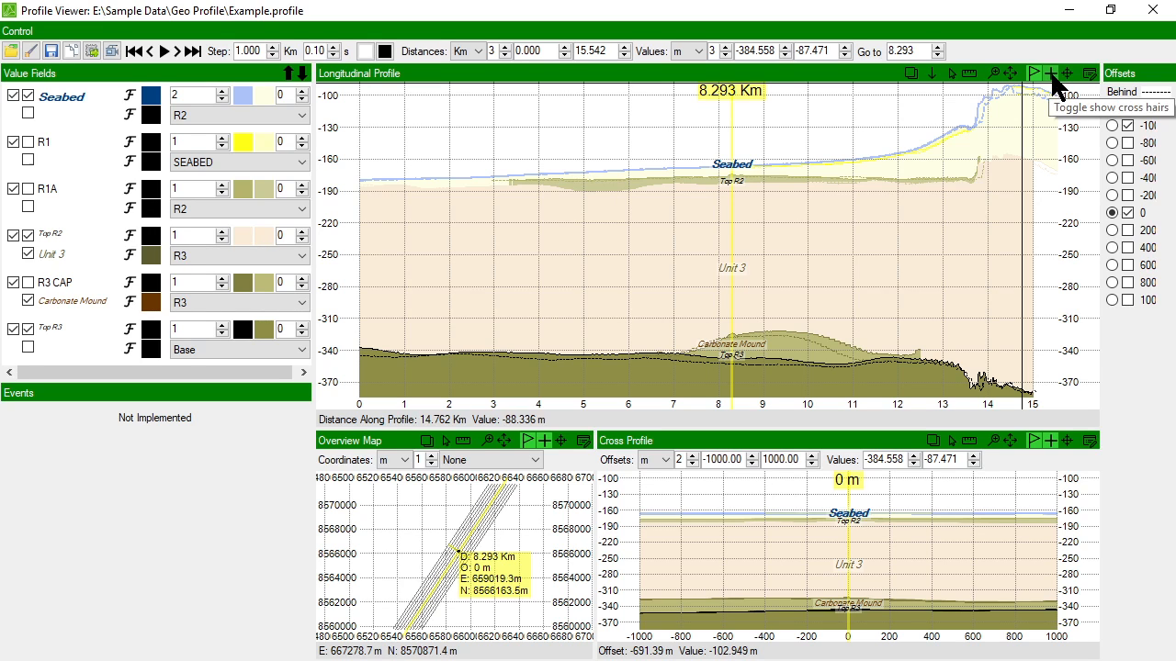
pyautogui.click(1053, 78)
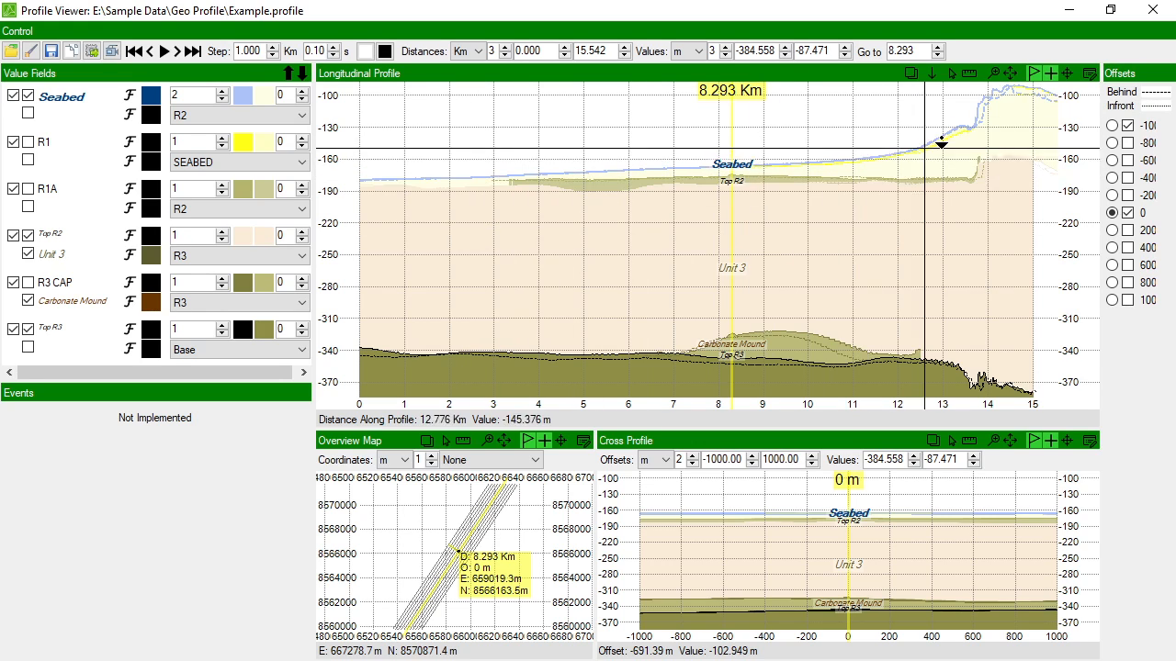
pyautogui.click(1053, 78)
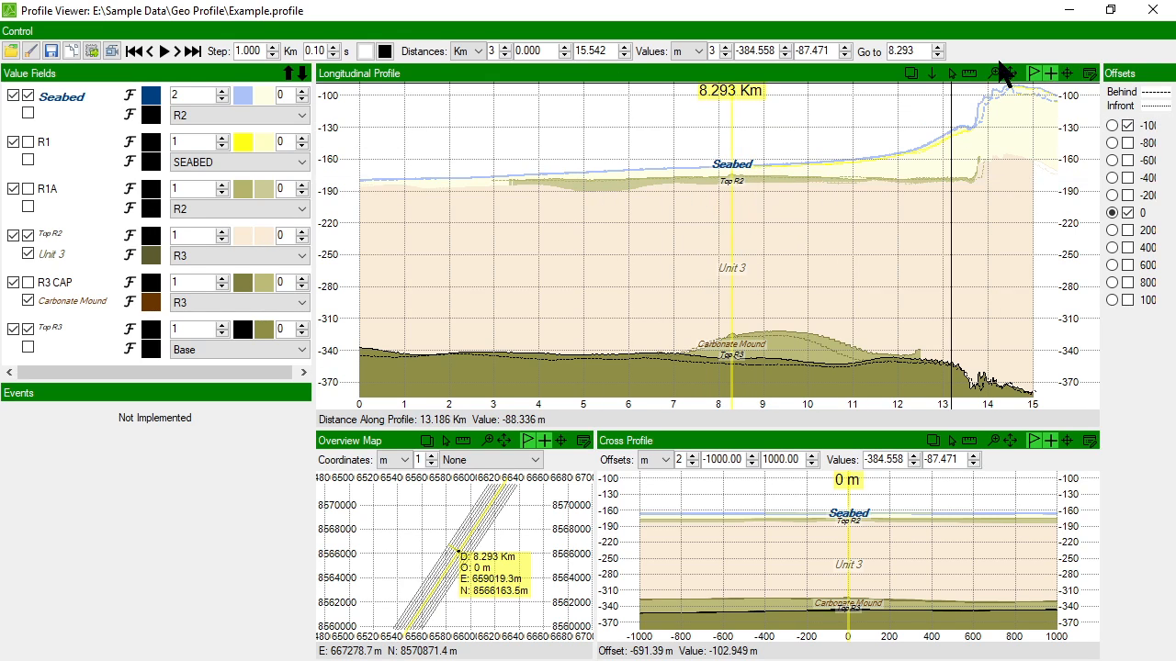
# Step: Demonstrate always re-centering in the longitudinal profile by moving the position to about 2.397 km and 8.283 km, and turn it off again
pyautogui.click(467, 184)
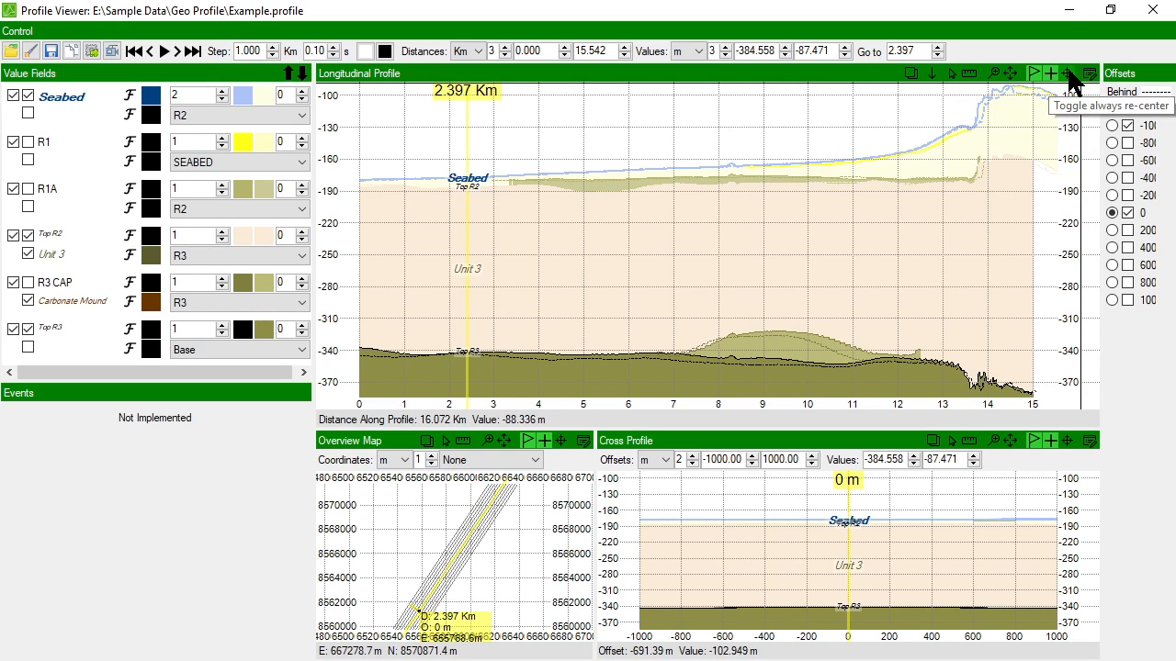
pyautogui.click(1071, 81)
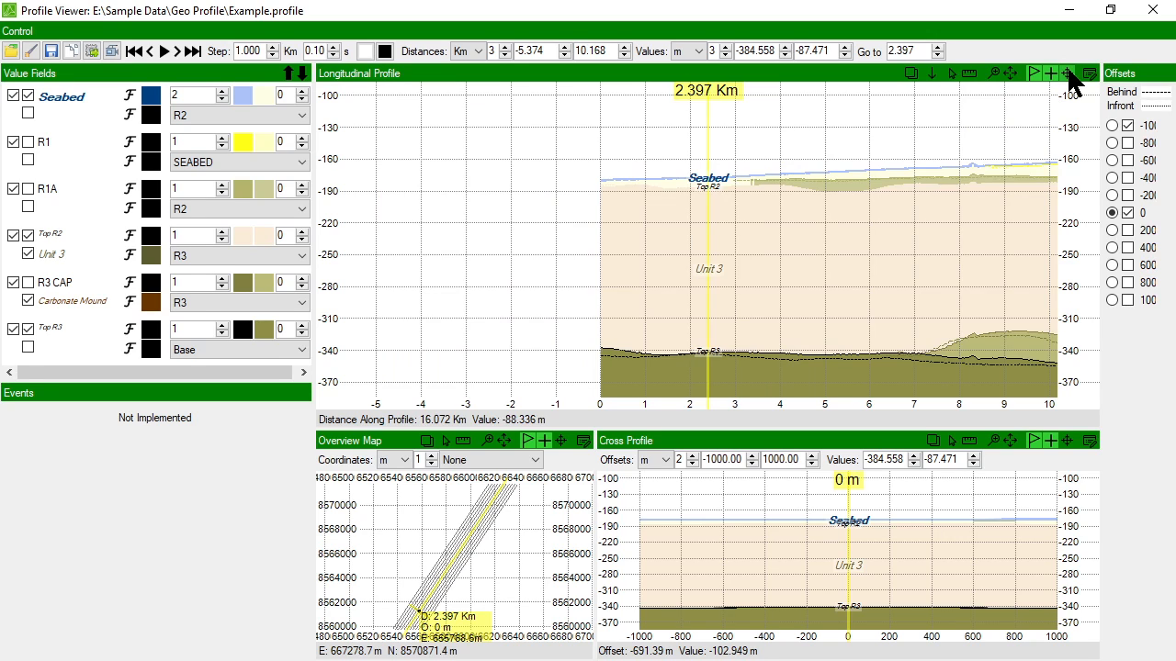
pyautogui.click(932, 74)
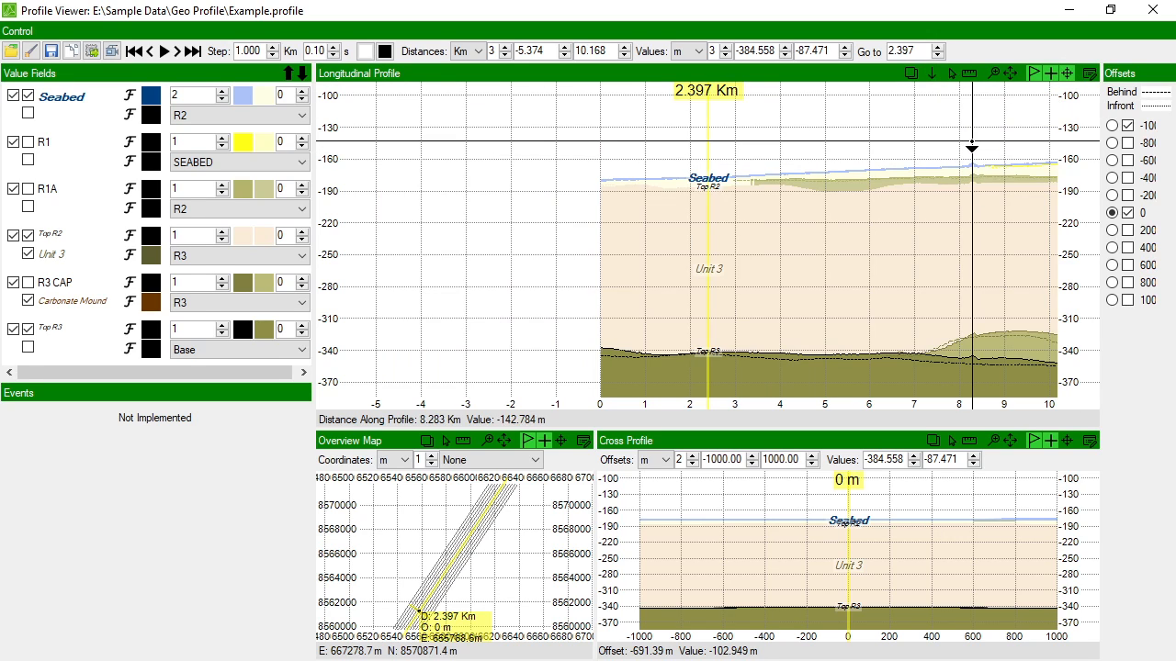
pyautogui.click(971, 104)
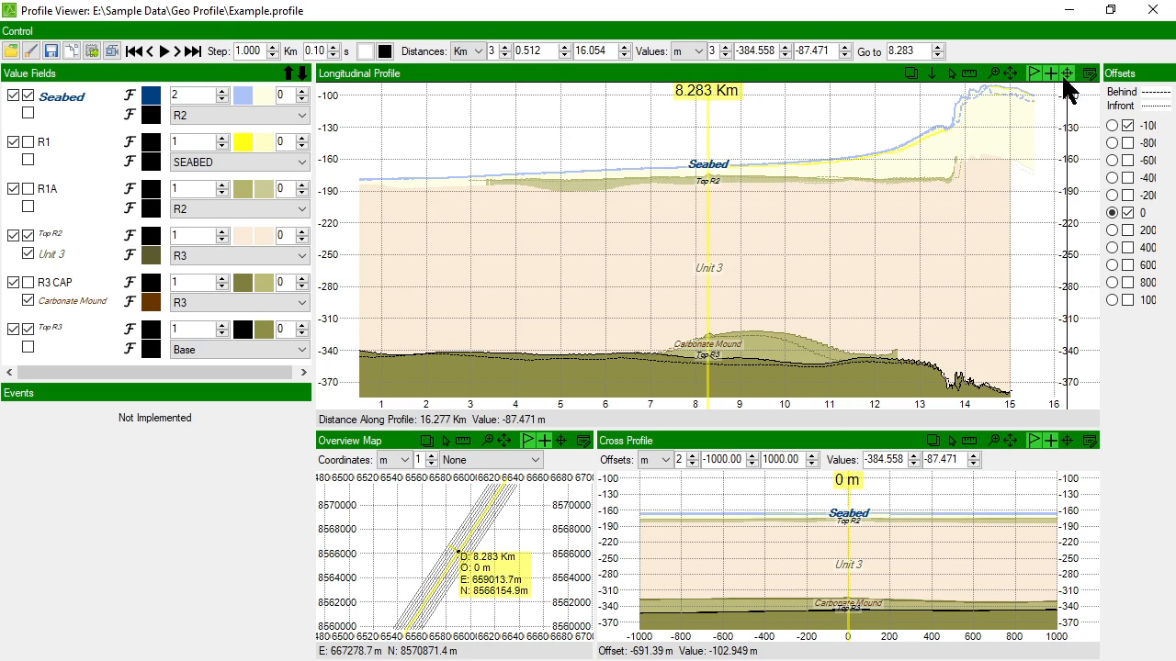
pyautogui.click(1066, 75)
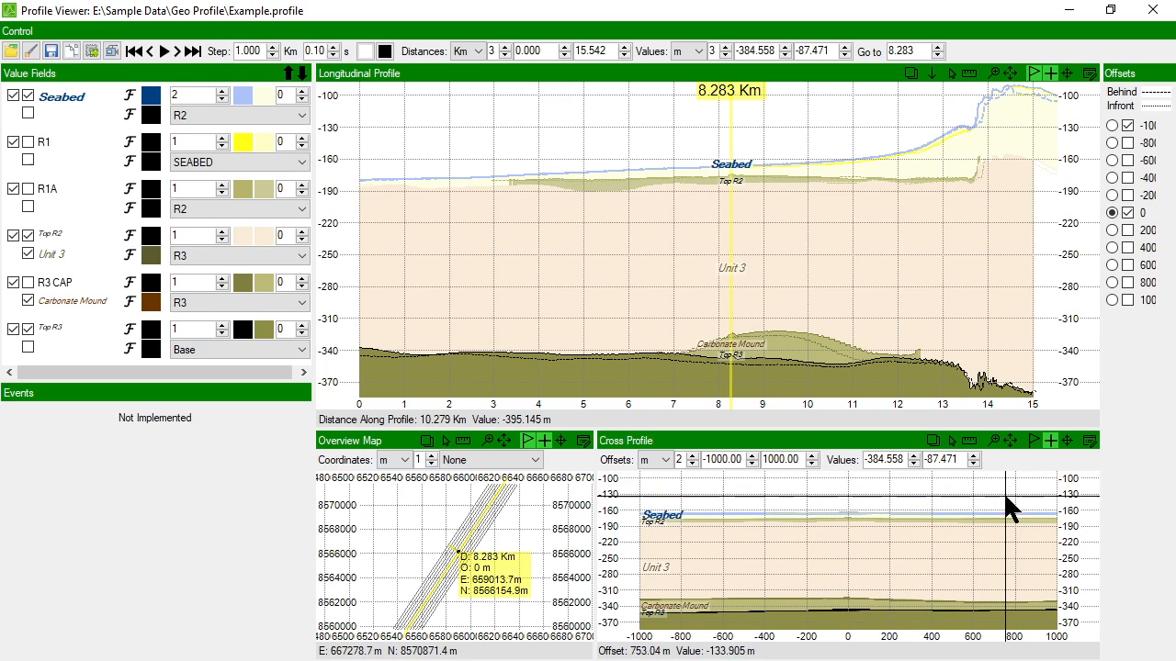
# Step: Measure the distance between two points in the cross profile, and leave the measuring tool
pyautogui.click(972, 442)
pyautogui.moveTo(734, 585)
pyautogui.mouseDown()
pyautogui.moveTo(956, 531)
pyautogui.moveTo(946, 520)
pyautogui.mouseUp()
pyautogui.click(952, 442)
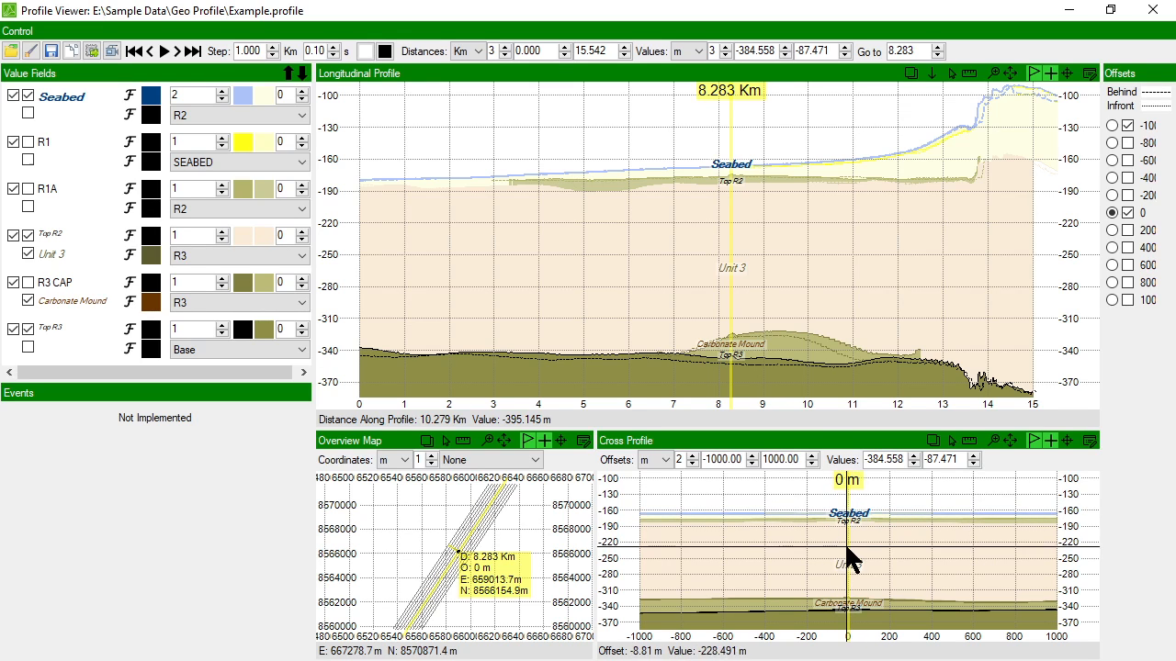
# Step: Turn on always re-centering for the overview map, and move the current position along the longitudinal profile to about 4.301 km and 9.992 km
pyautogui.click(560, 441)
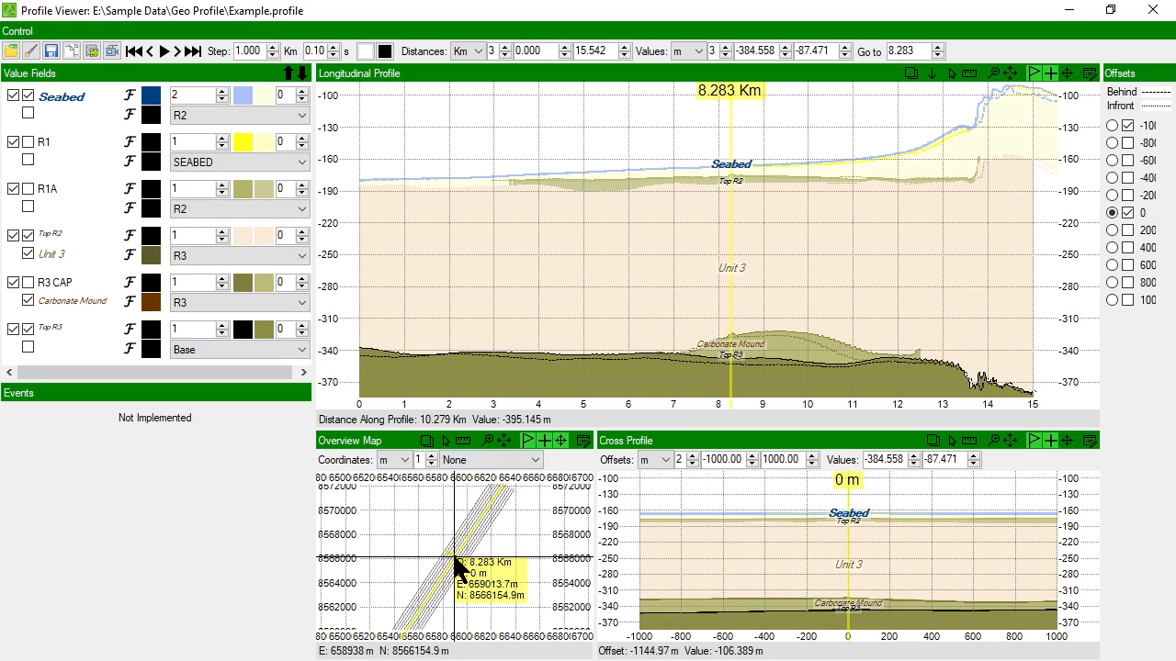
pyautogui.click(932, 73)
pyautogui.click(551, 137)
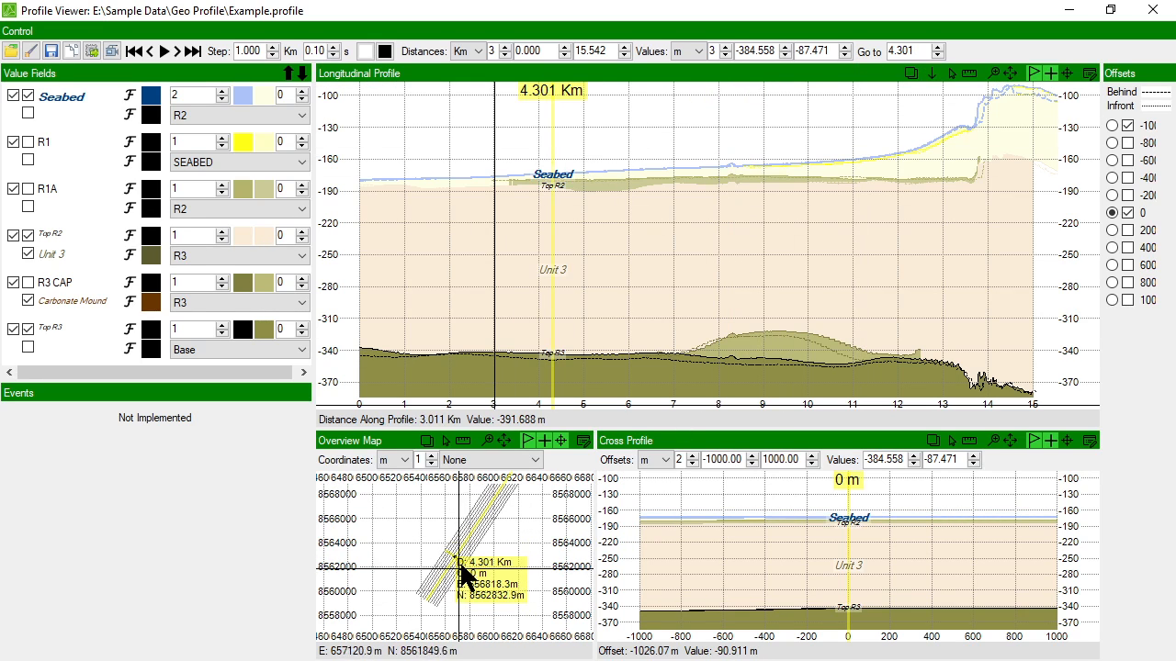
pyautogui.click(932, 76)
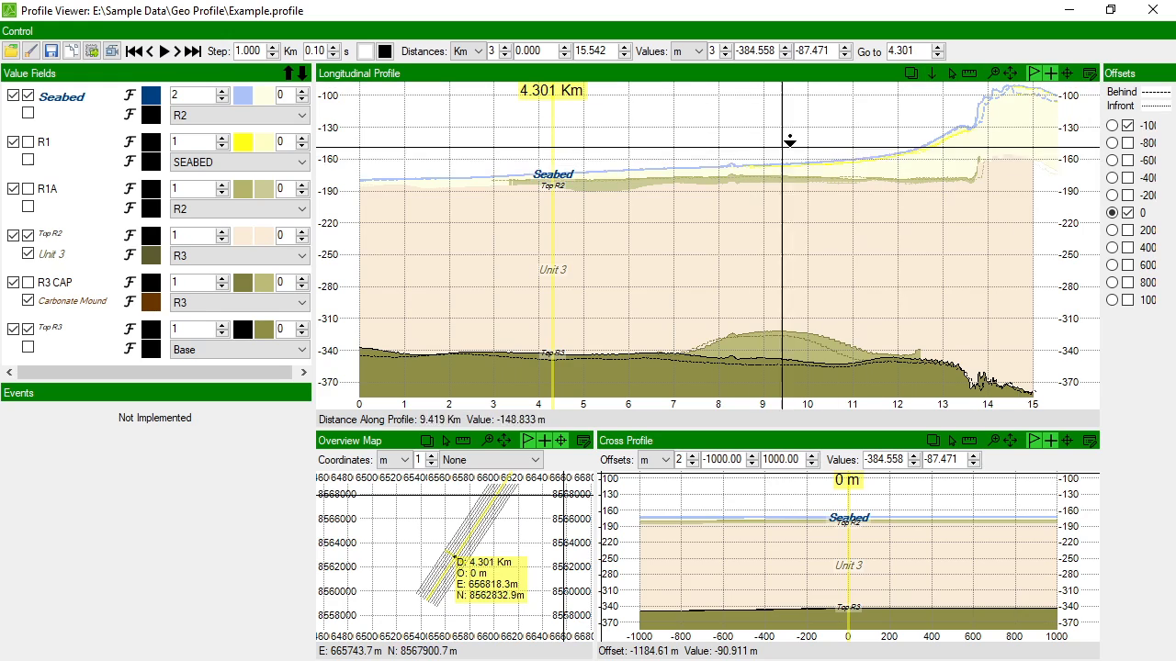
pyautogui.click(807, 386)
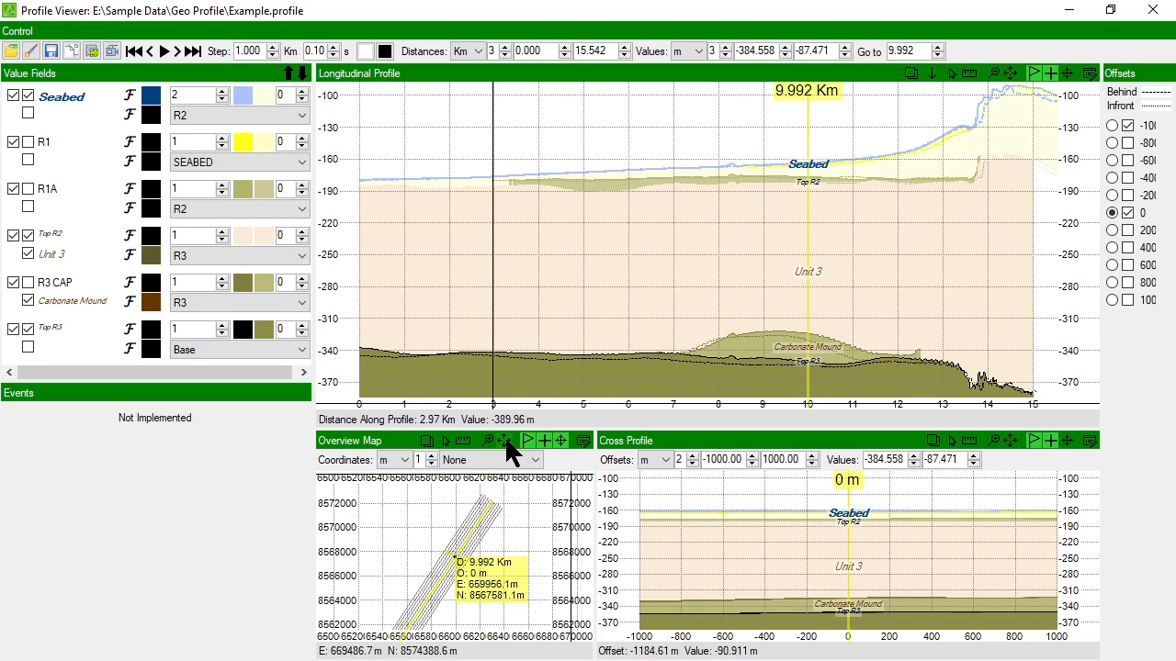
# Step: Measure the distance between two points across the survey lines in the overview map, and leave the measuring tool
pyautogui.click(462, 442)
pyautogui.moveTo(408, 586); pyautogui.dragTo(485, 533)
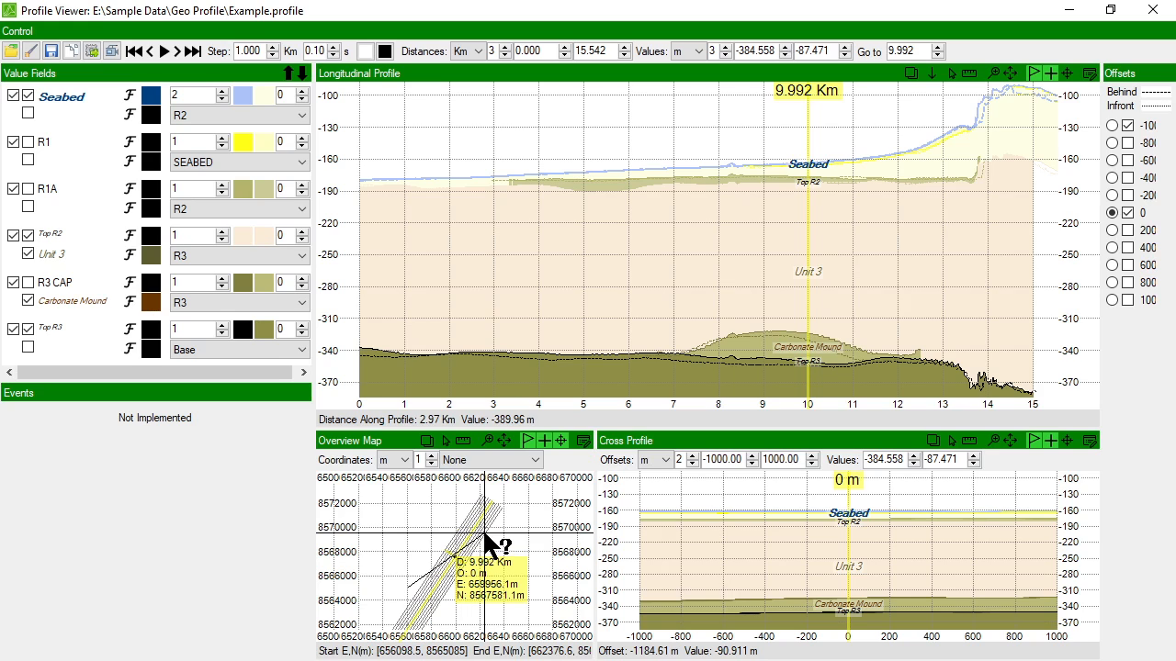
pyautogui.click(446, 441)
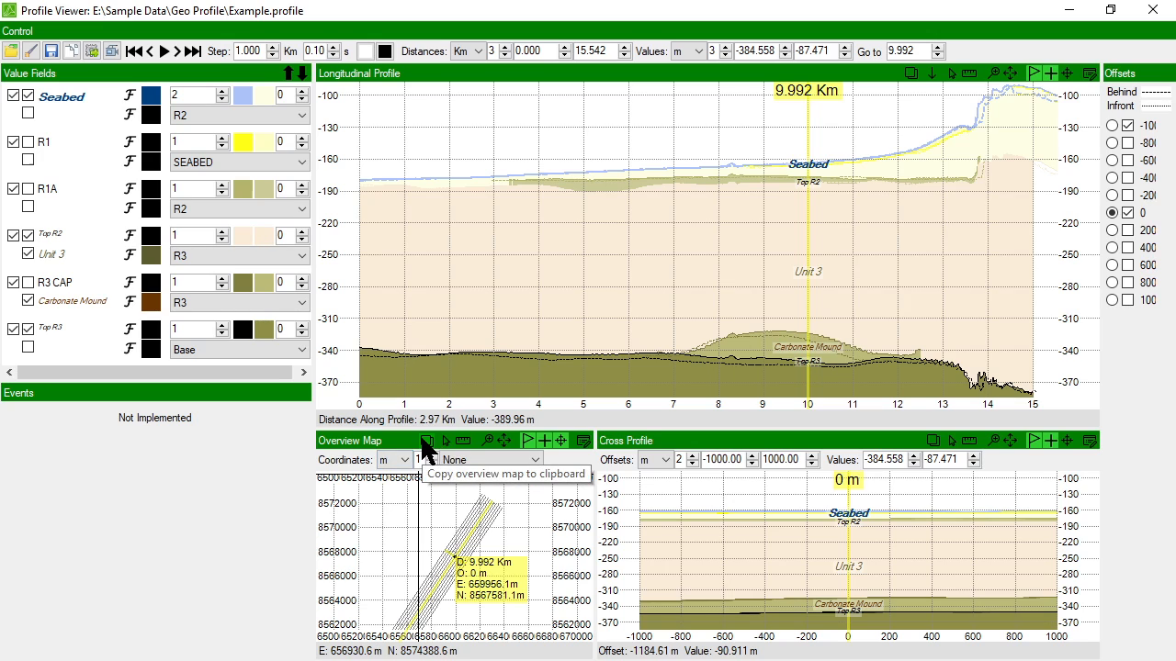
# Step: Set the longitudinal profile's label and grid line spacing to 0.5 for distances and 20 for values
pyautogui.click(1089, 75)
pyautogui.moveTo(640, 165); pyautogui.dragTo(592, 177)
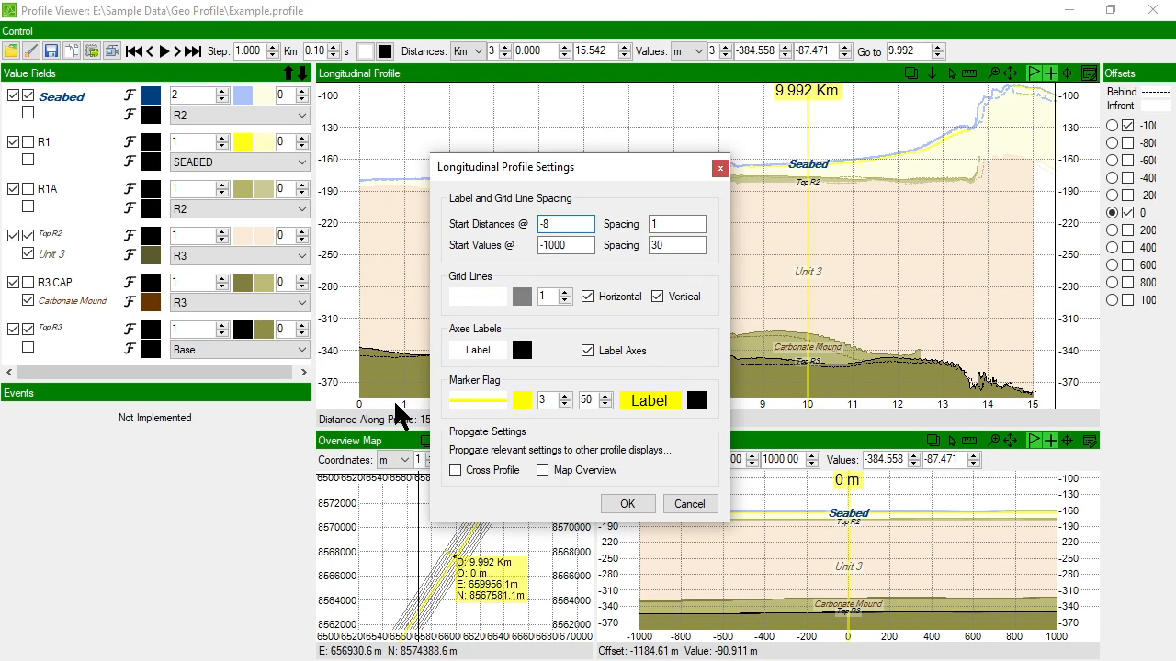
pyautogui.moveTo(578, 170); pyautogui.dragTo(493, 35)
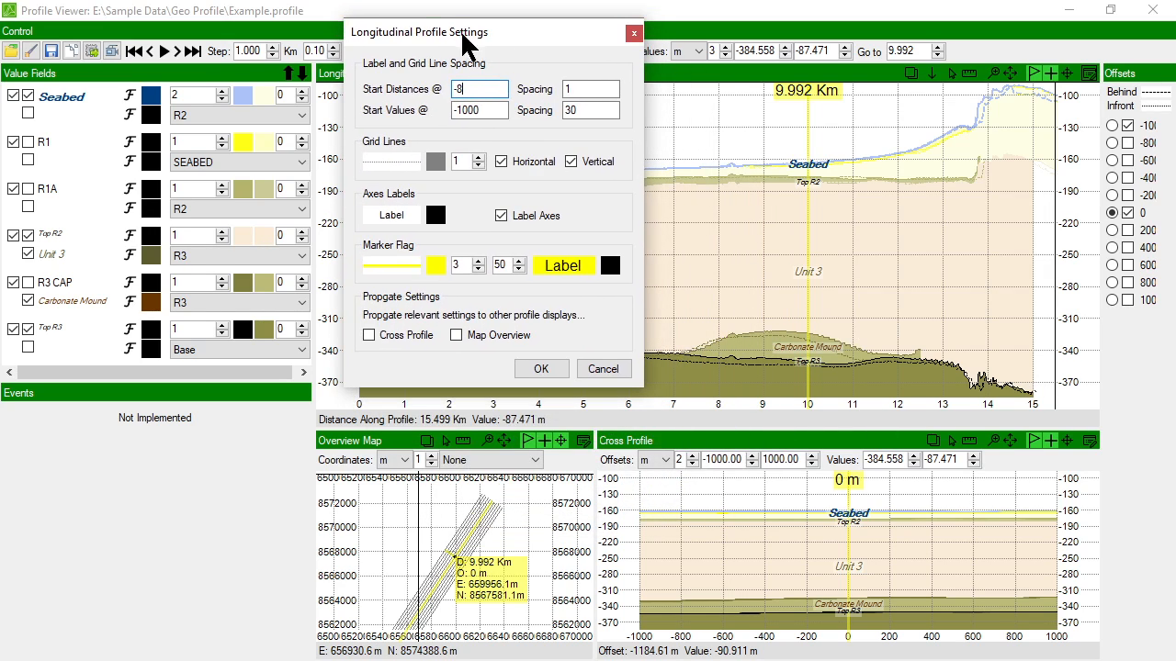
pyautogui.press('Tab')
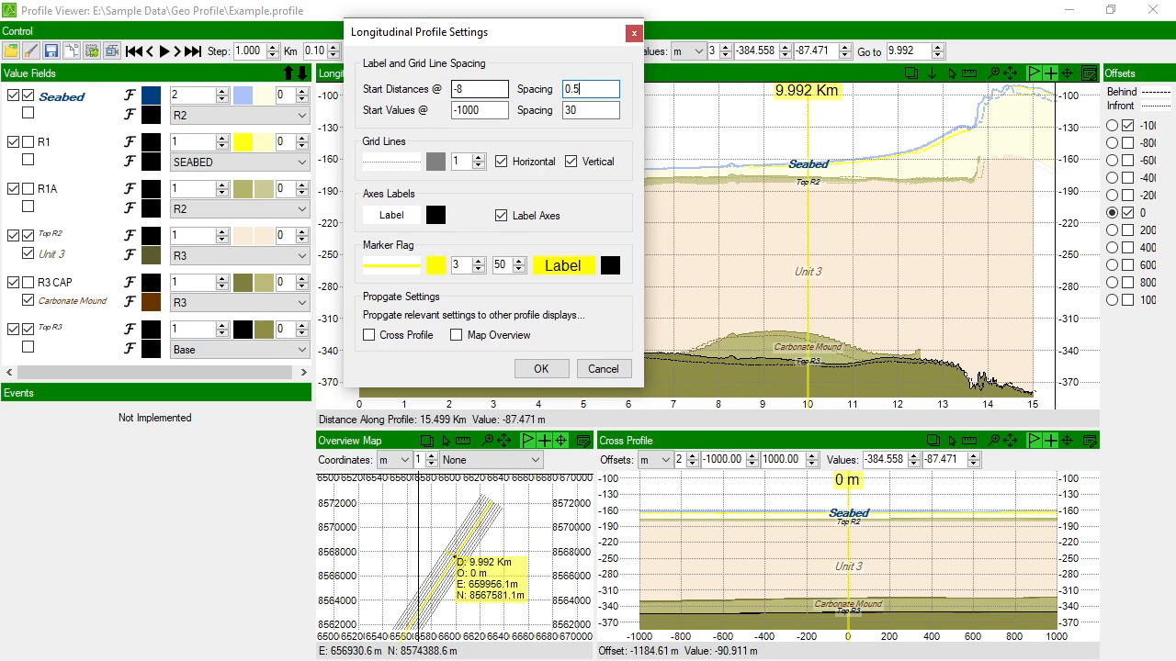
pyautogui.click(595, 111)
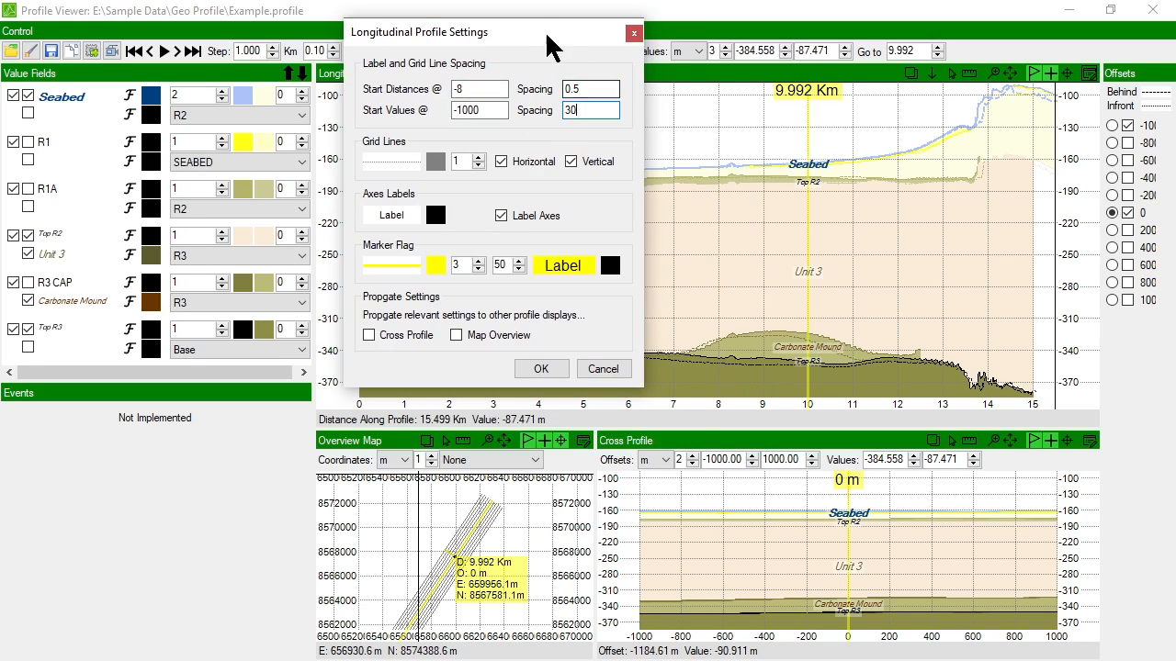
pyautogui.moveTo(546, 35); pyautogui.dragTo(666, 115)
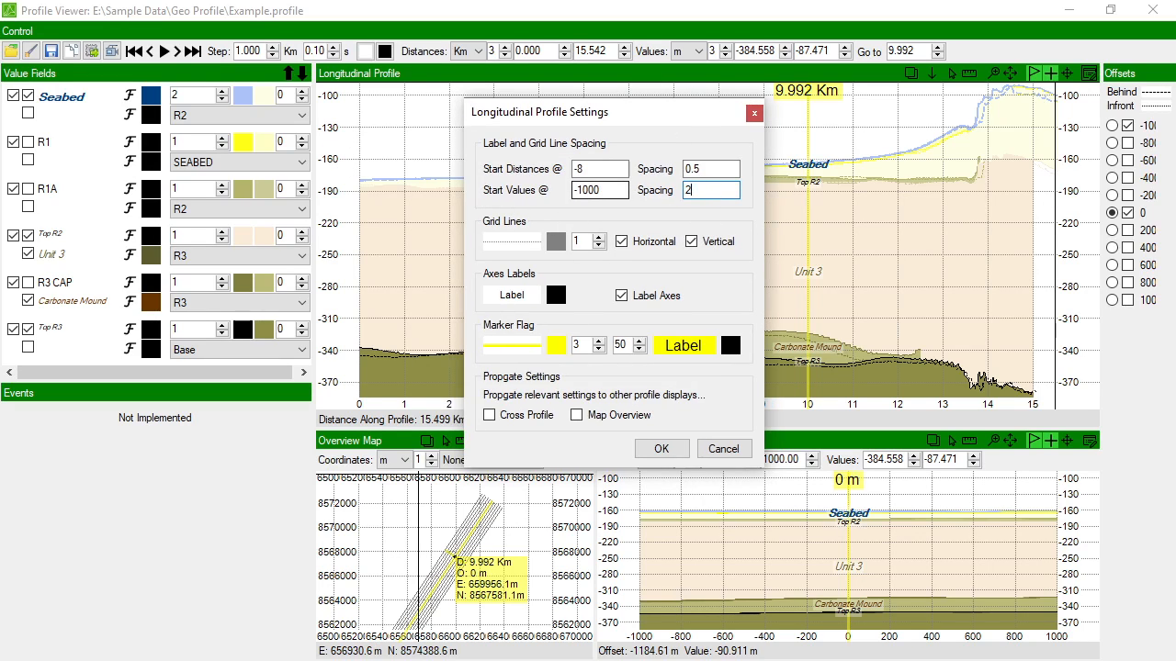
pyautogui.click(662, 449)
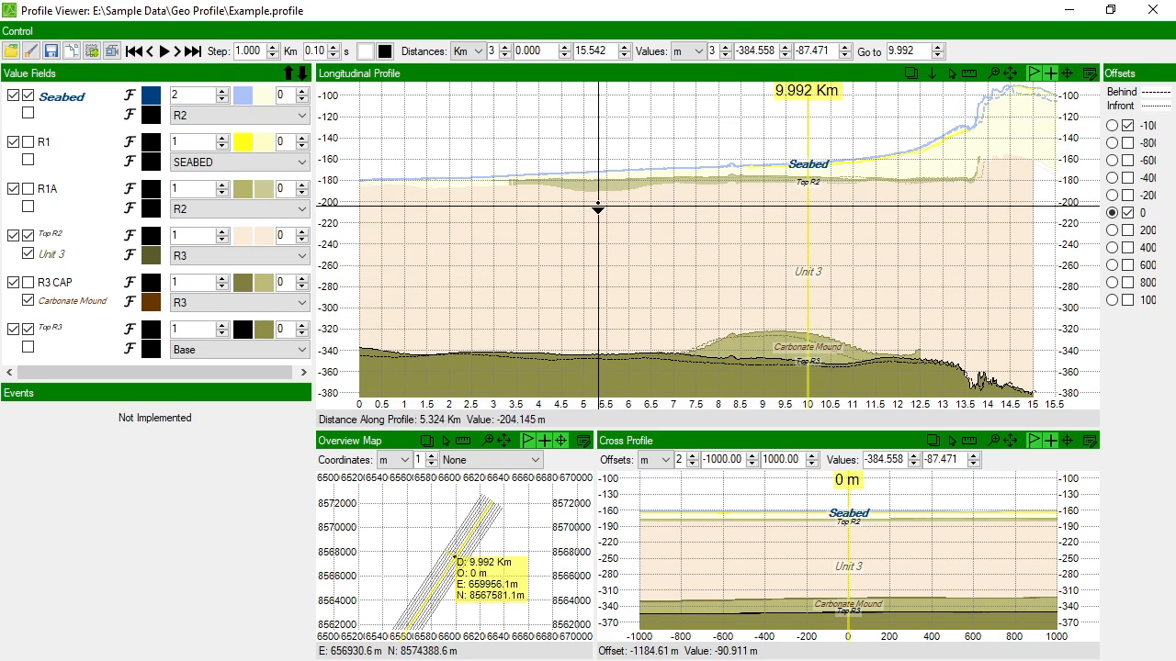
# Step: Hide the horizontal and vertical grid lines in the longitudinal profile
pyautogui.click(1089, 74)
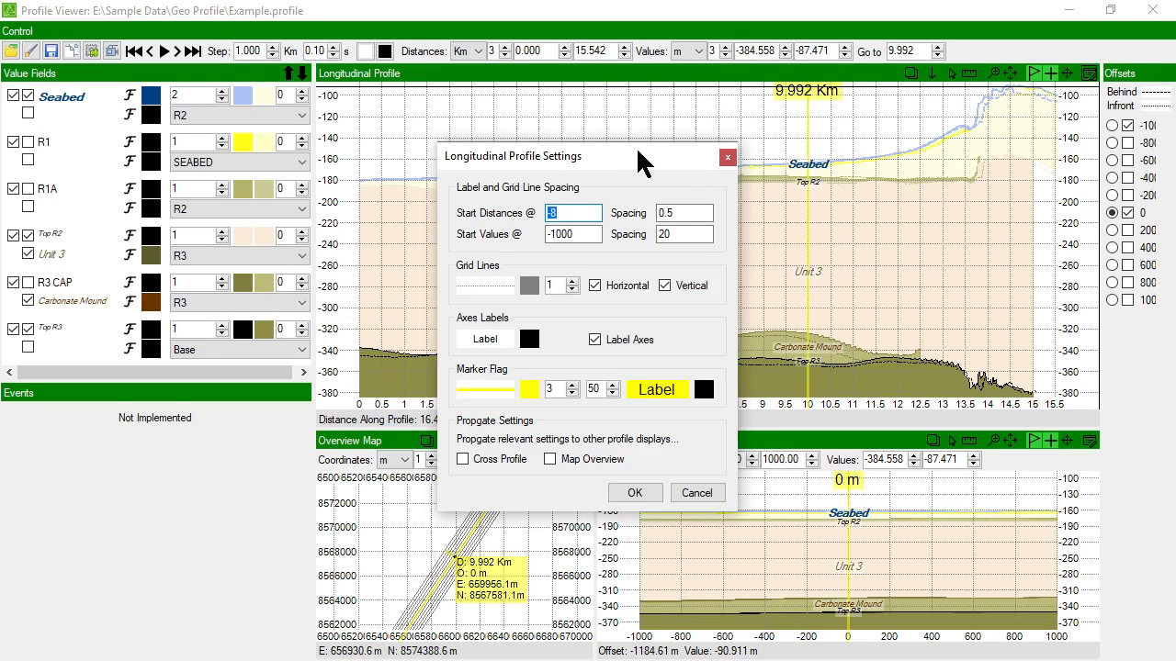
pyautogui.moveTo(640, 164); pyautogui.dragTo(599, 122)
pyautogui.click(563, 244)
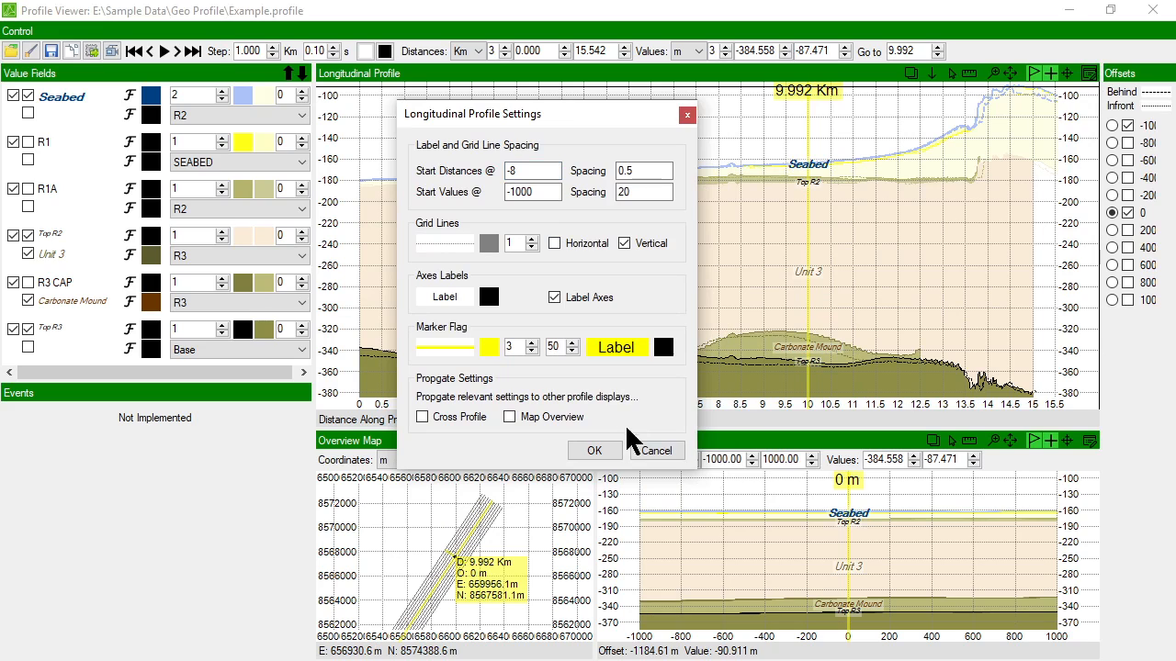
pyautogui.click(657, 244)
pyautogui.click(595, 450)
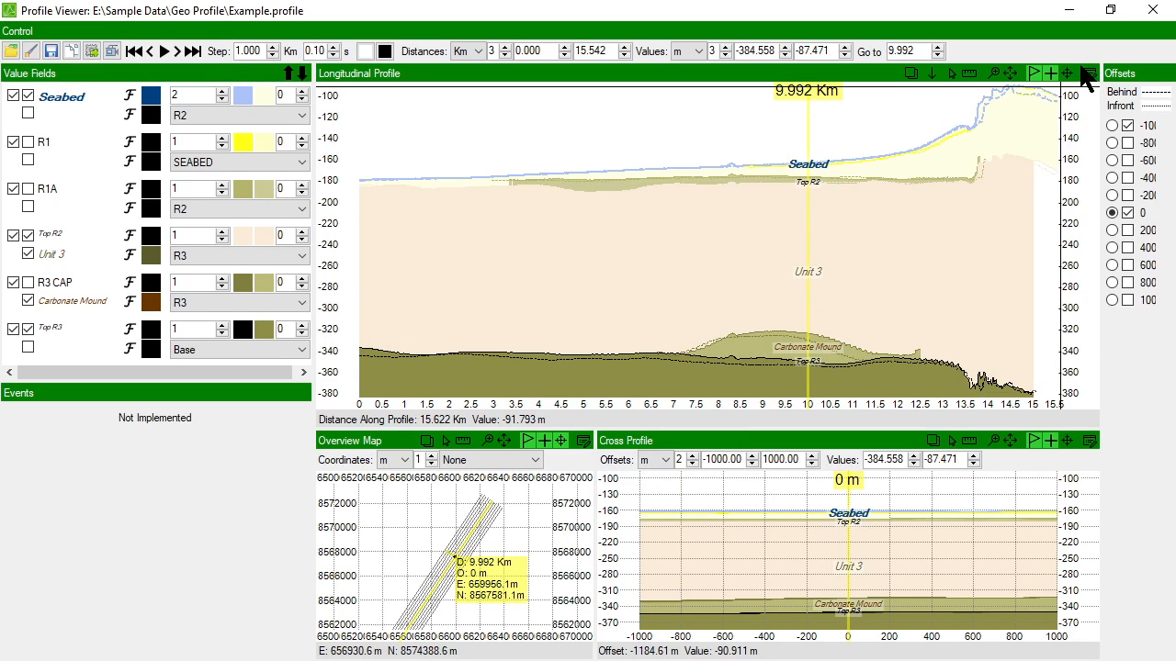
# Step: Re-enable the horizontal and vertical grid lines in the longitudinal profile settings
pyautogui.click(1088, 73)
pyautogui.click(632, 287)
pyautogui.click(677, 288)
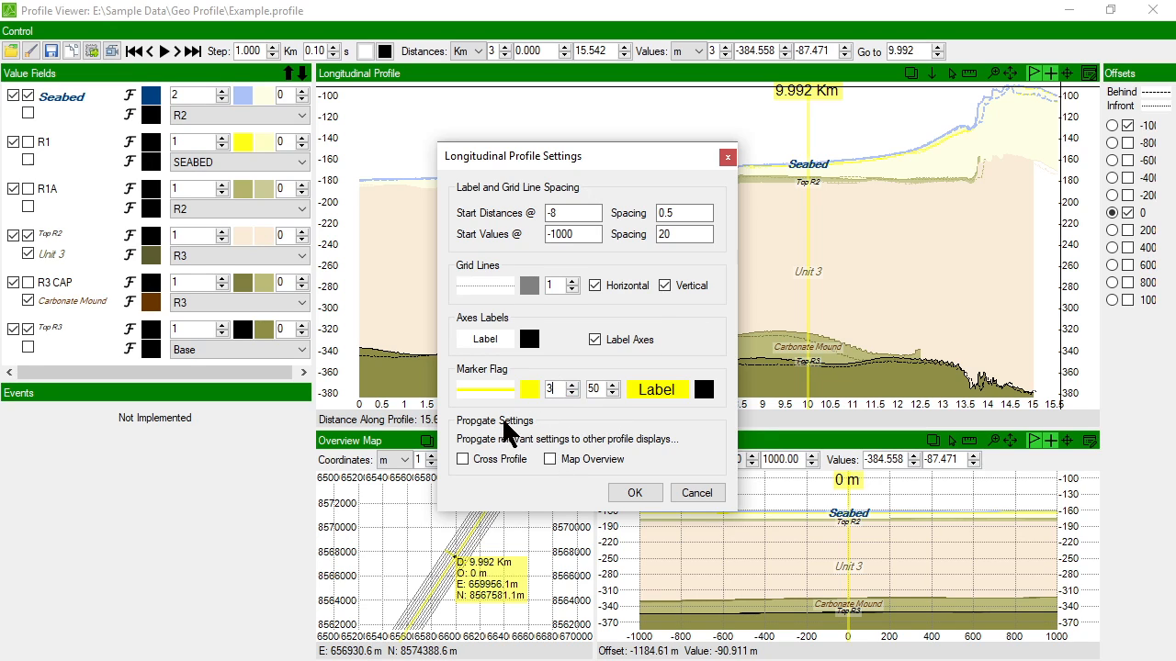
# Step: Set the longitudinal profile's marker flag colour to red and apply the settings
pyautogui.moveTo(613, 170); pyautogui.dragTo(601, 104)
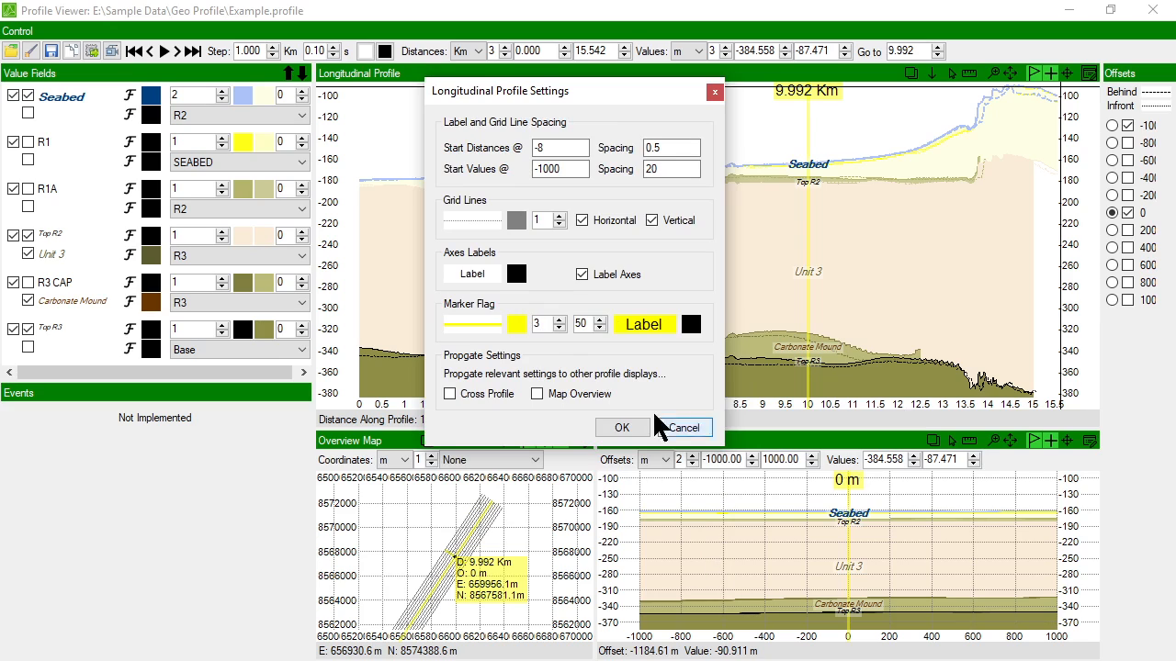
pyautogui.click(519, 324)
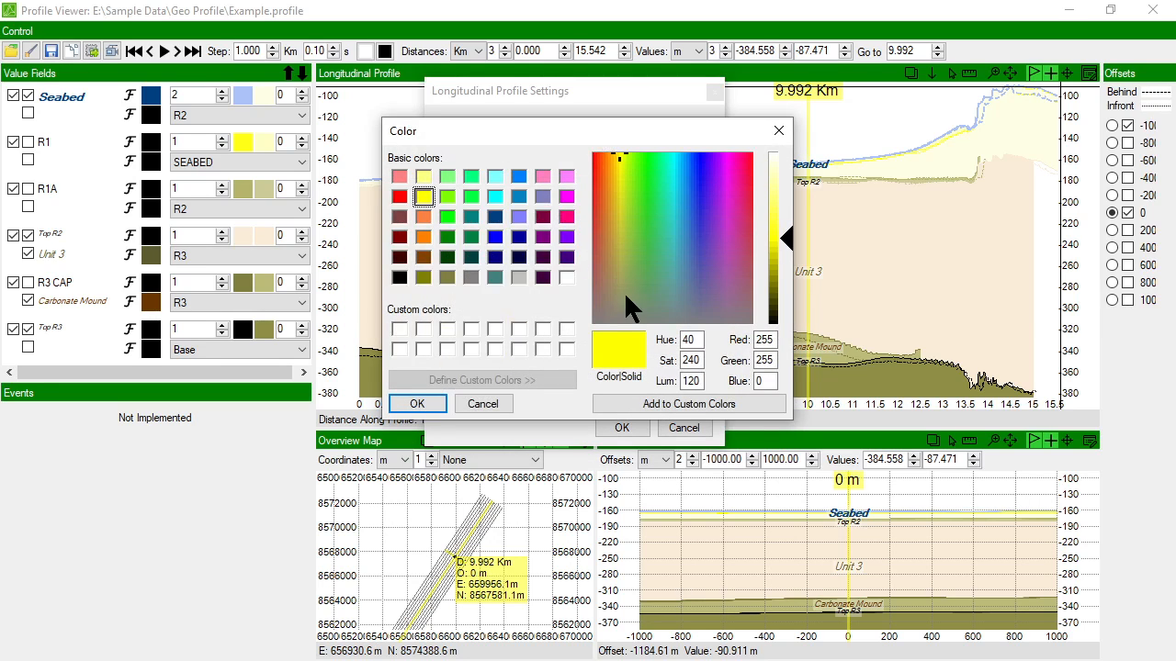
pyautogui.click(399, 196)
pyautogui.click(416, 404)
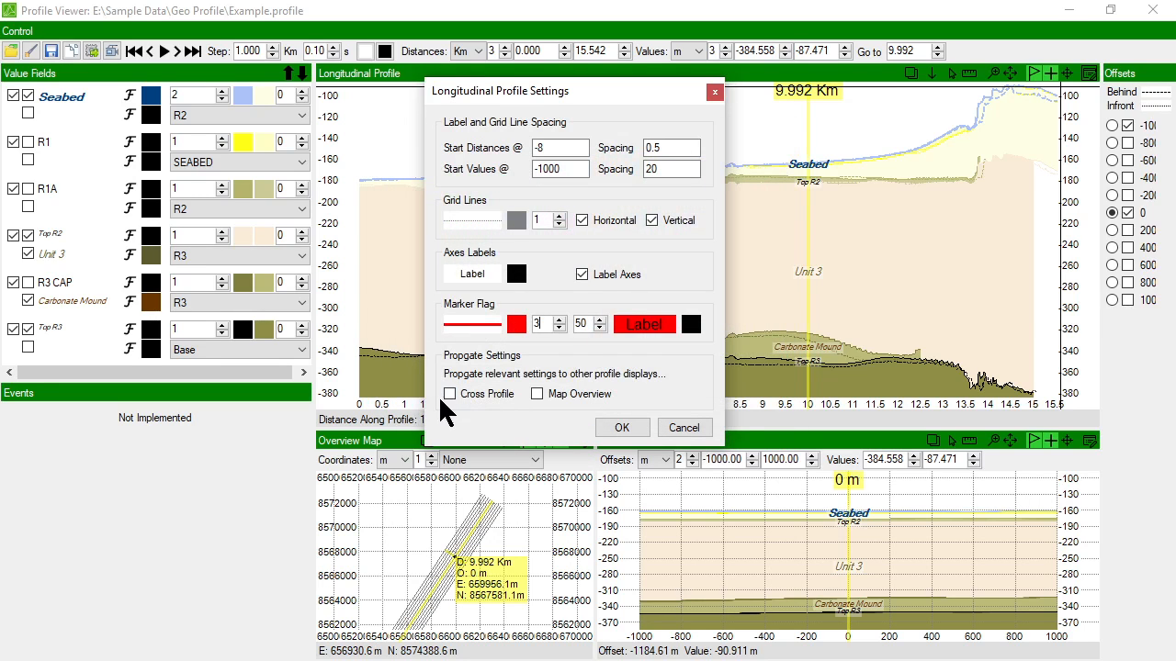
pyautogui.click(622, 429)
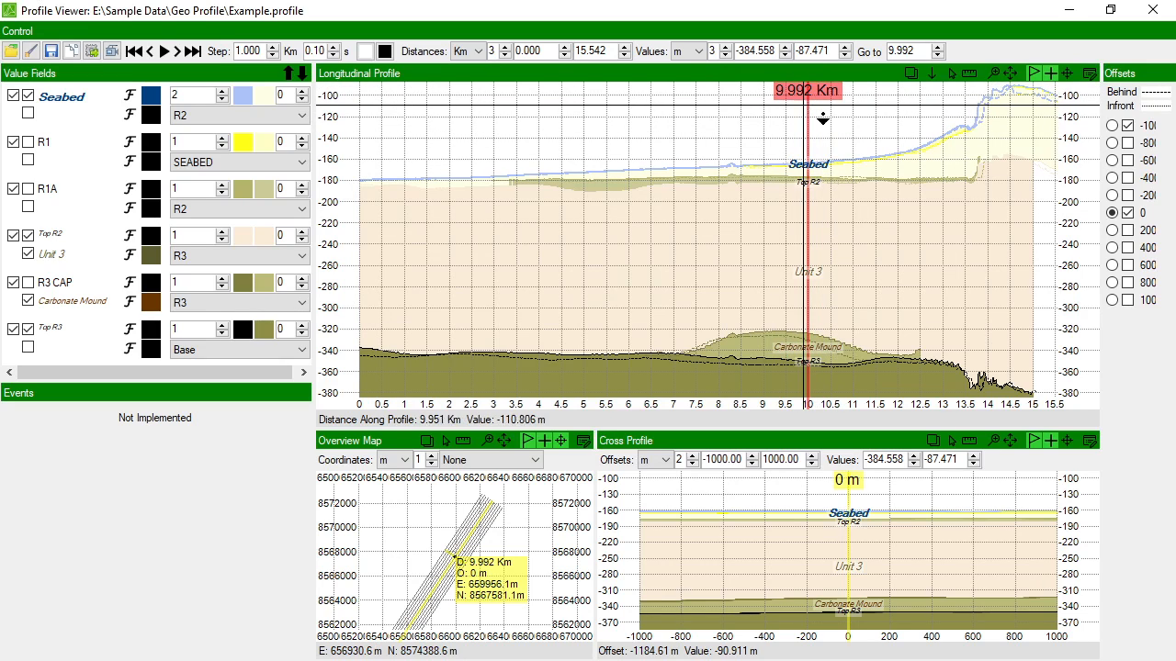
# Step: Propagate the longitudinal profile's display settings to the cross profile and the map overview
pyautogui.click(1089, 75)
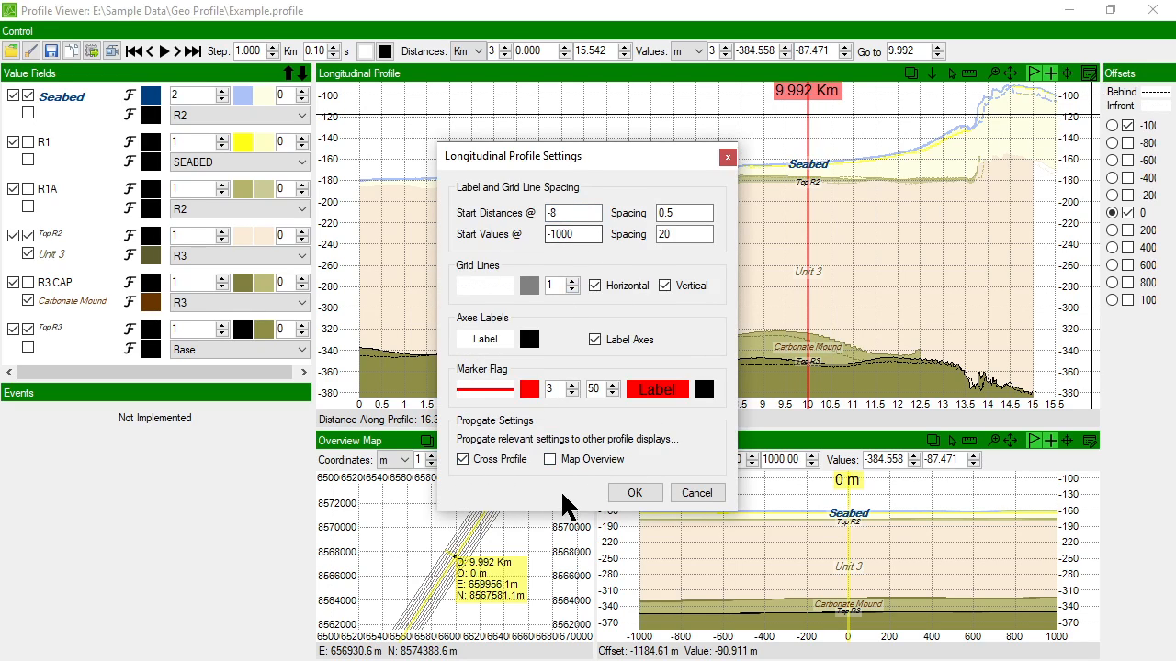
pyautogui.click(570, 463)
pyautogui.moveTo(642, 156); pyautogui.dragTo(659, 110)
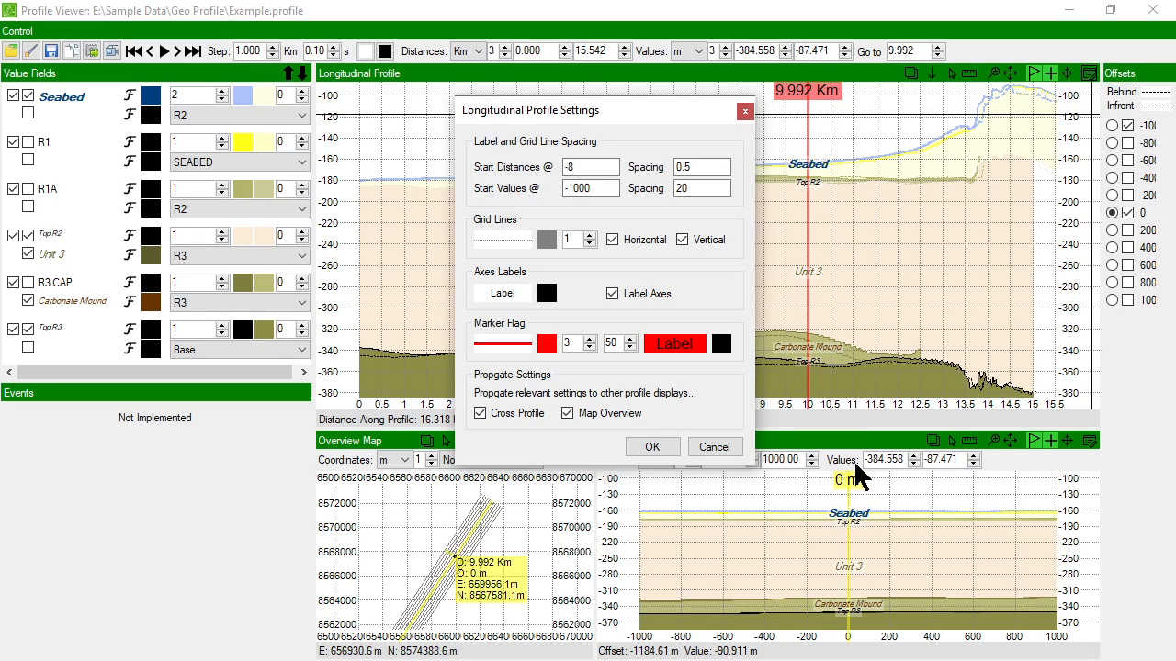
pyautogui.click(650, 448)
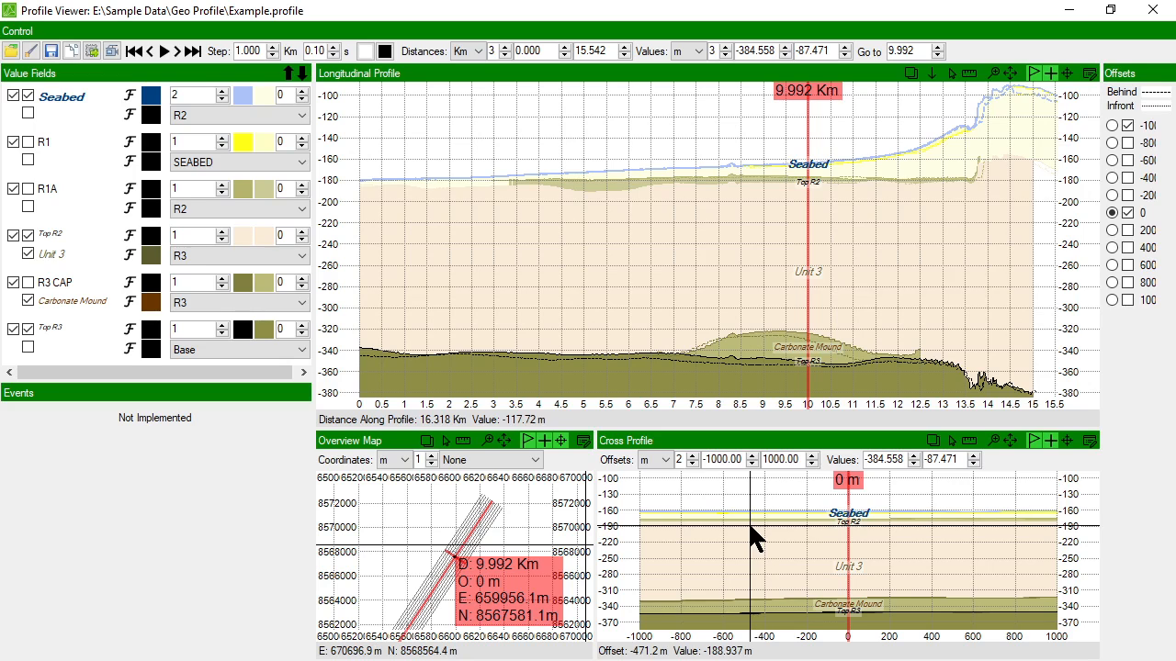
# Step: Set the longitudinal profile's marker flag colour to yellow and propagate the settings to the cross profile and map overview
pyautogui.click(1091, 72)
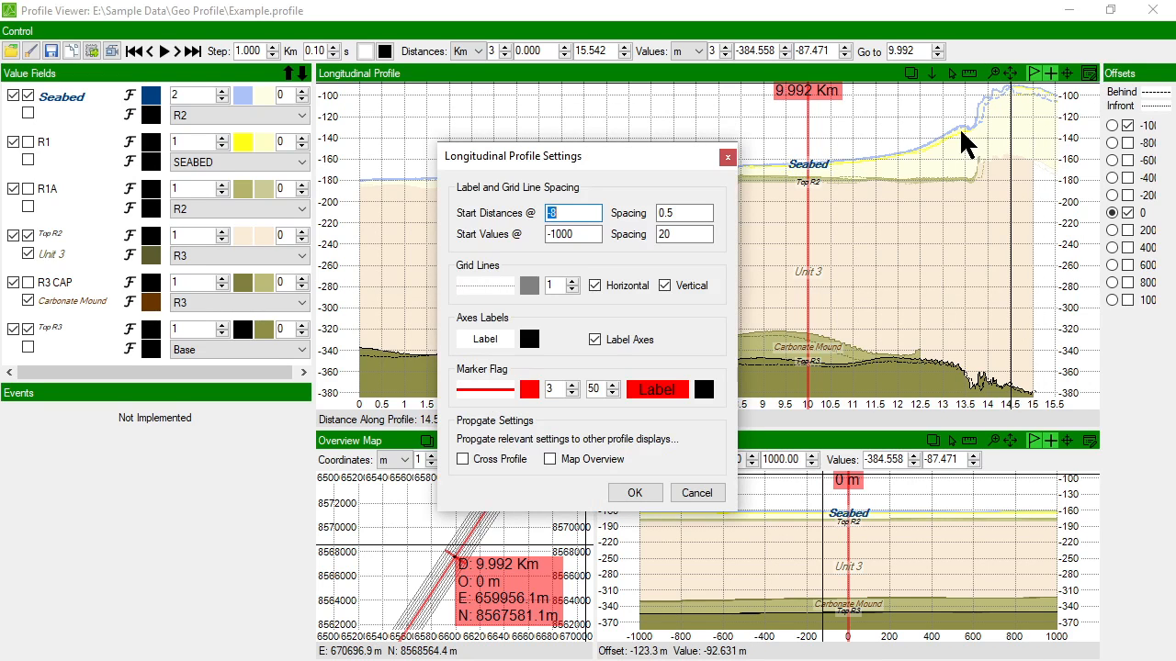
pyautogui.click(532, 391)
pyautogui.click(423, 197)
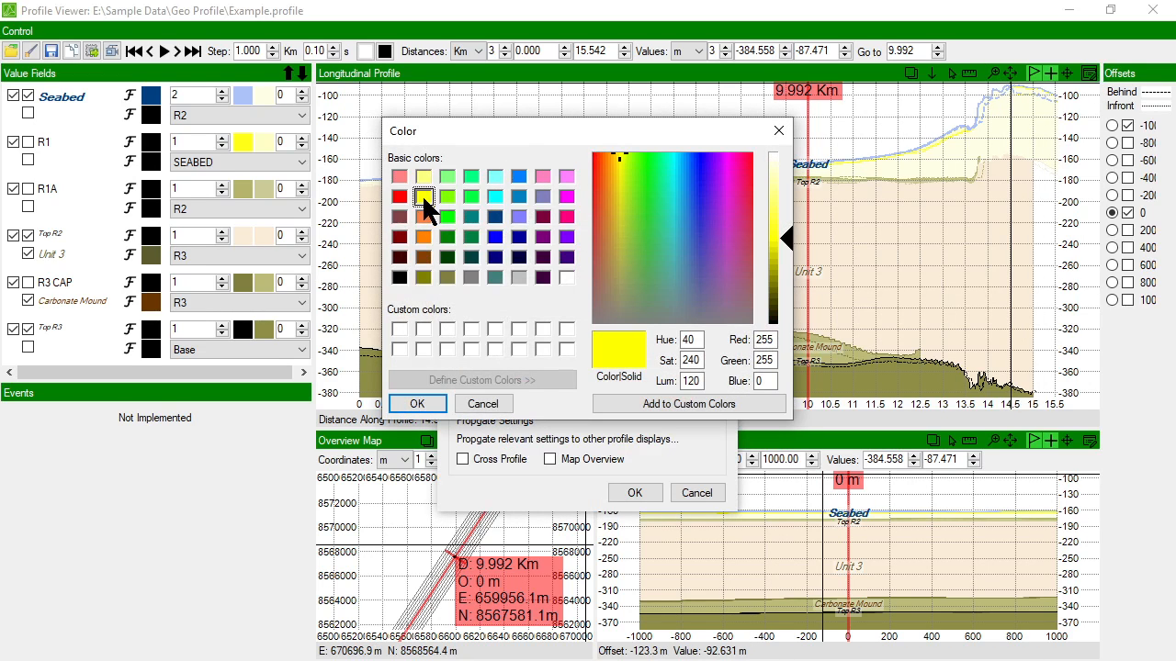
pyautogui.click(417, 404)
pyautogui.click(504, 462)
pyautogui.click(589, 465)
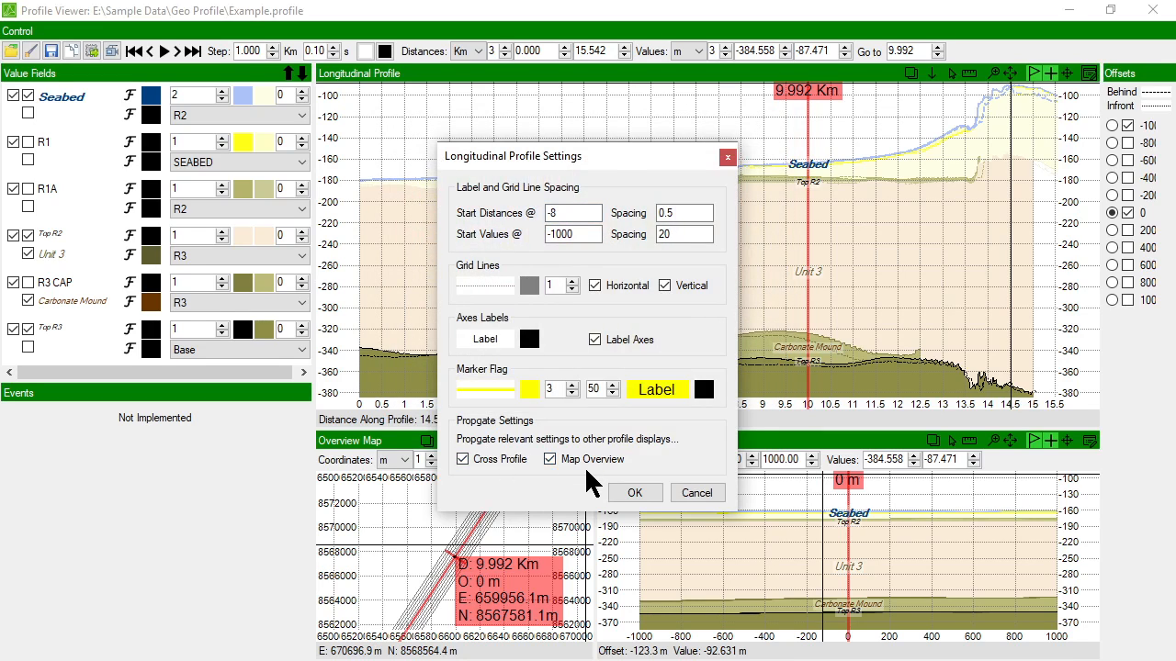
pyautogui.click(632, 493)
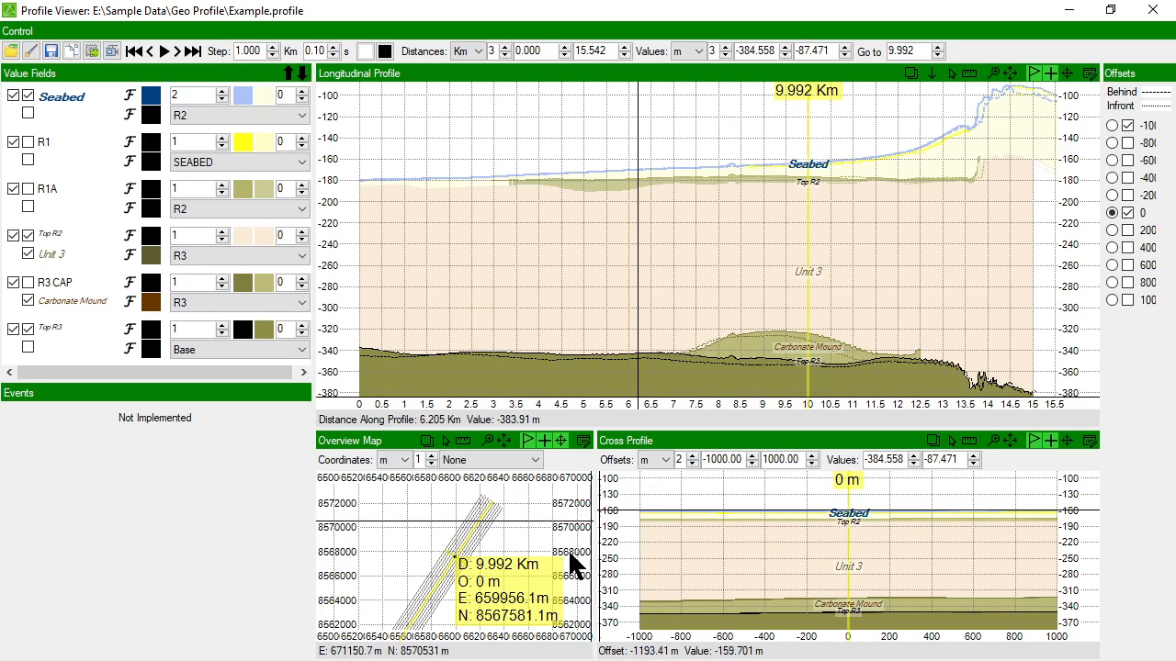
# Step: Review the longitudinal profile settings, then the cross profile's general, axes and markers, and reference circle settings, without changing anything
pyautogui.click(1089, 73)
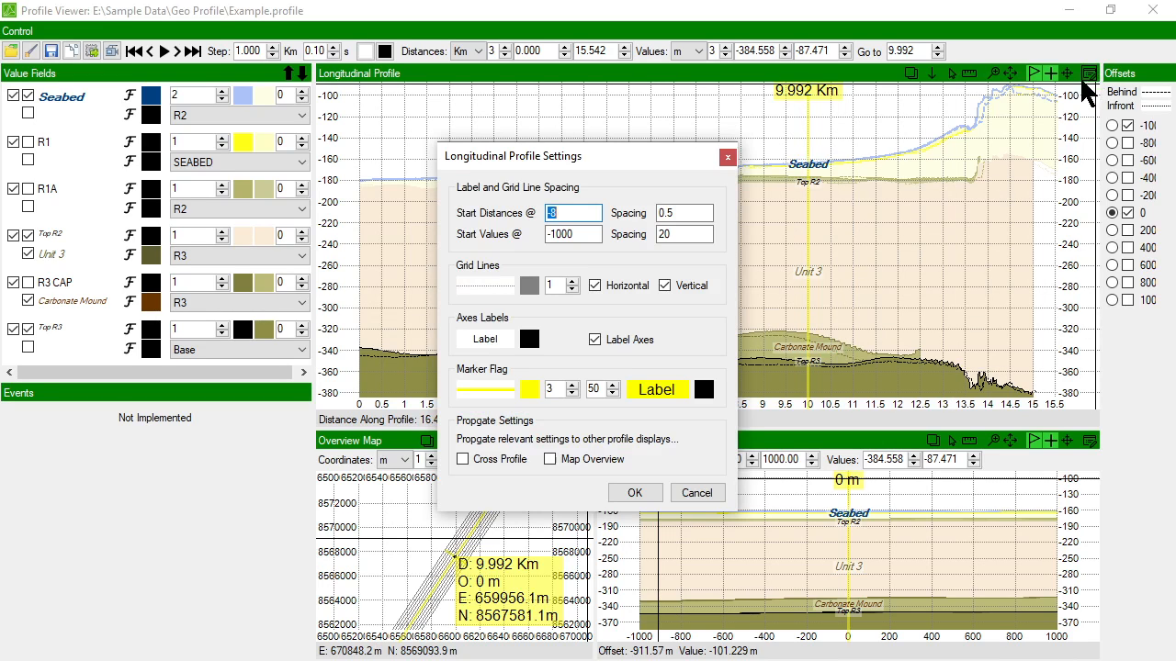
pyautogui.moveTo(663, 112); pyautogui.dragTo(661, 62)
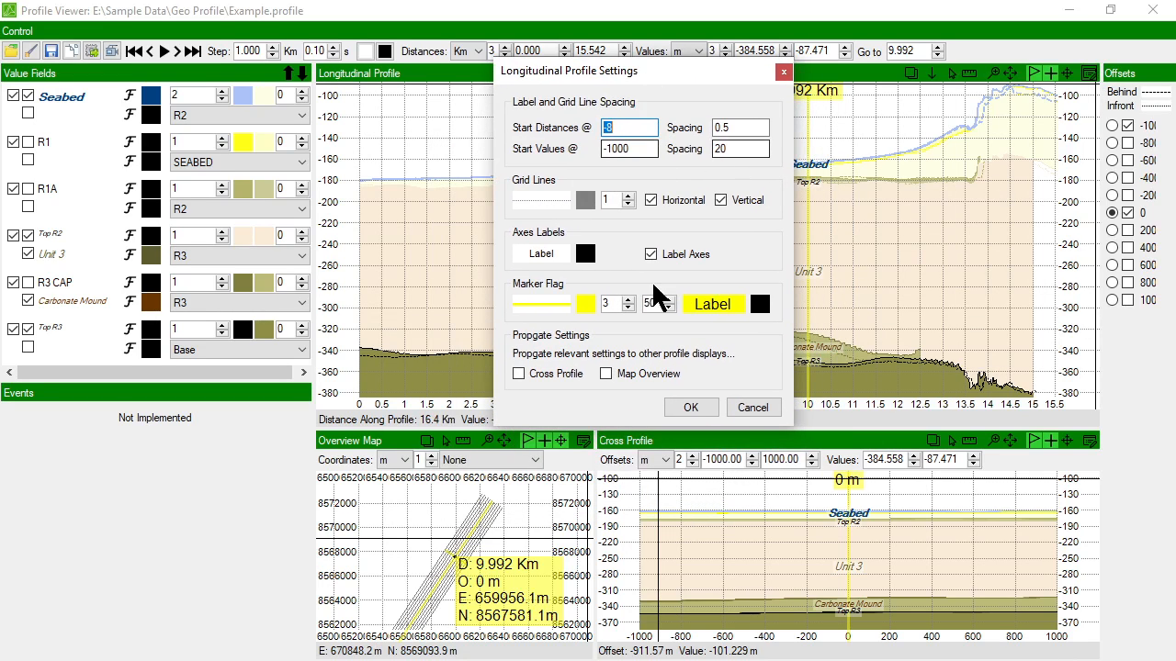
pyautogui.click(752, 408)
pyautogui.click(1090, 442)
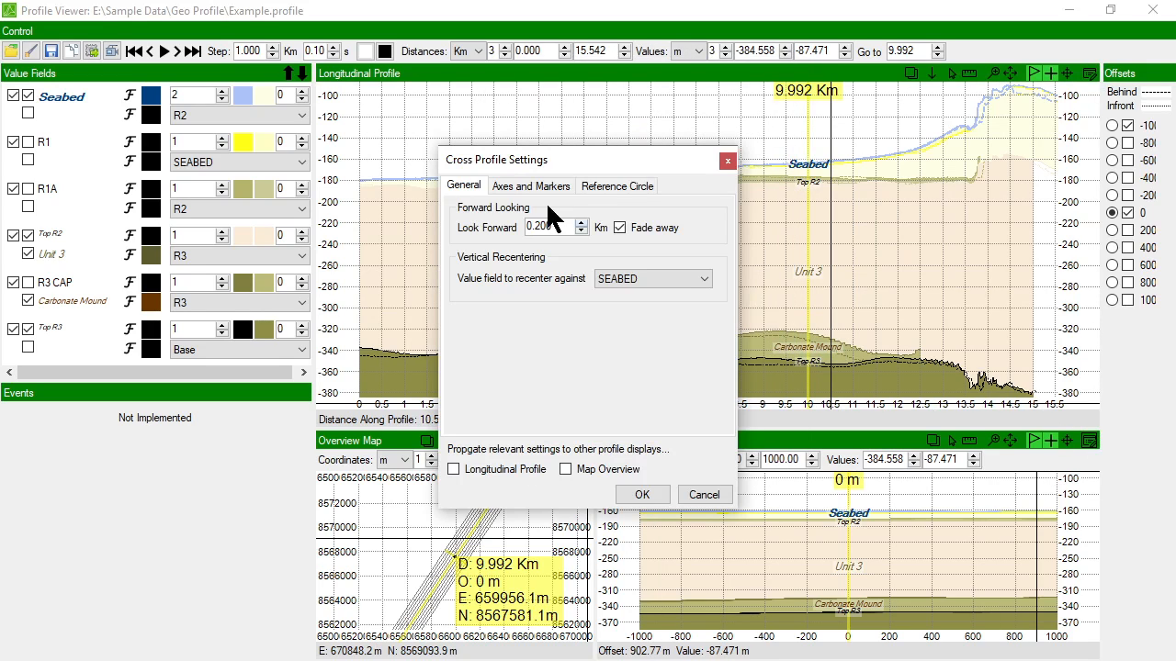
pyautogui.moveTo(540, 152); pyautogui.dragTo(508, 122)
pyautogui.click(554, 170)
pyautogui.click(625, 174)
pyautogui.click(556, 172)
pyautogui.click(487, 175)
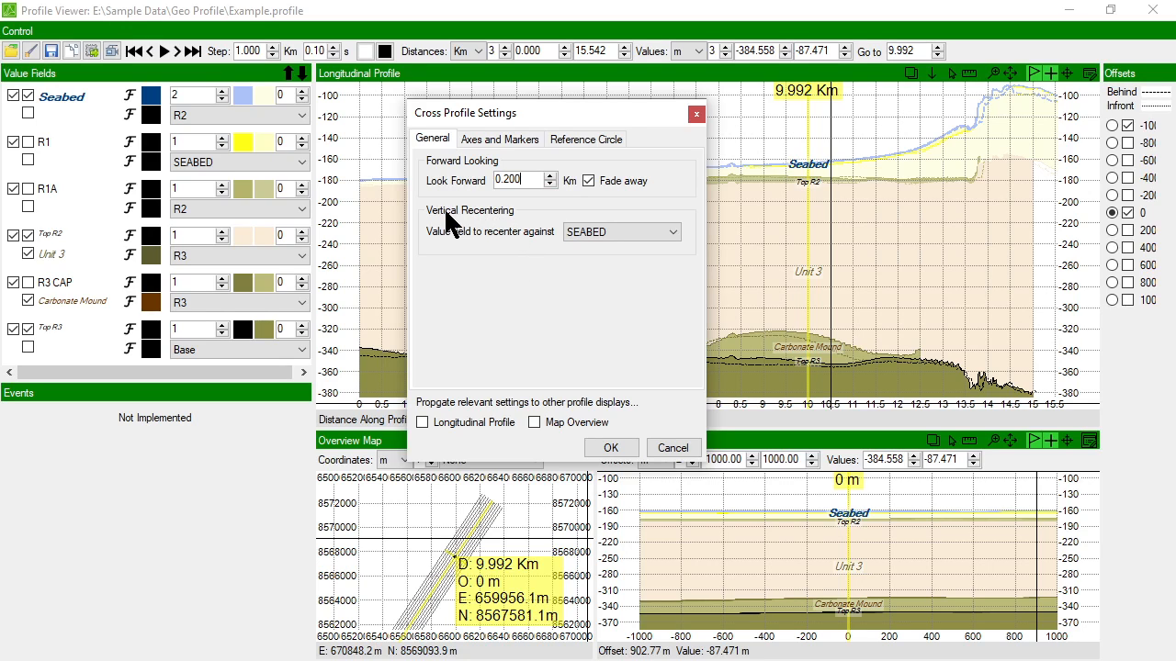
pyautogui.click(677, 447)
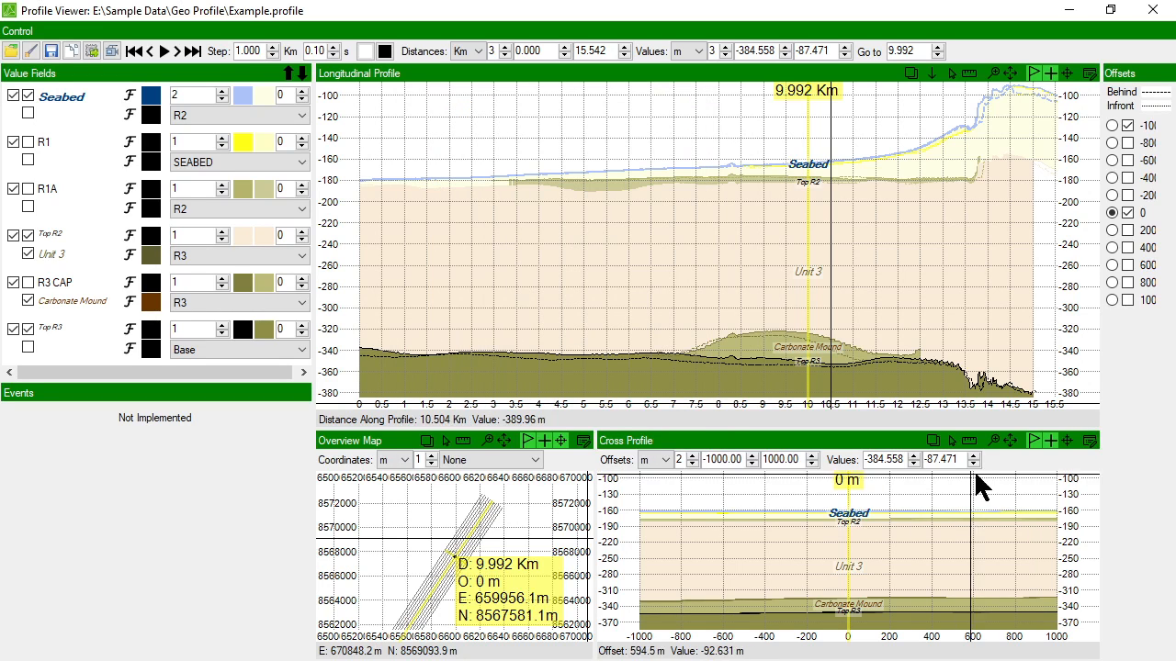
# Step: Turn on vertical recentering in the cross profile and choose R3 as the value field to recenter against
pyautogui.click(1068, 440)
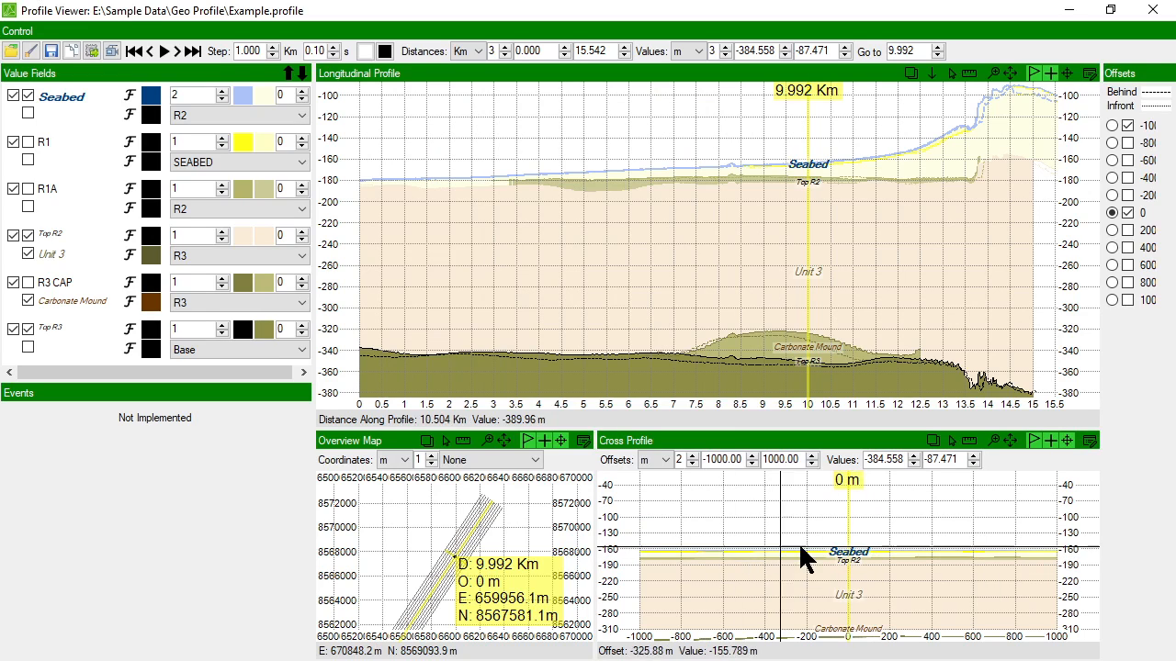
pyautogui.click(1089, 441)
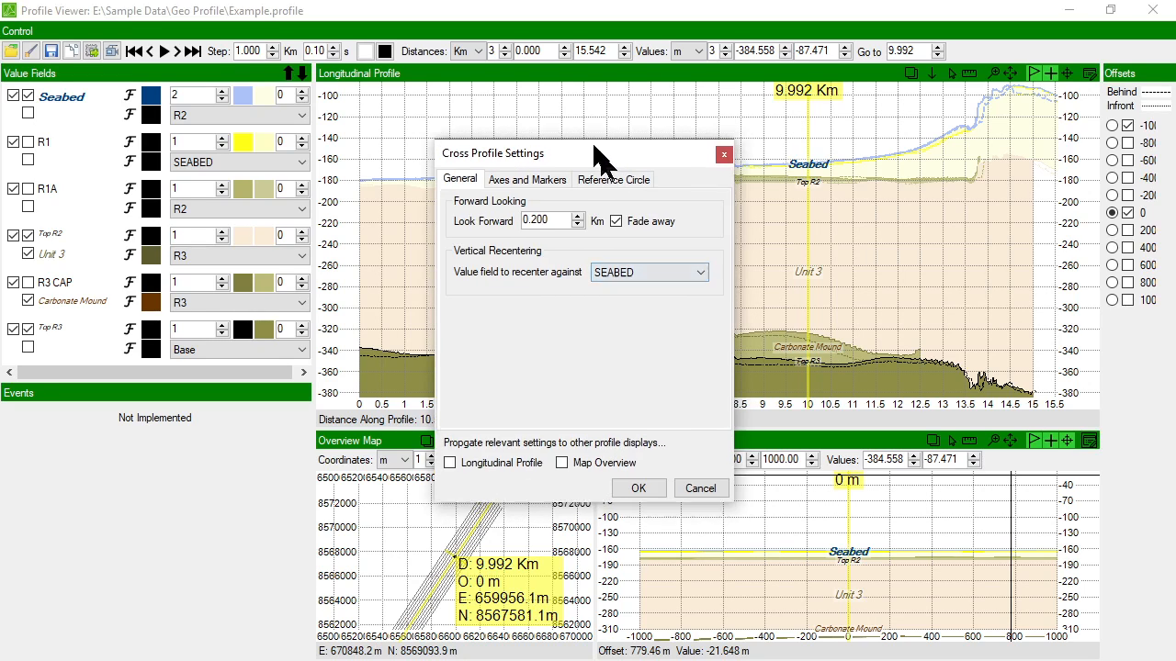
pyautogui.moveTo(598, 152); pyautogui.dragTo(552, 108)
pyautogui.click(611, 234)
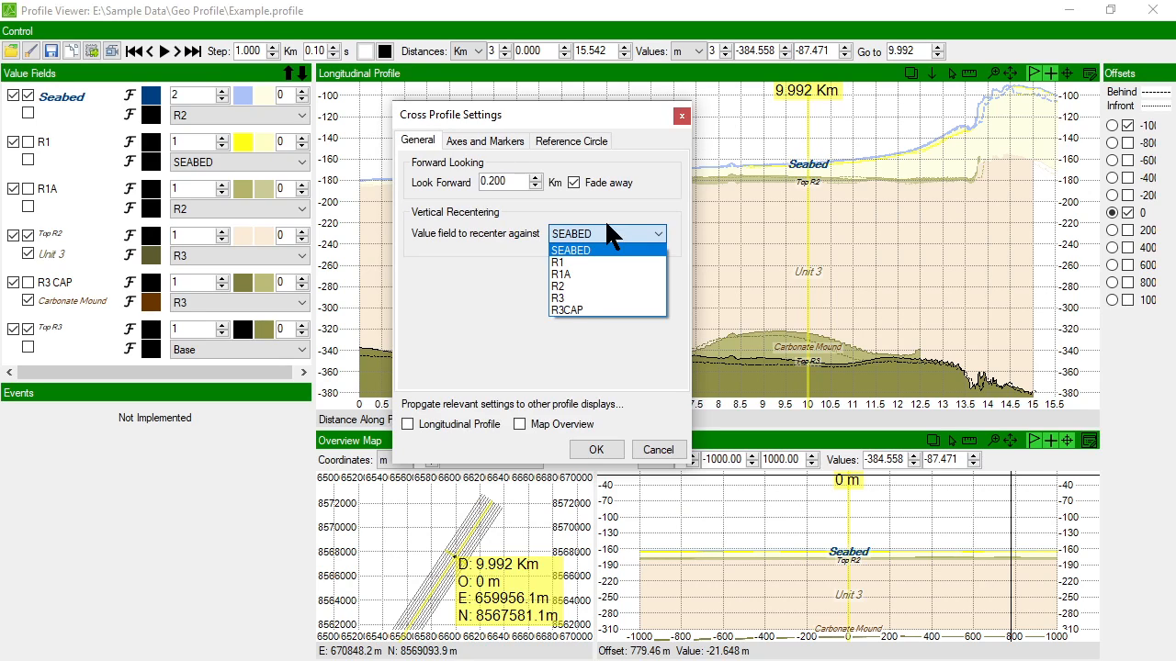
pyautogui.click(573, 298)
pyautogui.click(597, 449)
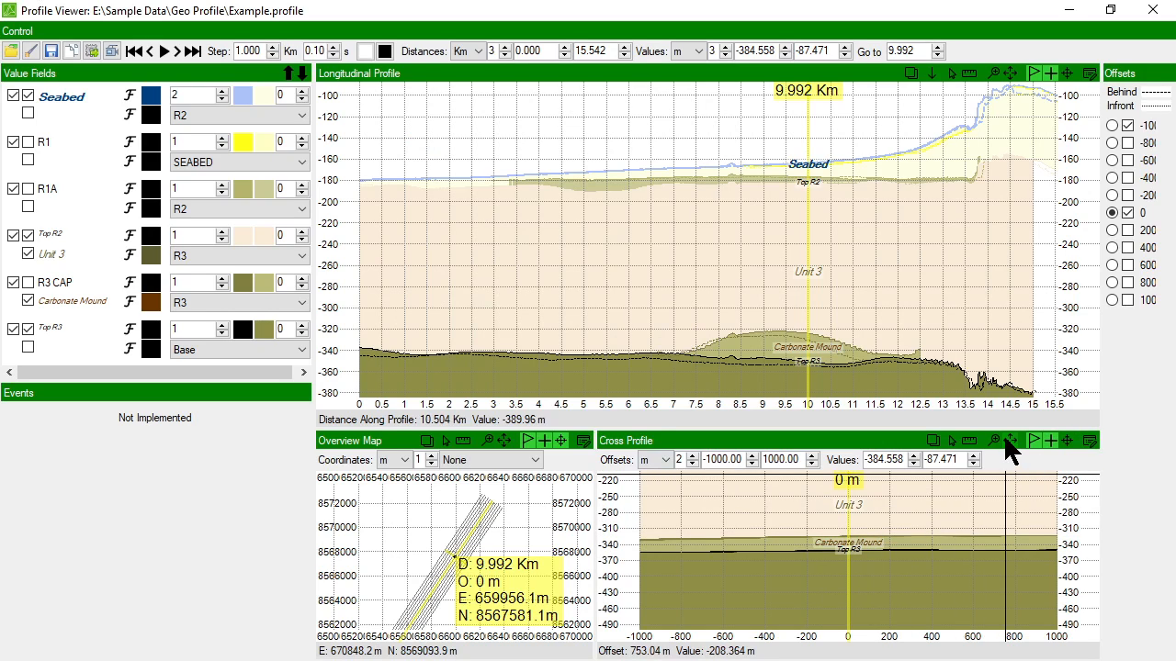
# Step: Set the cross profile's recentering value field back to SEABED and restore its full vertical extent
pyautogui.click(1089, 442)
pyautogui.click(652, 278)
pyautogui.click(621, 289)
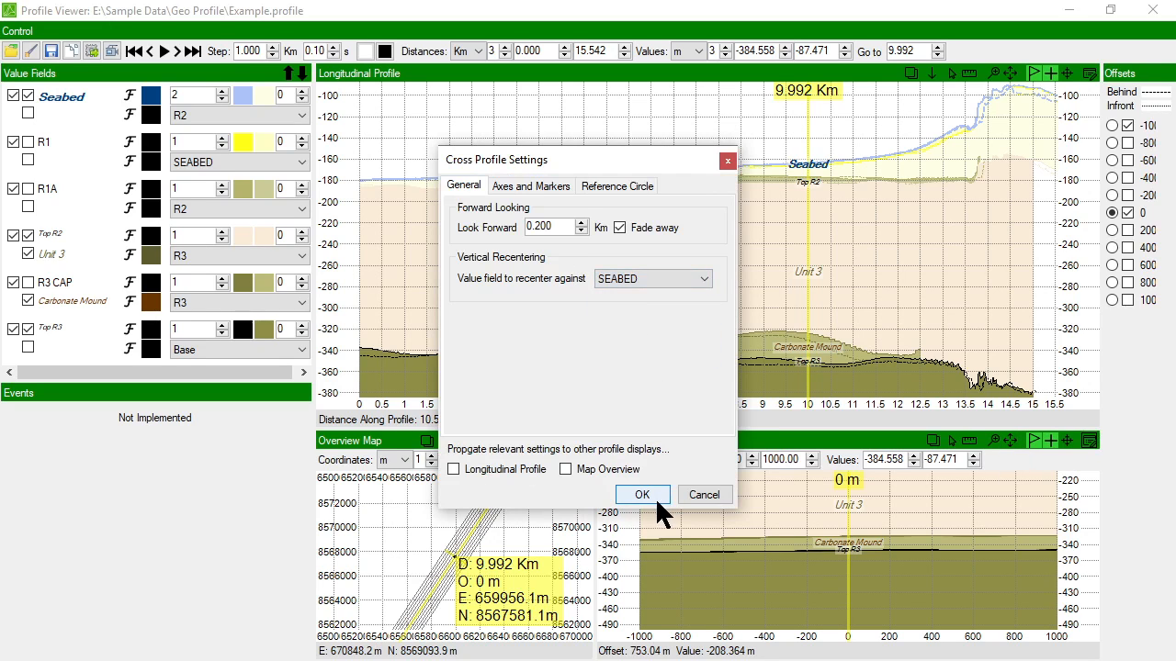
pyautogui.click(655, 497)
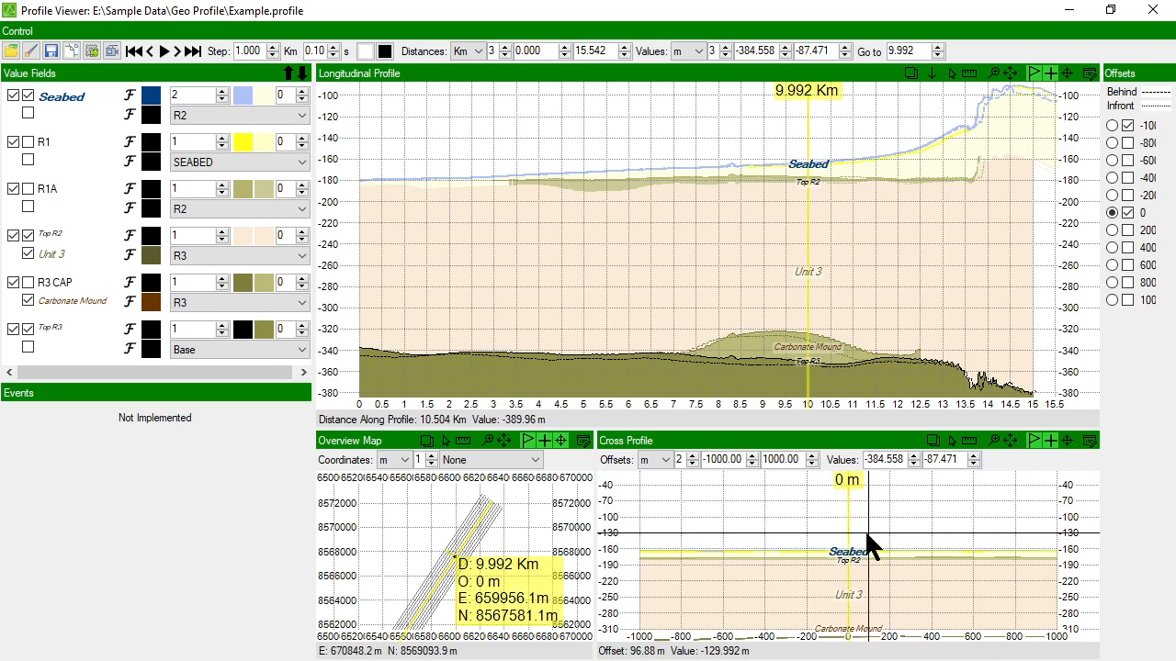
pyautogui.scroll(-1, 851, 536)
pyautogui.click(1010, 440)
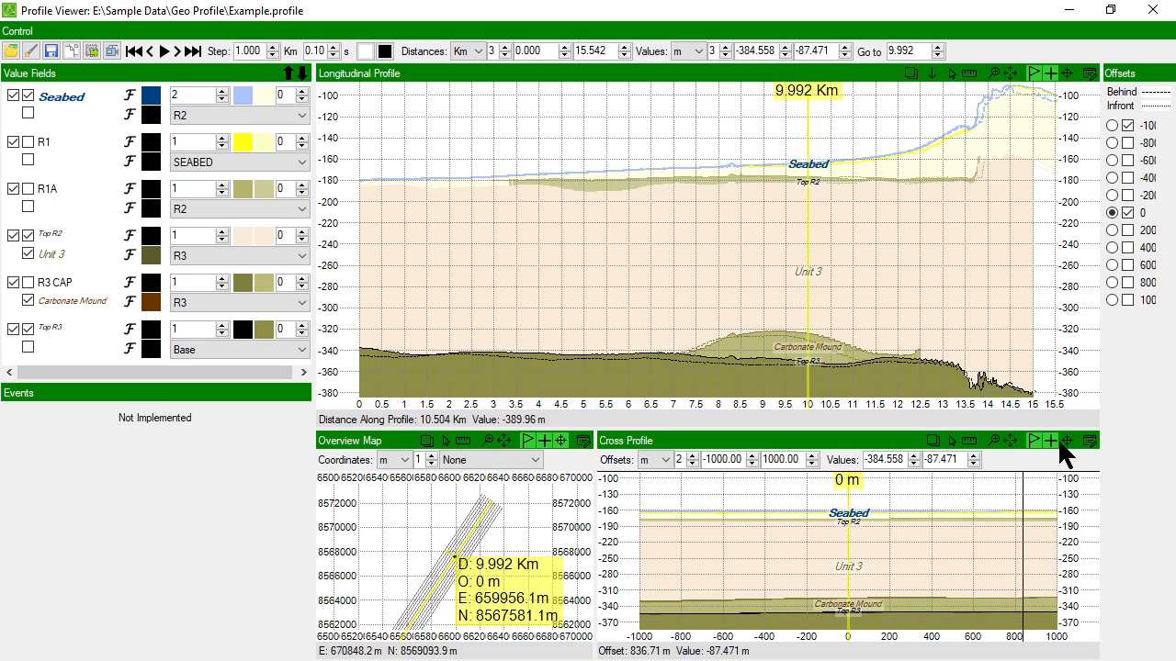
# Step: Examine the cross profile's look-forward, axes, marker and reference circle settings, and close them without changes
pyautogui.click(1089, 442)
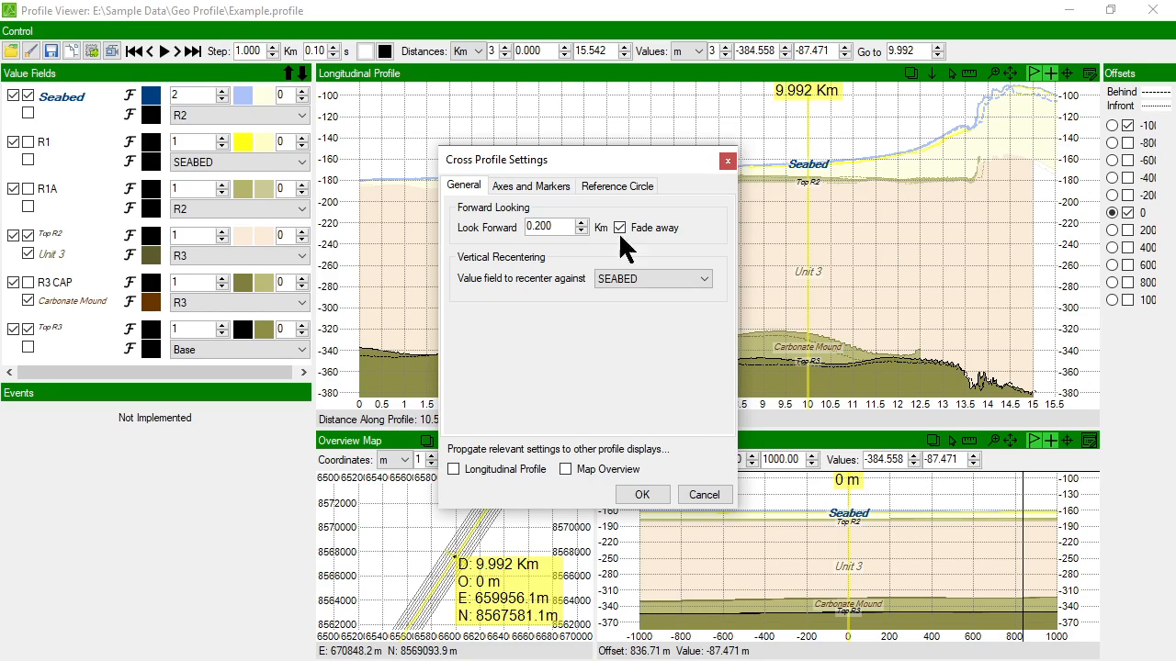
pyautogui.click(515, 186)
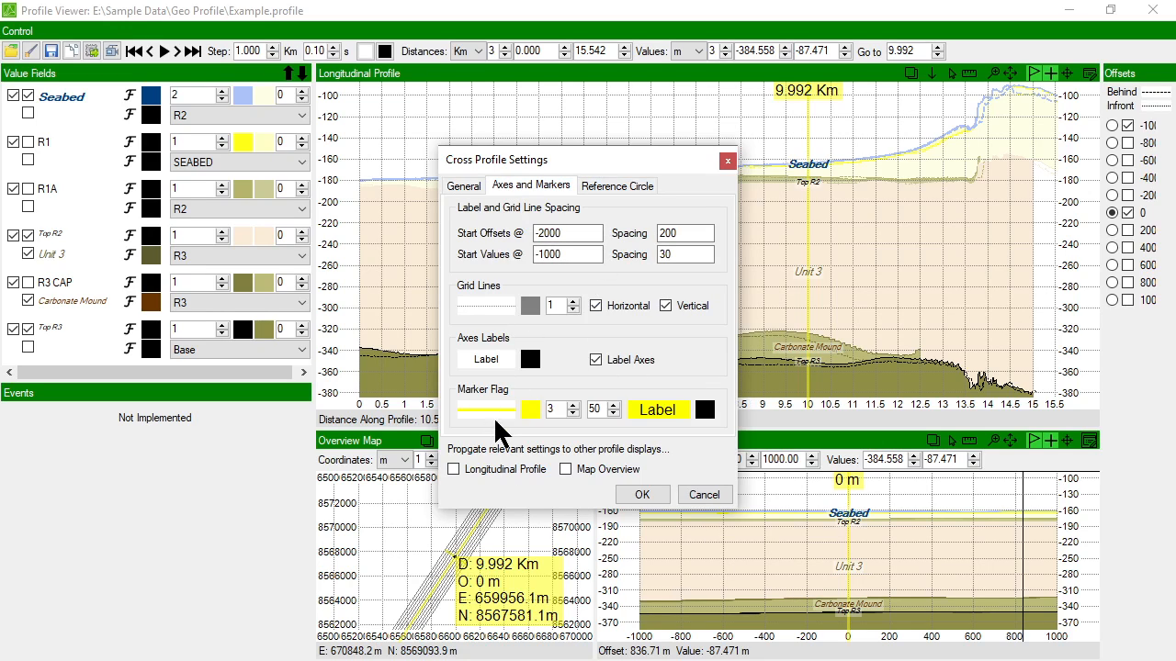
pyautogui.click(615, 188)
pyautogui.moveTo(604, 152); pyautogui.dragTo(650, 130)
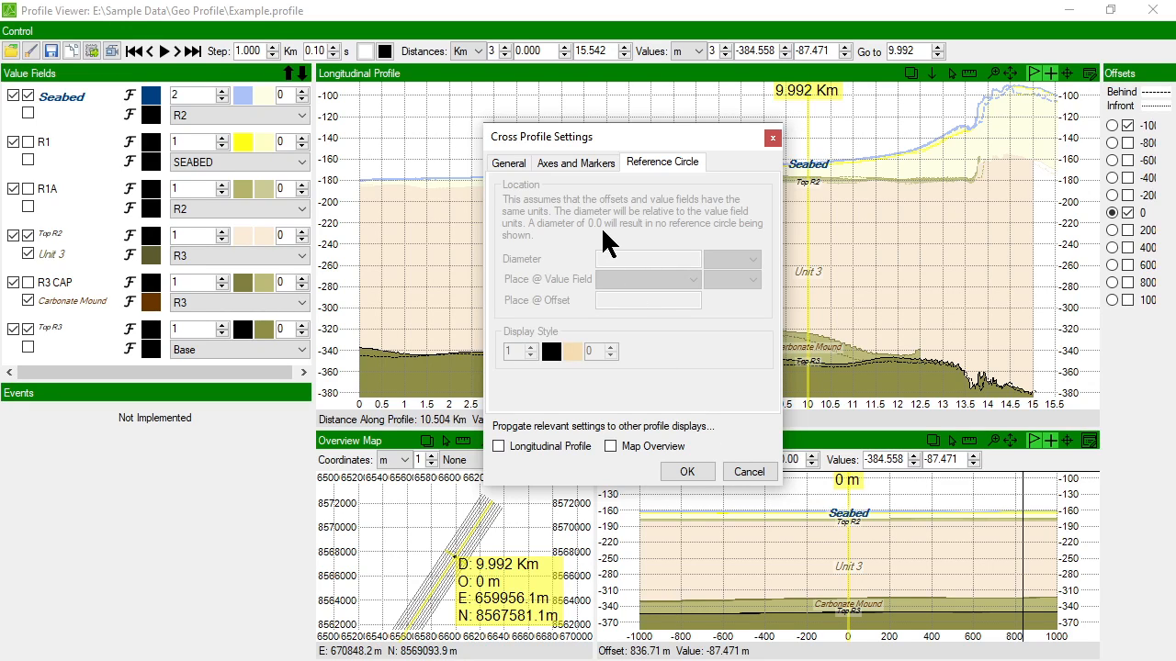
pyautogui.click(576, 163)
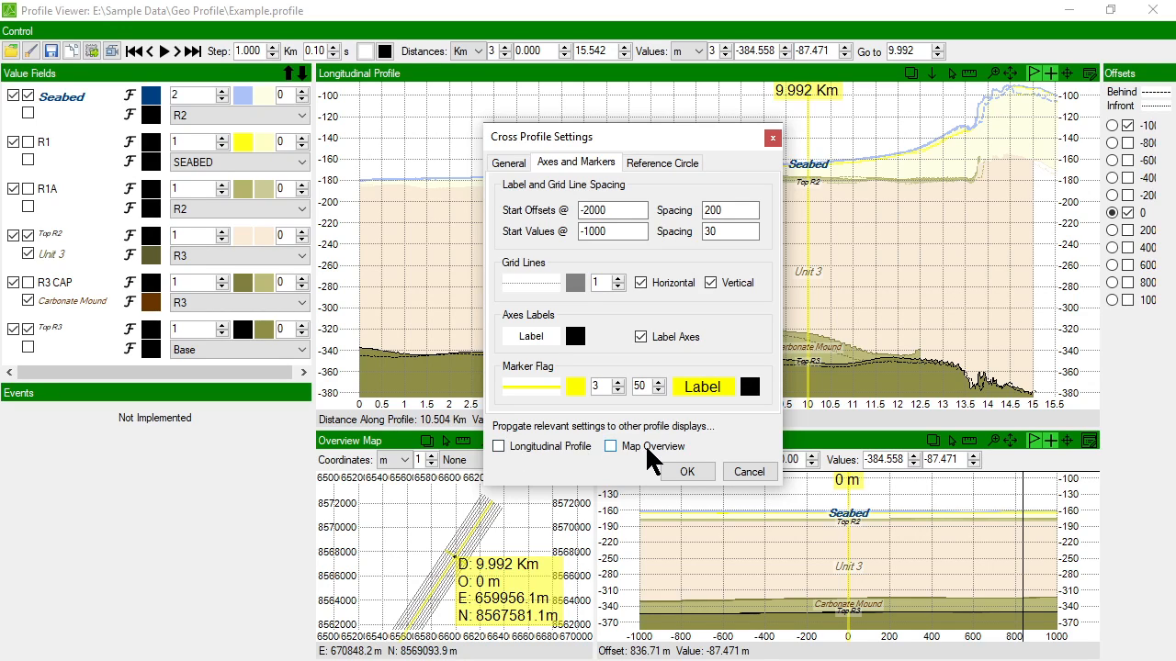
pyautogui.click(520, 166)
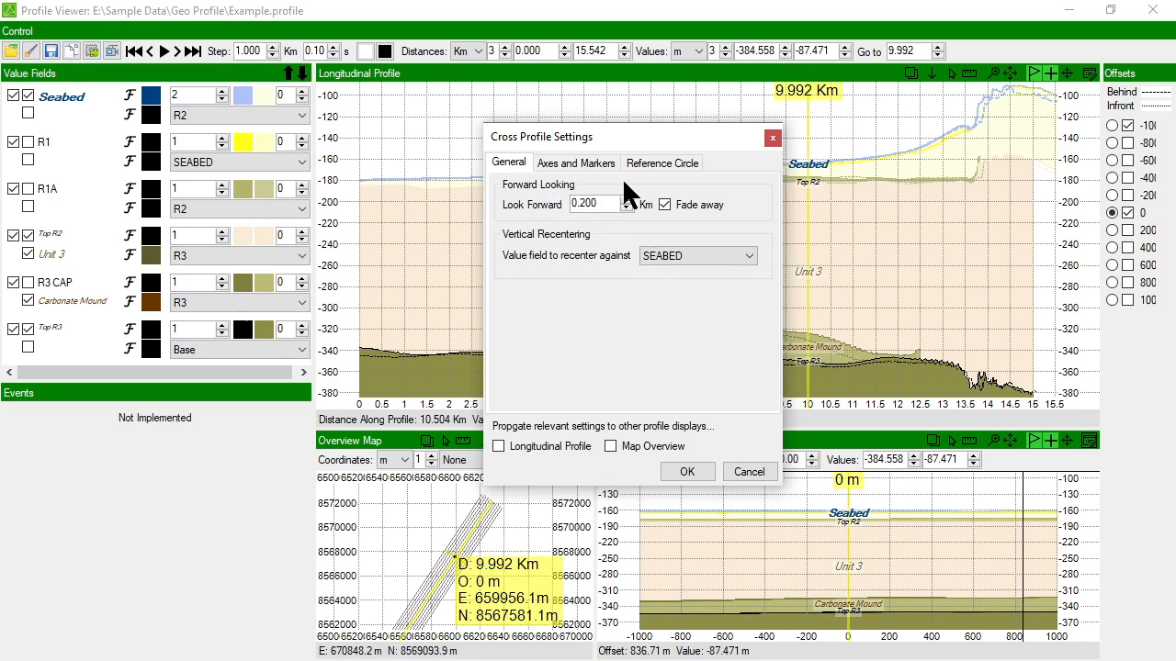
pyautogui.click(748, 472)
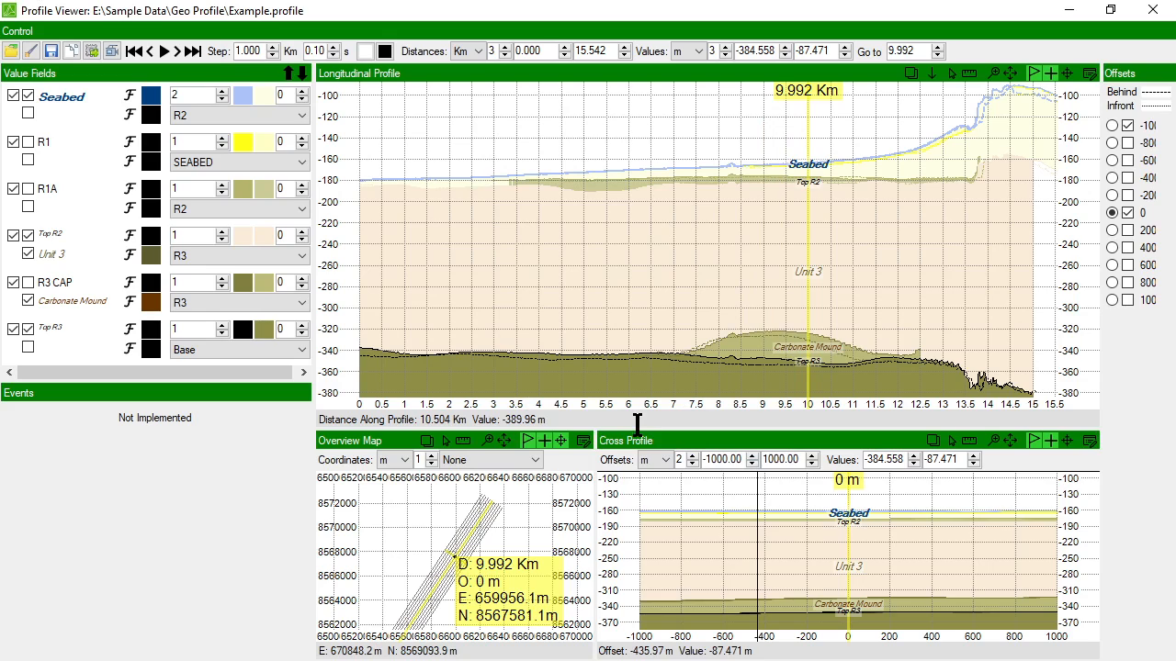
# Step: Set the overview map's label and grid line spacing to 5000
pyautogui.click(585, 437)
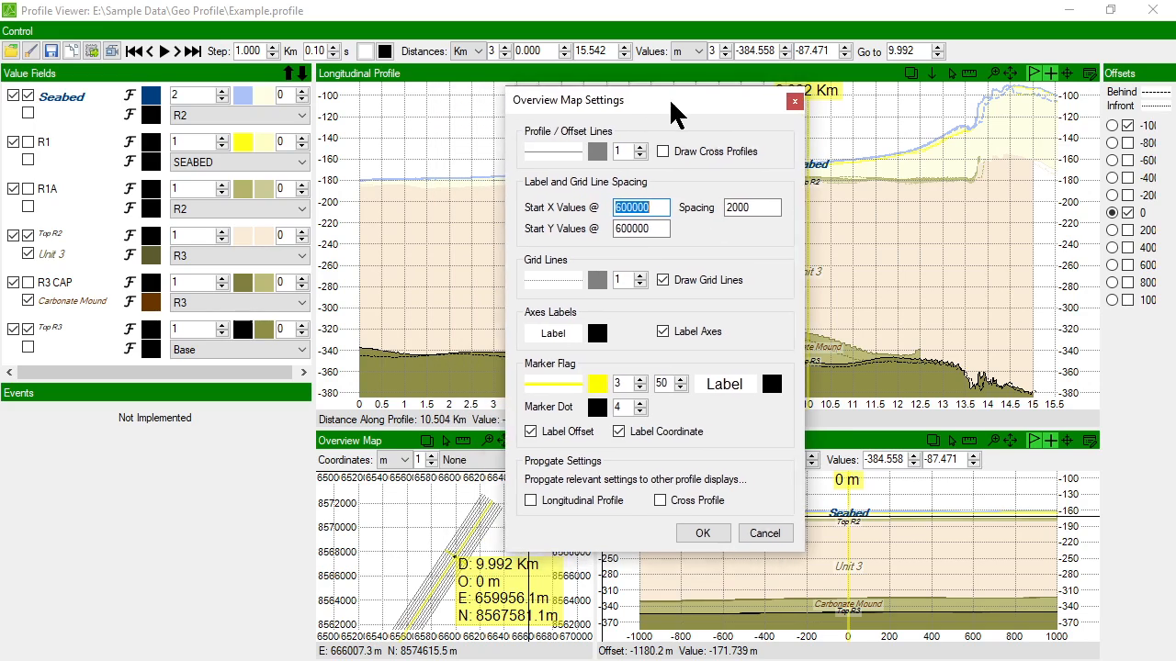
pyautogui.moveTo(672, 111); pyautogui.dragTo(675, 105)
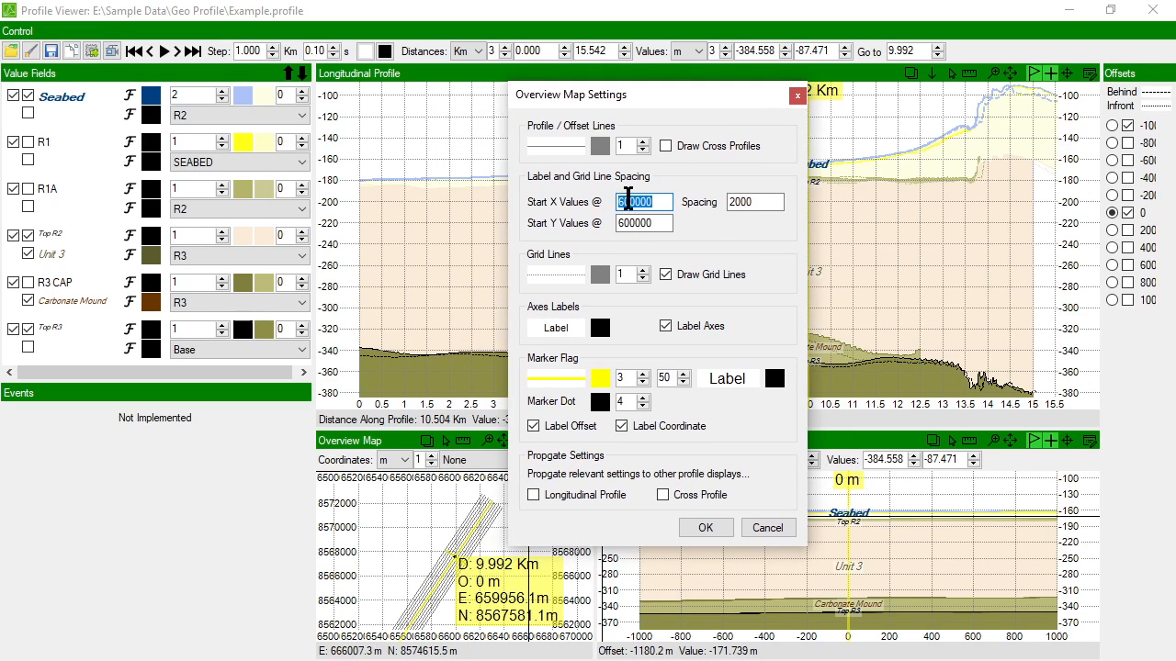
pyautogui.doubleClick(740, 202)
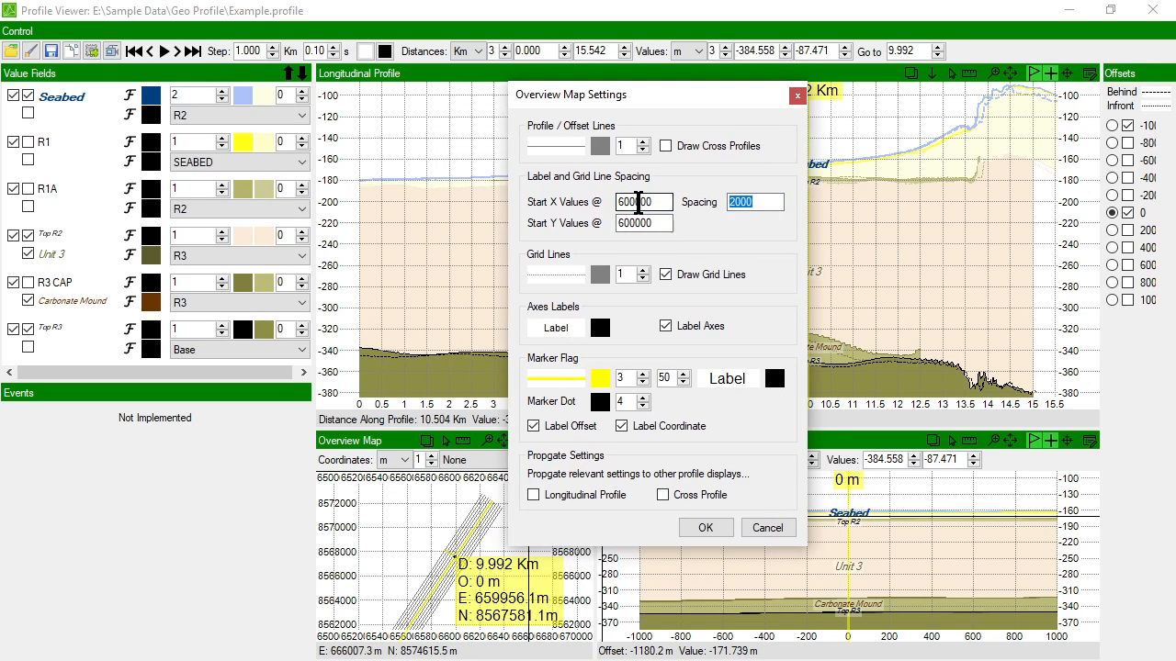
pyautogui.write('5')
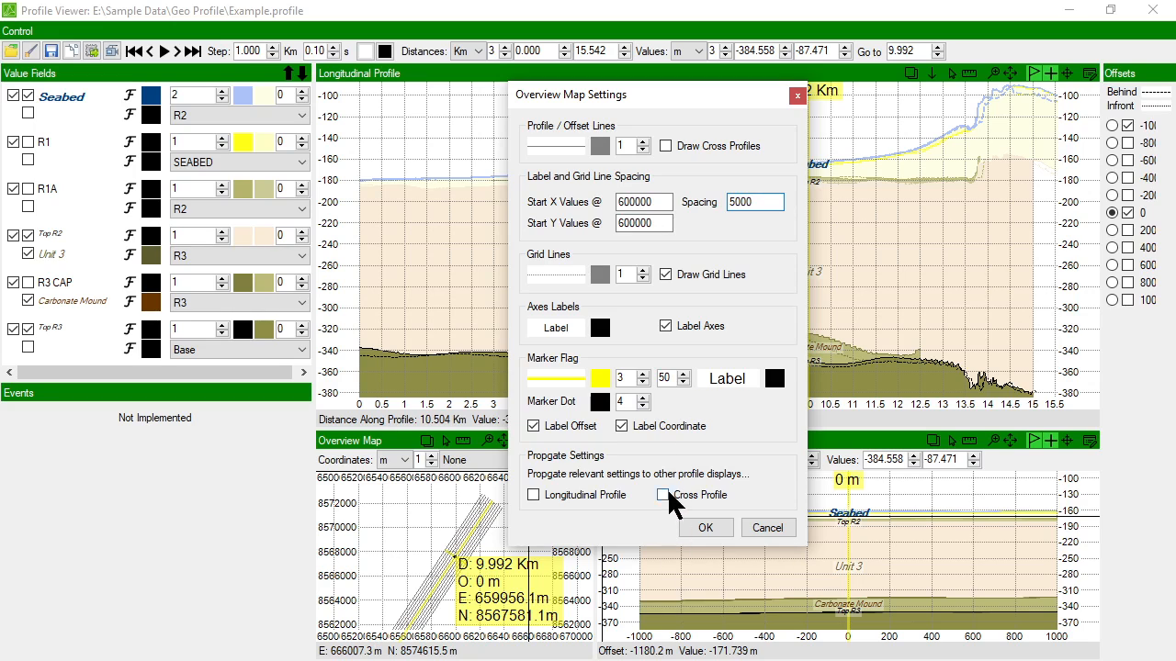
# Step: Set the overview map's marker flag label font size to 8 and apply the map settings
pyautogui.click(740, 388)
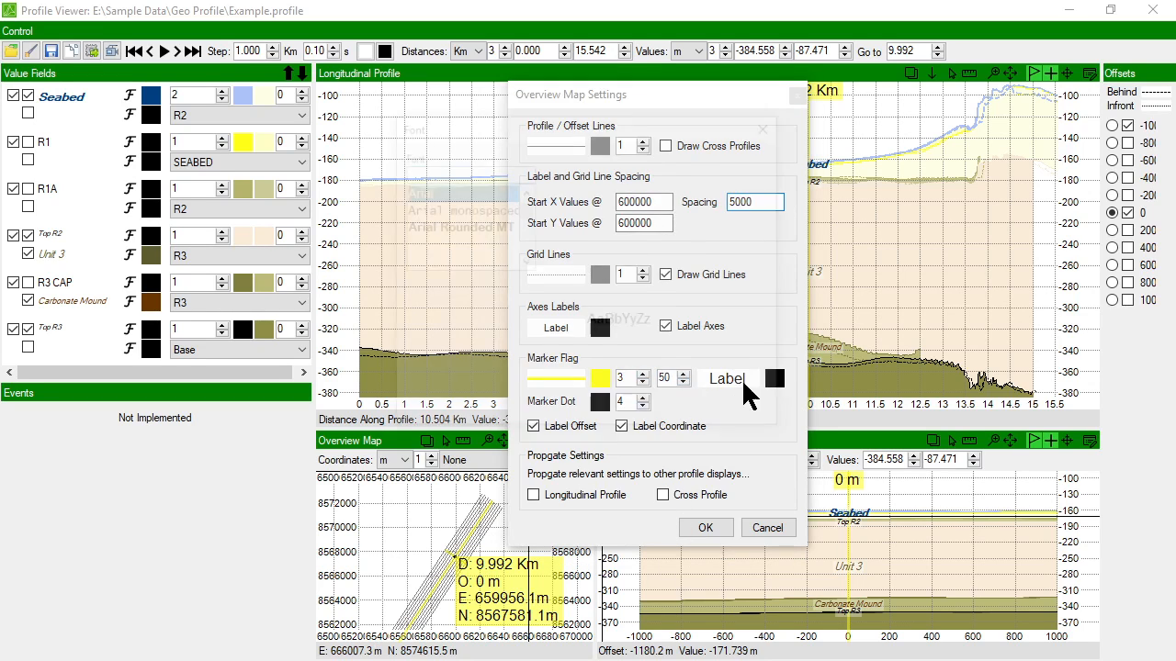
pyautogui.click(691, 189)
pyautogui.click(691, 189)
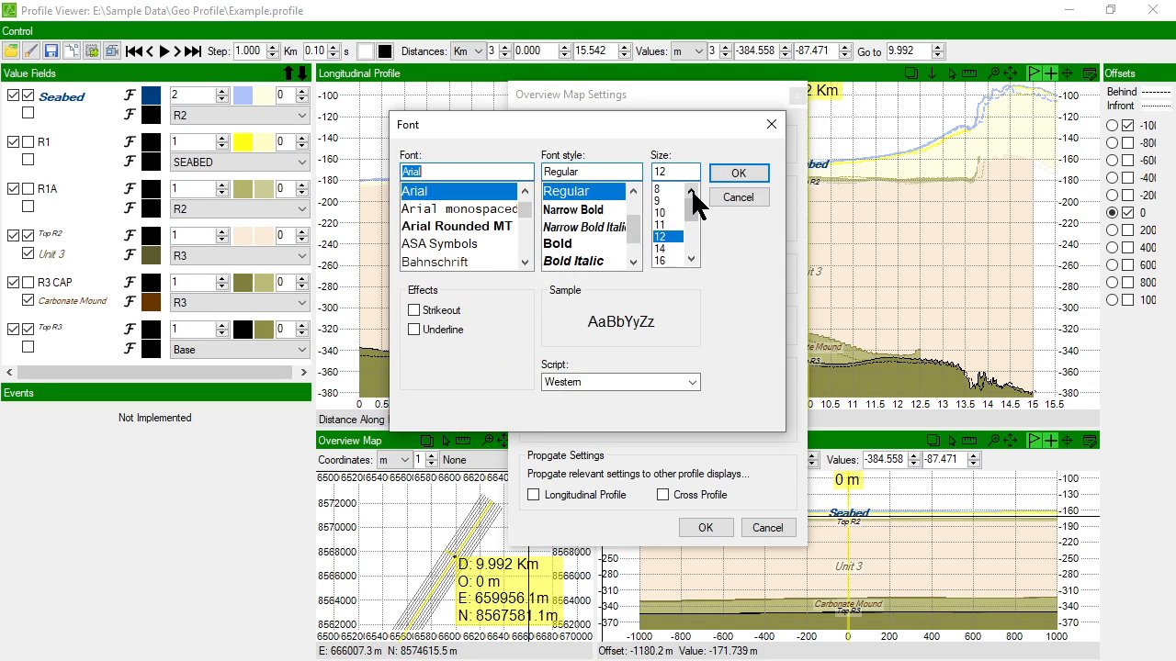
pyautogui.click(657, 188)
pyautogui.click(742, 174)
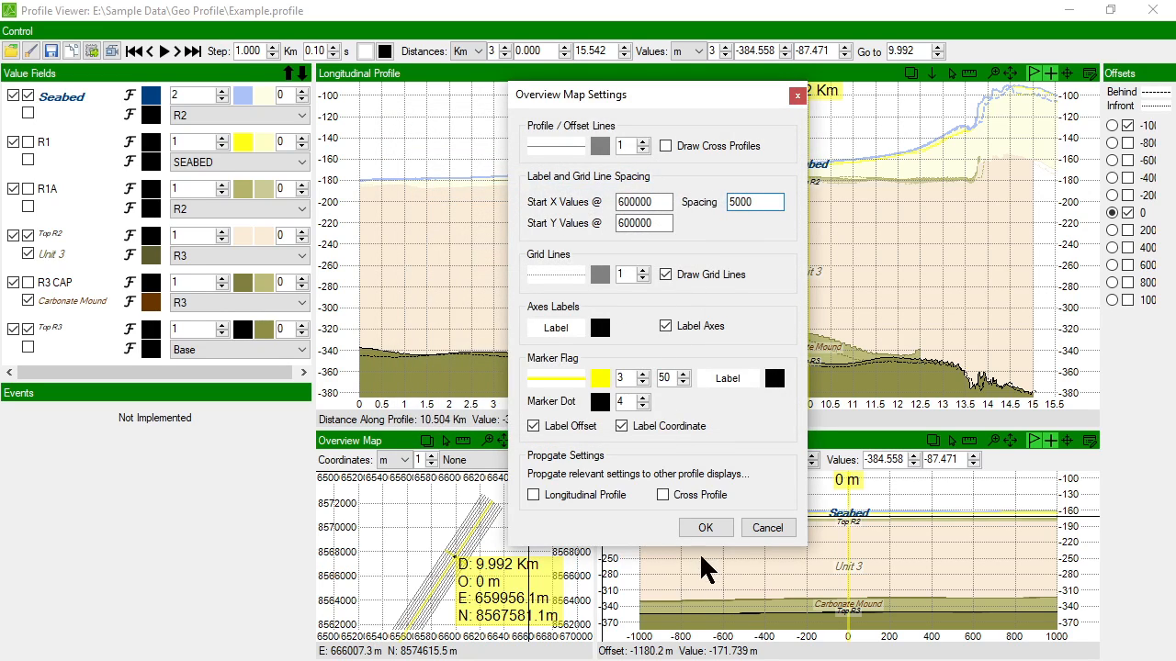
pyautogui.click(717, 530)
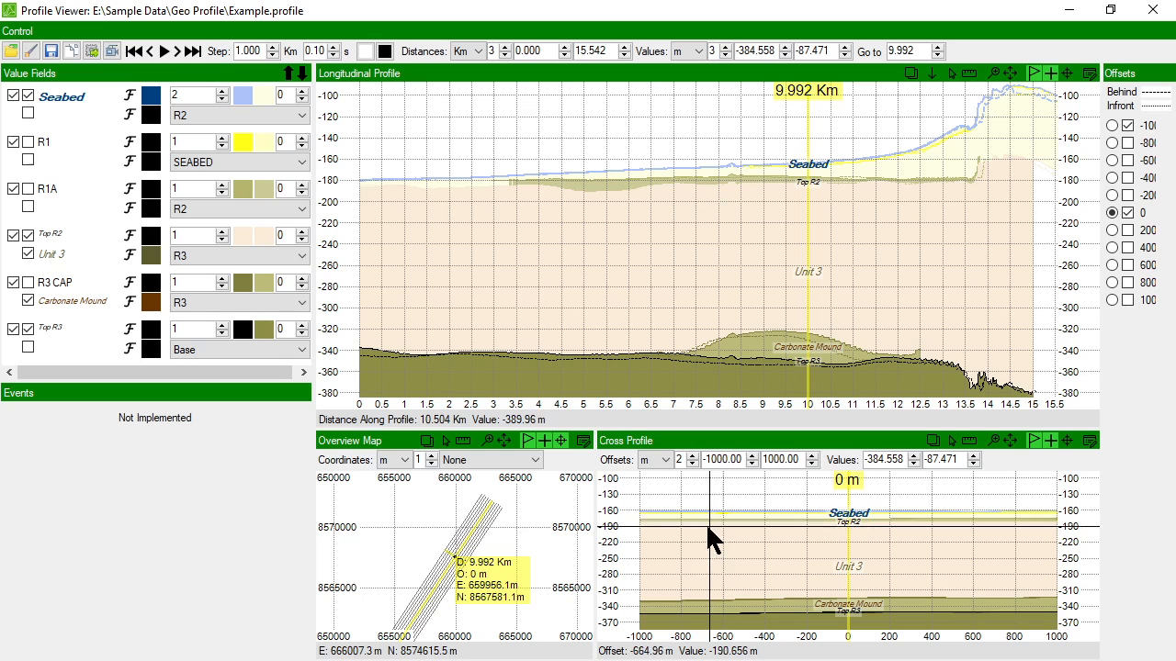
# Step: Reduce the overview map's marker flag label font size to 7 and apply the change
pyautogui.click(582, 440)
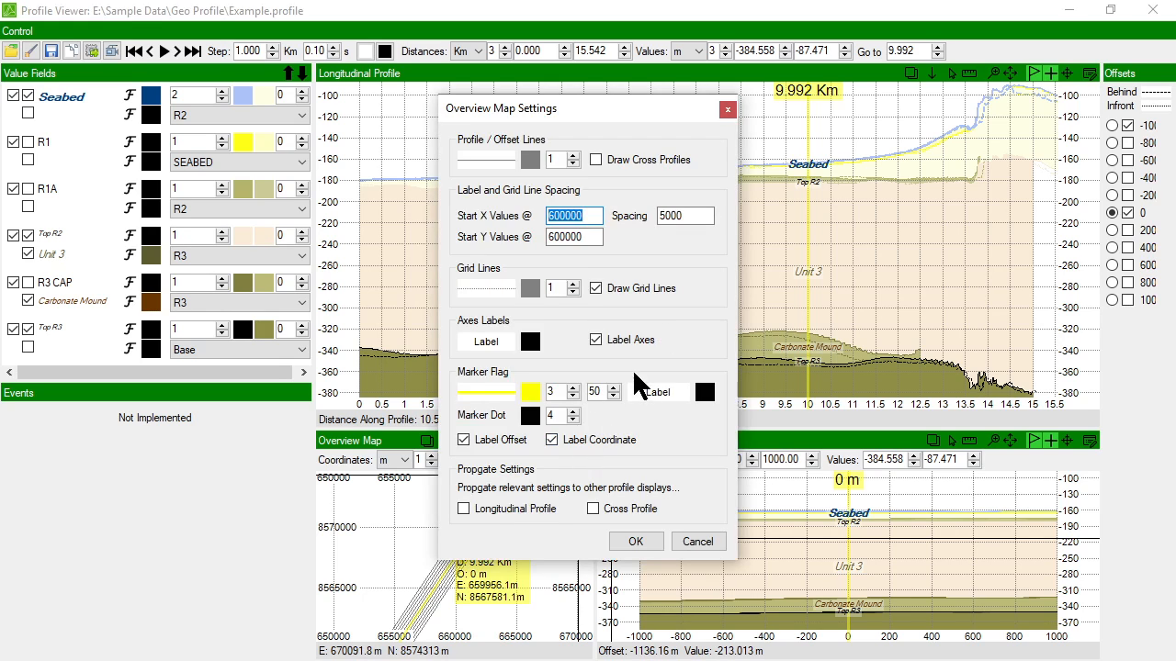
pyautogui.click(687, 392)
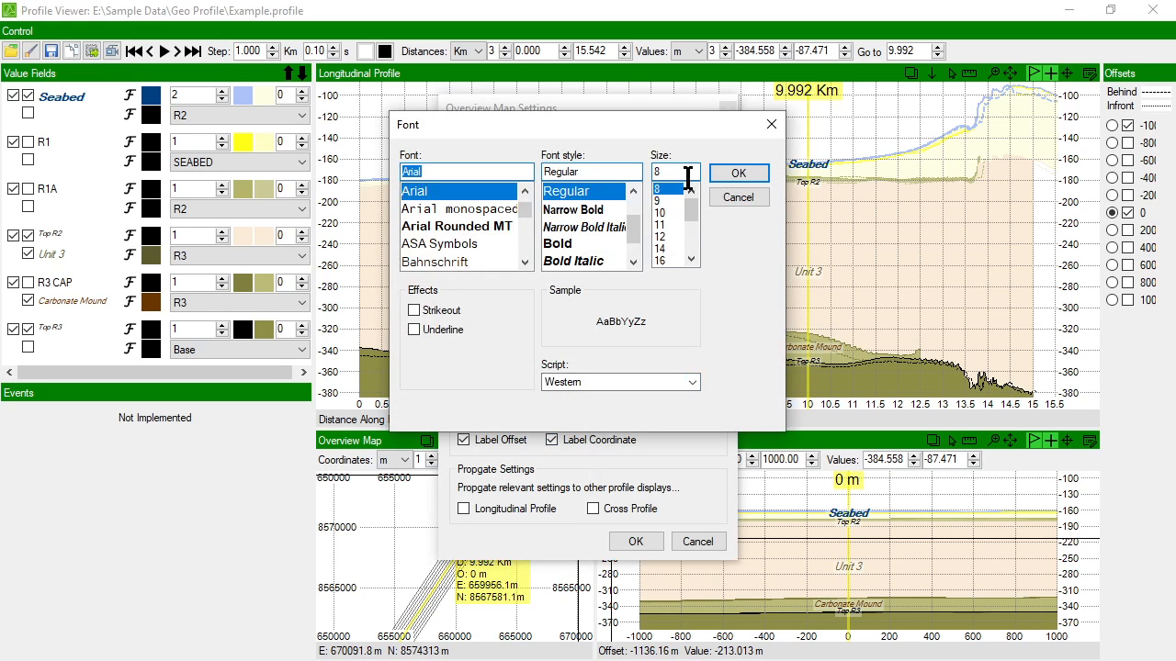
pyautogui.write('7')
pyautogui.press('Return')
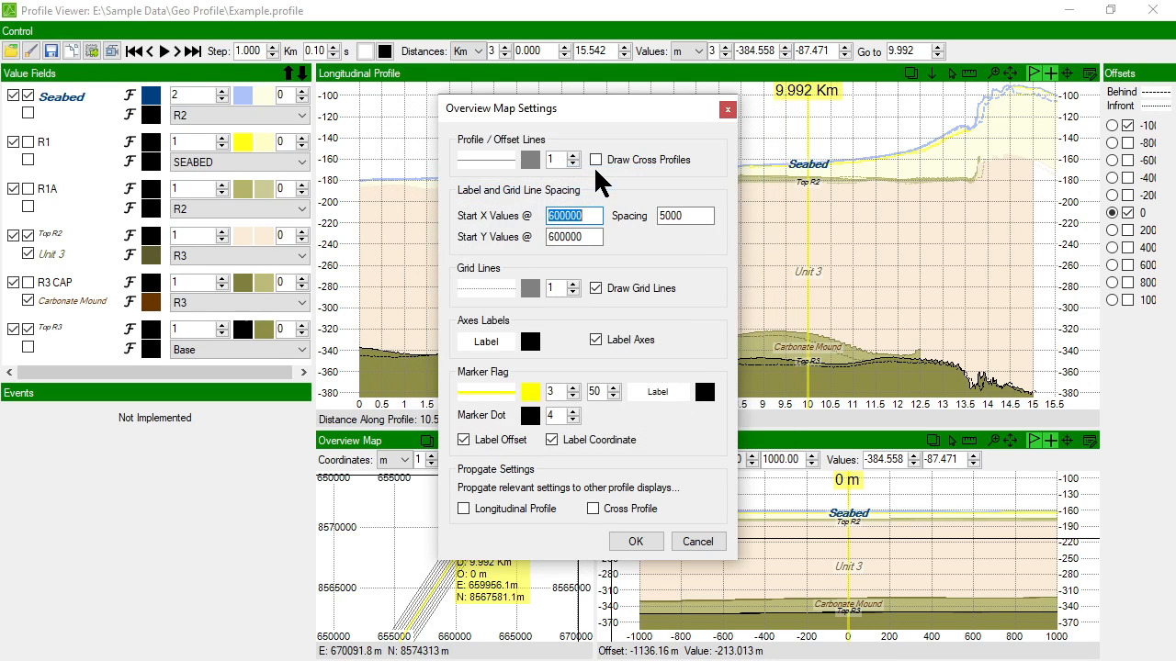
pyautogui.click(635, 542)
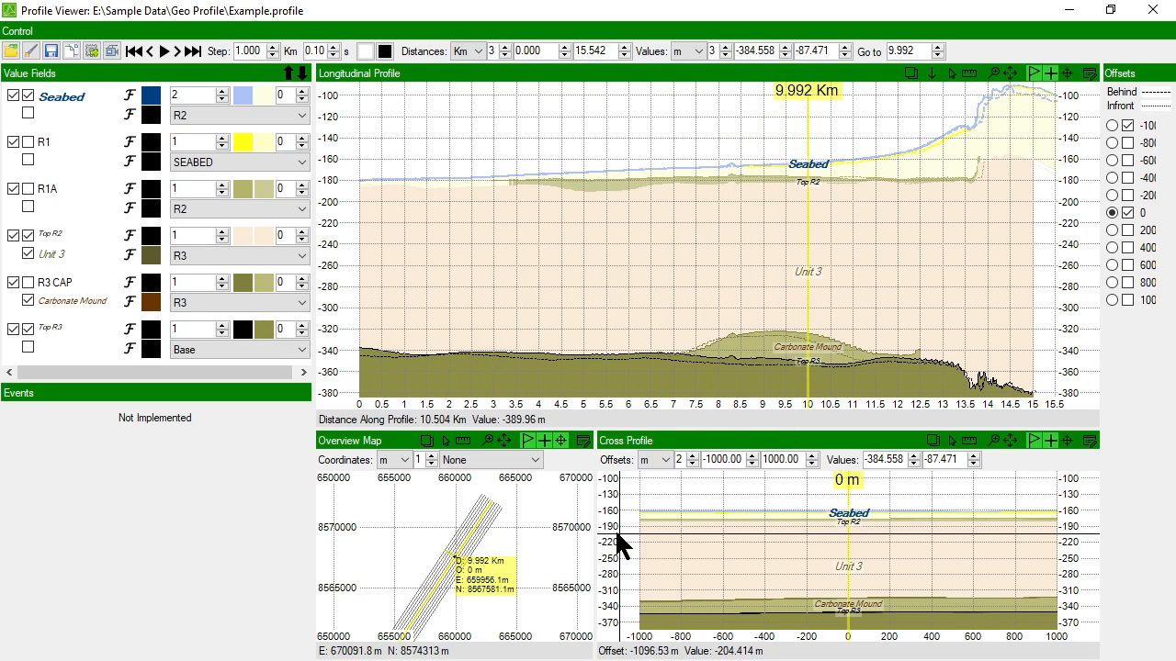
# Step: Set the cross profile's marker flag label font size to 10 and apply the settings
pyautogui.click(1089, 441)
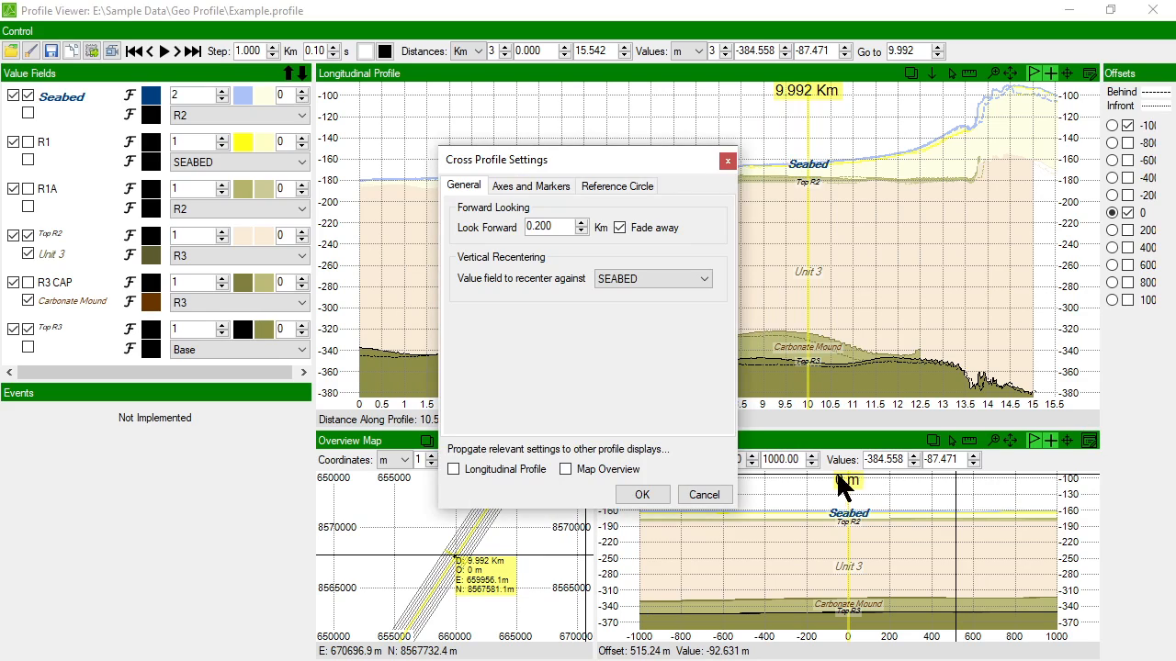
pyautogui.click(546, 190)
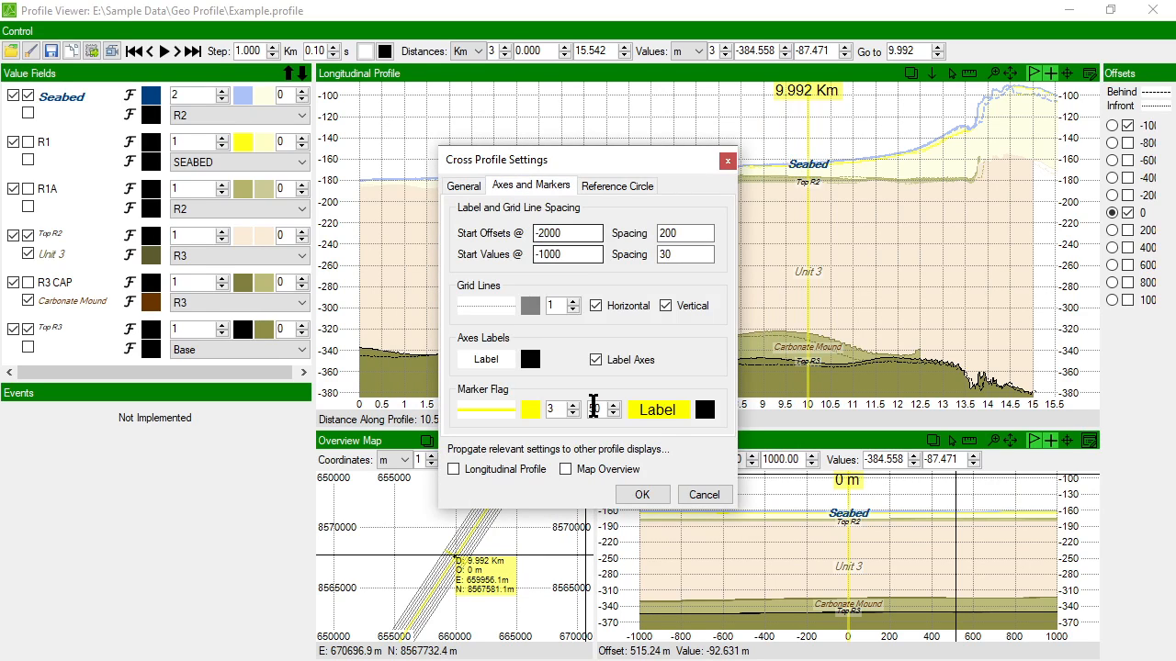
pyautogui.click(677, 411)
pyautogui.click(693, 188)
pyautogui.click(692, 189)
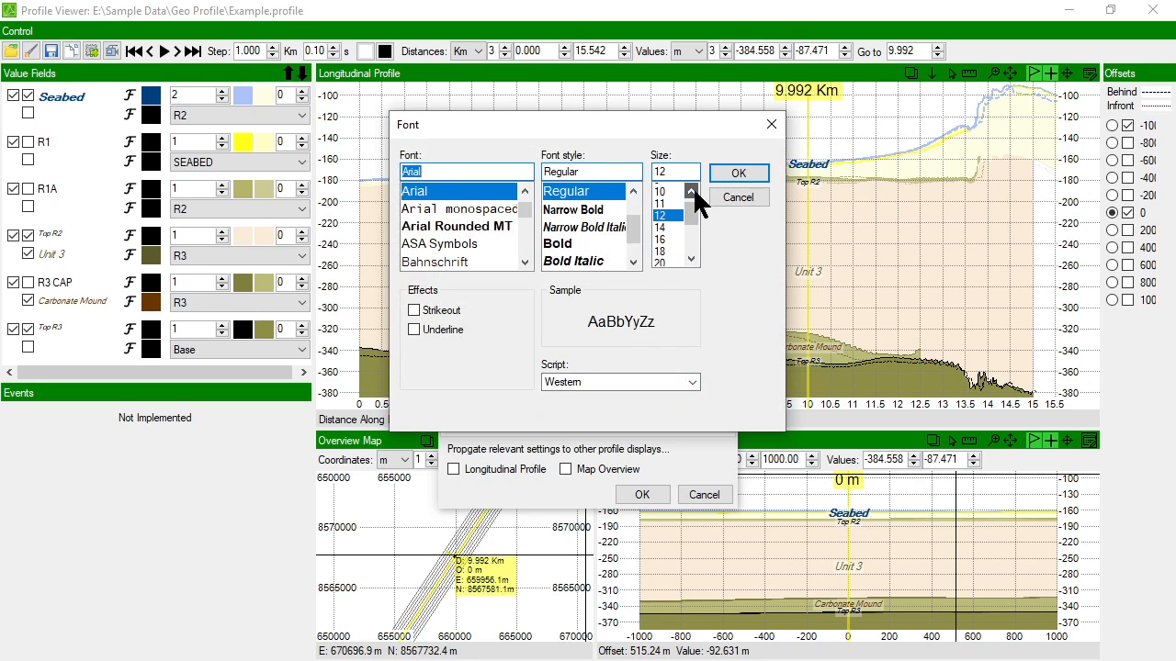
pyautogui.click(668, 196)
pyautogui.click(739, 171)
pyautogui.click(641, 493)
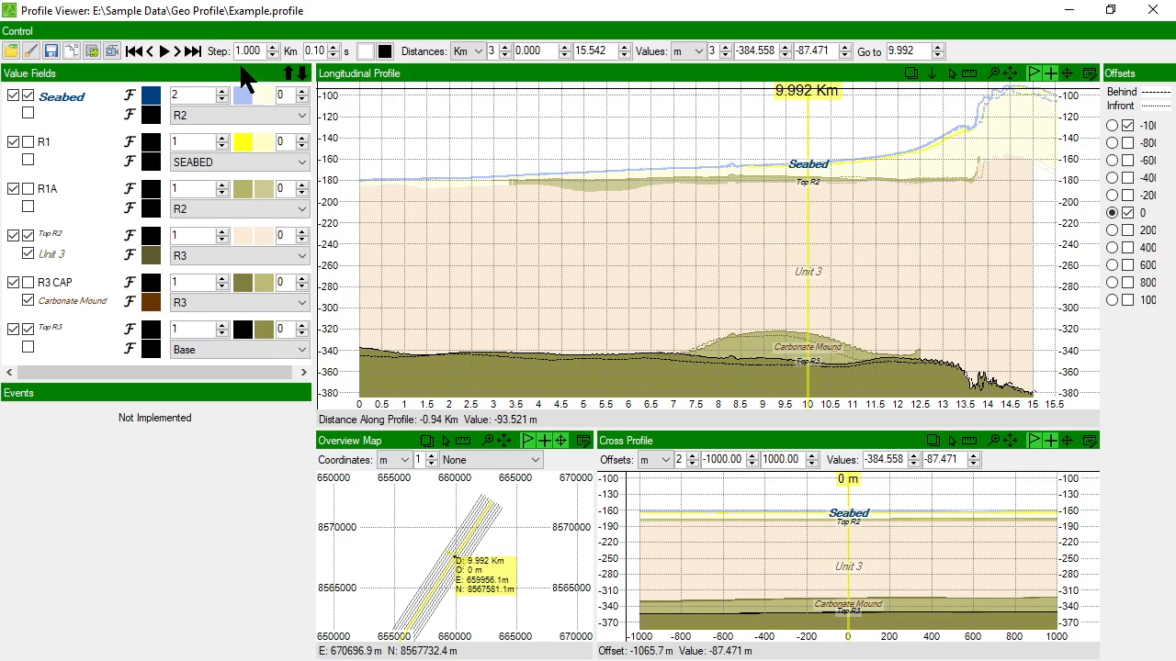
# Step: Jump the marker to the start of the profile and advance it one step at a time to 4 Km
pyautogui.click(135, 51)
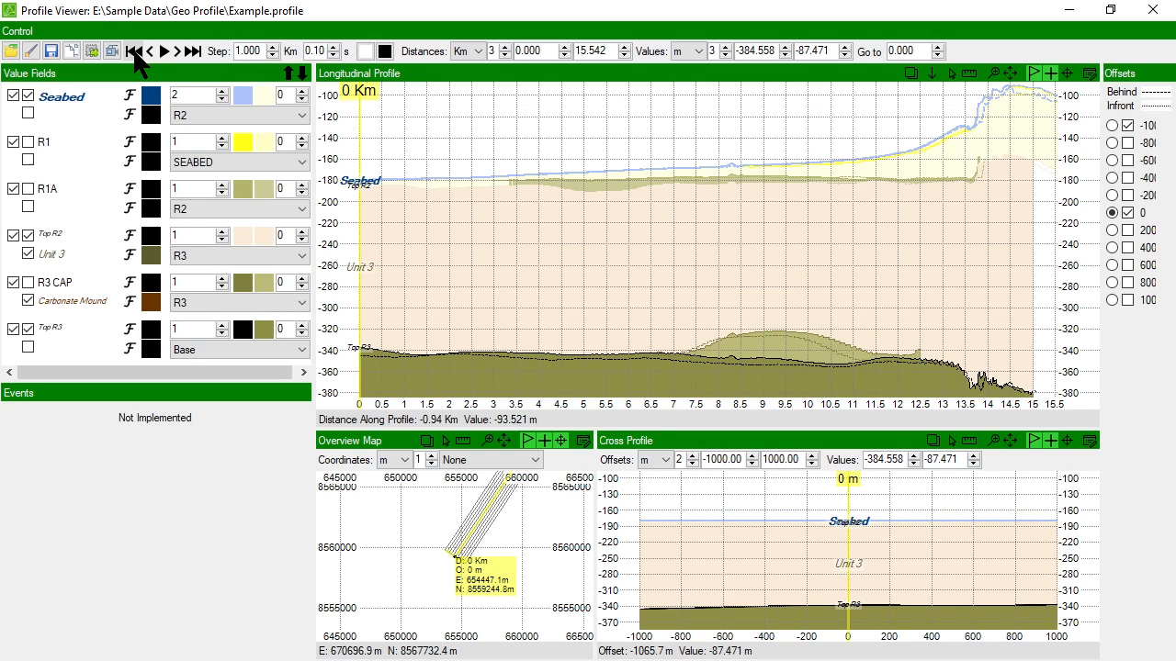
pyautogui.click(180, 52)
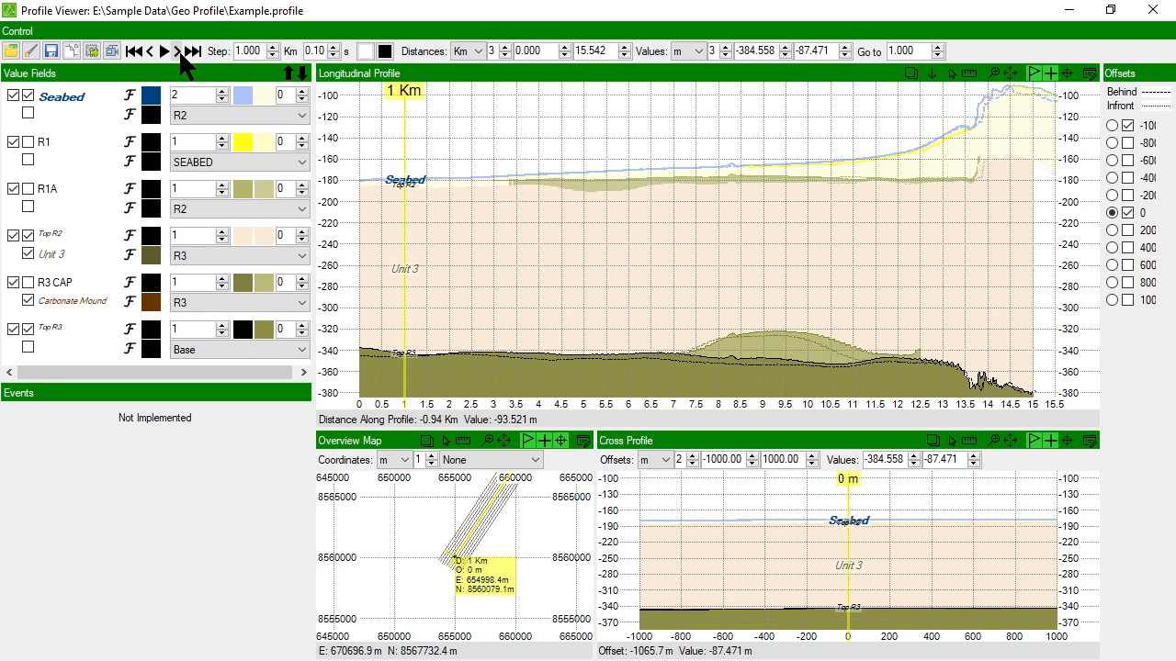
pyautogui.click(180, 52)
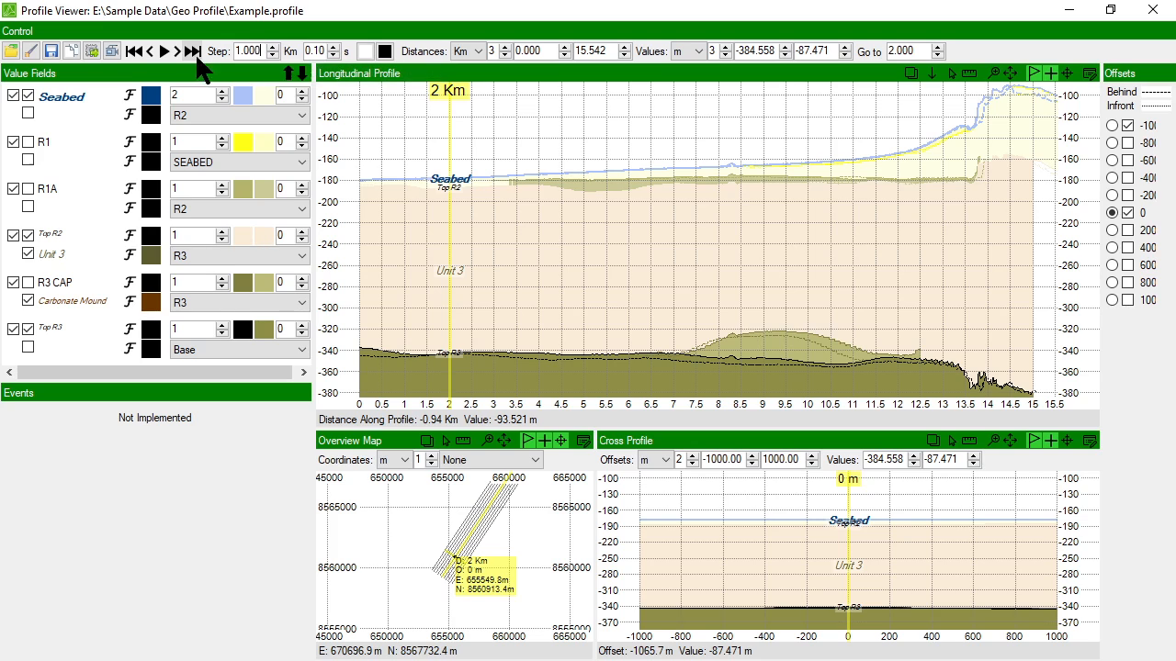
pyautogui.click(178, 52)
pyautogui.click(177, 52)
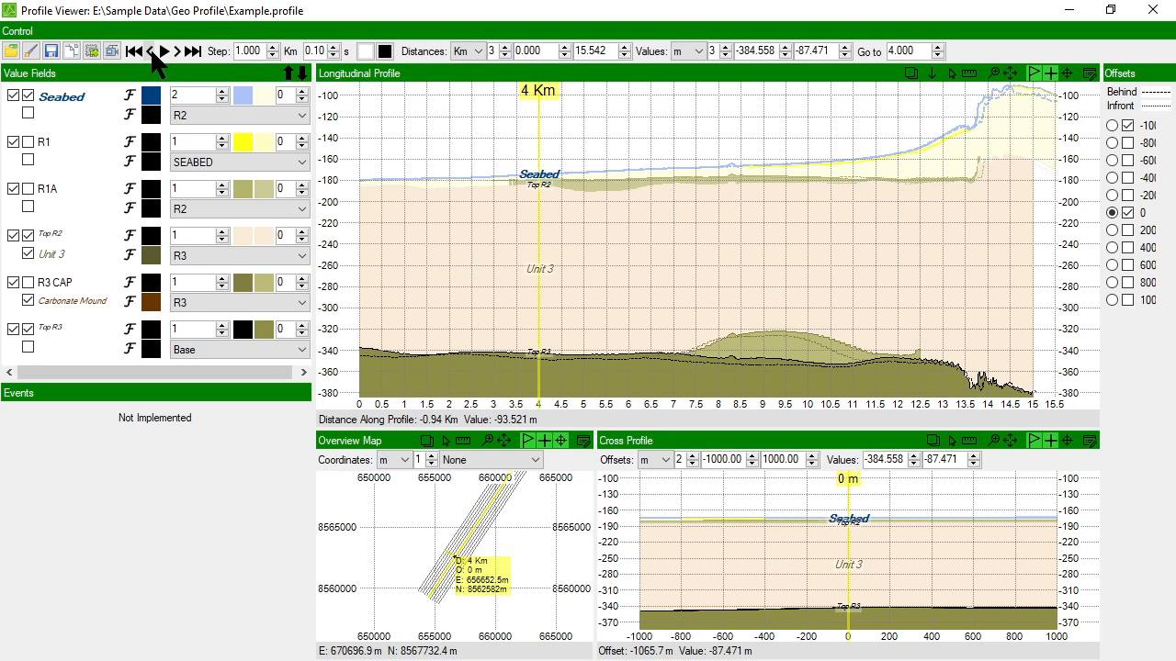
# Step: Step the marker back to 0 Km, jump to the end of the profile, and return to the start
pyautogui.click(151, 52)
pyautogui.click(150, 52)
pyautogui.click(151, 52)
pyautogui.click(151, 53)
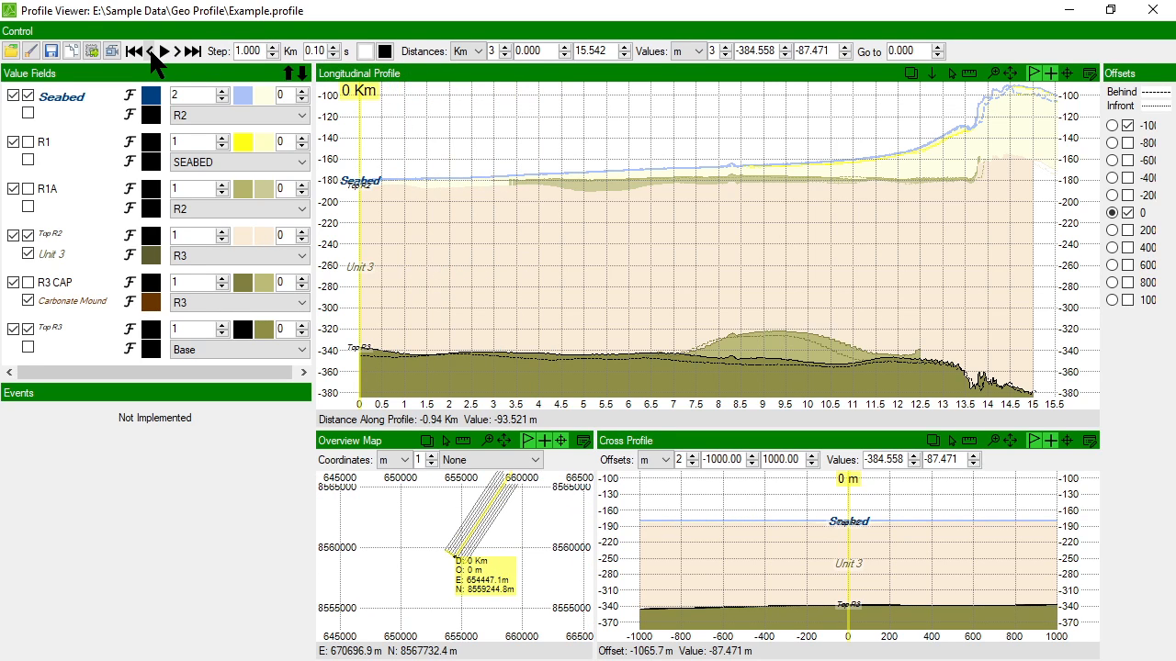
pyautogui.click(192, 53)
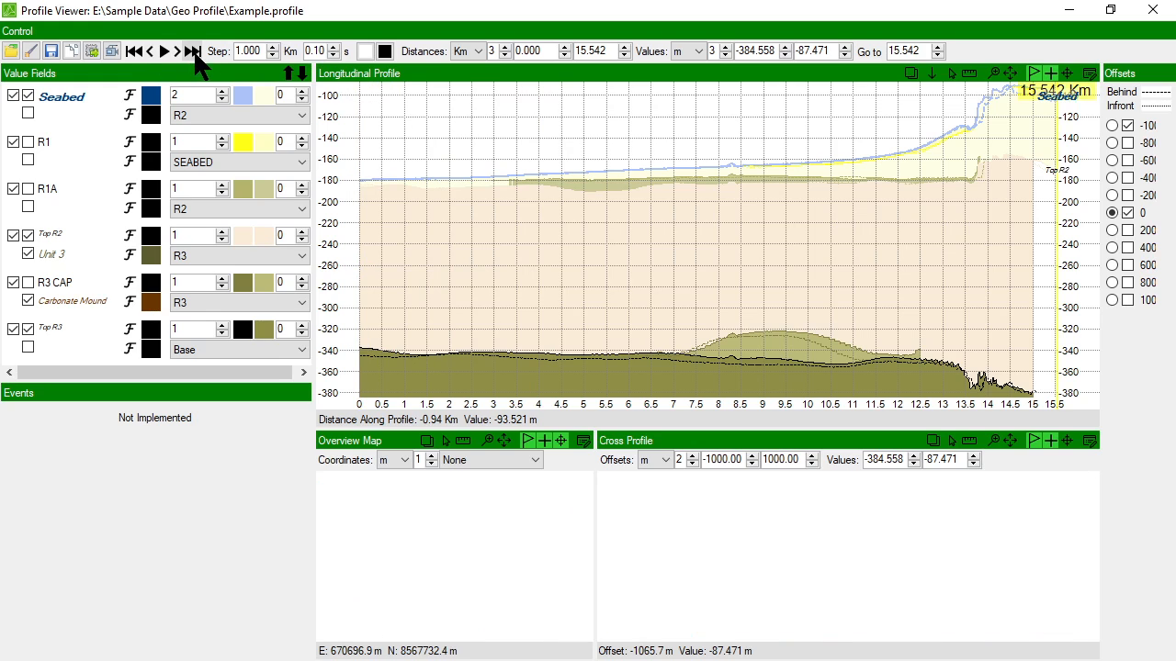
pyautogui.click(134, 52)
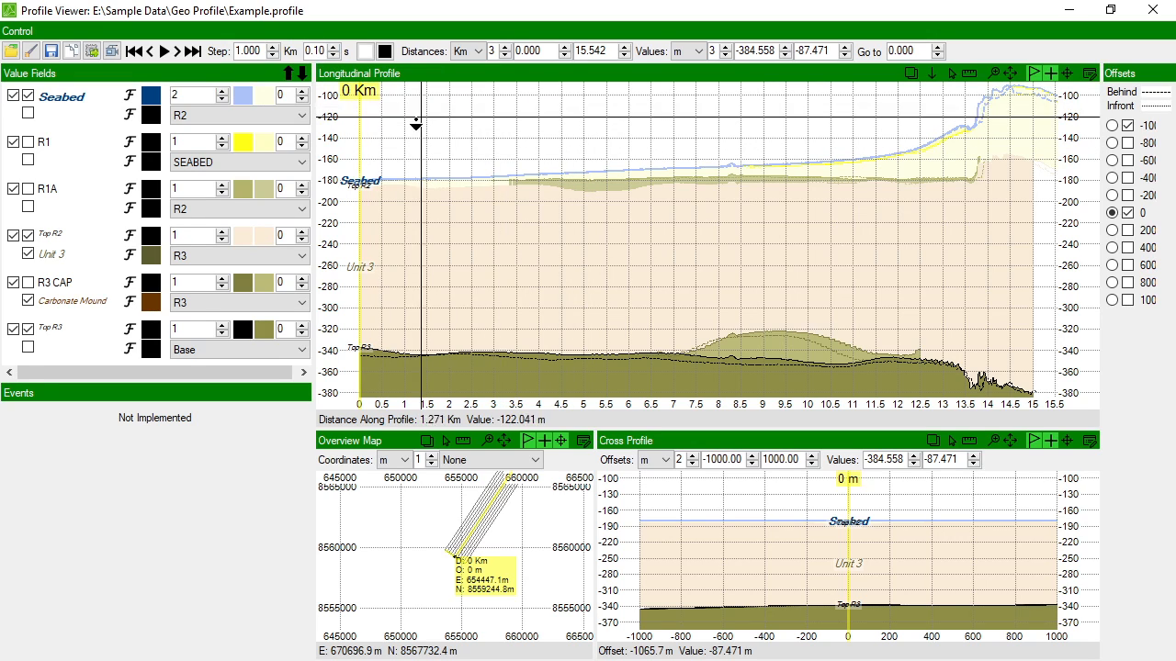
# Step: Play and pause the profile animation at a 1 Km step, and repeat it with the step set to 0.1 Km
pyautogui.click(162, 53)
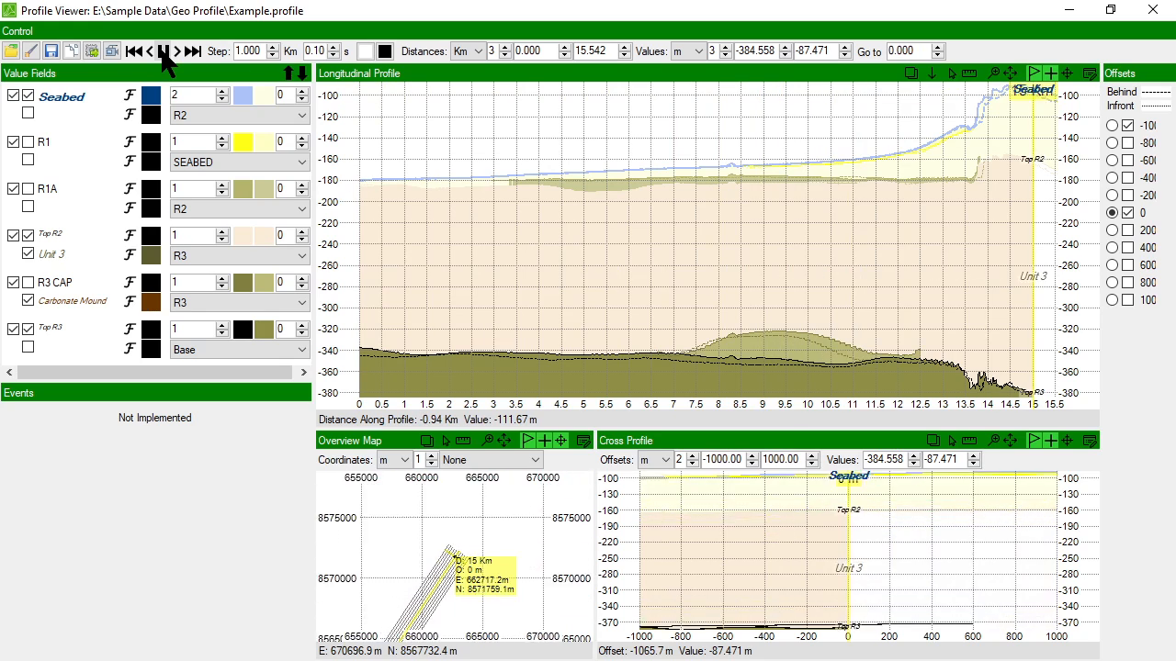
pyautogui.click(162, 54)
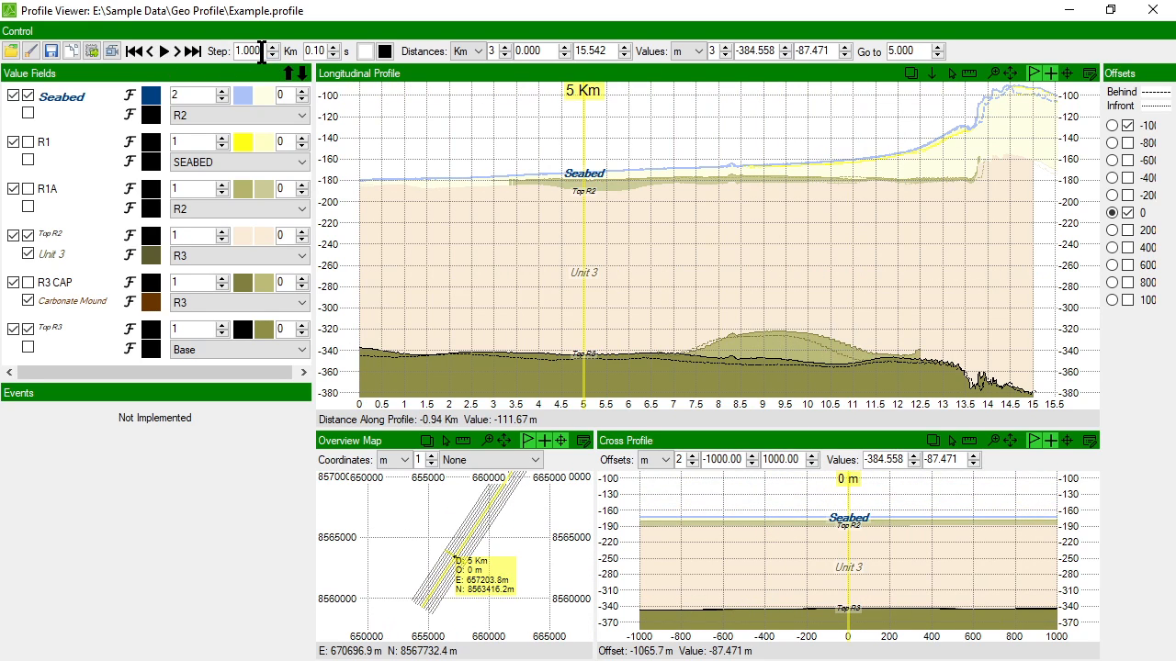
pyautogui.doubleClick(262, 51)
pyautogui.write('0.')
pyautogui.click(162, 50)
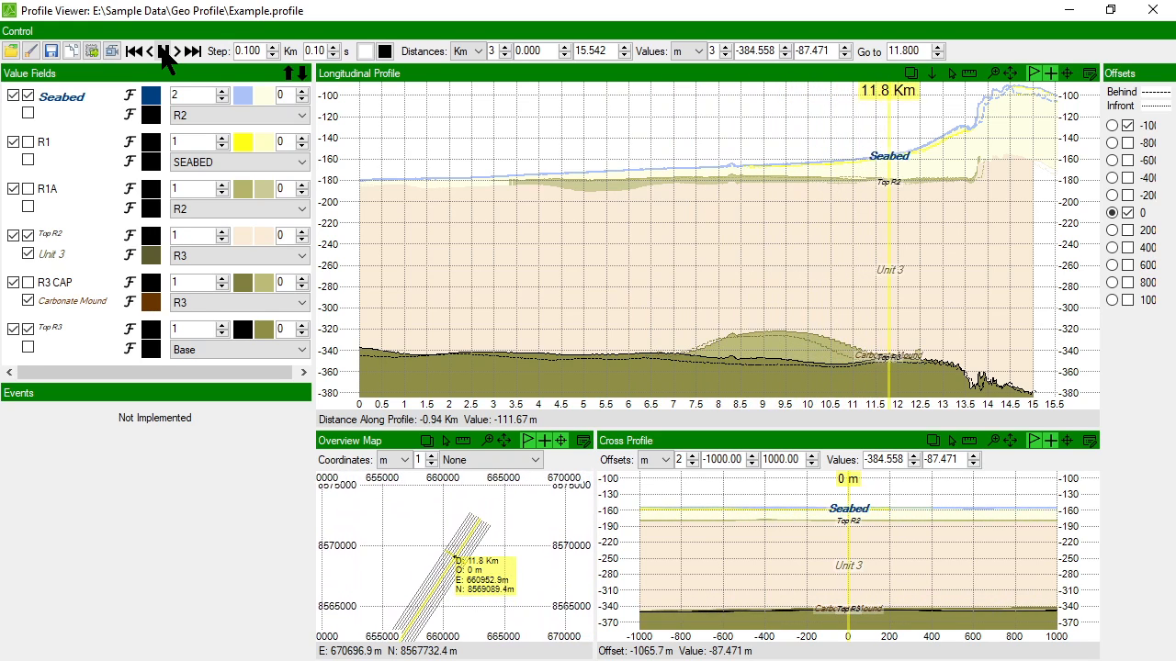
pyautogui.click(164, 52)
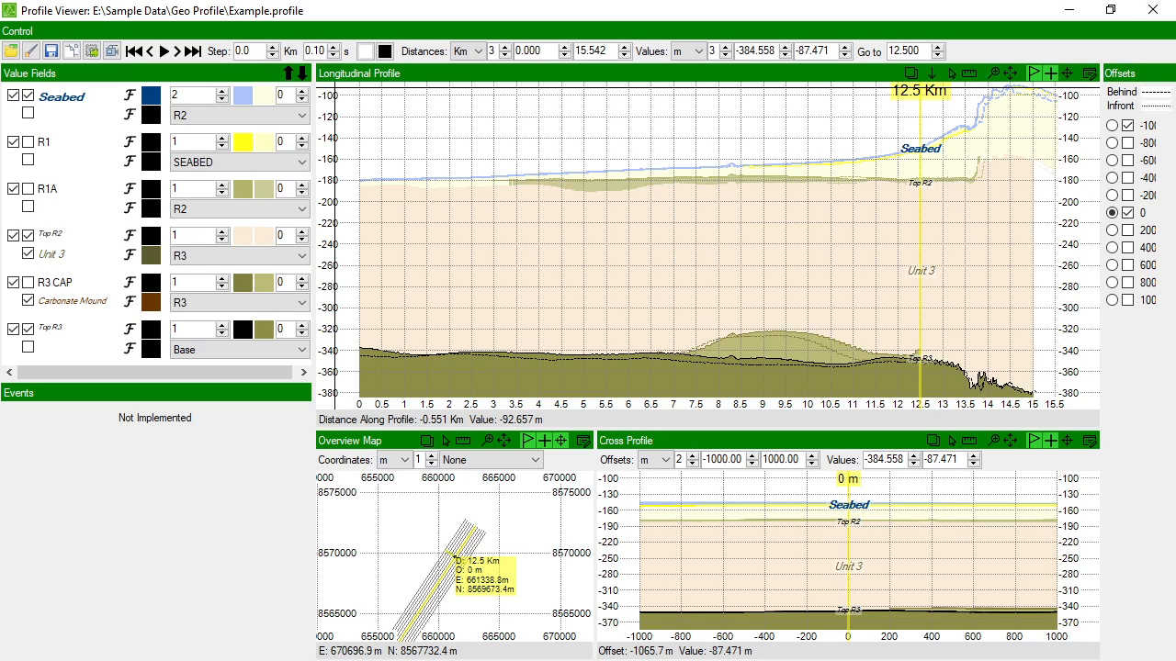
# Step: Play the animation with a 0.050 Km step and 0.05 s interval, and reduce these to 0.020 Km and 0.01 s during playback
pyautogui.click(162, 50)
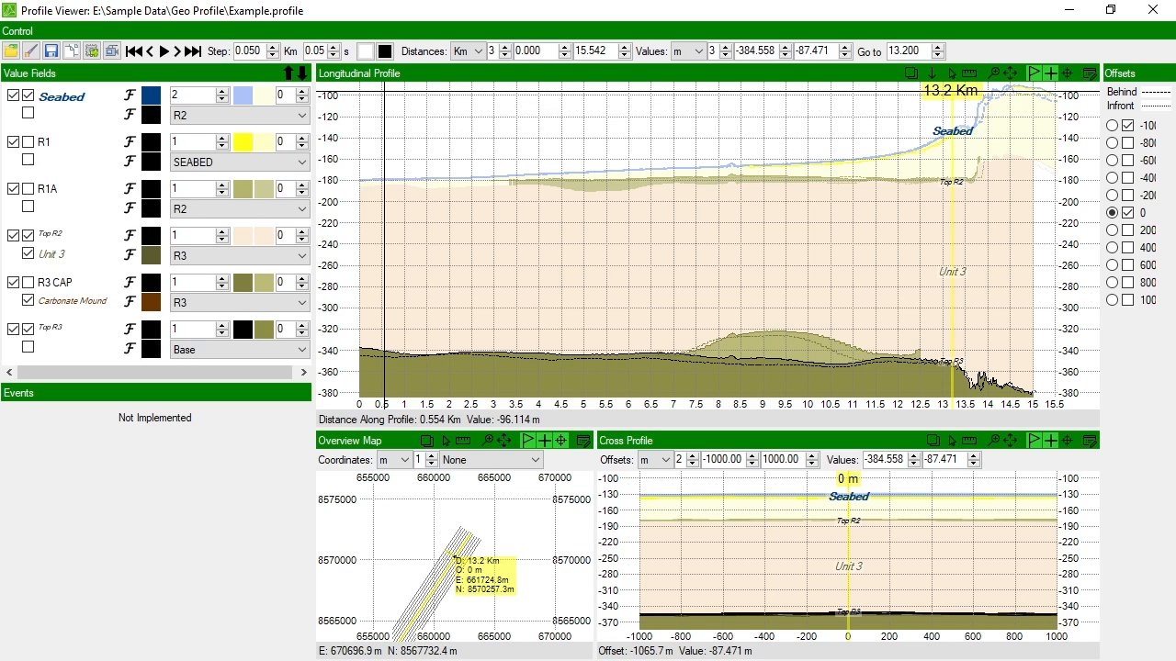
pyautogui.click(164, 52)
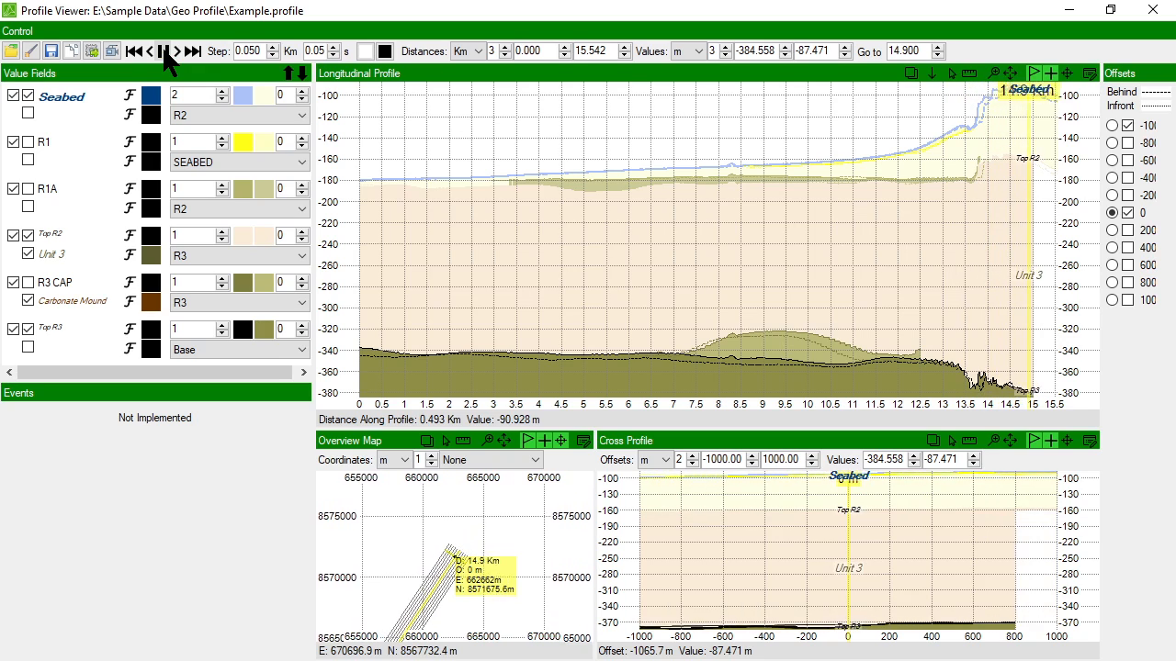
pyautogui.click(273, 56)
pyautogui.click(273, 56)
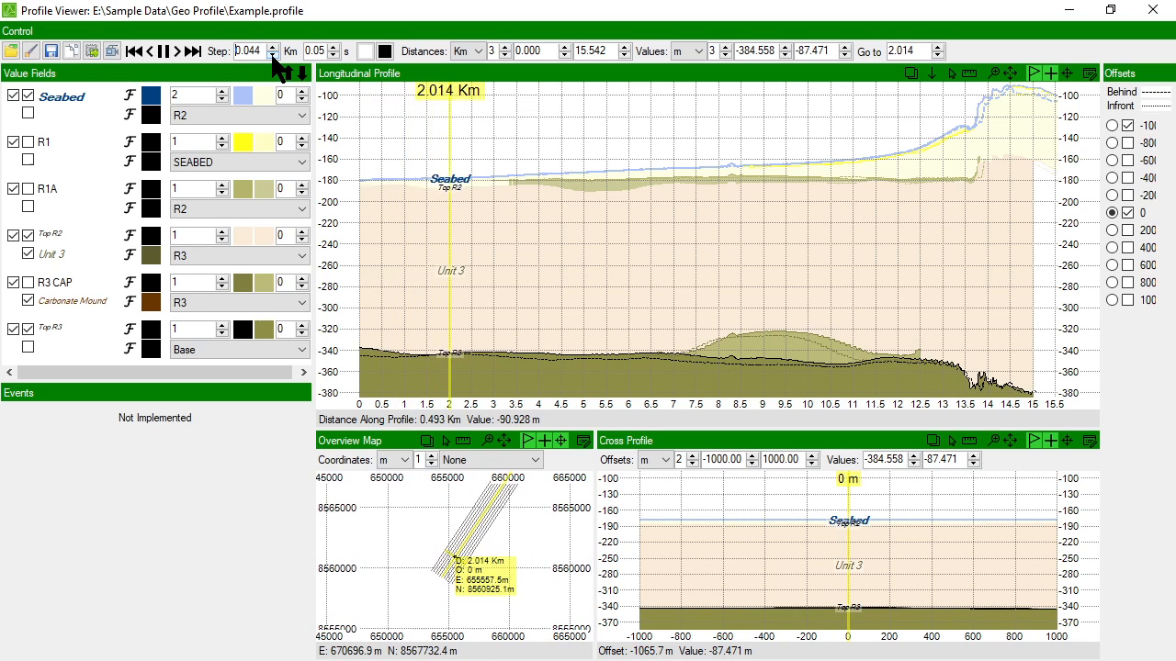
pyautogui.click(273, 56)
pyautogui.click(272, 56)
pyautogui.click(272, 56)
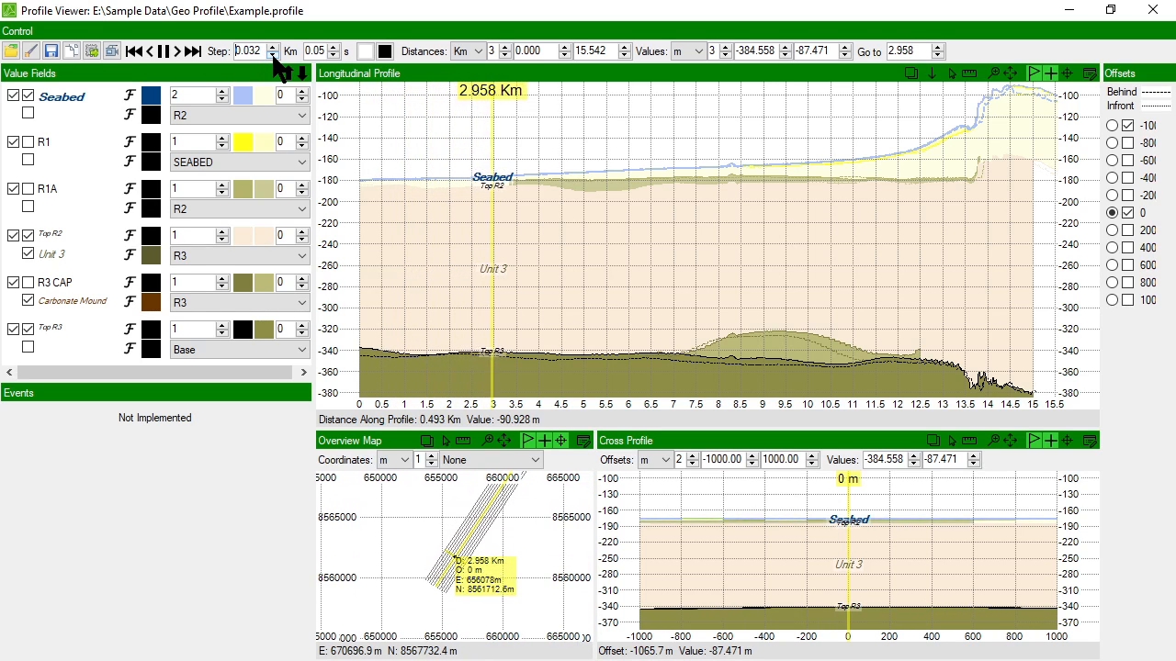
pyautogui.click(273, 56)
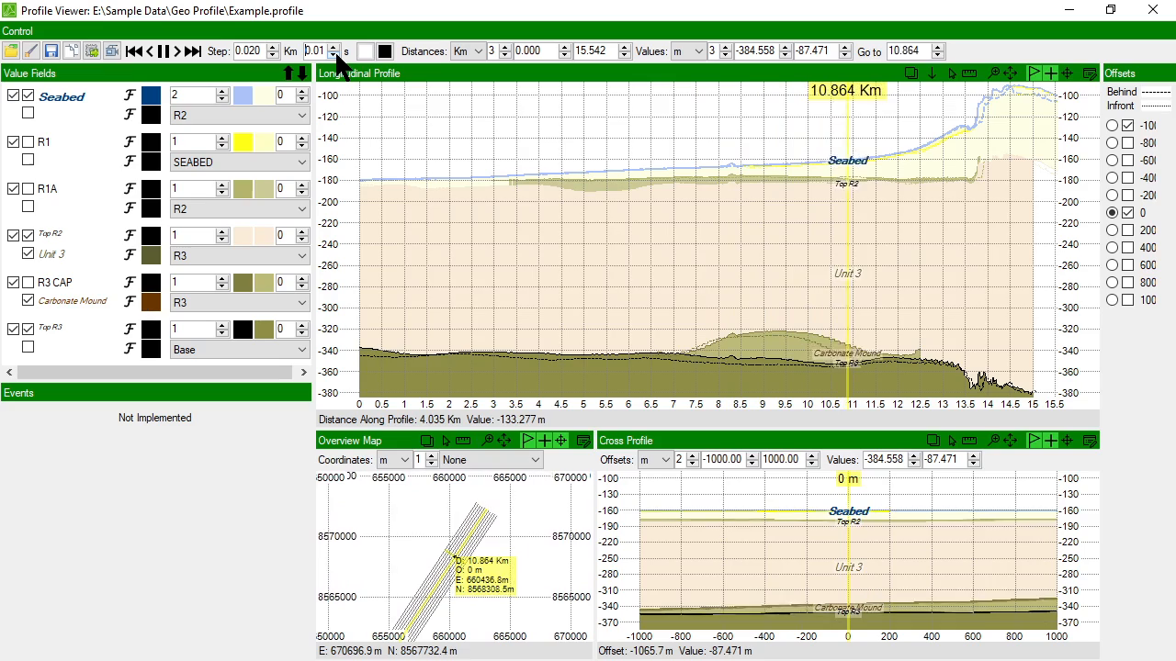
# Step: Try marker recentering during playback, zoom the cross profile out, and reset both profile displays to their full extents
pyautogui.click(1067, 74)
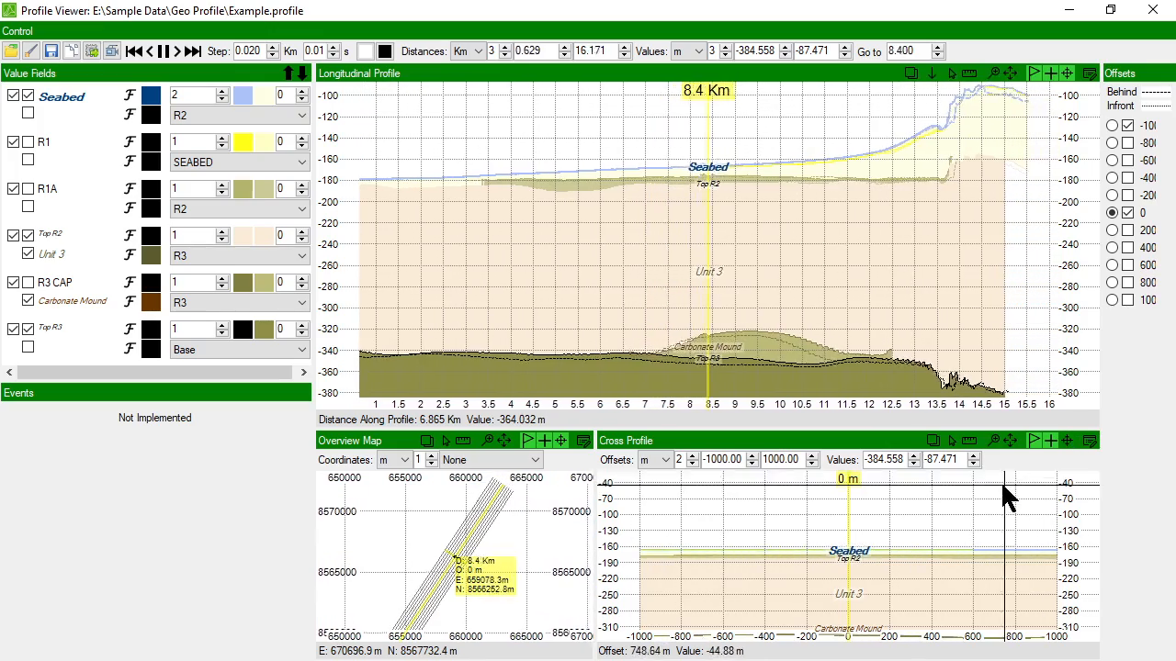
pyautogui.click(992, 439)
pyautogui.rightClick(904, 548)
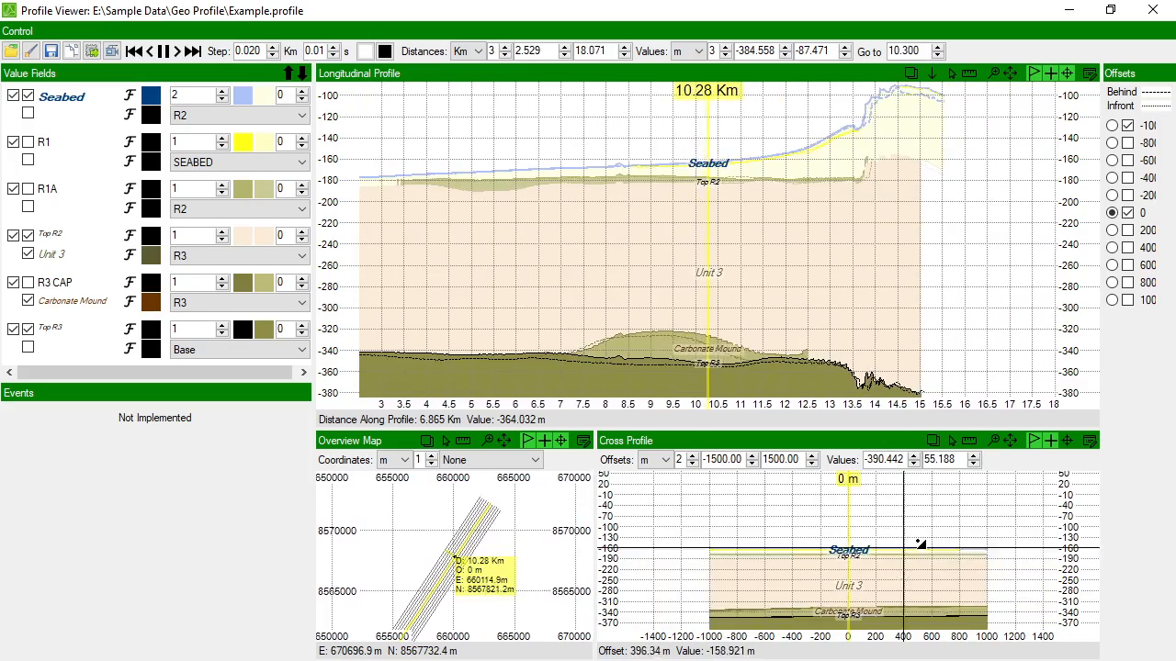
pyautogui.click(1010, 441)
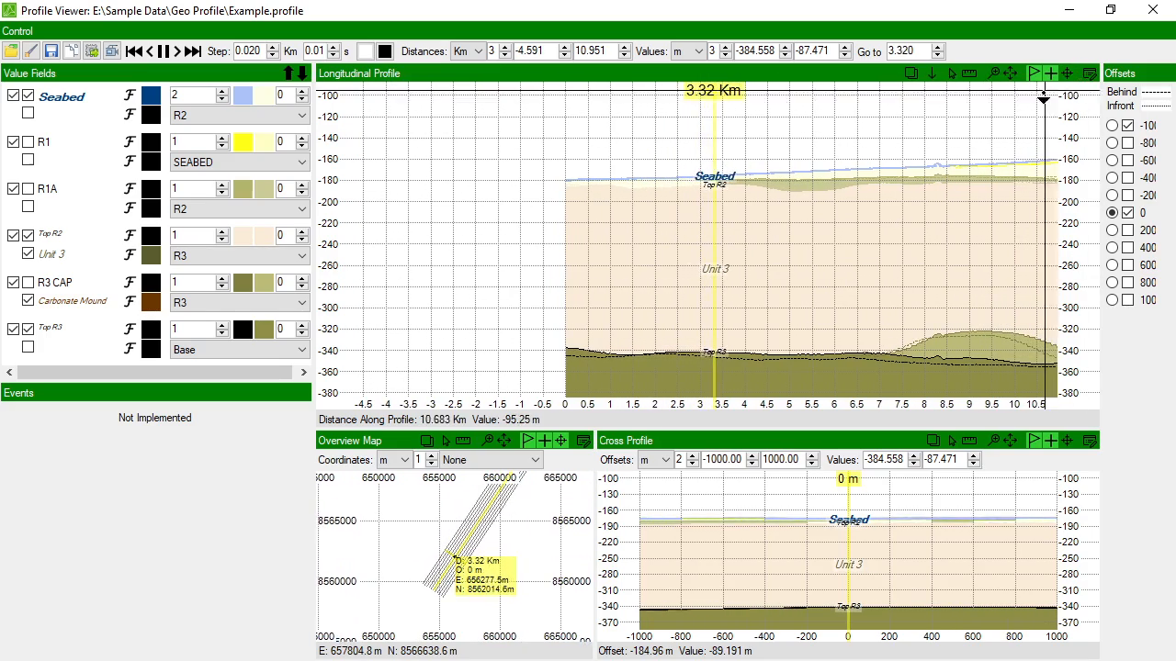
pyautogui.click(1009, 73)
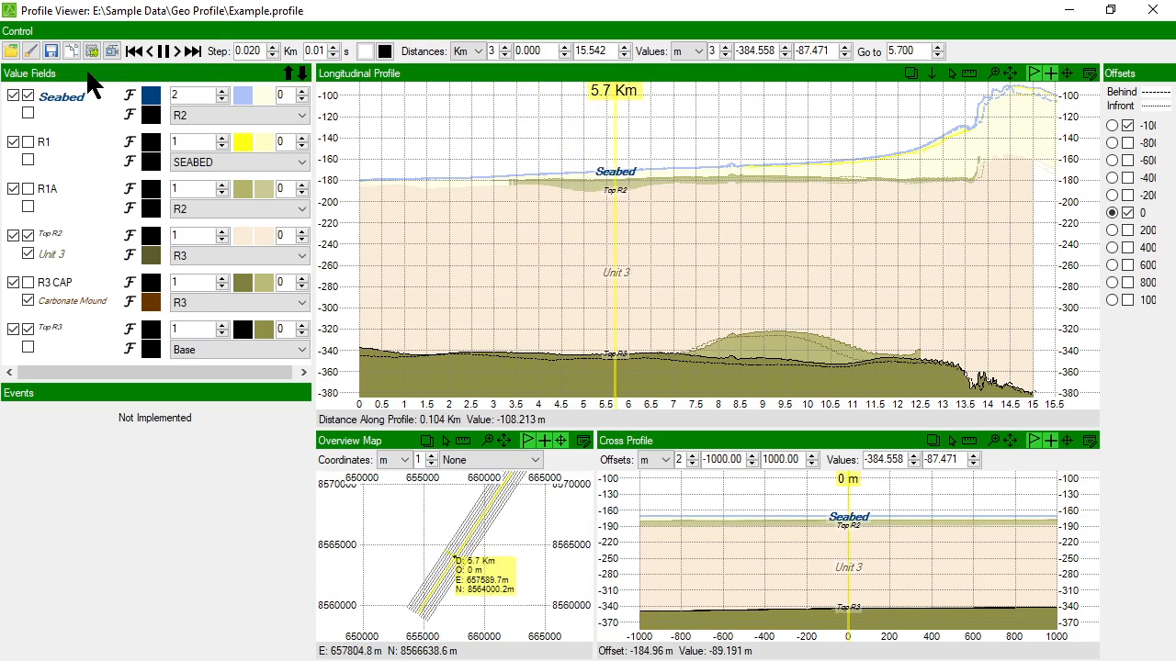
# Step: Hide the R1, R1A, Top R2, R3 CAP and Top R3 value fields and set the Seabed's fill to None
pyautogui.click(892, 301)
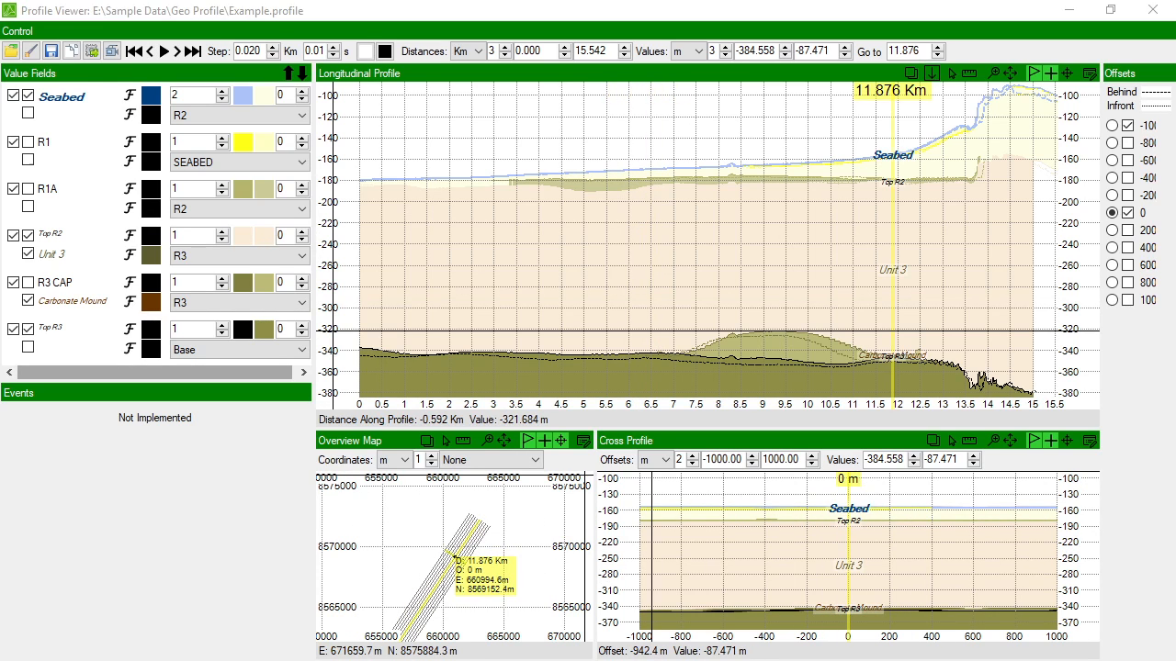
pyautogui.click(12, 141)
pyautogui.click(13, 188)
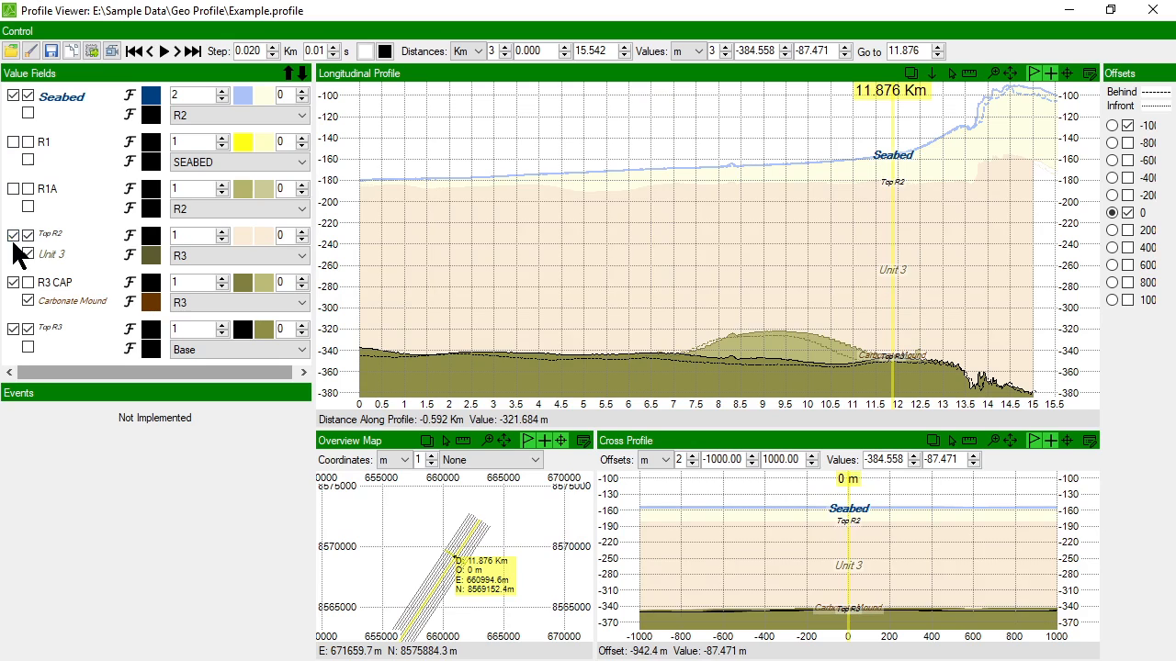
pyautogui.click(13, 235)
pyautogui.click(13, 282)
pyautogui.click(13, 329)
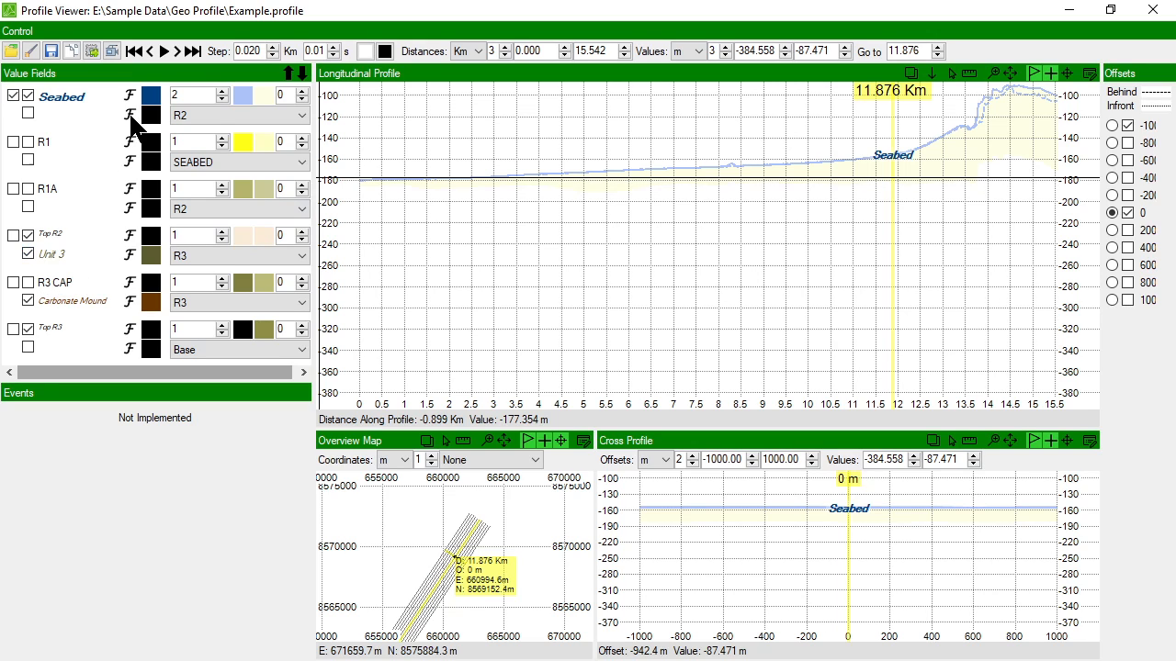
pyautogui.click(237, 129)
pyautogui.click(200, 129)
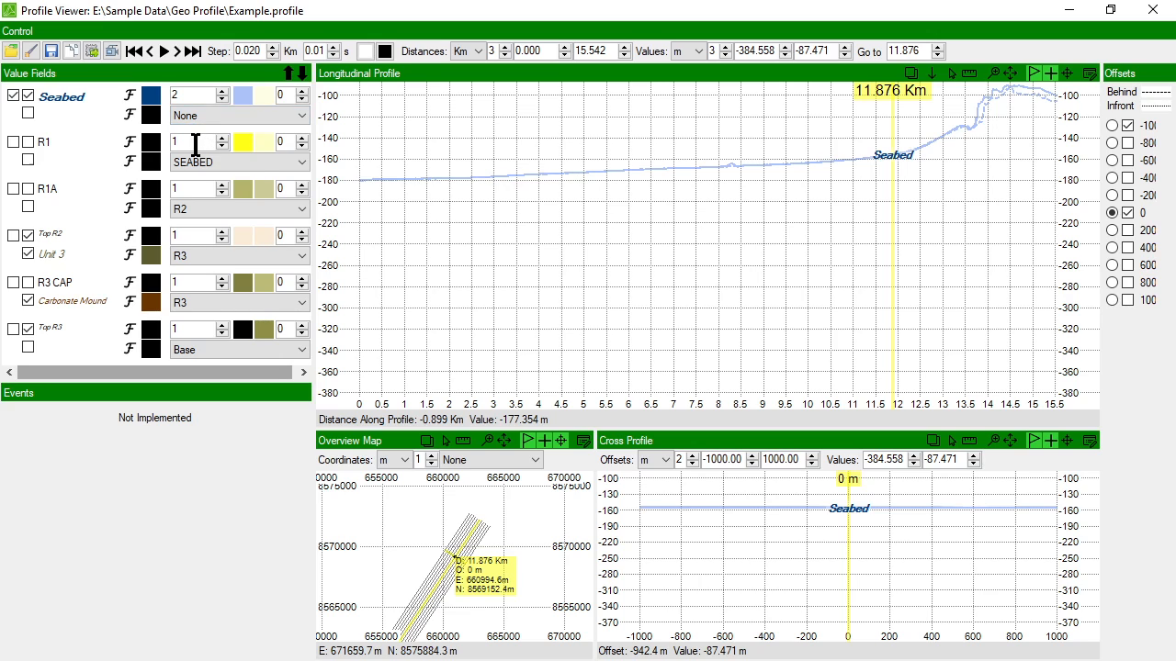
# Step: Turn on recentering for the cross profile, play the animation briefly, and move the marker to about 12.2 Km
pyautogui.click(1066, 439)
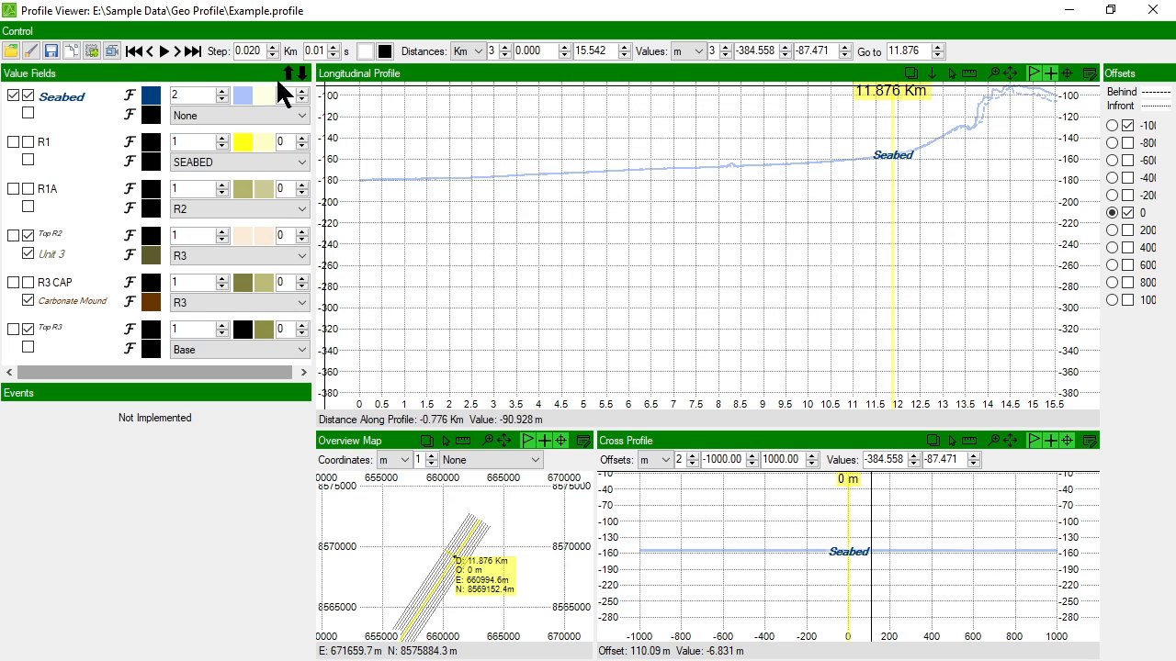
pyautogui.click(162, 51)
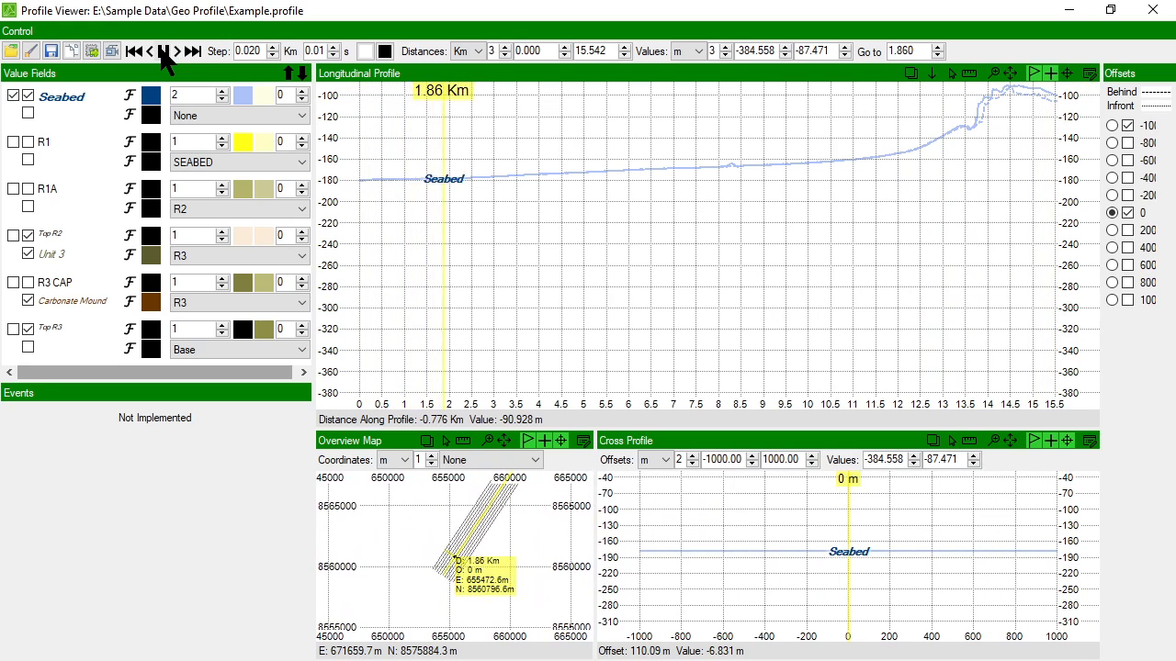
pyautogui.click(162, 51)
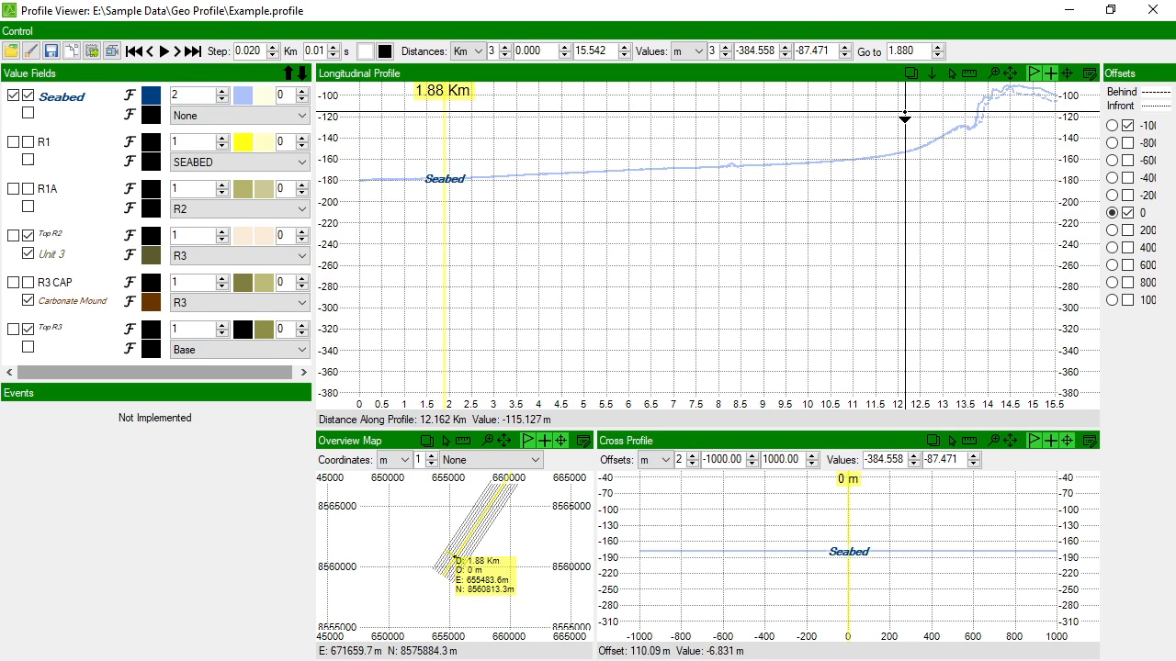
pyautogui.click(903, 143)
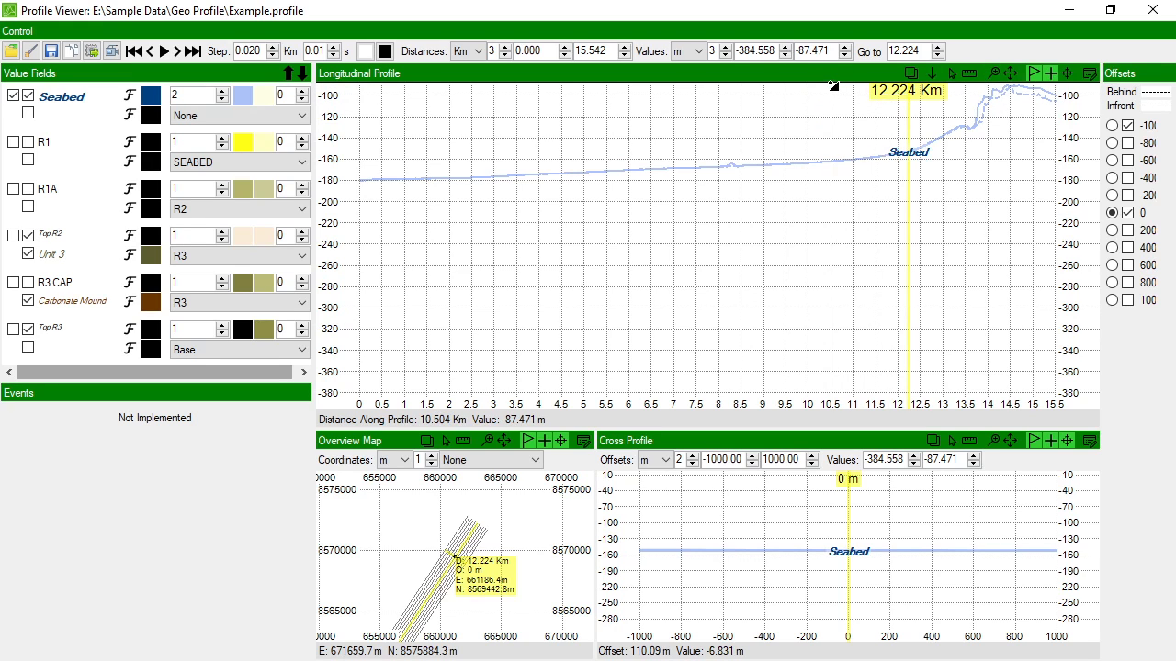
# Step: Zoom the longitudinal profile to about 10.5–15.7 Km, set its upper value limit to -50, and play the animation
pyautogui.moveTo(832, 87); pyautogui.dragTo(1066, 179)
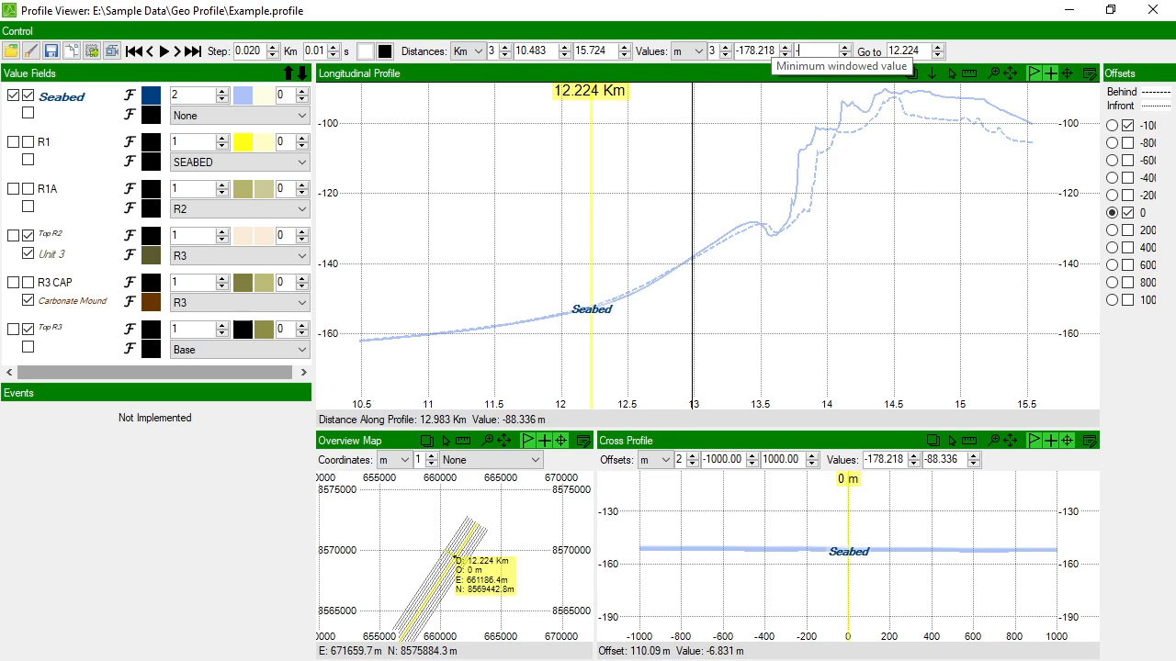
pyautogui.press('Return')
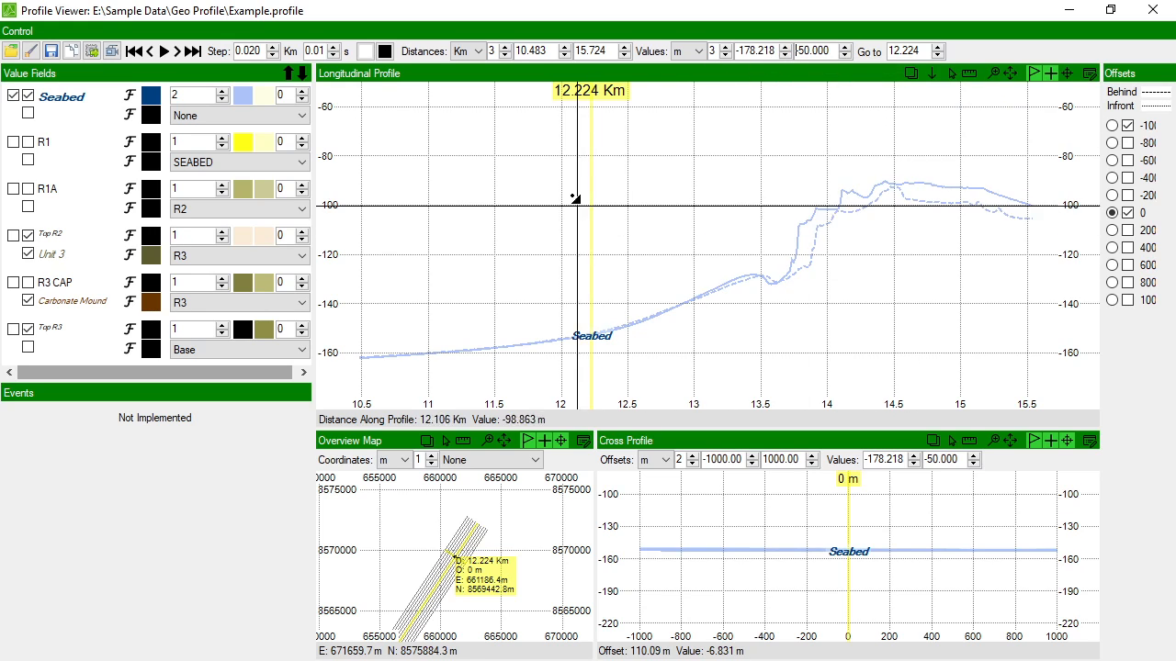
pyautogui.click(165, 52)
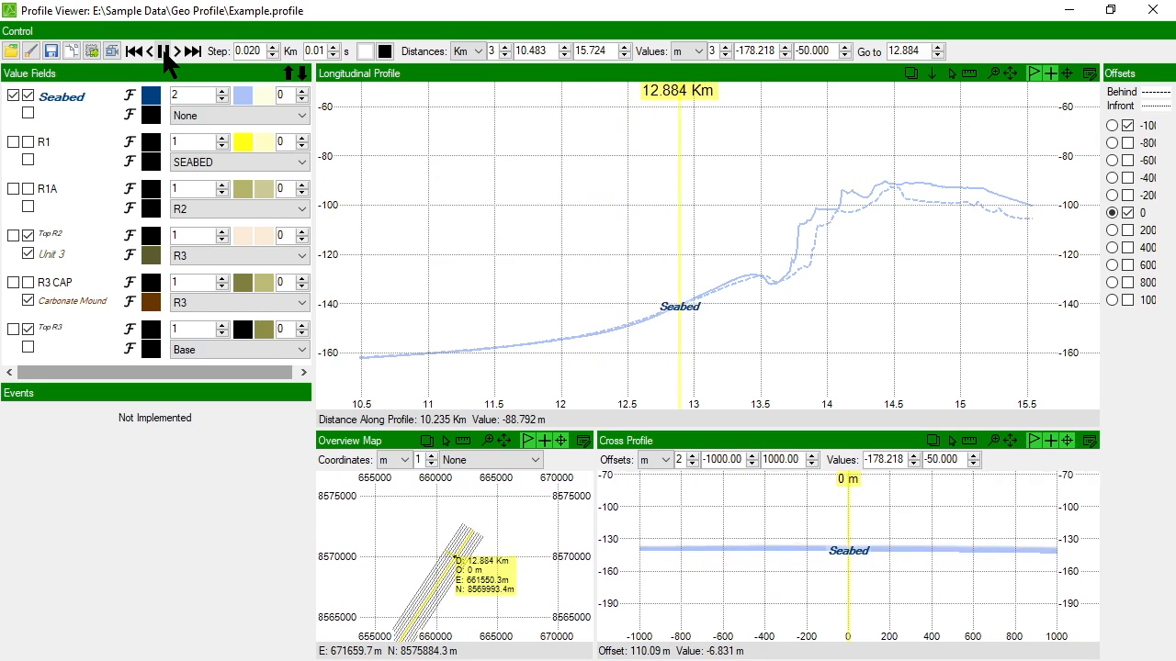
# Step: Try a 0.31 s playback interval, then play the animation at 0.01 s with the step set to 0.010 Km
pyautogui.click(163, 51)
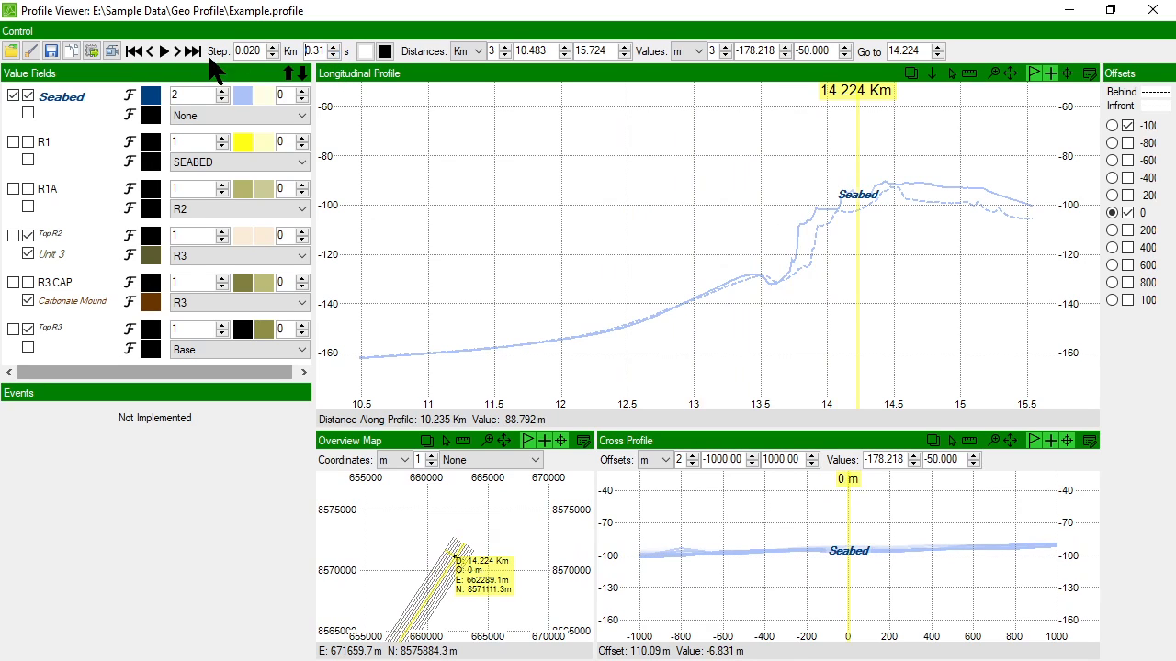
pyautogui.click(164, 51)
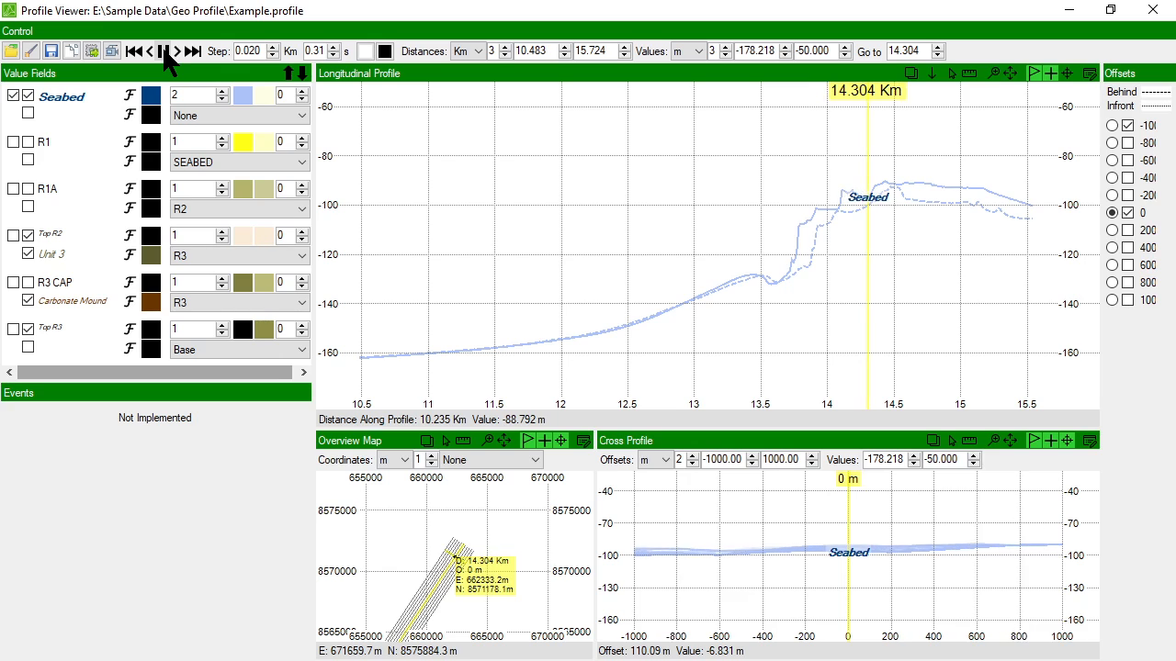
pyautogui.click(165, 51)
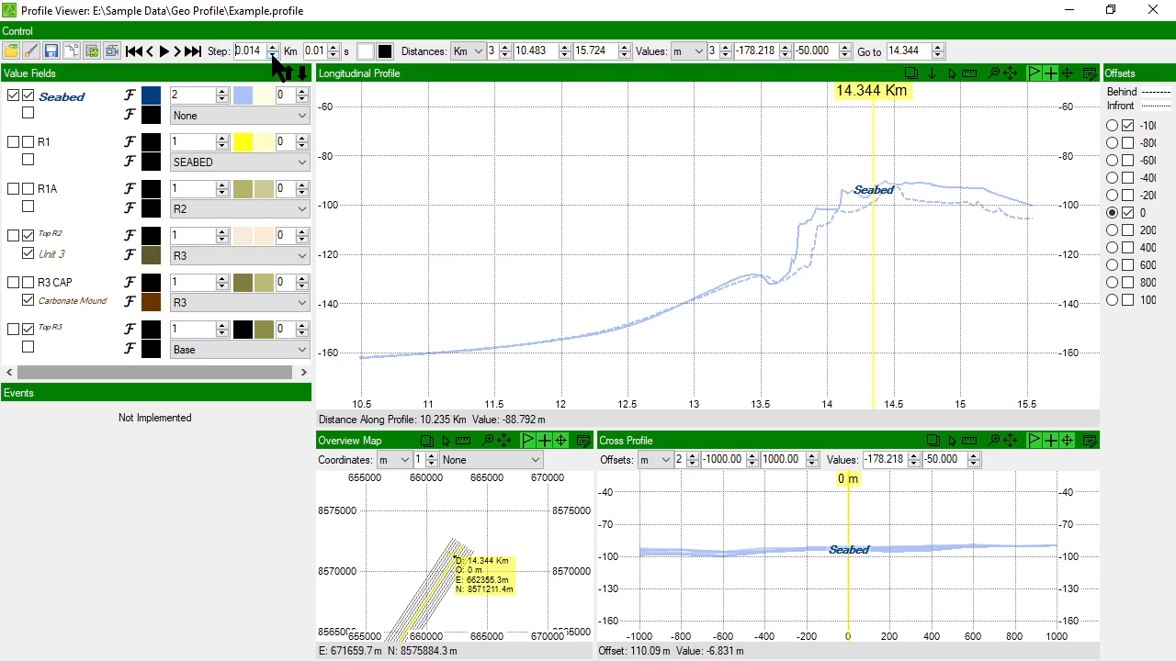
pyautogui.click(163, 52)
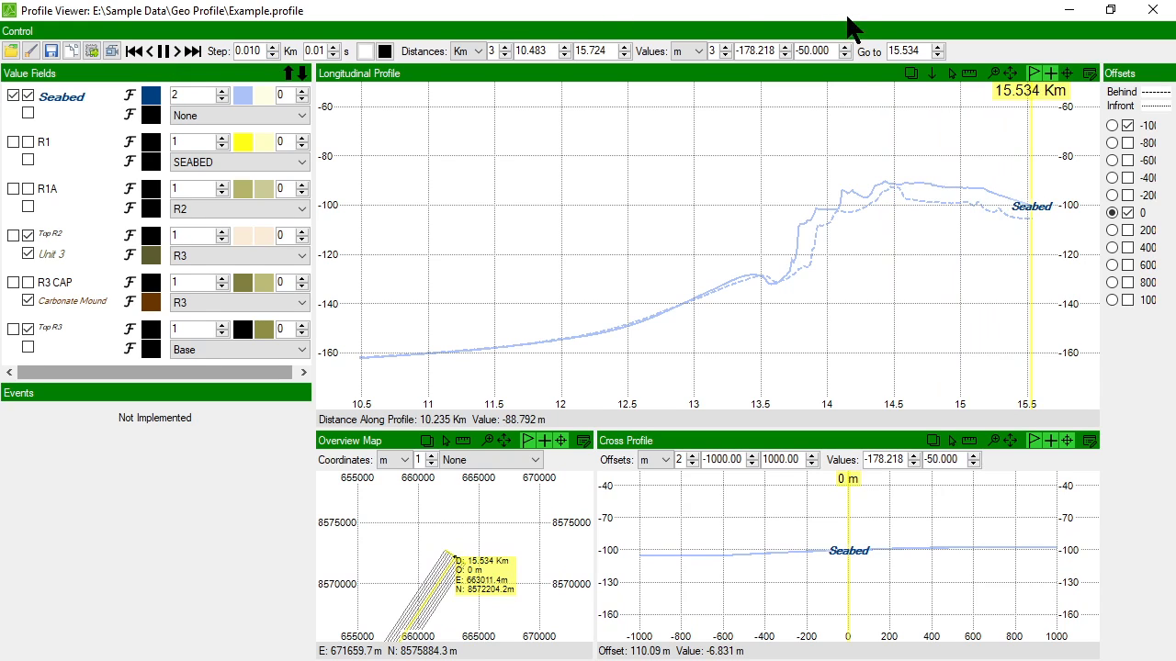
# Step: Return the marker to the start of the visible profile and play the animation to about 12.86 Km
pyautogui.click(928, 74)
pyautogui.click(416, 205)
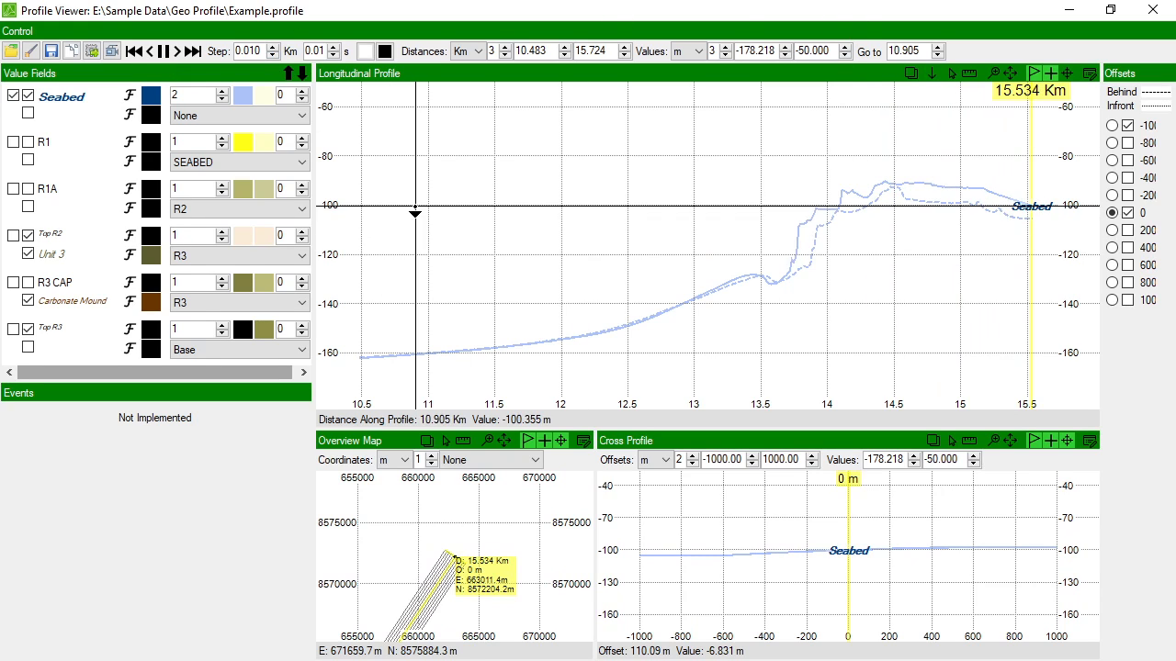
pyautogui.click(135, 52)
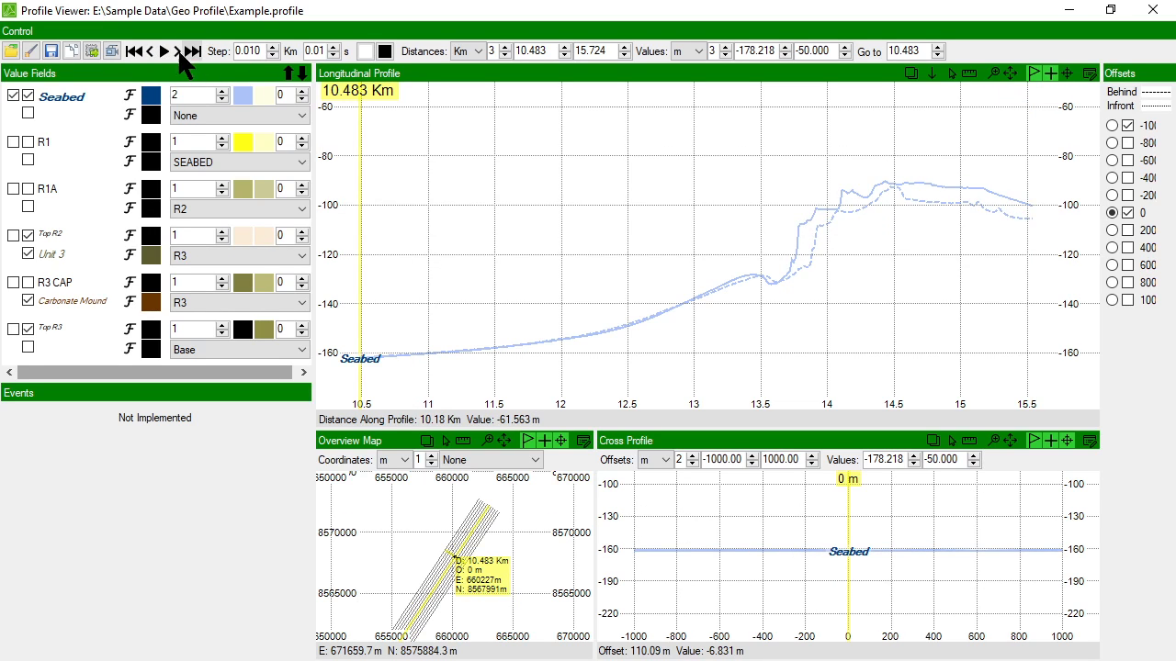
pyautogui.click(164, 51)
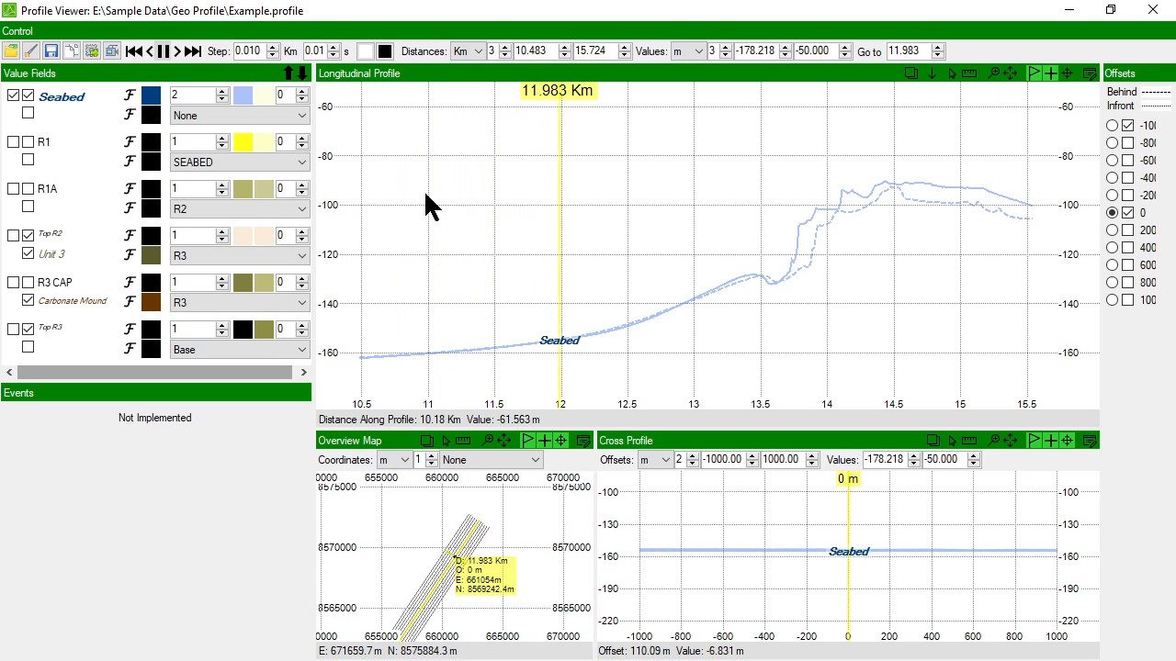
pyautogui.click(163, 51)
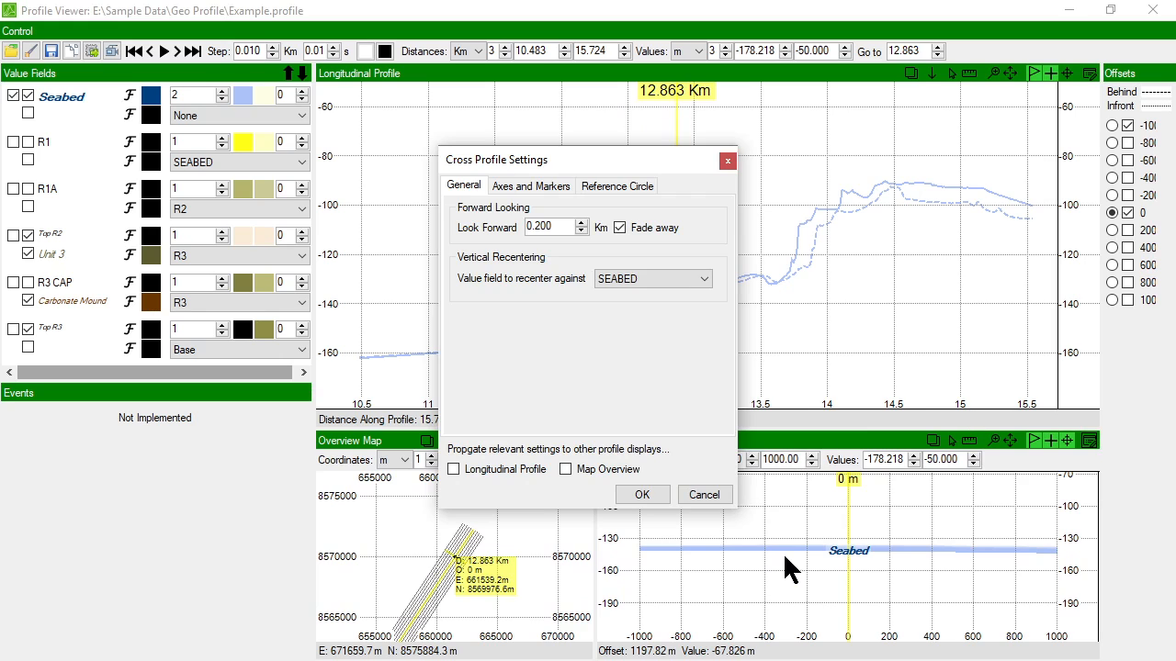
# Step: Move the marker to about 13.65 Km and set the cross profile's look-forward distance to 0 Km
pyautogui.click(726, 164)
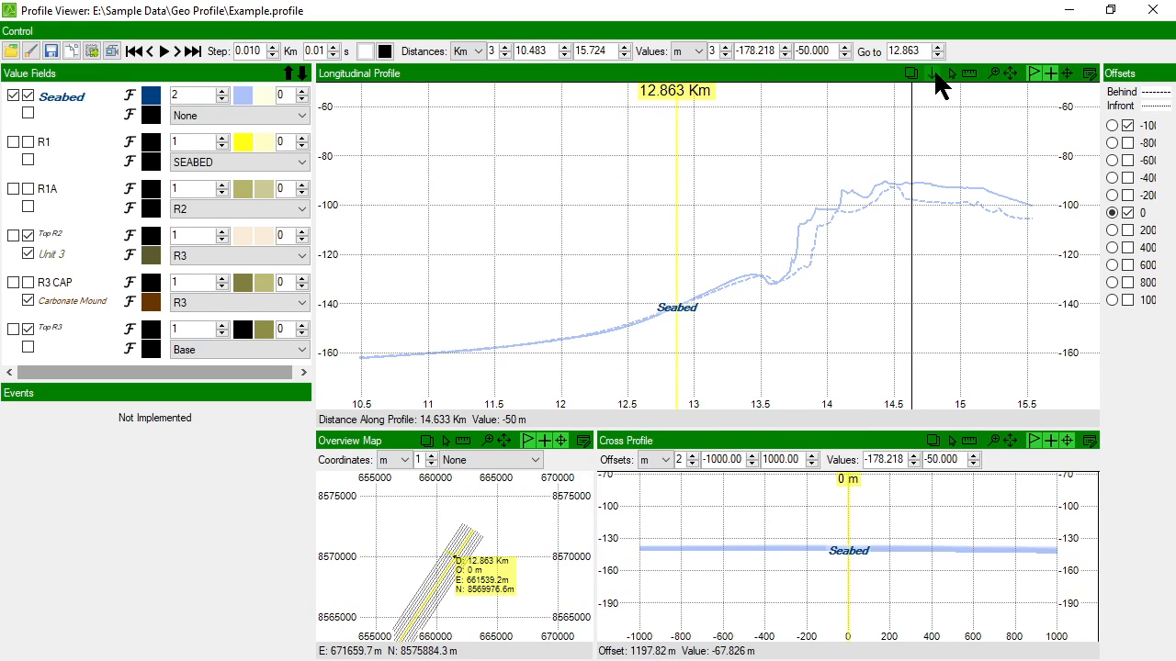
pyautogui.click(781, 175)
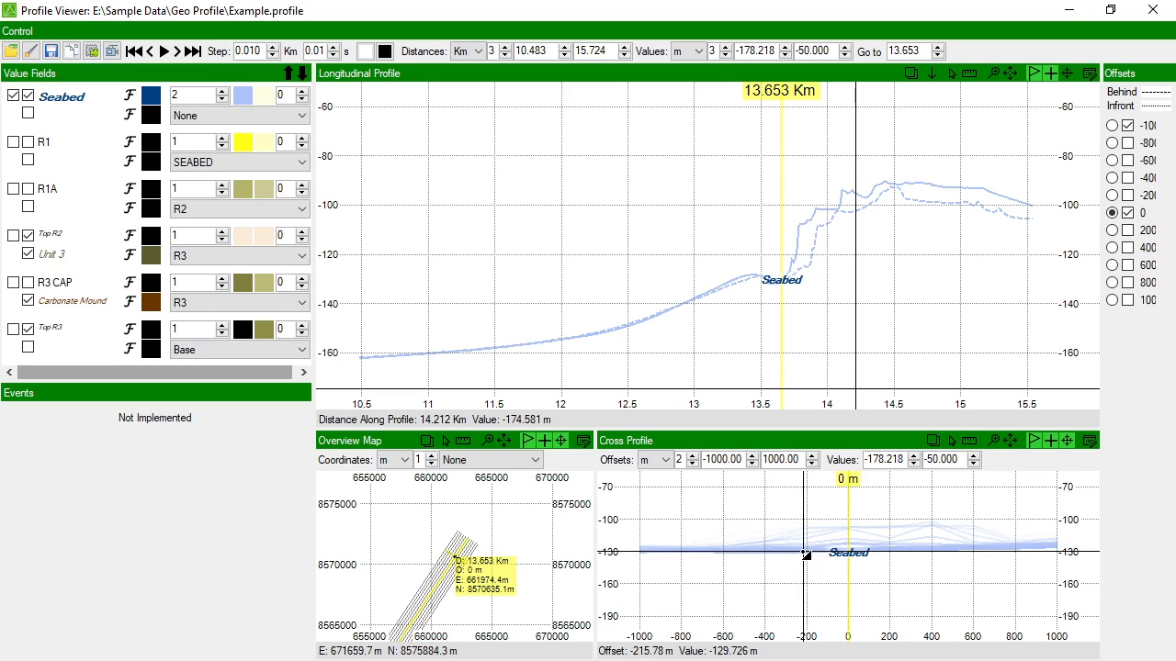
pyautogui.click(1090, 441)
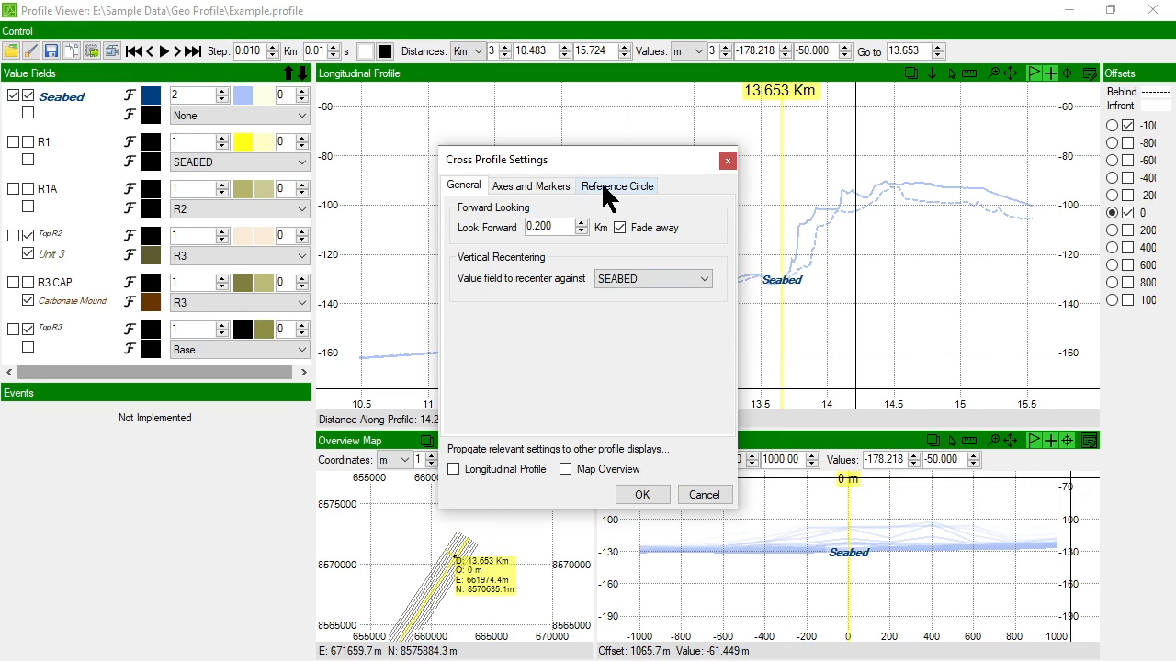
pyautogui.moveTo(612, 167); pyautogui.dragTo(539, 138)
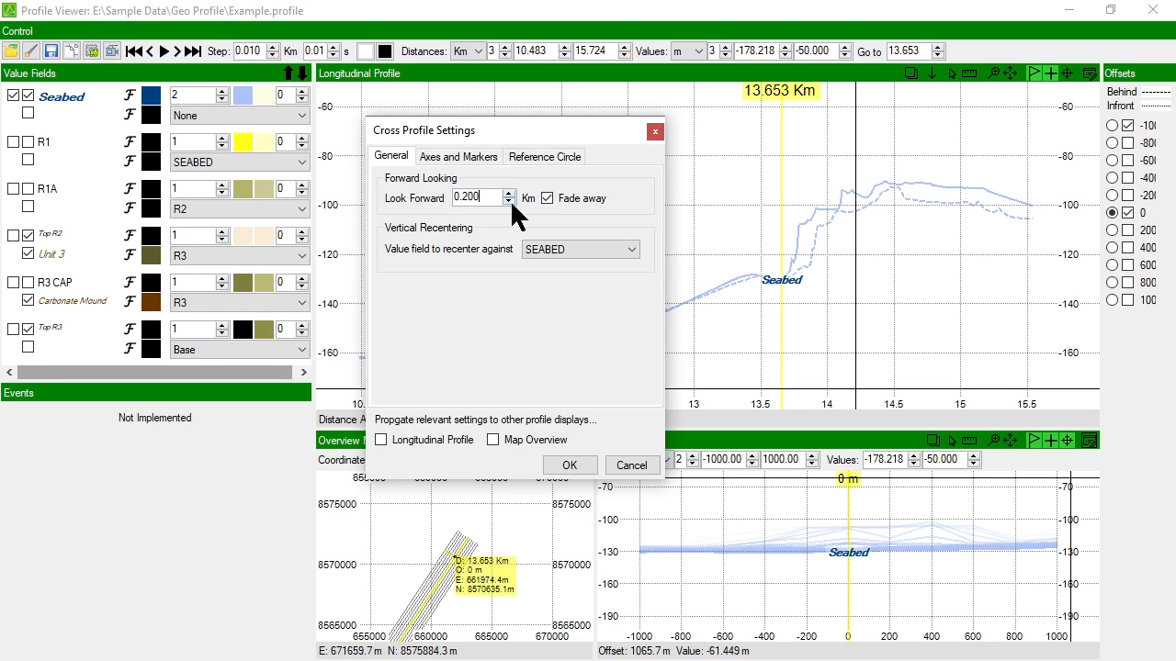
pyautogui.click(509, 201)
pyautogui.click(509, 202)
pyautogui.click(509, 201)
pyautogui.click(509, 201)
pyautogui.moveTo(481, 198); pyautogui.dragTo(414, 200)
pyautogui.click(569, 465)
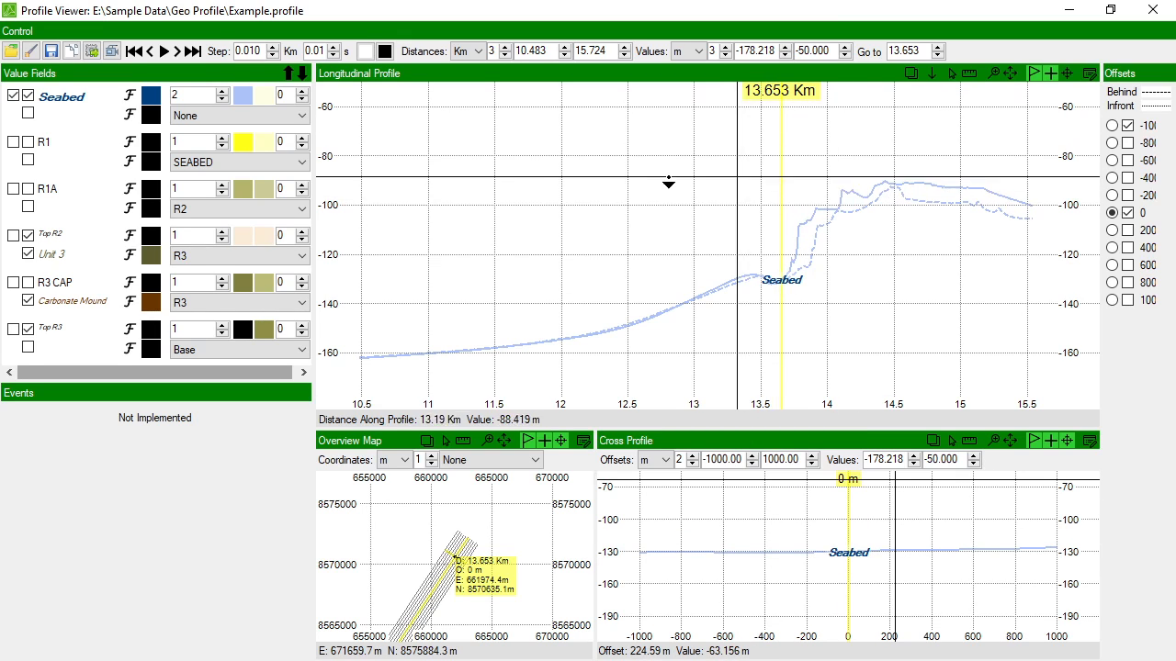
# Step: Play the animation to about 14.4 Km and move the marker back to about 13.59 Km
pyautogui.click(169, 52)
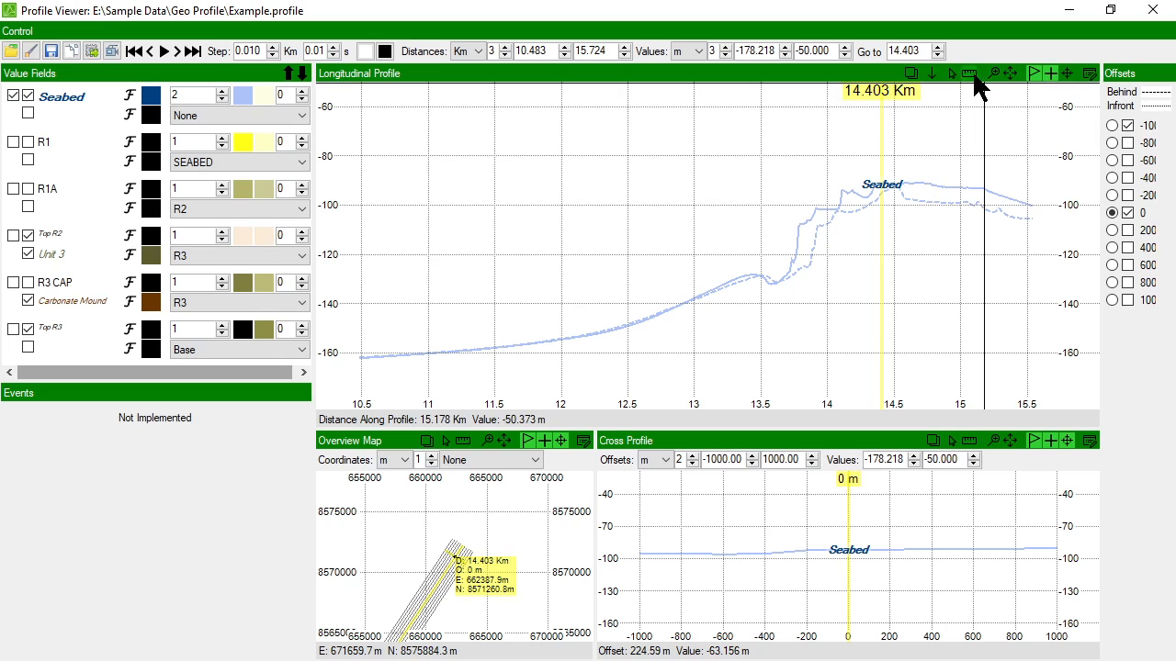
pyautogui.click(773, 174)
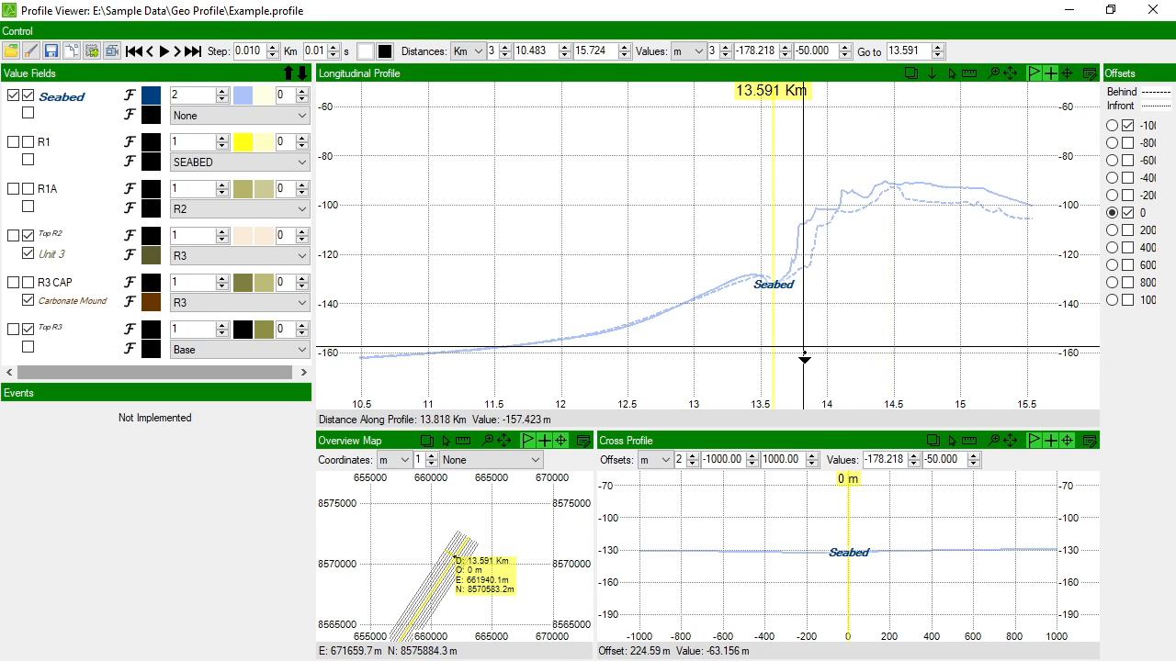
# Step: Set the cross profile's look-forward distance to 0.250 Km and turn off Fade away
pyautogui.click(1090, 442)
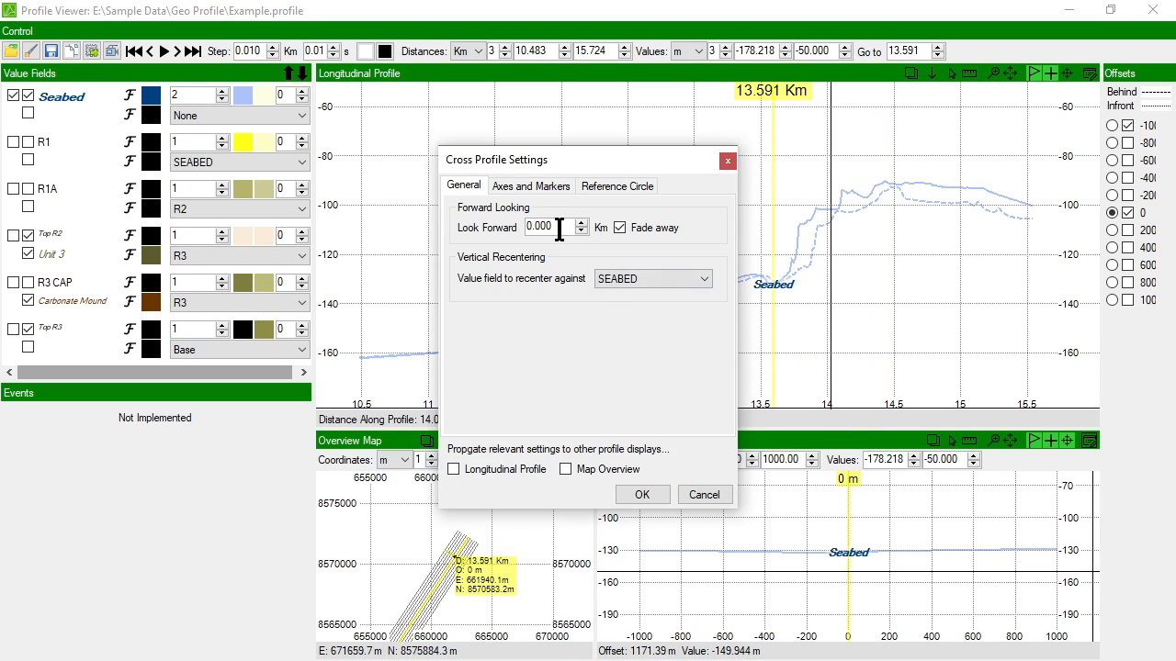
pyautogui.moveTo(552, 227); pyautogui.dragTo(458, 227)
pyautogui.click(642, 494)
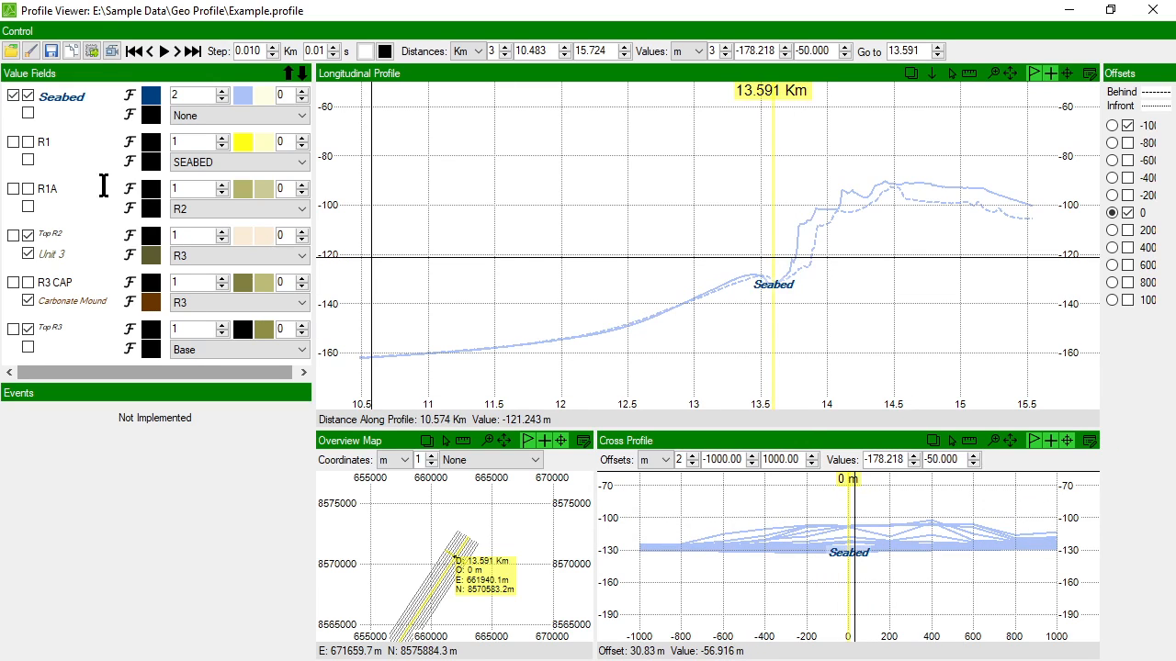
# Step: Play the animation with fading off, restarting from about 13.2 Km and pausing at about 13.71 Km
pyautogui.click(164, 51)
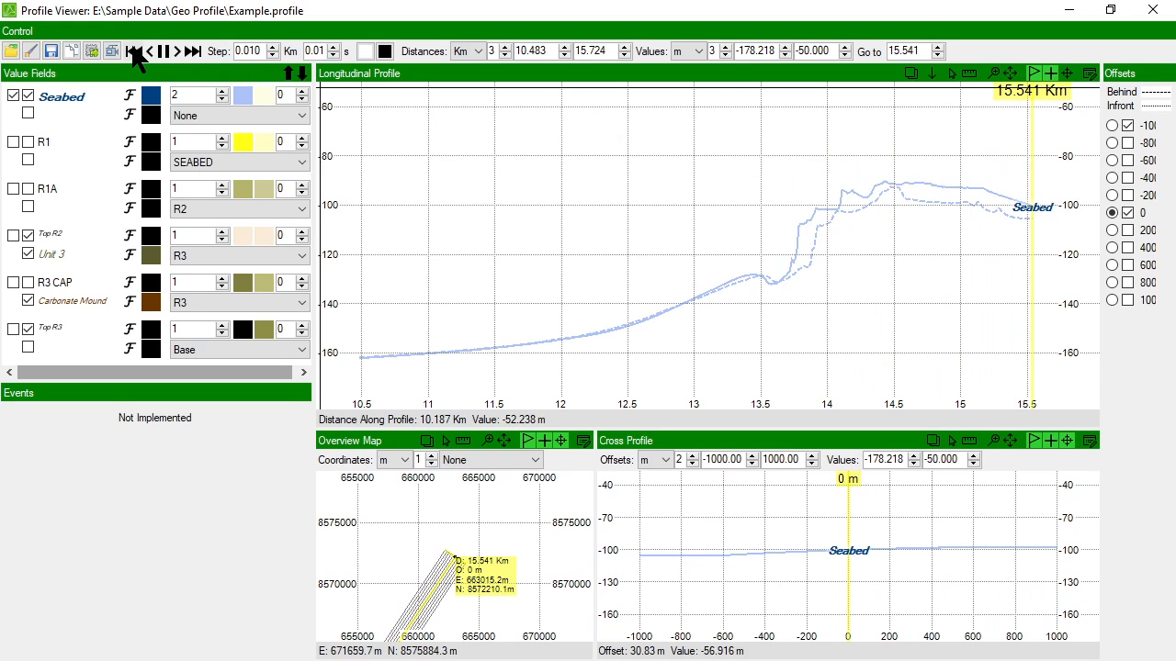
pyautogui.click(134, 51)
pyautogui.click(720, 197)
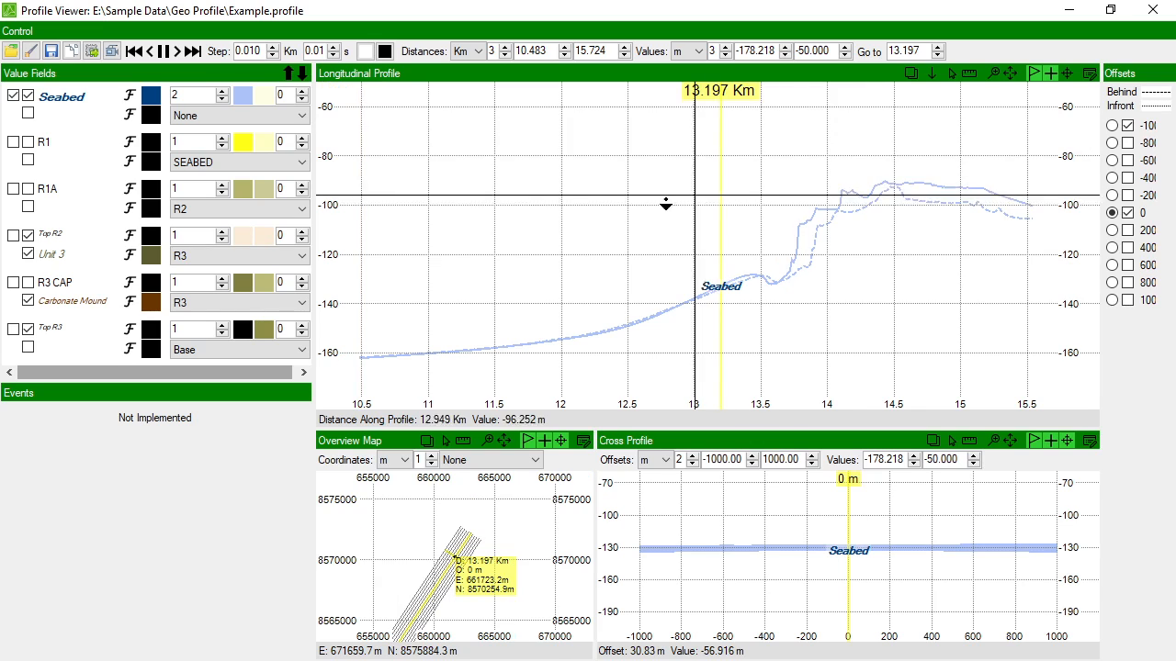
pyautogui.click(165, 52)
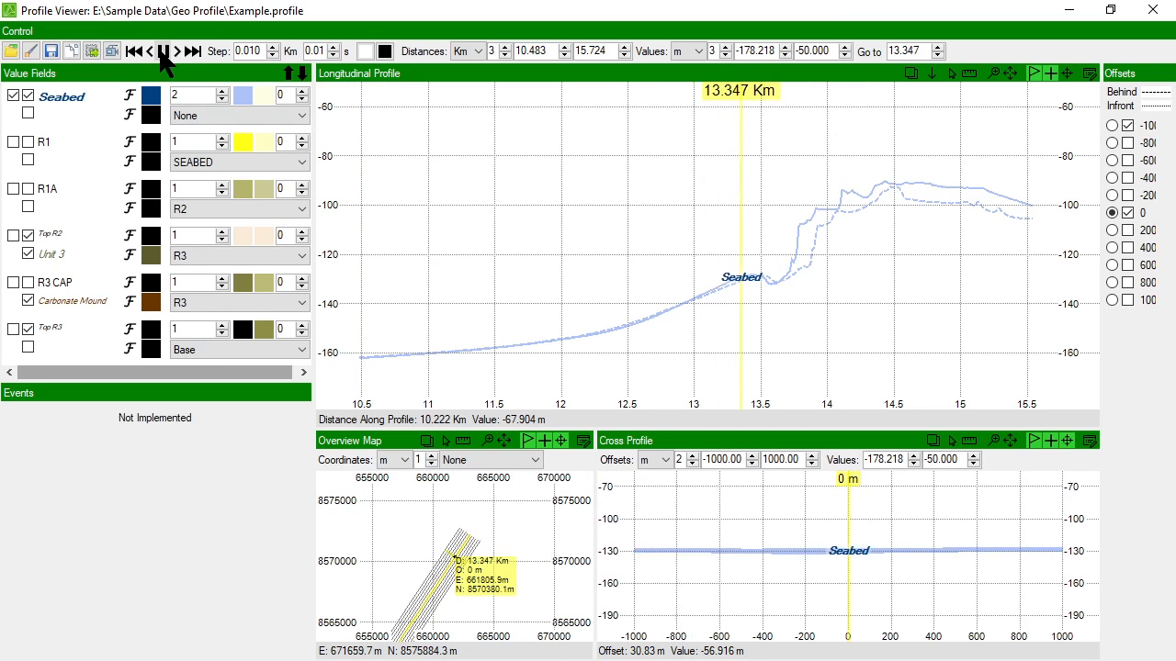
pyautogui.click(164, 52)
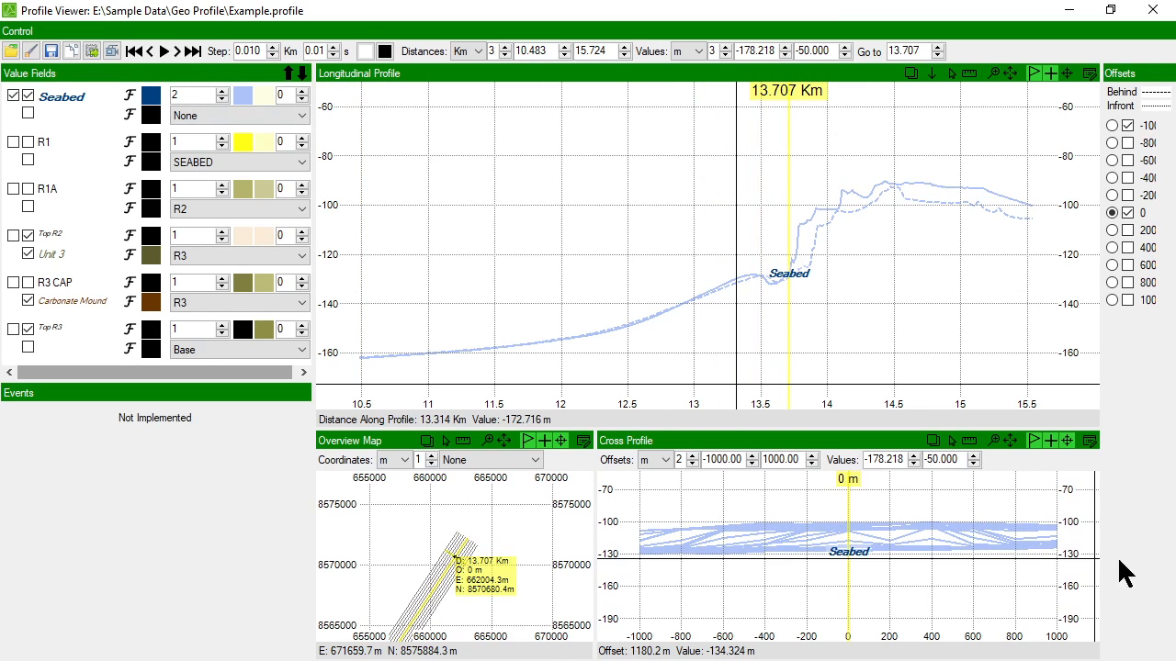
# Step: Turn on Fade away for the cross profile's forward-looking lines
pyautogui.click(1089, 441)
pyautogui.moveTo(614, 158); pyautogui.dragTo(538, 154)
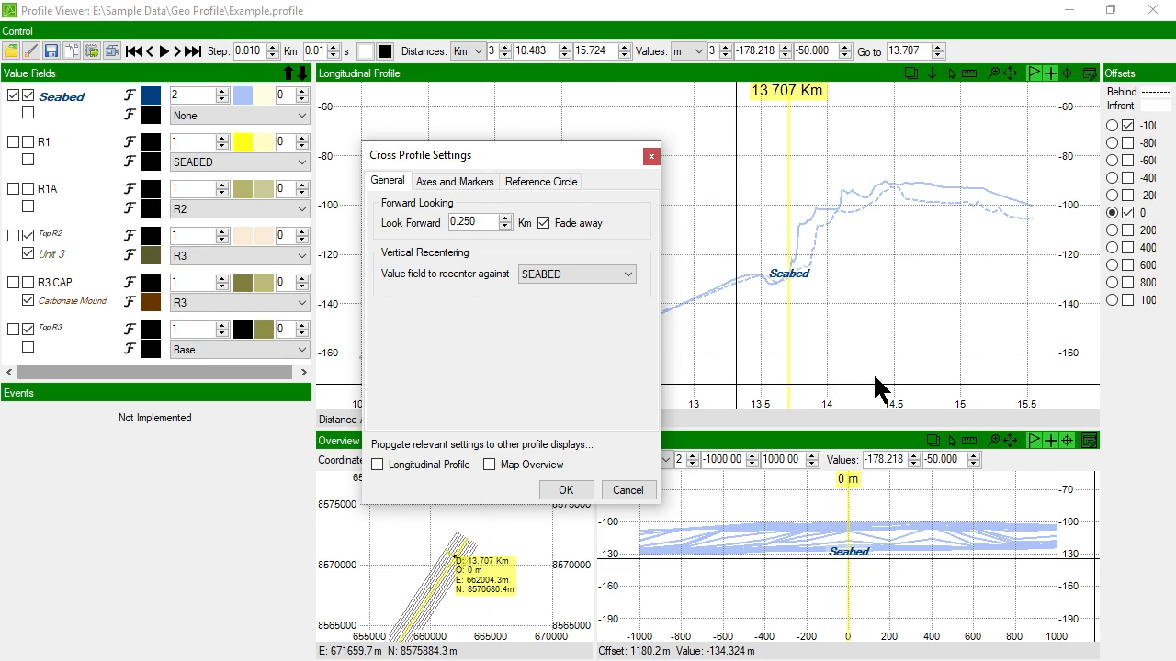
pyautogui.click(574, 489)
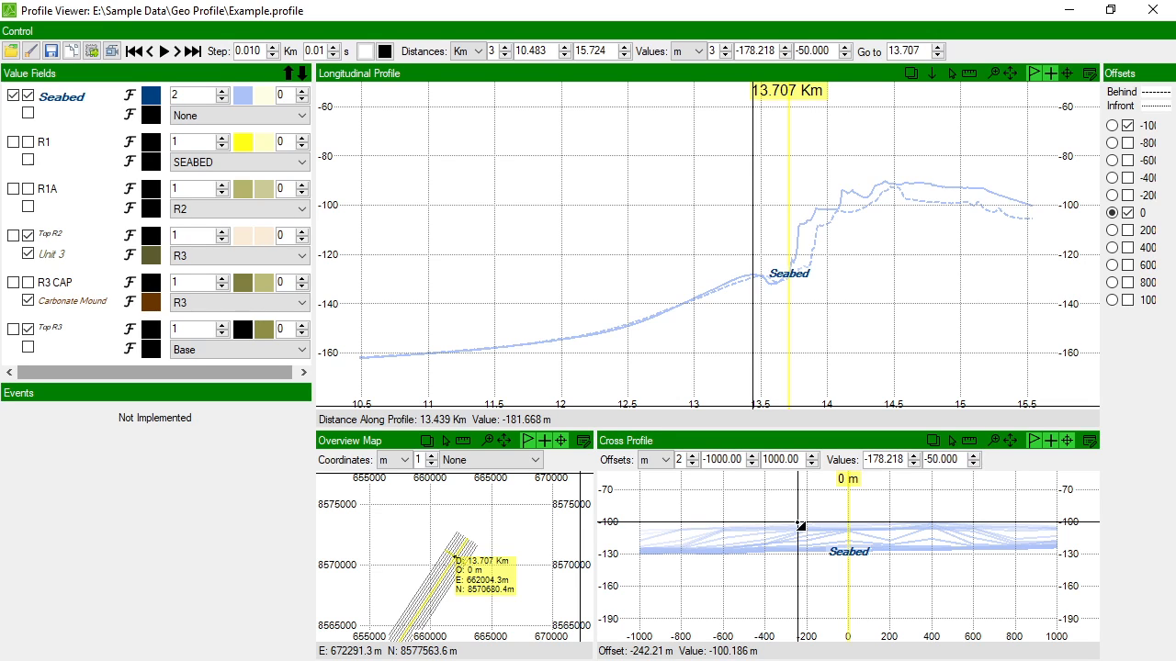
# Step: Play the animation to the profile's end, replay it from the start, and pause at about 14.7 Km
pyautogui.click(164, 50)
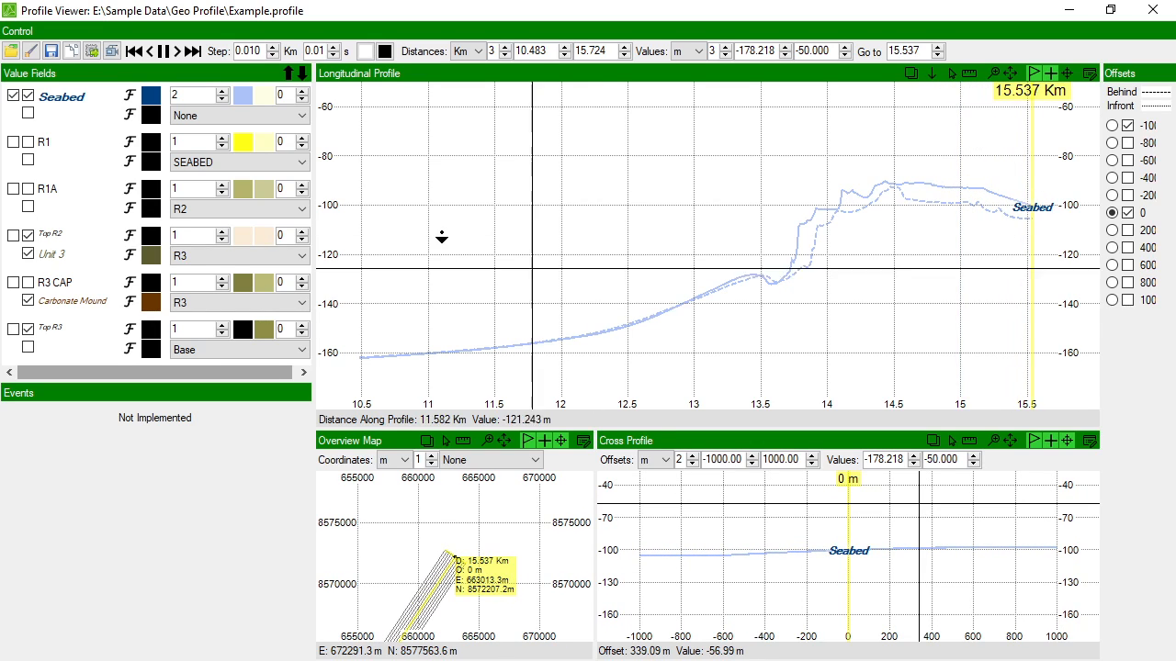
pyautogui.click(133, 50)
pyautogui.click(177, 51)
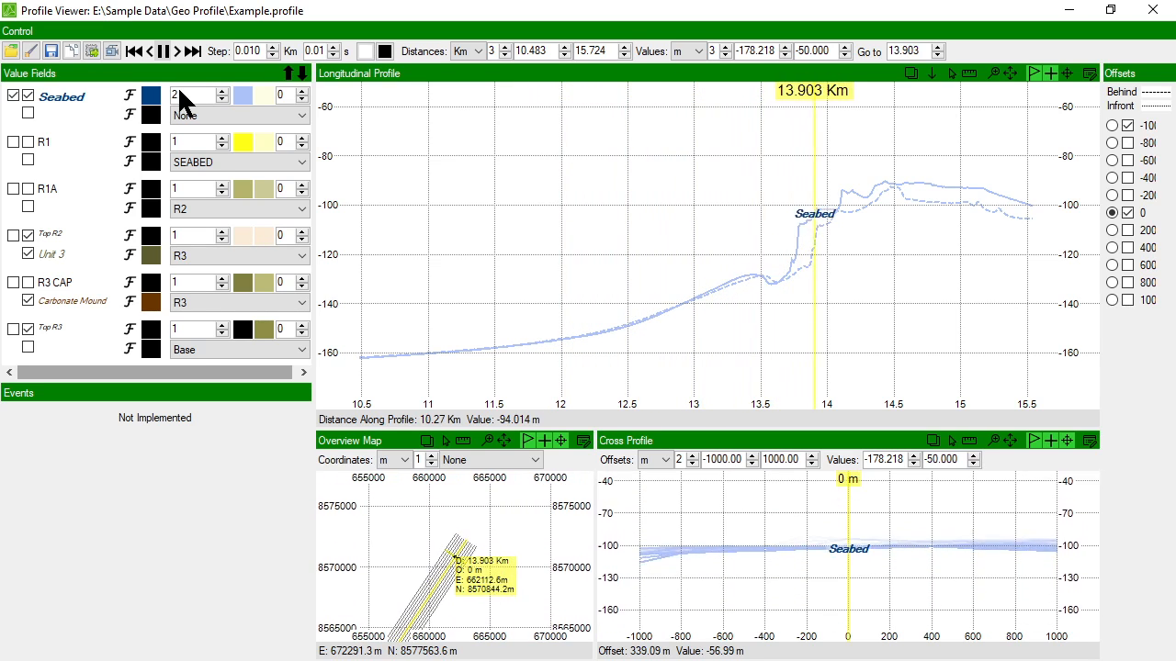
pyautogui.click(163, 50)
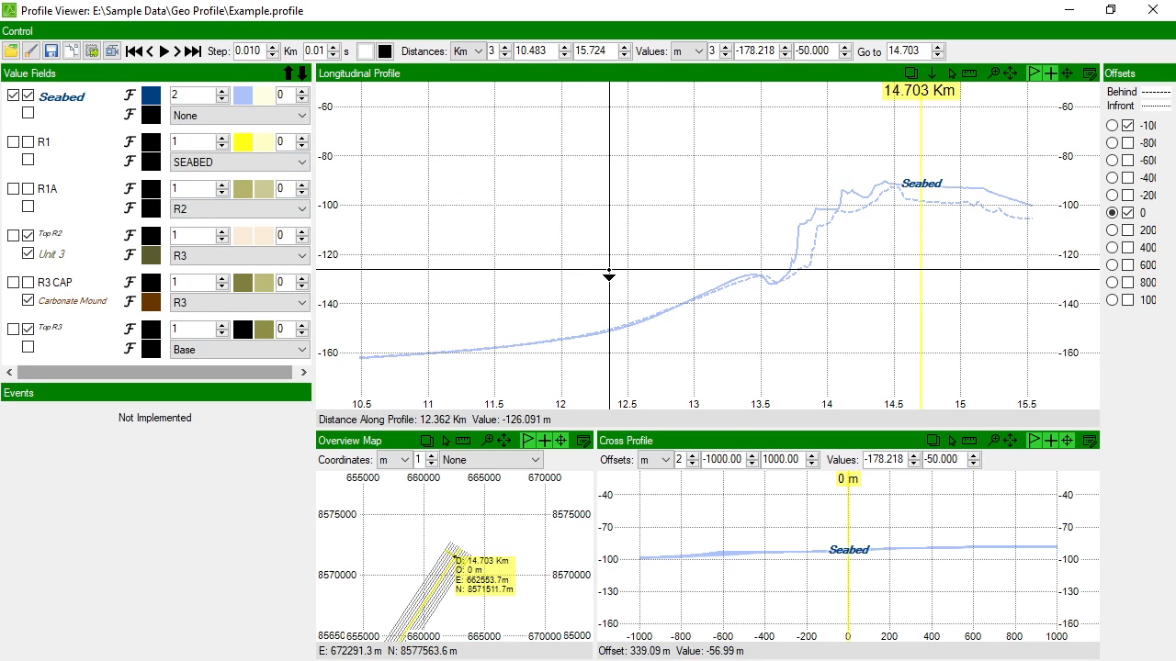
# Step: Reset both profile displays to their full extents and move the marker to about 5.8 Km
pyautogui.click(1011, 74)
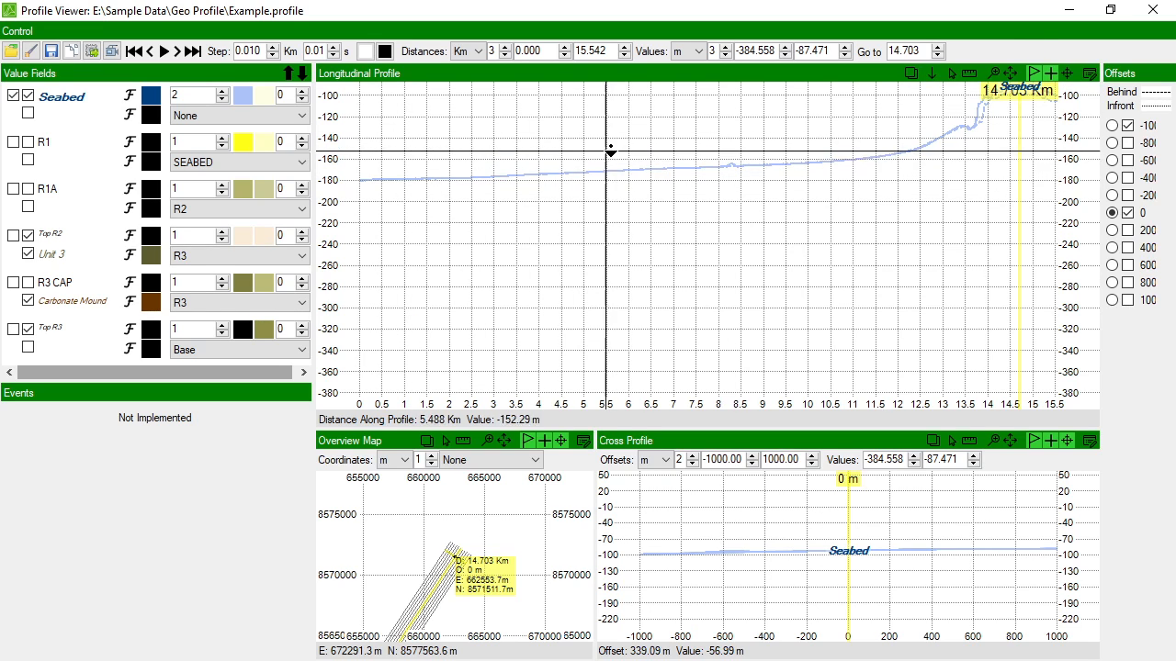
pyautogui.click(620, 157)
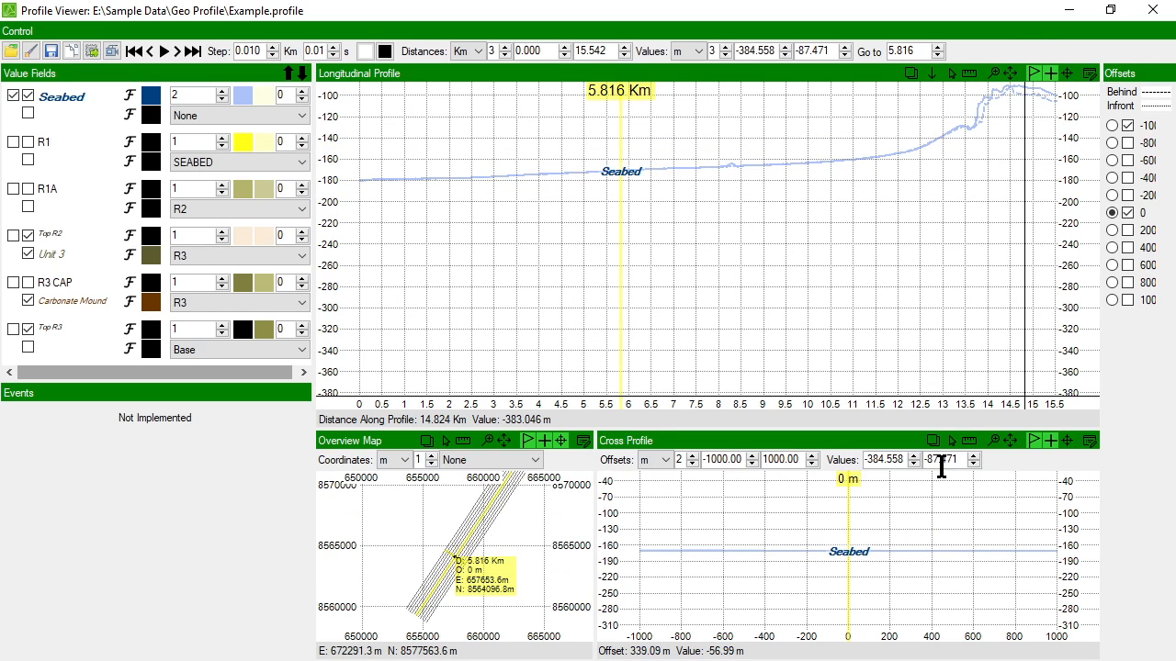
pyautogui.click(1010, 441)
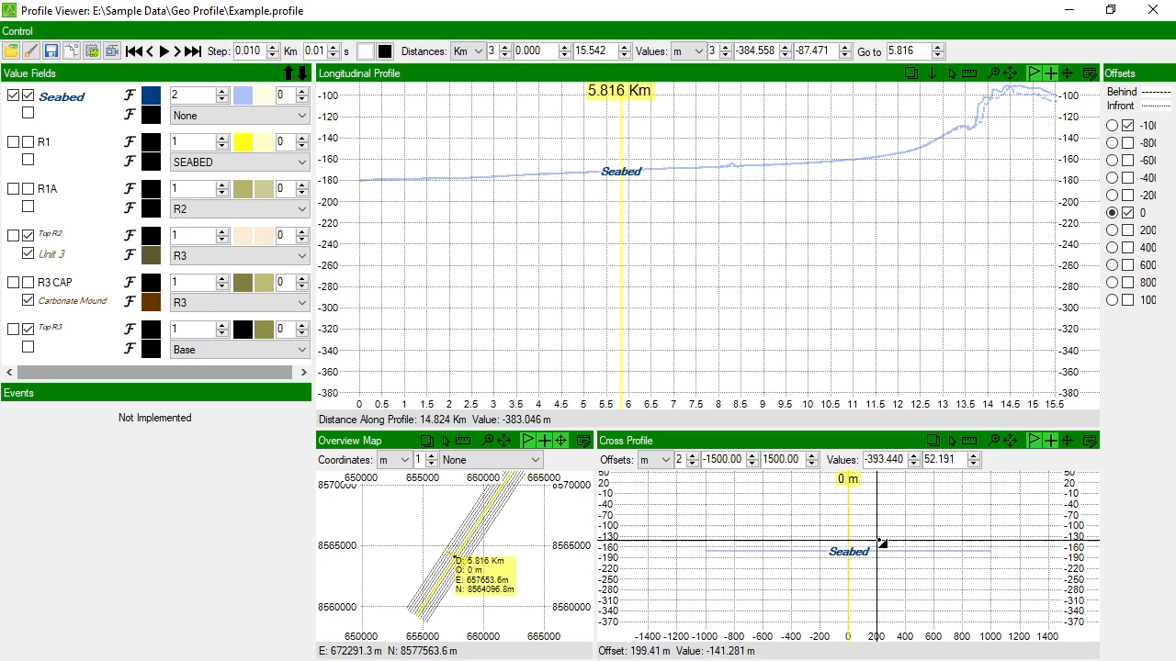
pyautogui.click(1012, 441)
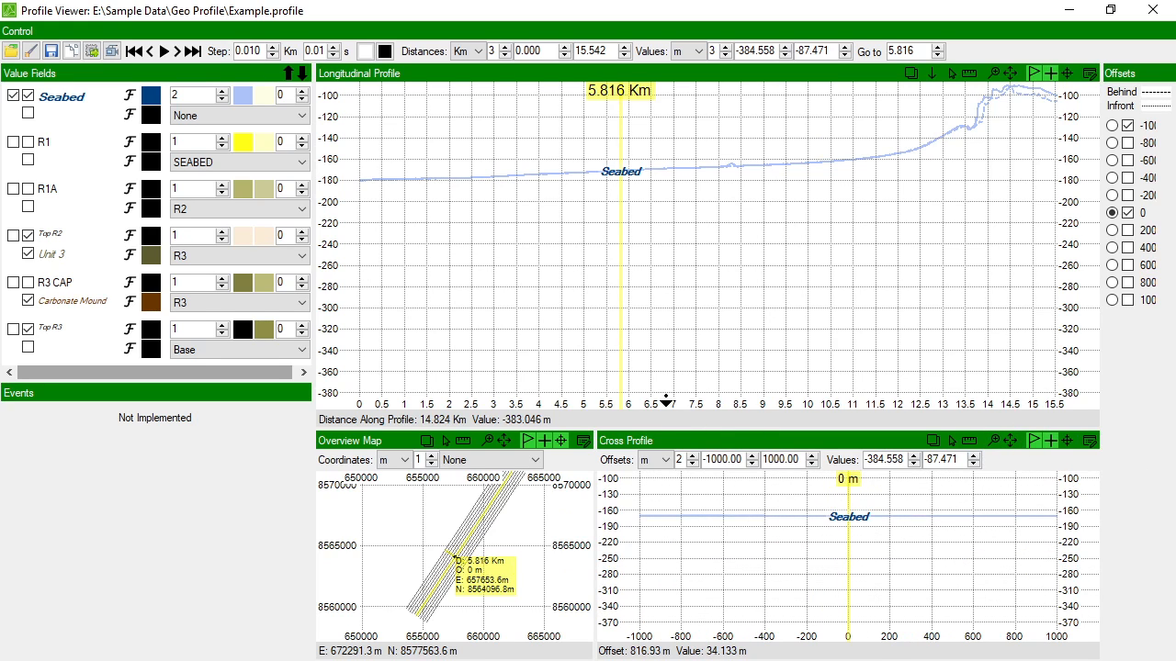
# Step: Show the R1, R1A, Top R2, R3 CAP and Top R3 value fields and set the Seabed's fill to R2
pyautogui.click(12, 141)
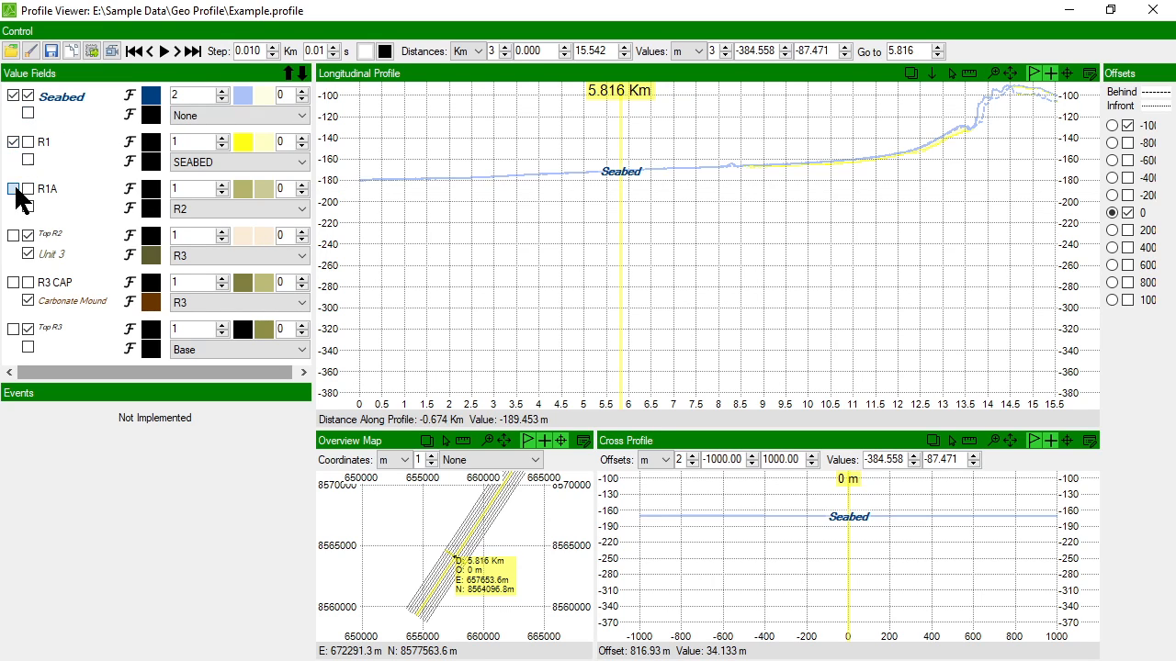
pyautogui.click(13, 188)
pyautogui.click(13, 236)
pyautogui.click(13, 282)
pyautogui.click(13, 329)
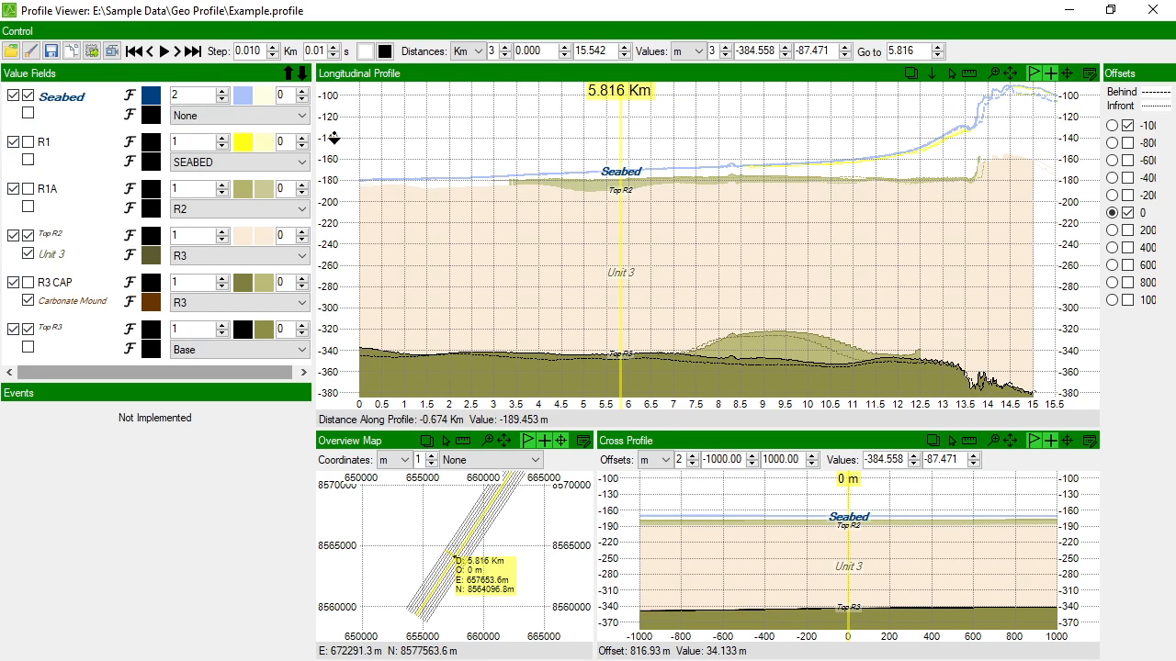
pyautogui.click(280, 115)
pyautogui.click(200, 179)
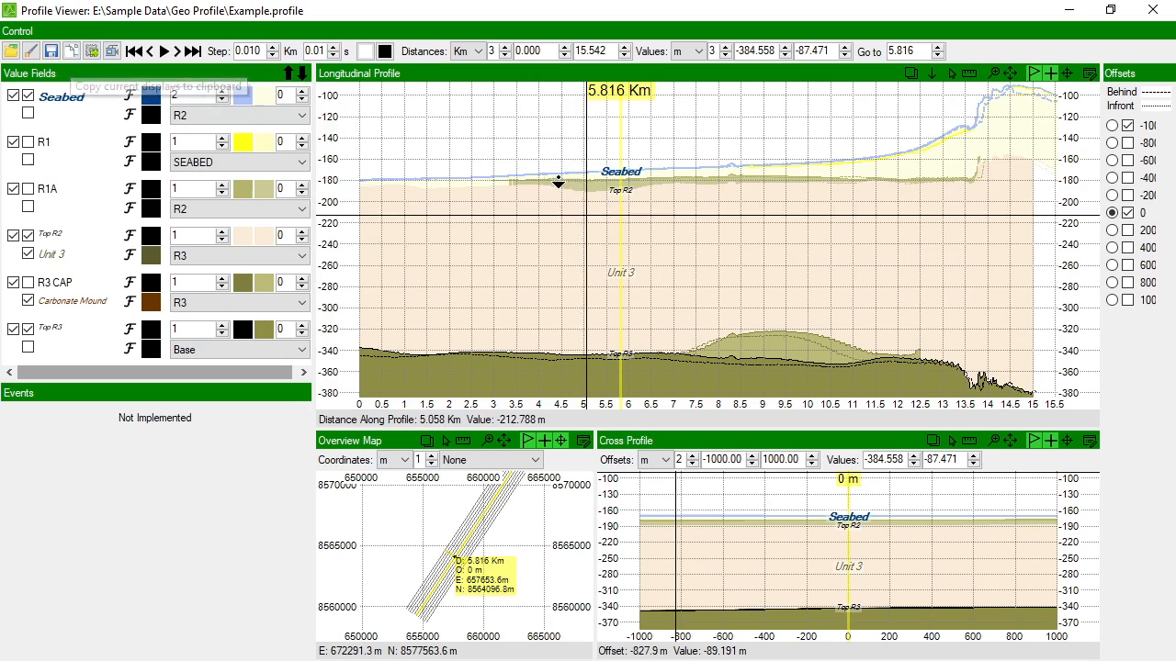
# Step: Copy the current displays to the clipboard, switch to Paint and paste them into the blank image
pyautogui.click(73, 44)
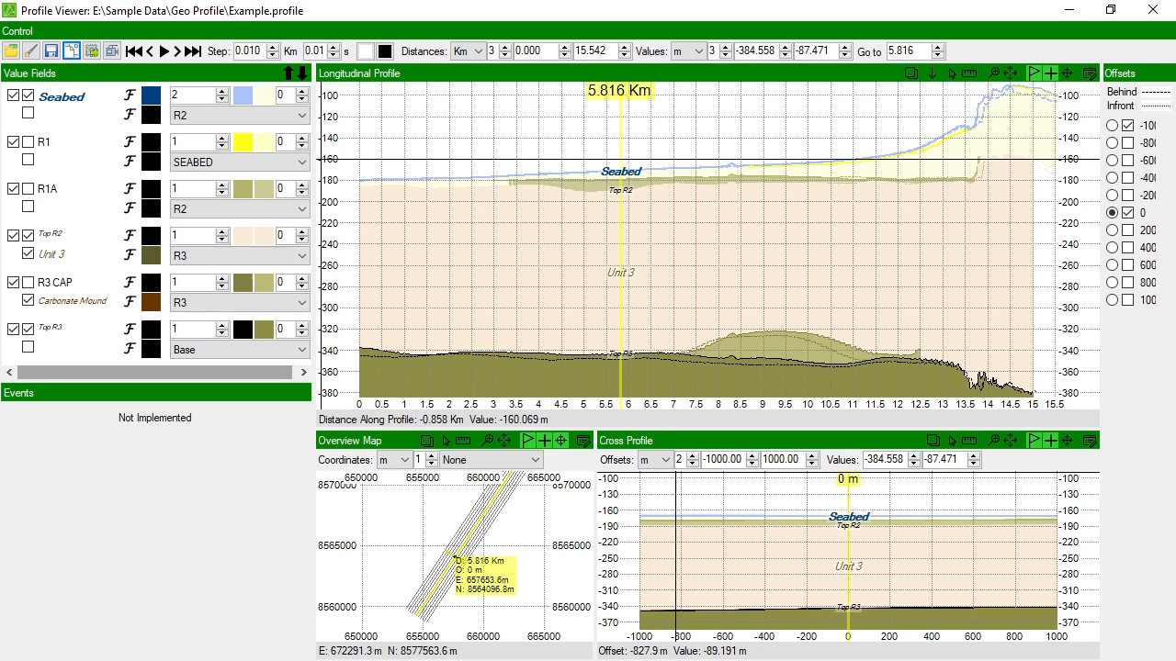
pyautogui.hotkey('alt', 'Tab')
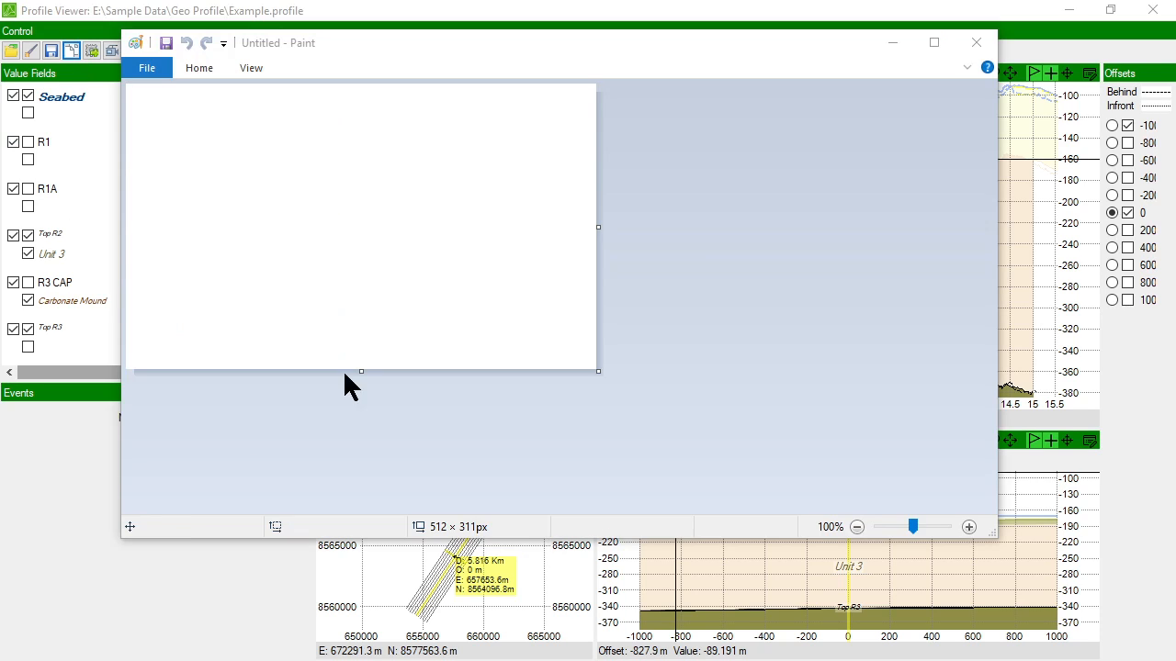
pyautogui.moveTo(275, 55); pyautogui.dragTo(340, 60)
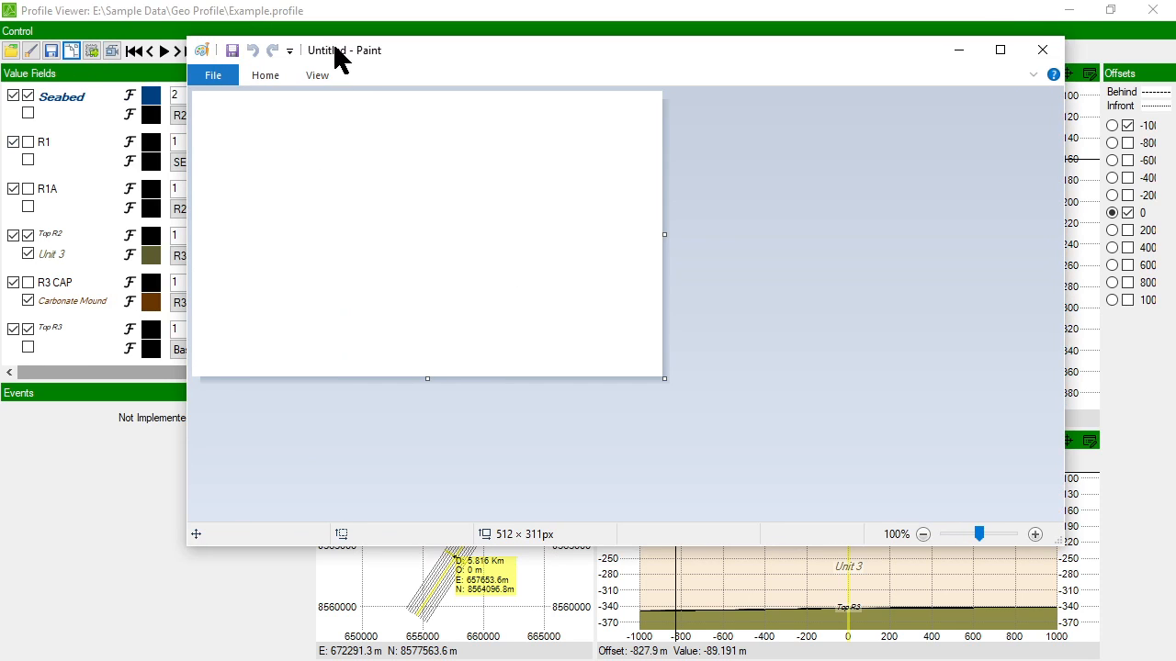
pyautogui.hotkey('ctrl', 'v')
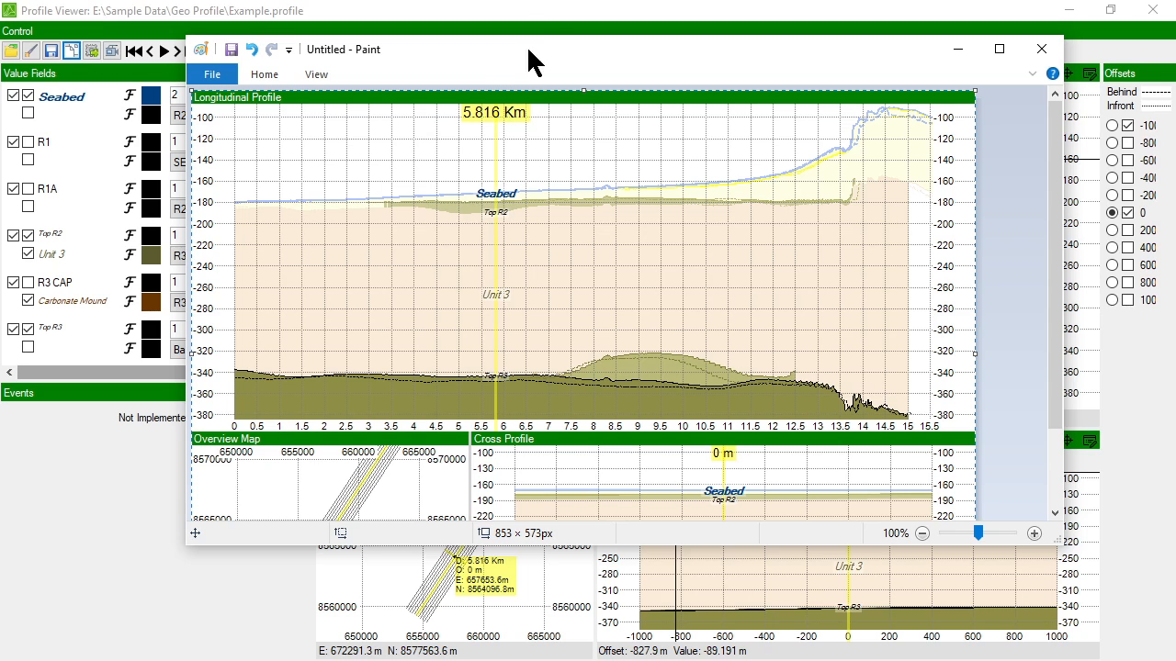
pyautogui.doubleClick(479, 48)
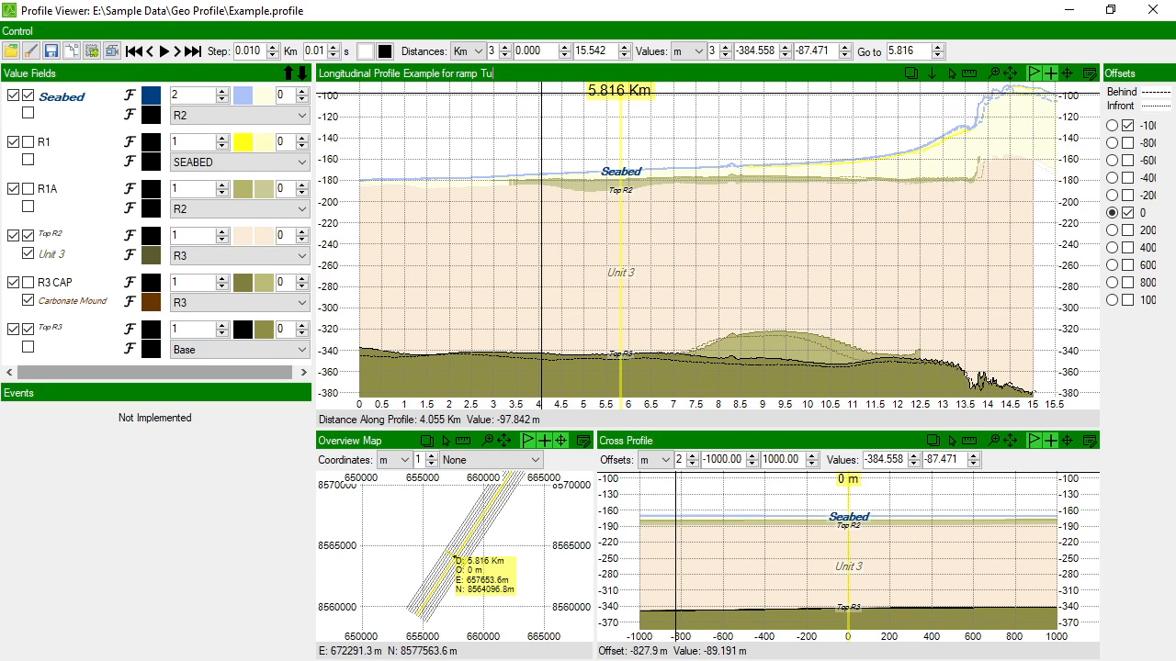
# Step: Retitle the longitudinal display "Longitudinal Profile Example for ramp Tutorial" and the cross display "This is a Cross Profile"
pyautogui.press('BackSpace')
pyautogui.press('BackSpace')
pyautogui.write('torial')
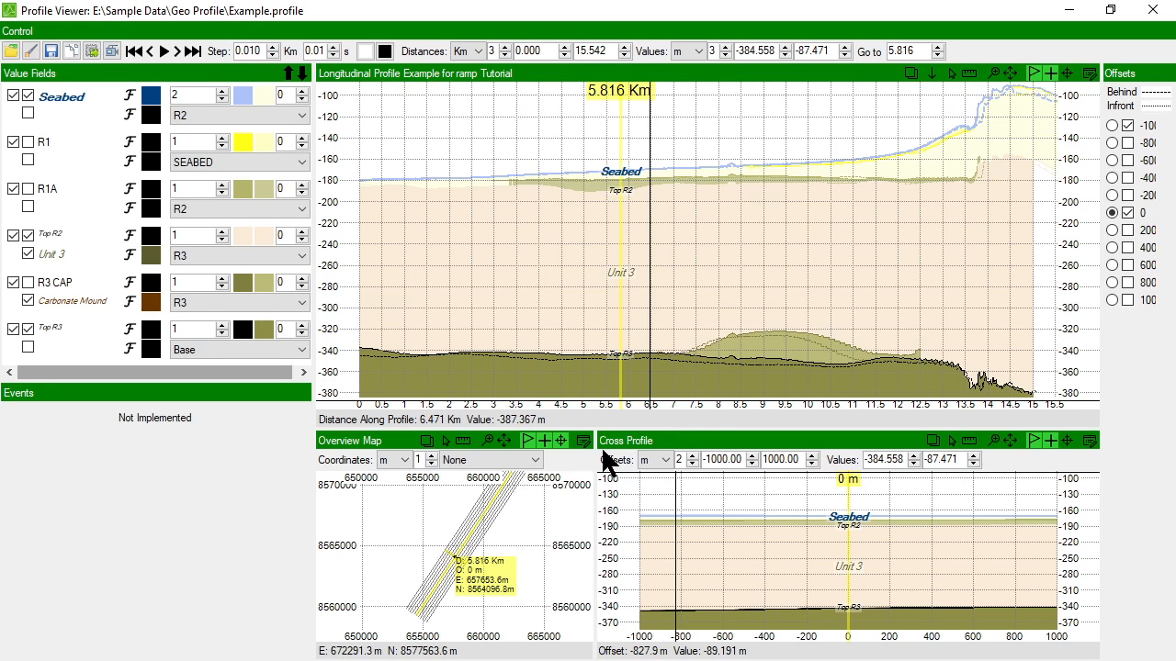
pyautogui.write('his is a')
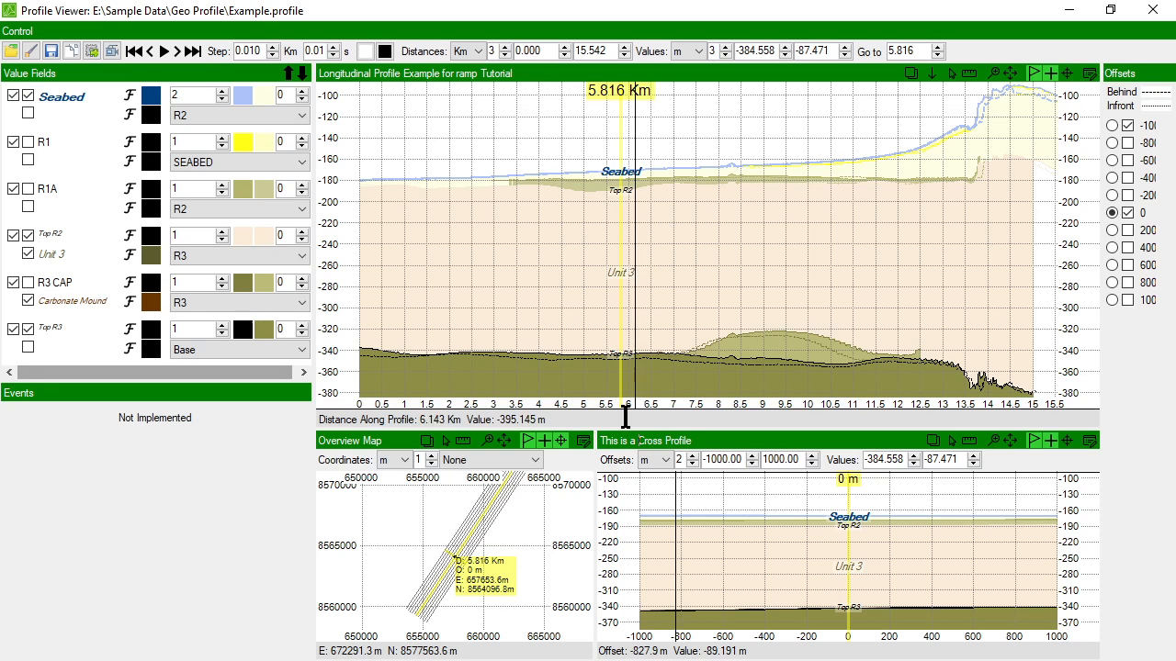
# Step: Copy the retitled displays into Paint, and close Paint without saving the image
pyautogui.click(71, 51)
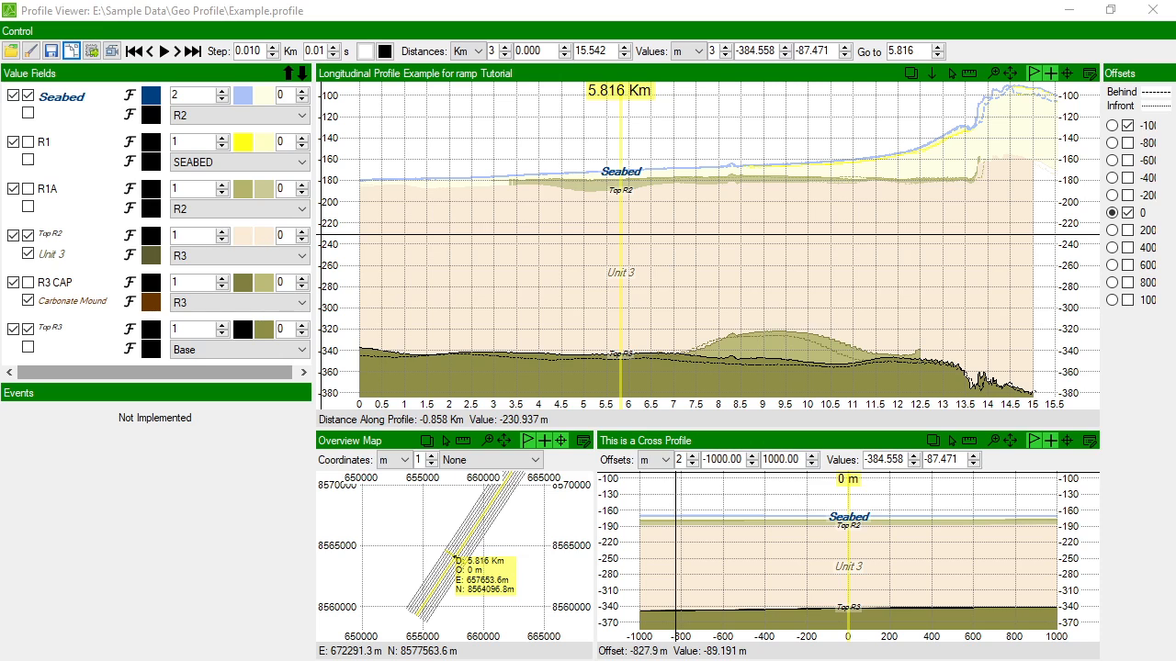
pyautogui.hotkey('ctrl', 'v')
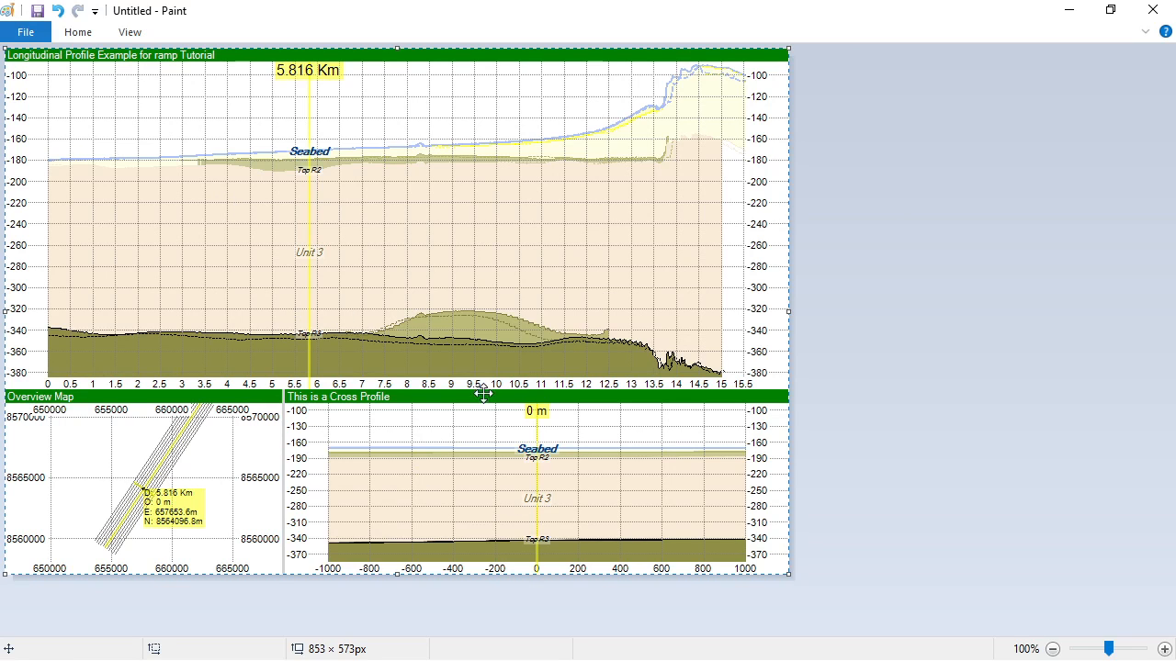
pyautogui.click(1153, 9)
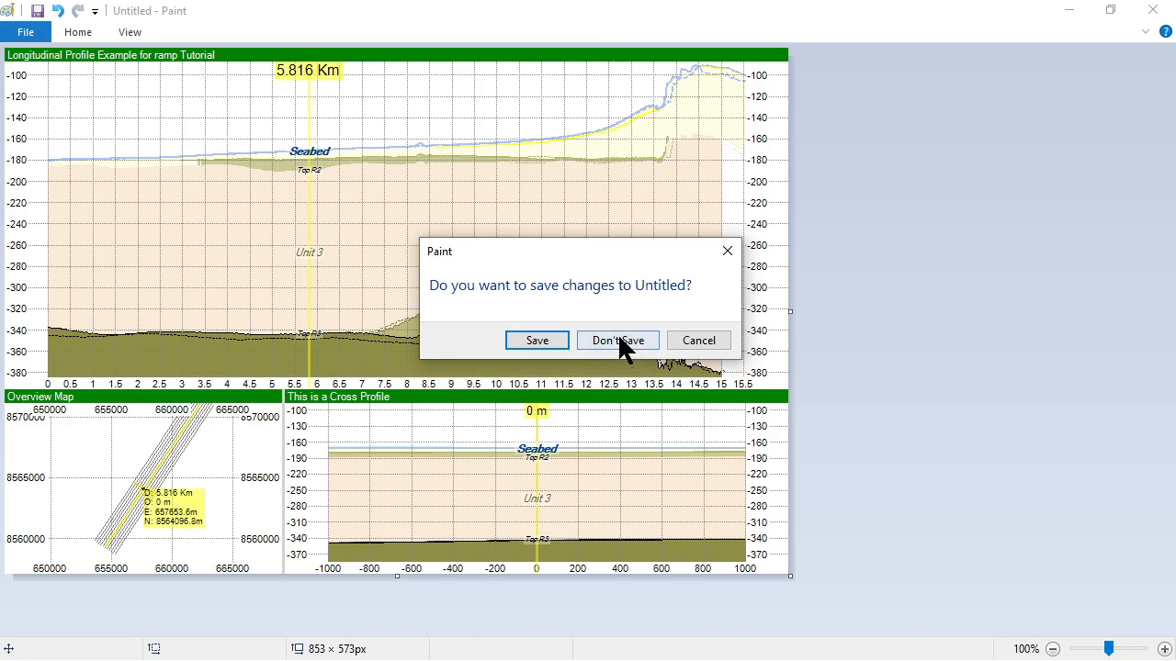
pyautogui.click(654, 340)
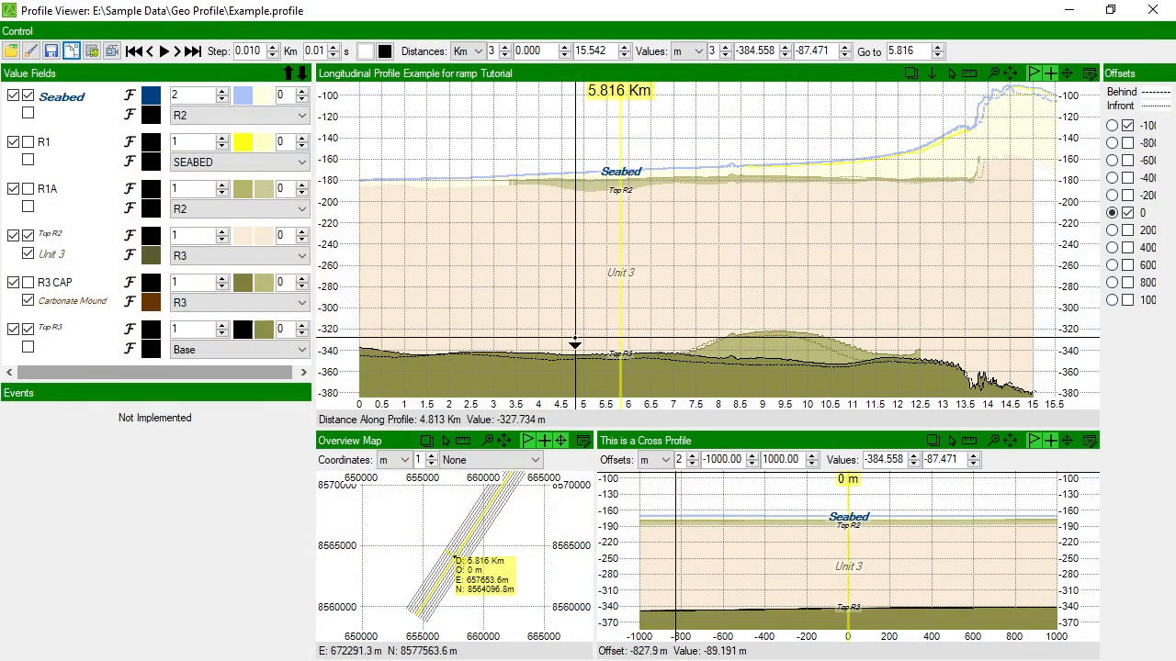
# Step: Copy the current displays to the clipboard again and save the profile's display settings
pyautogui.click(73, 52)
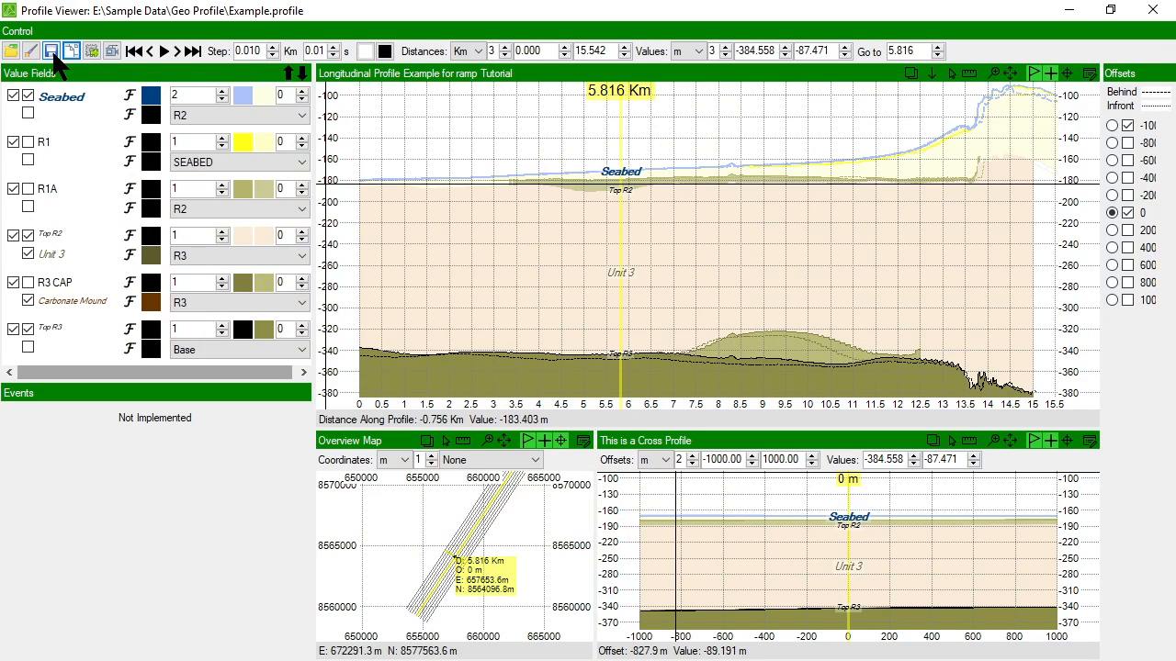
pyautogui.click(53, 55)
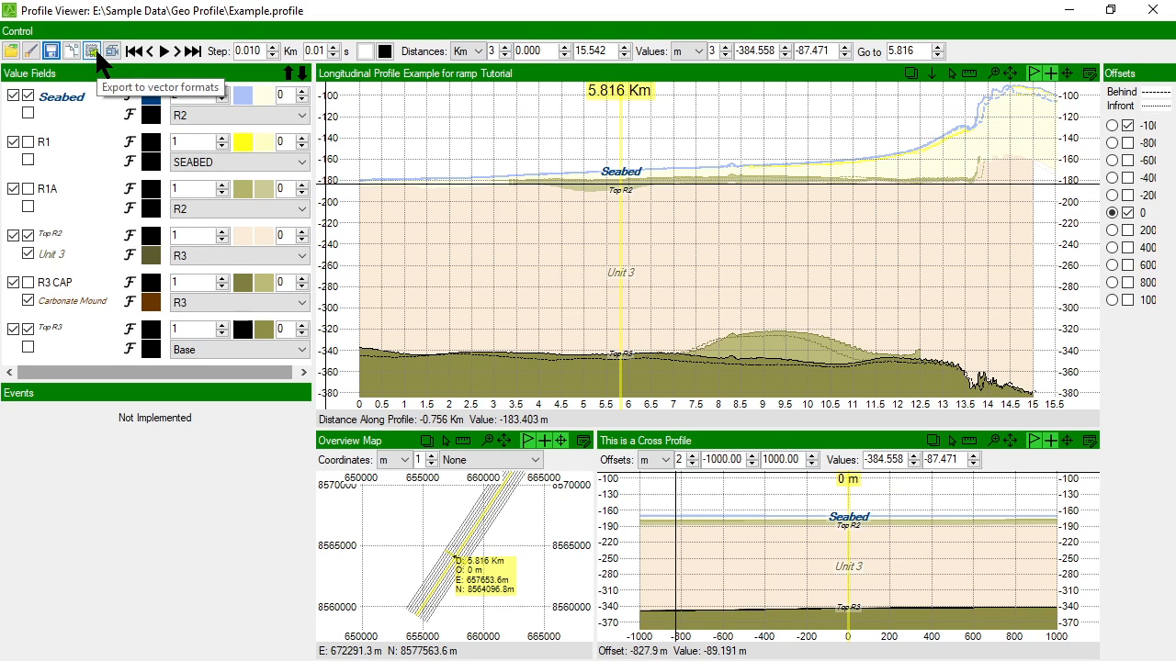
# Step: Open the vector data export and examine its SVG scaling and DXF vertical axis options
pyautogui.click(95, 53)
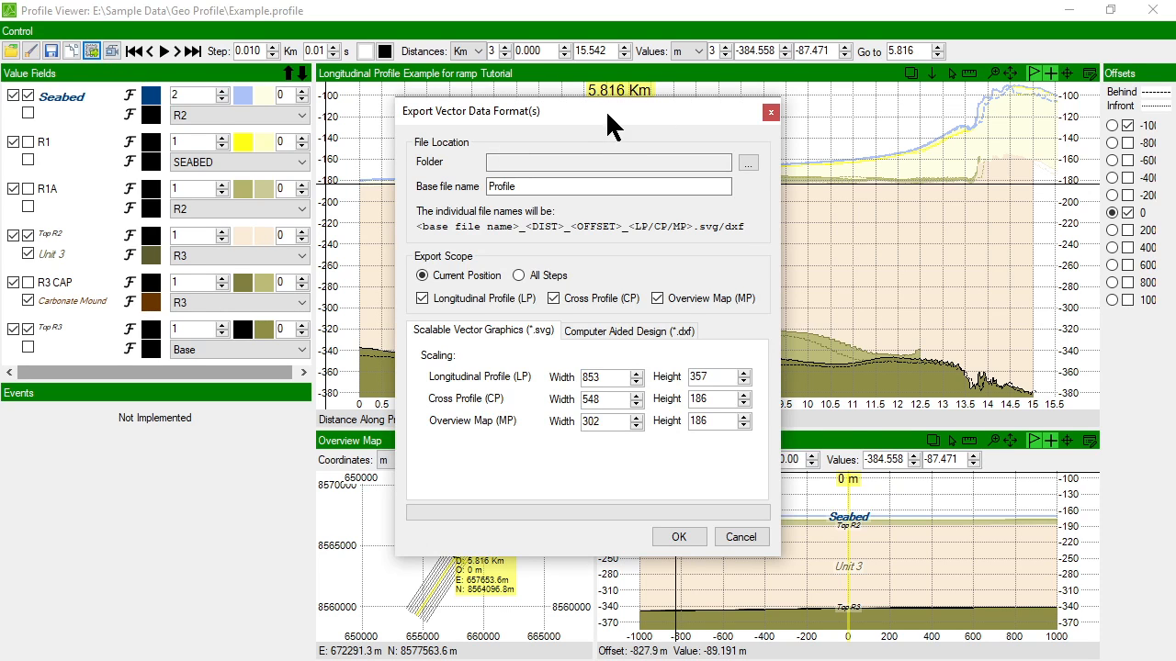
pyautogui.moveTo(613, 114); pyautogui.dragTo(608, 115)
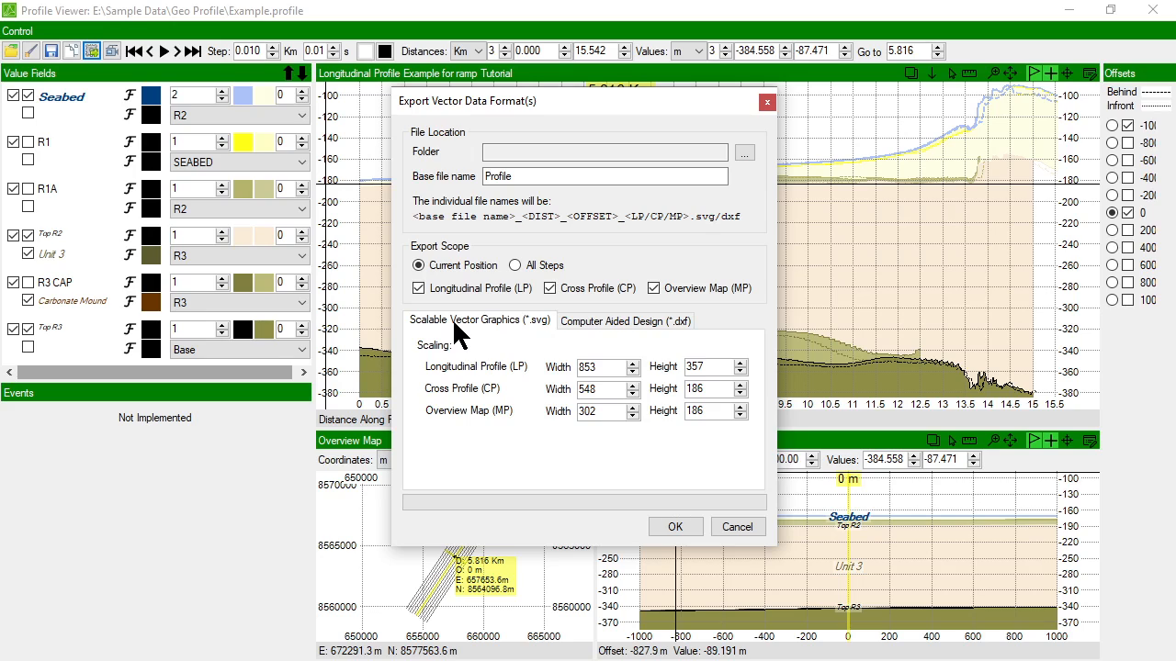
pyautogui.click(621, 322)
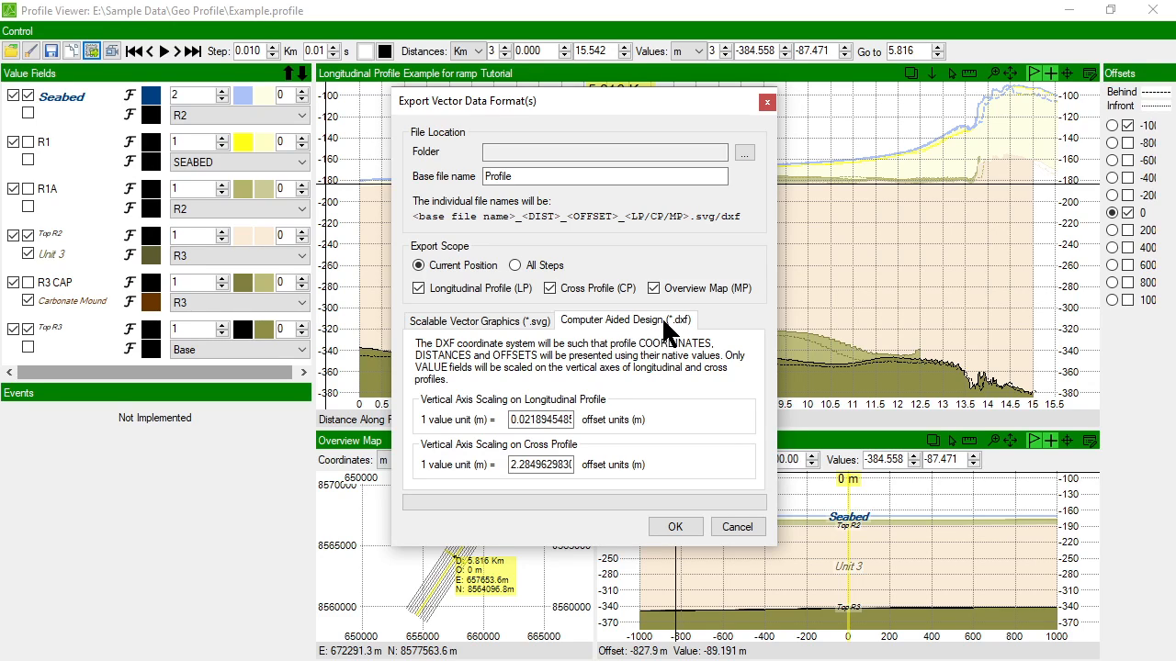
pyautogui.click(515, 323)
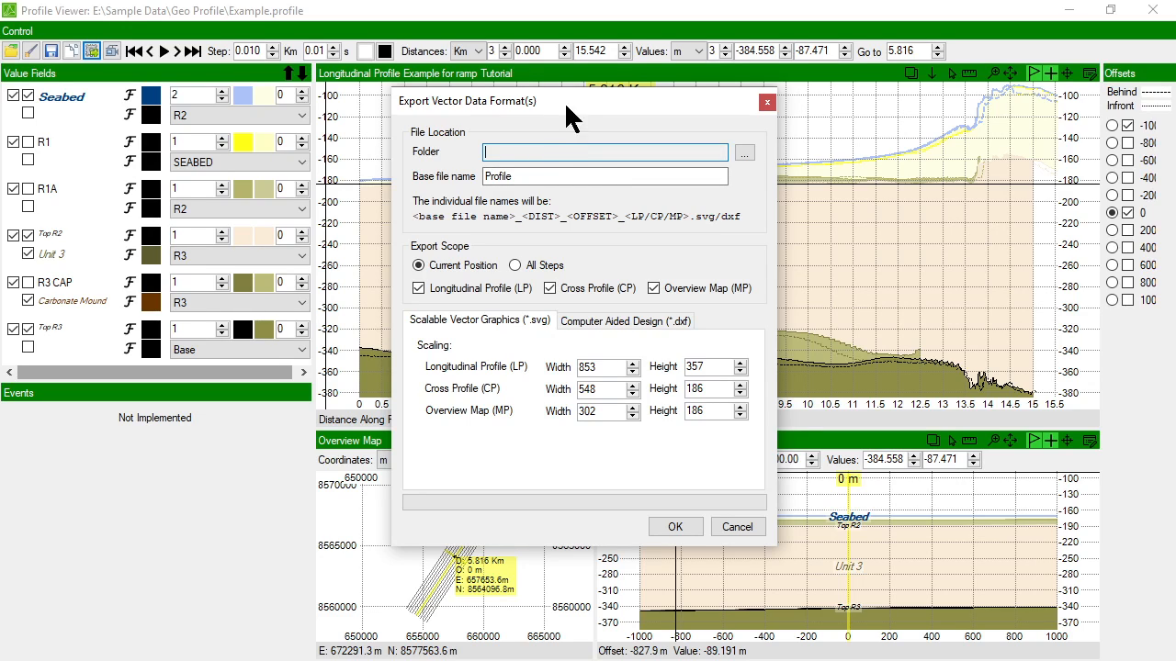
# Step: Set the export folder to E:\Sample Data\Geo Profile
pyautogui.click(653, 152)
pyautogui.click(745, 153)
pyautogui.click(550, 344)
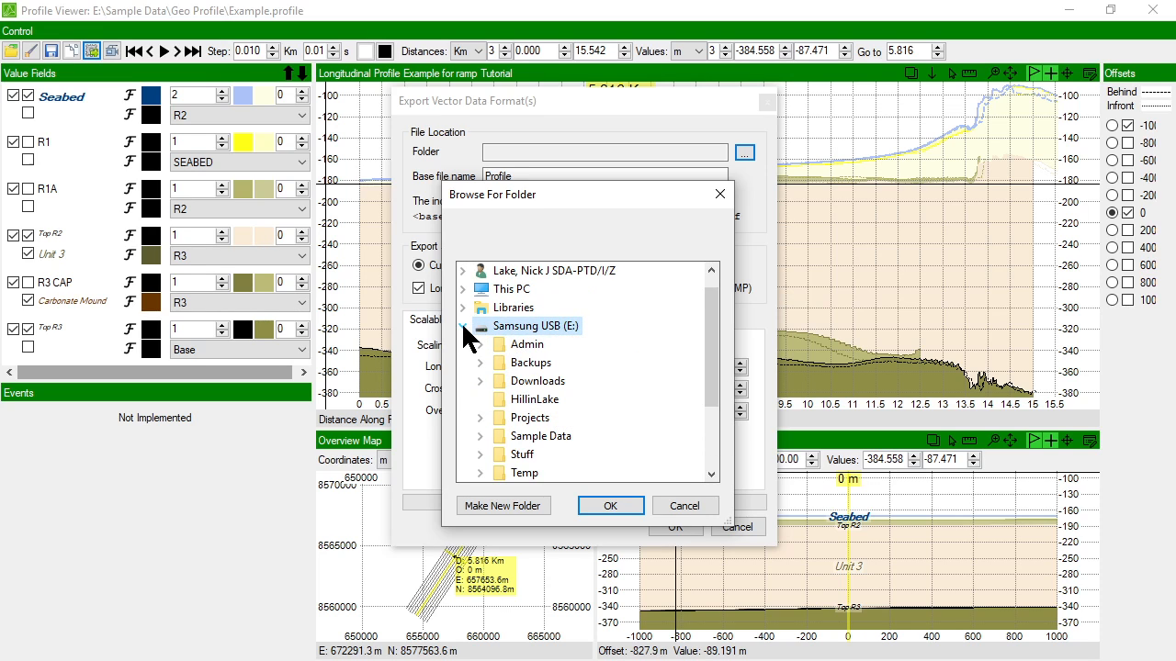
pyautogui.click(542, 437)
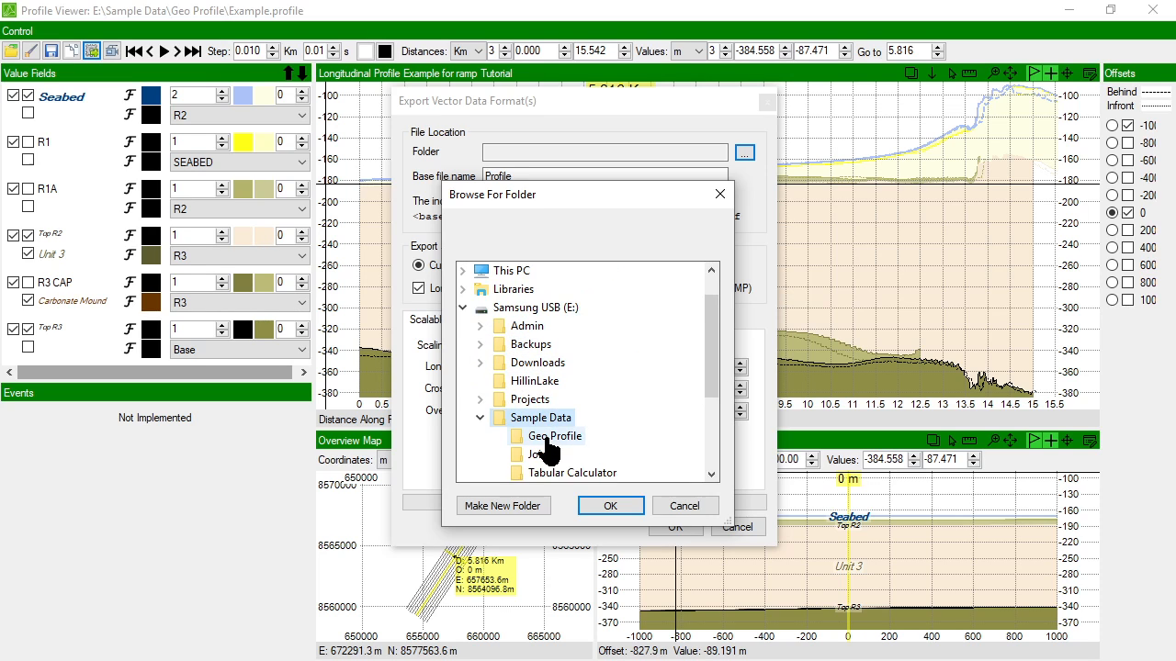
pyautogui.scroll(-1, 551, 432)
pyautogui.click(551, 384)
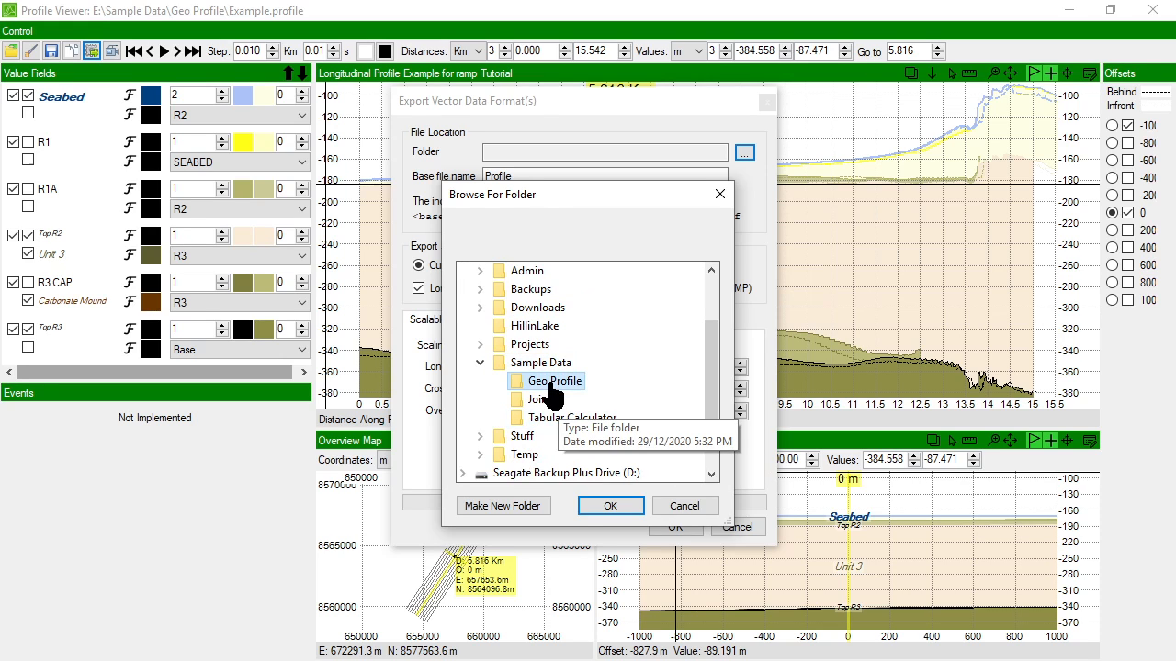
pyautogui.click(606, 508)
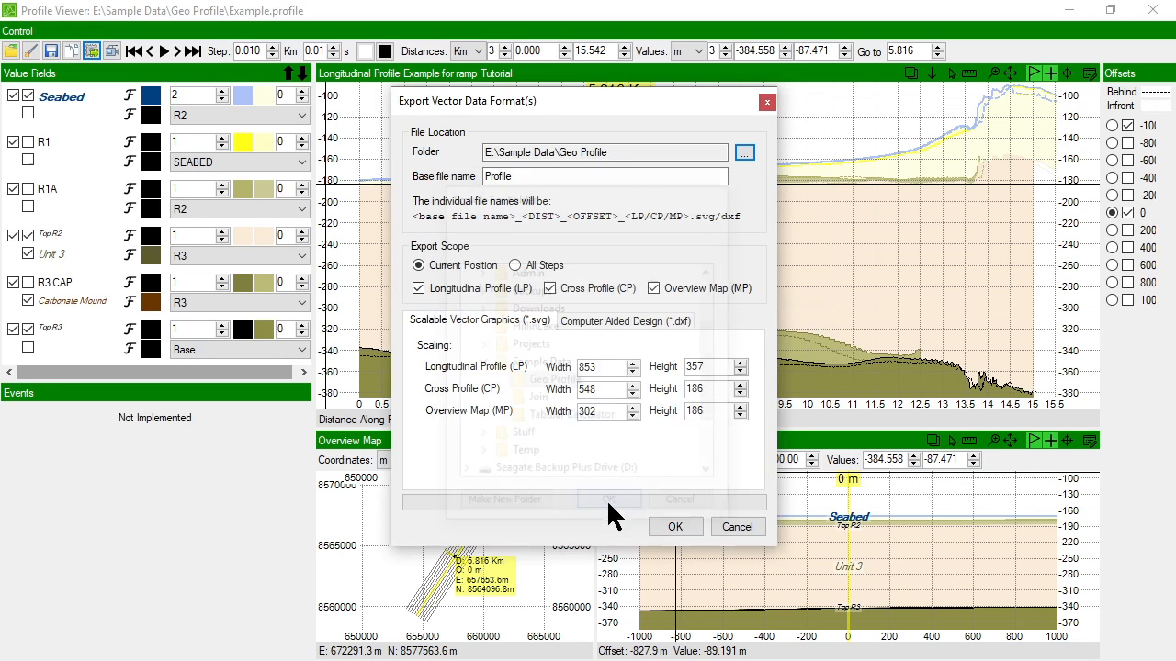
# Step: Set the export's base file name to ExampleProfile and exclude the Overview Map from the export
pyautogui.doubleClick(532, 176)
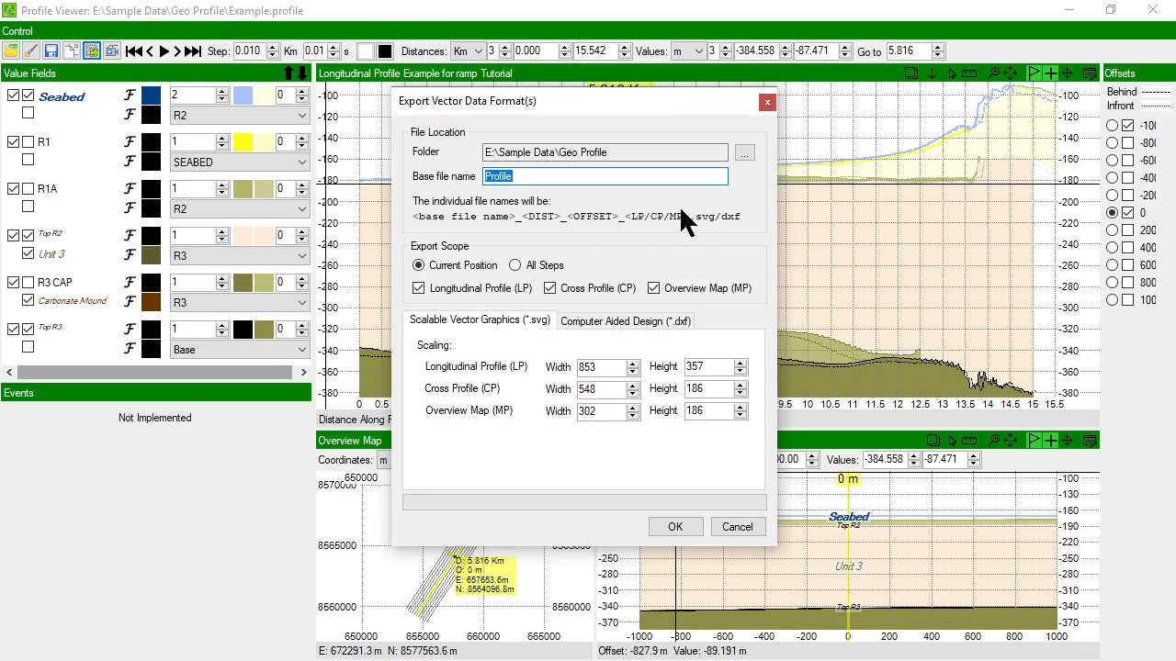
pyautogui.press('Home')
pyautogui.write('Example')
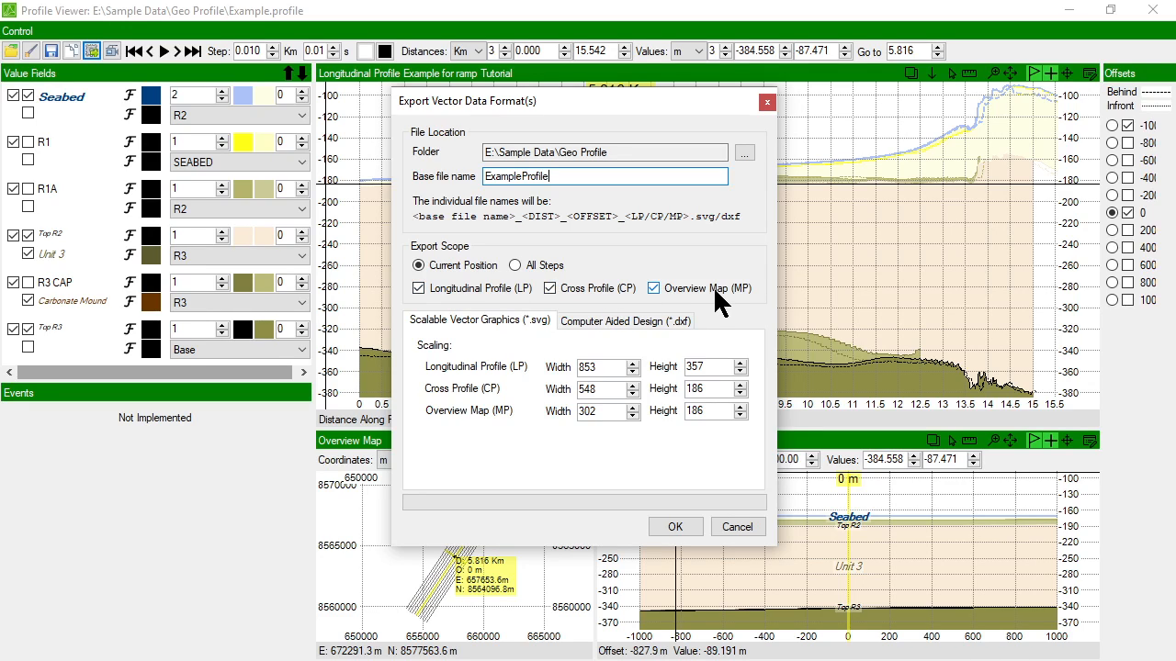
pyautogui.click(653, 288)
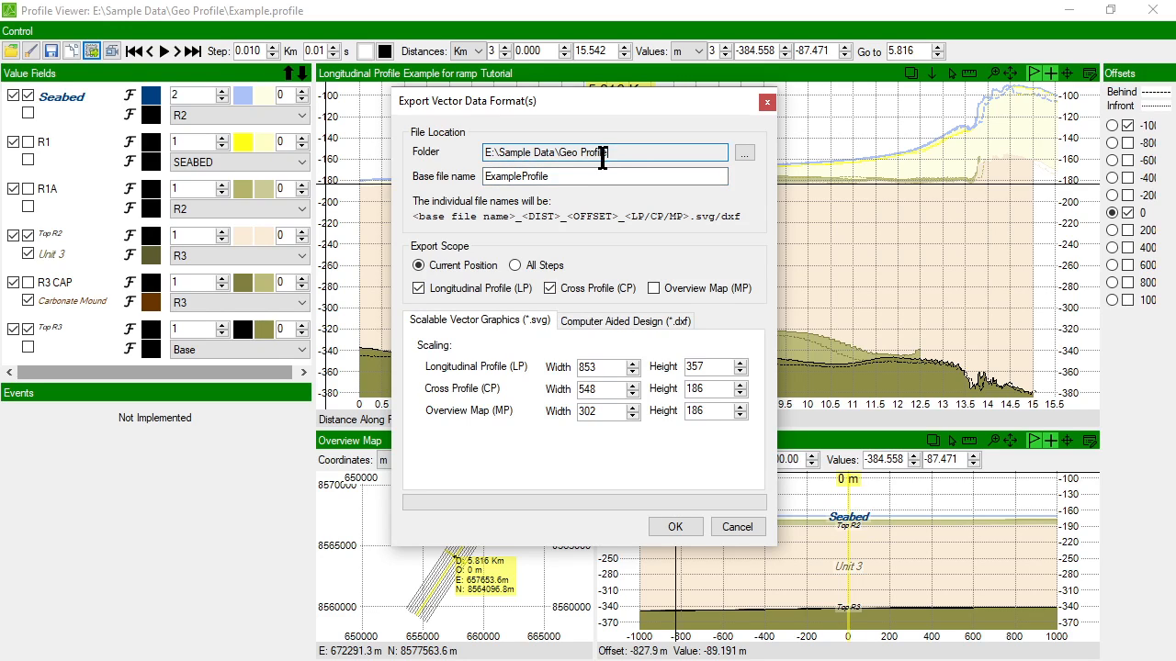
pyautogui.click(570, 181)
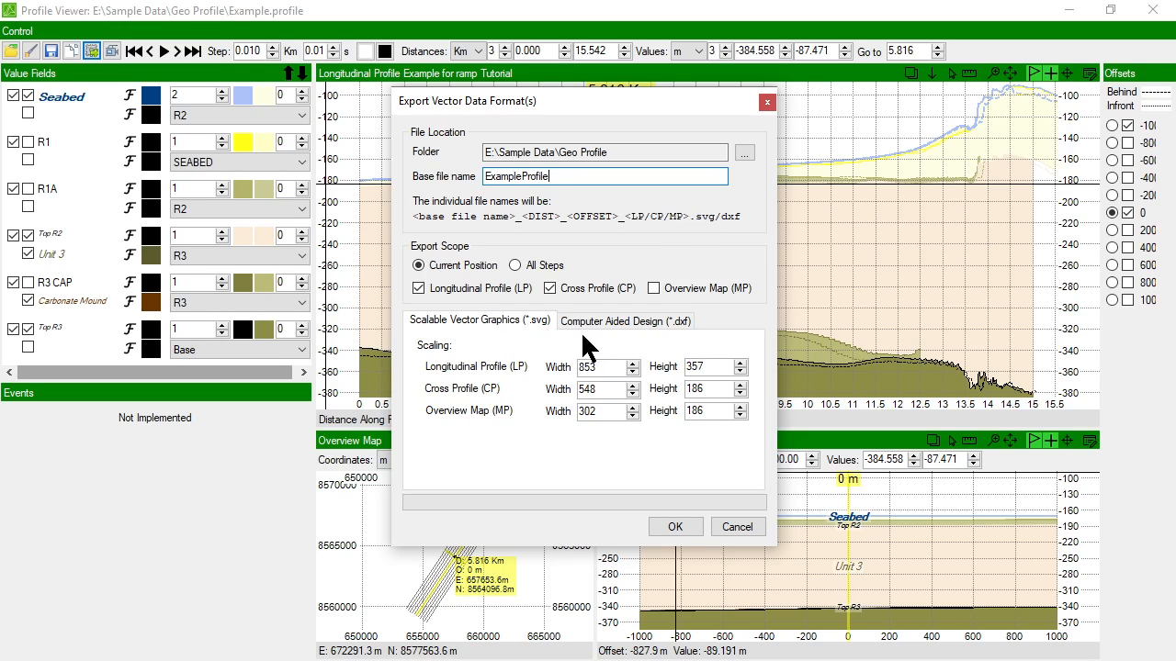
# Step: Export the longitudinal and cross profiles at the current position as SVG files
pyautogui.moveTo(574, 101); pyautogui.dragTo(578, 76)
pyautogui.click(611, 340)
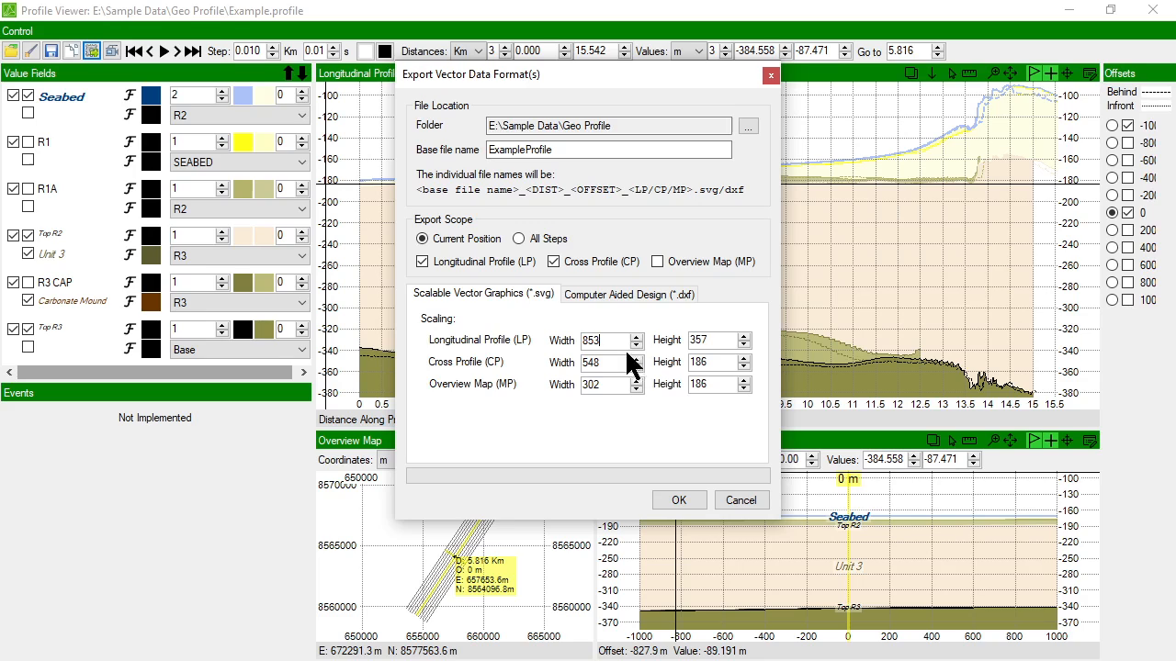
pyautogui.click(613, 384)
pyautogui.click(680, 502)
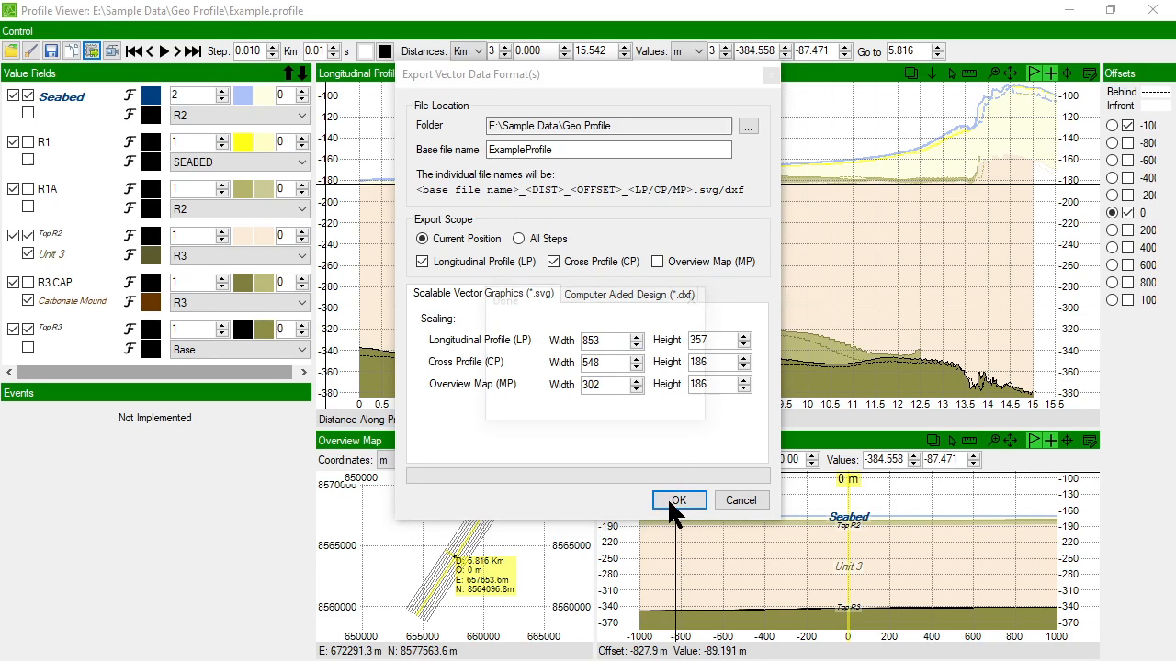
pyautogui.click(664, 406)
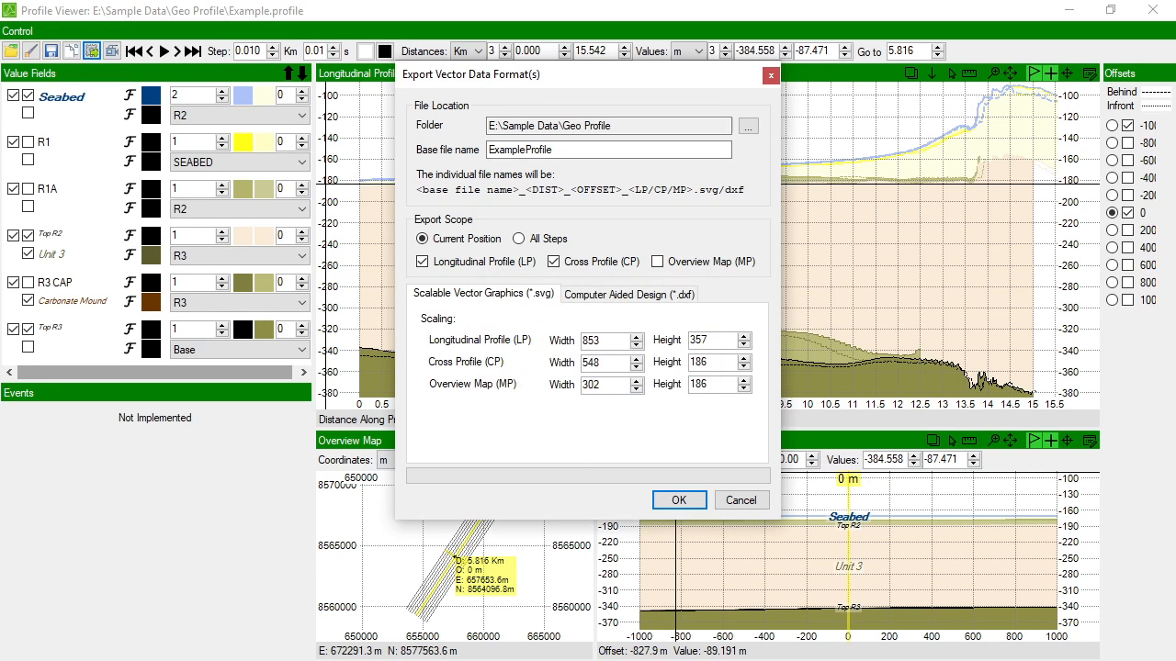
# Step: Switch to File Explorer and open the exported ExampleProfile_5.816_0_LP.svg in Inkscape to view the whole profile
pyautogui.hotkey('alt', 'Tab')
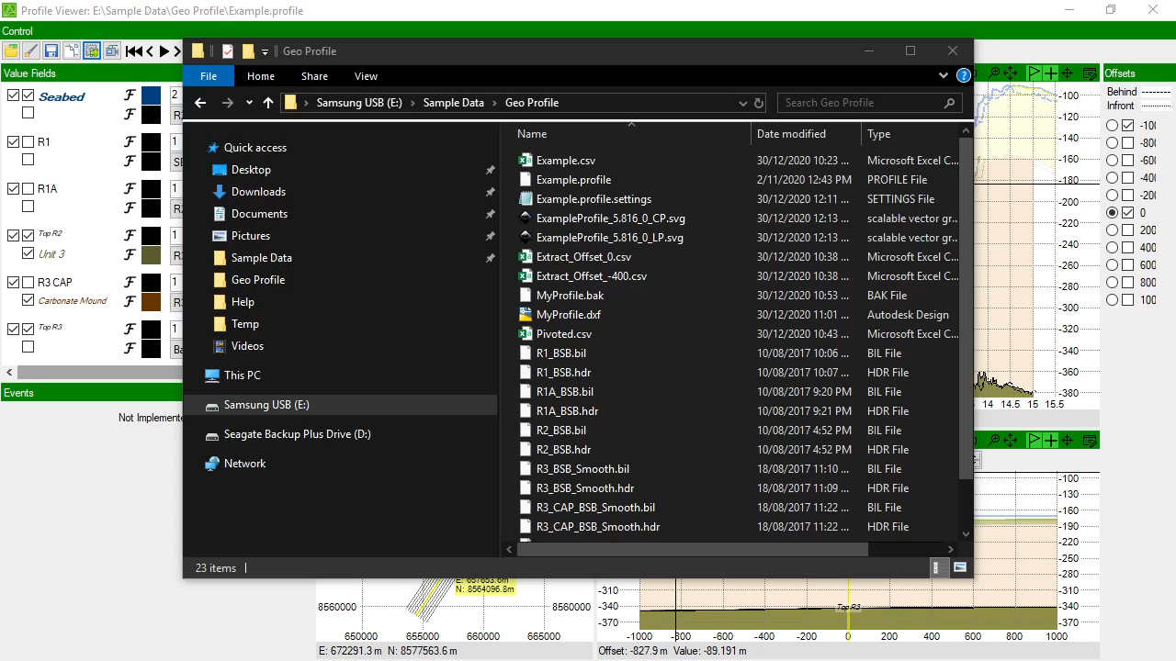
pyautogui.doubleClick(659, 218)
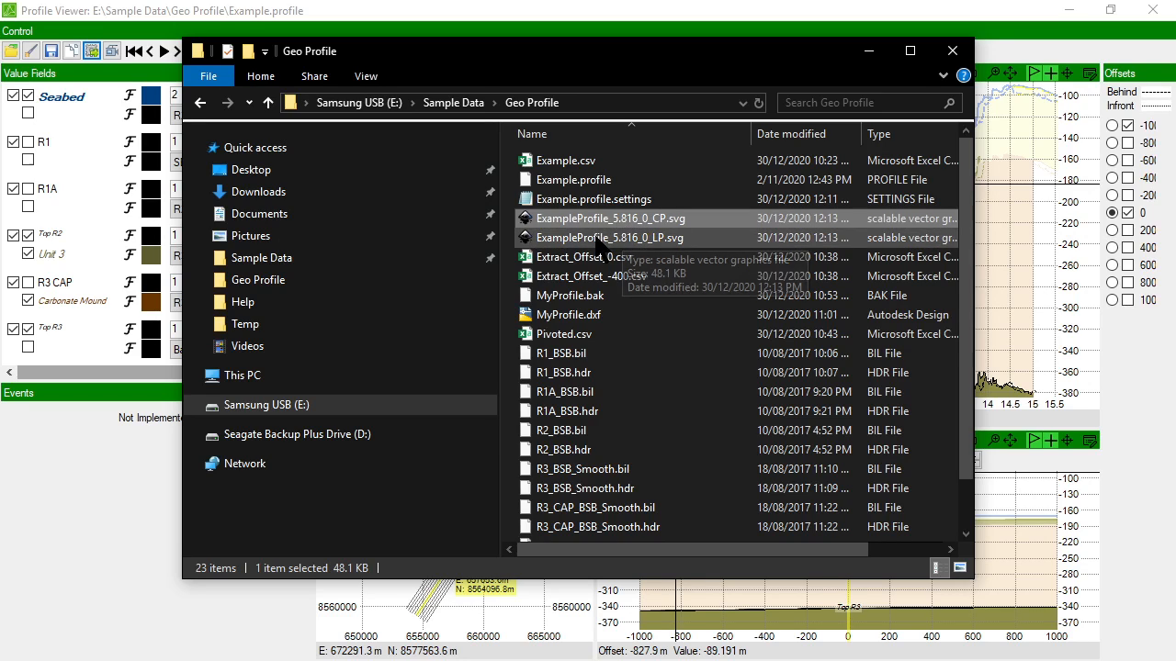
pyautogui.click(659, 237)
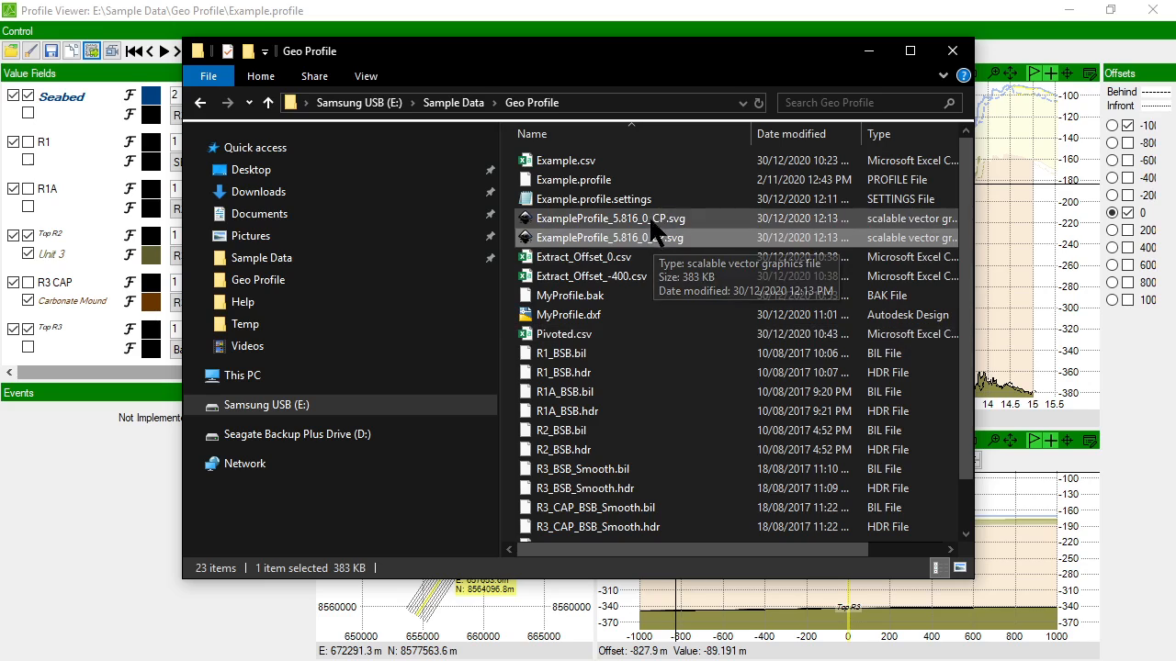
pyautogui.click(649, 218)
pyautogui.click(651, 238)
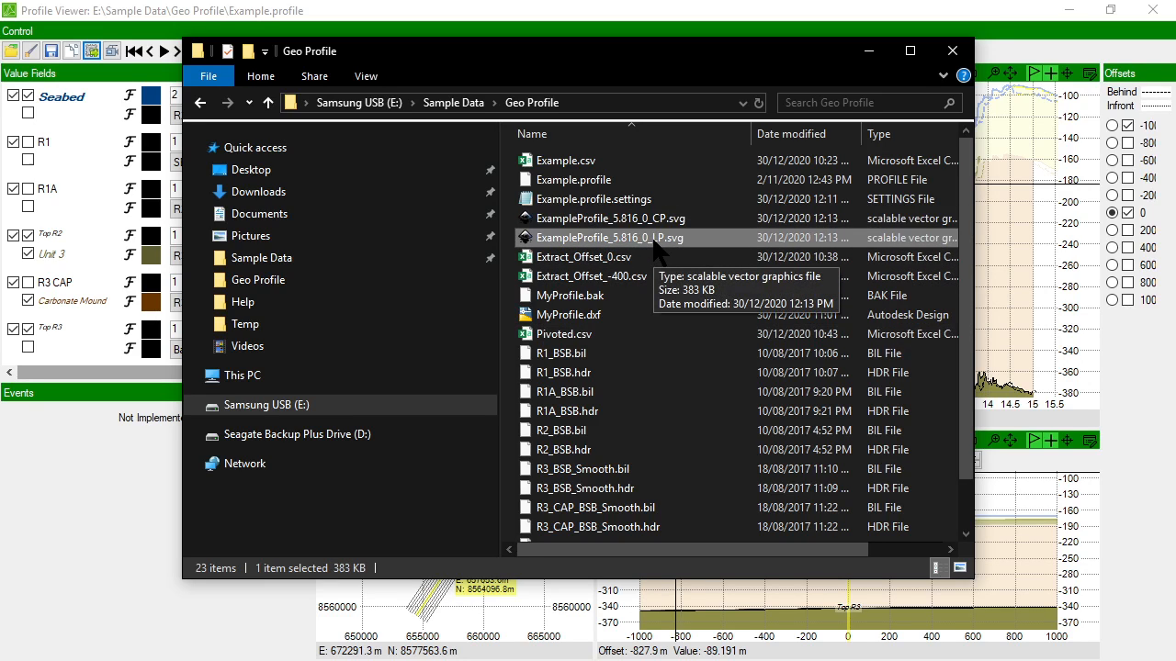
pyautogui.doubleClick(654, 241)
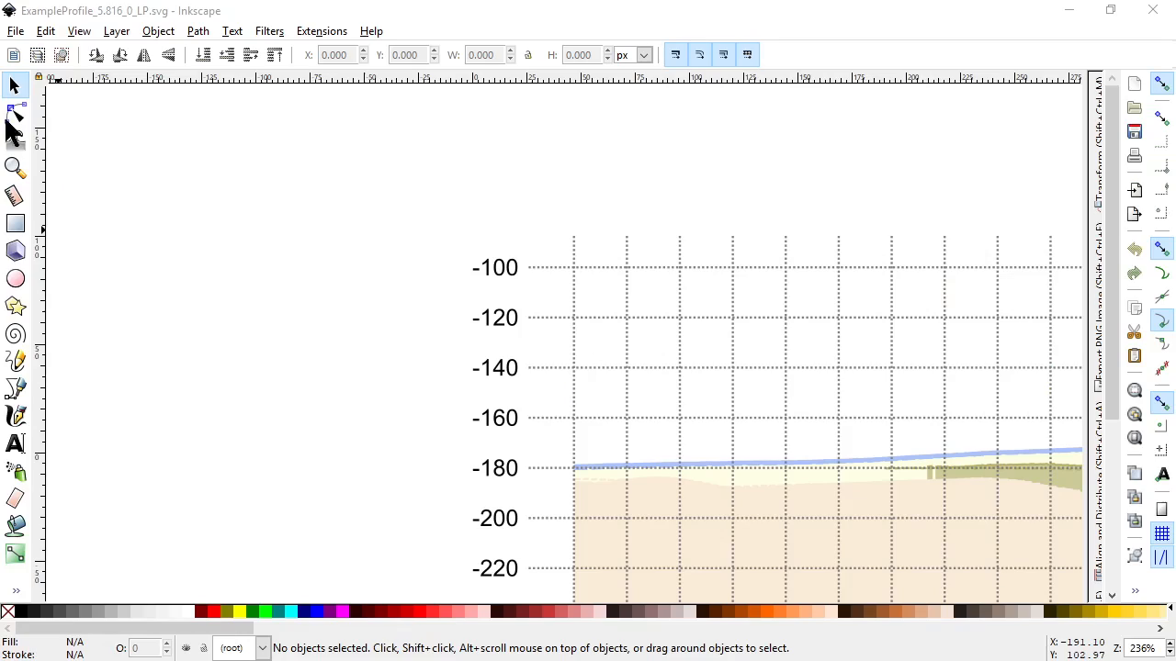
pyautogui.scroll(-1, 772, 332)
pyautogui.scroll(-2, 774, 327)
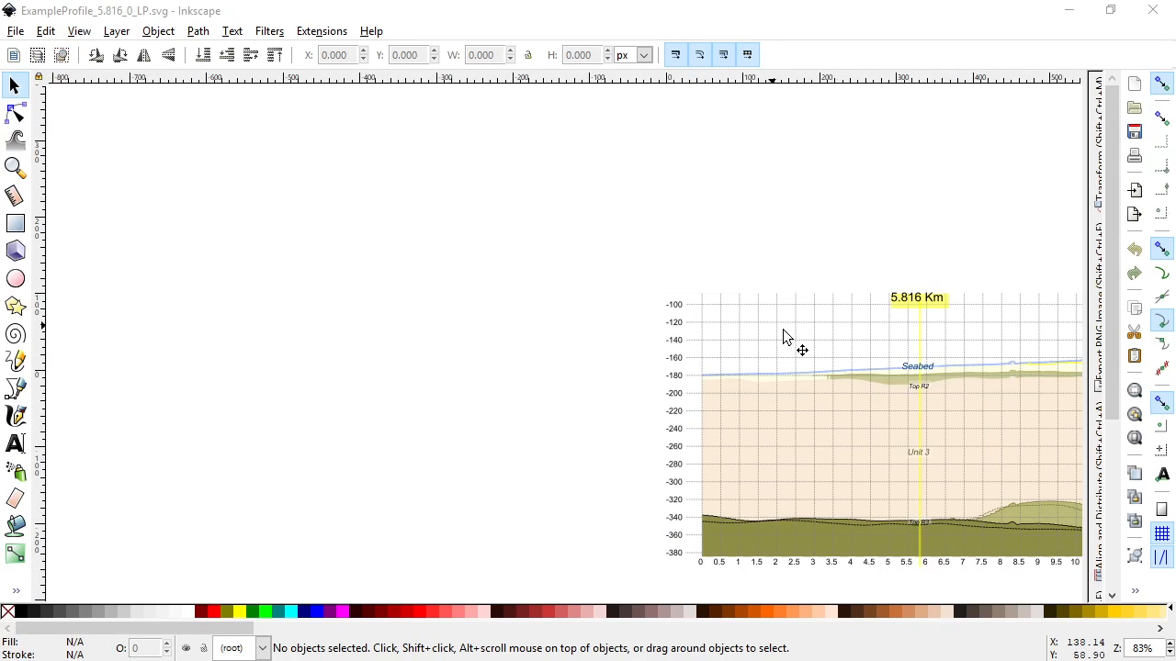
pyautogui.moveTo(921, 359); pyautogui.dragTo(527, 257)
pyautogui.scroll(1, 661, 293)
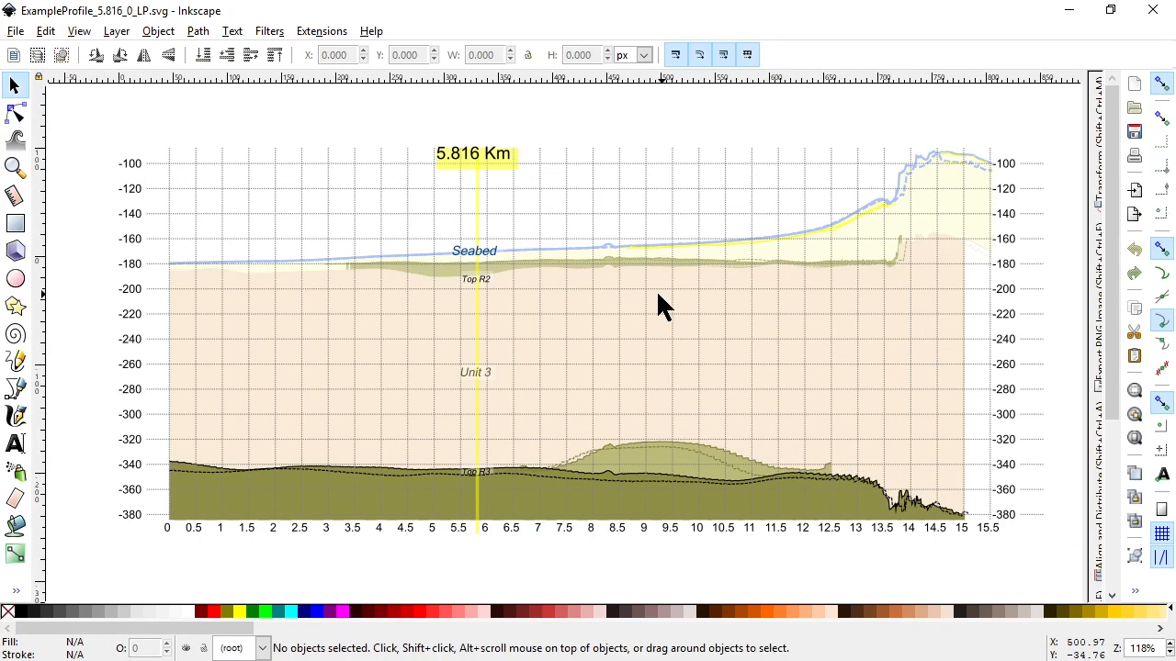
# Step: Ungroup the whole profile drawing and try selecting its individual elements, clearing the selection at the end
pyautogui.click(582, 263)
pyautogui.rightClick(579, 262)
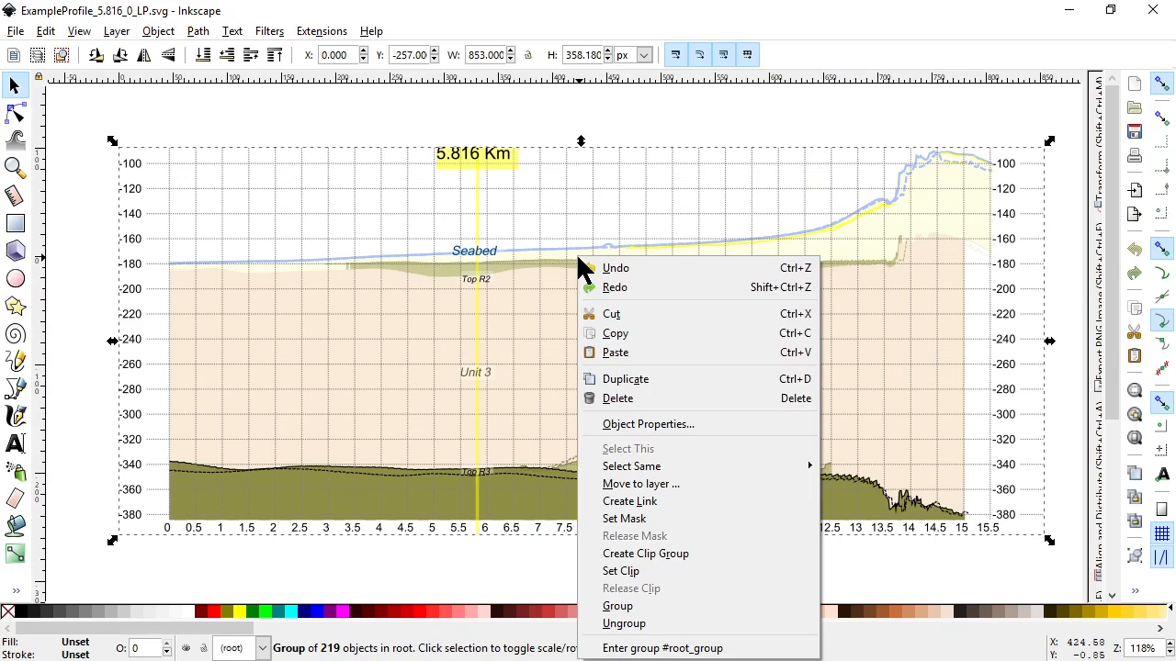
pyautogui.click(643, 626)
pyautogui.click(555, 130)
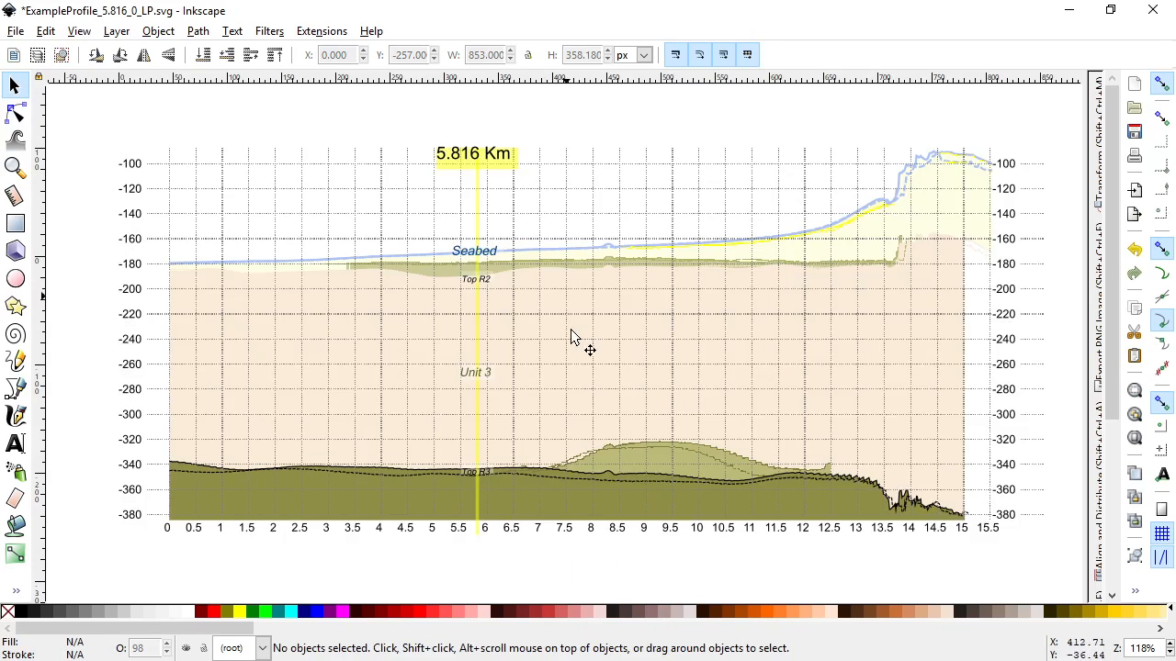
pyautogui.click(580, 288)
pyautogui.click(504, 126)
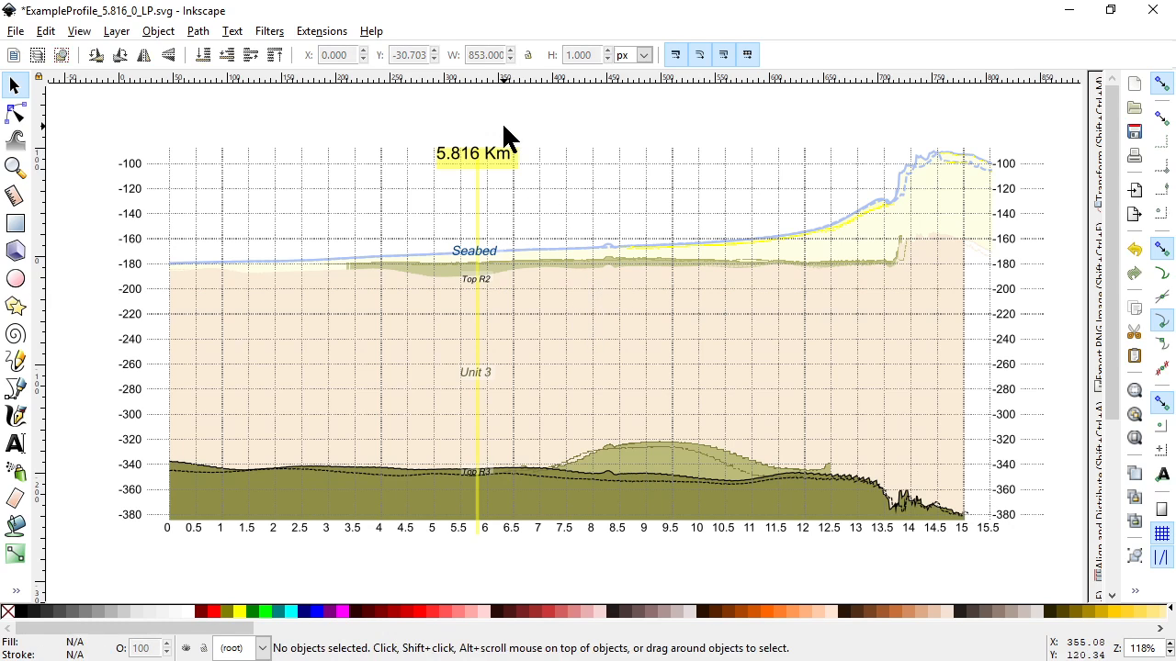
pyautogui.click(581, 282)
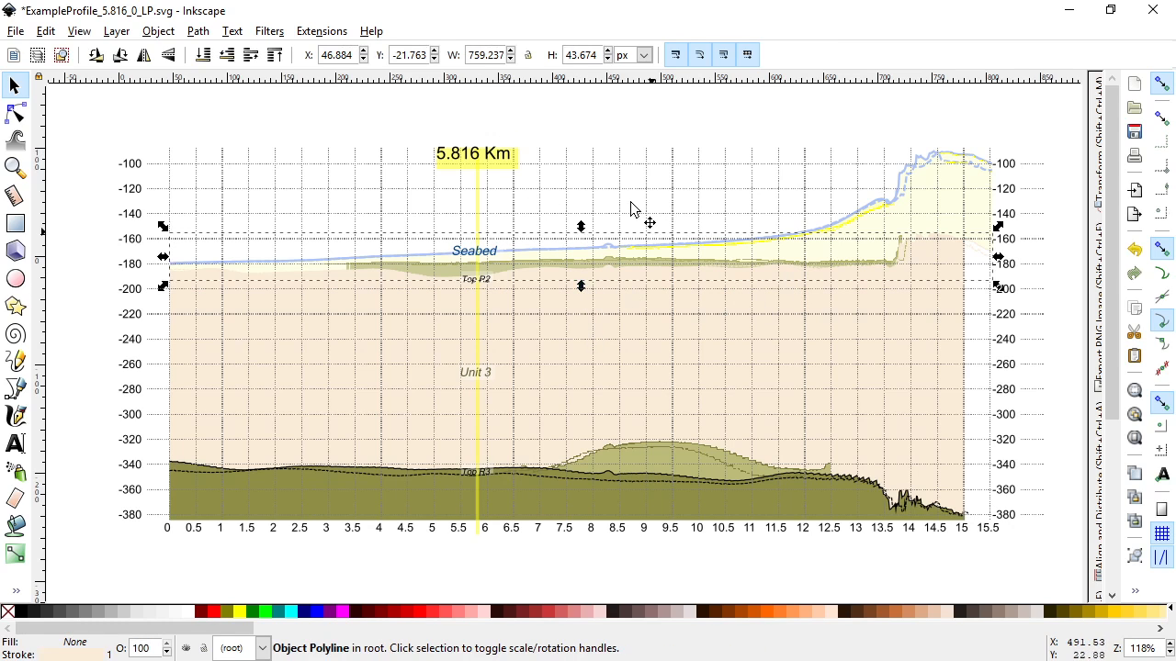
pyautogui.click(598, 126)
# Step: Change the fill of the large Unit 3 polygon to yellow (#FFFF00) and deselect it
pyautogui.click(955, 338)
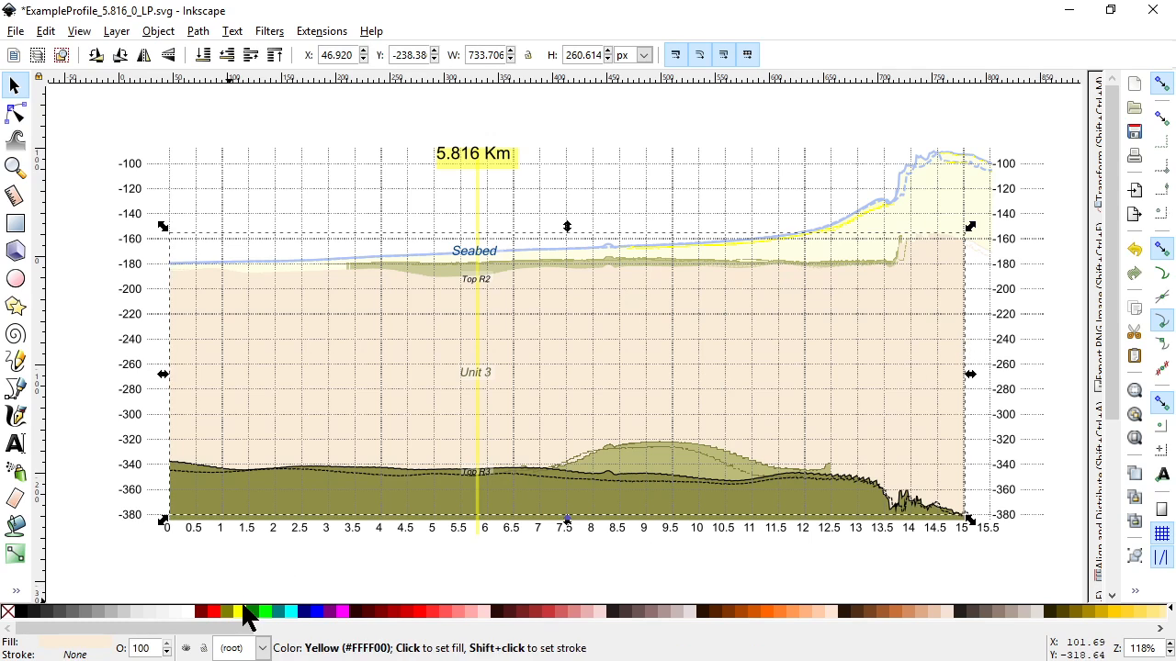
pyautogui.moveTo(74, 649); pyautogui.dragTo(72, 645)
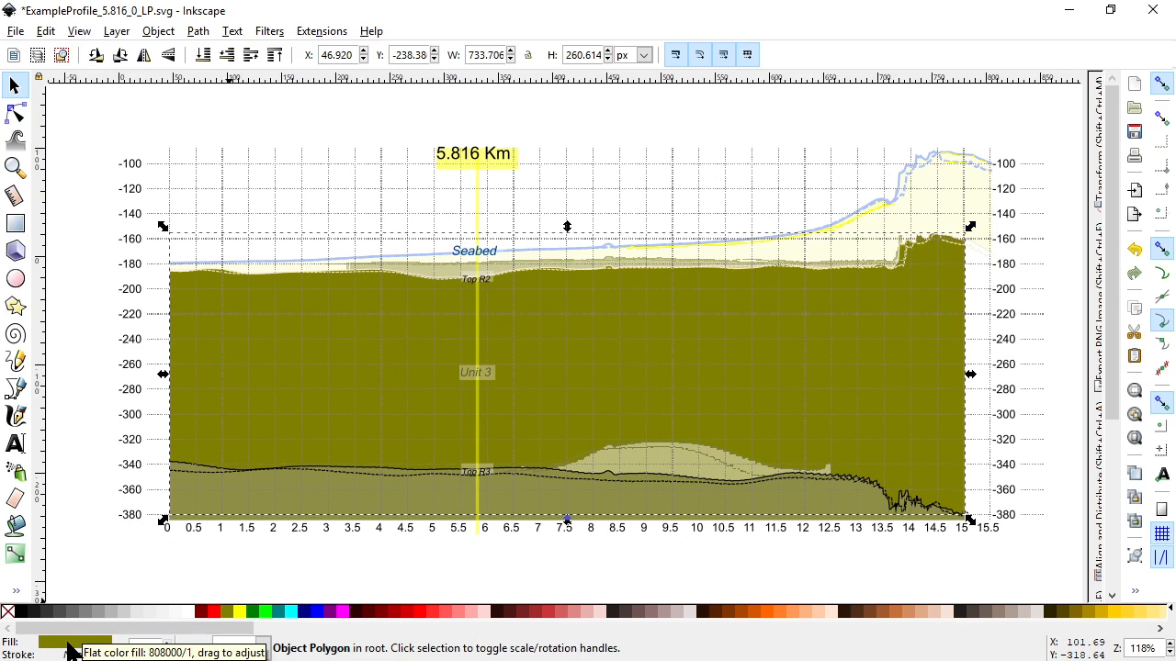
pyautogui.moveTo(240, 611); pyautogui.dragTo(79, 646)
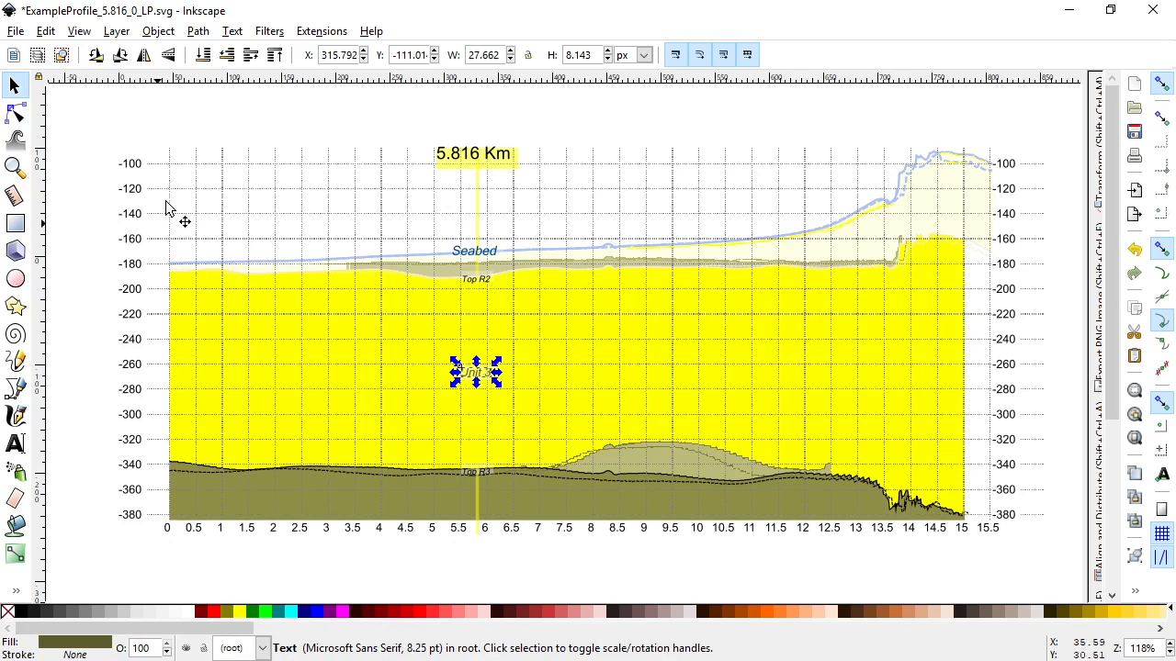
pyautogui.click(179, 125)
# Step: Add the text "This is interesting" above the profile
pyautogui.click(16, 445)
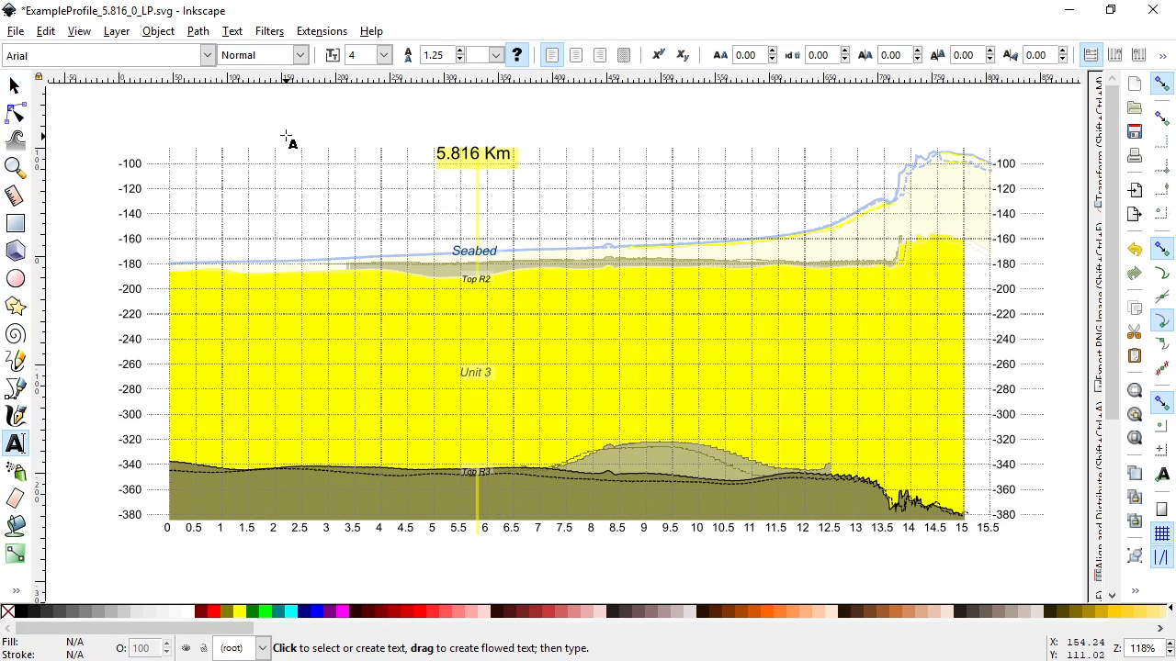
pyautogui.click(266, 123)
pyautogui.write('This ')
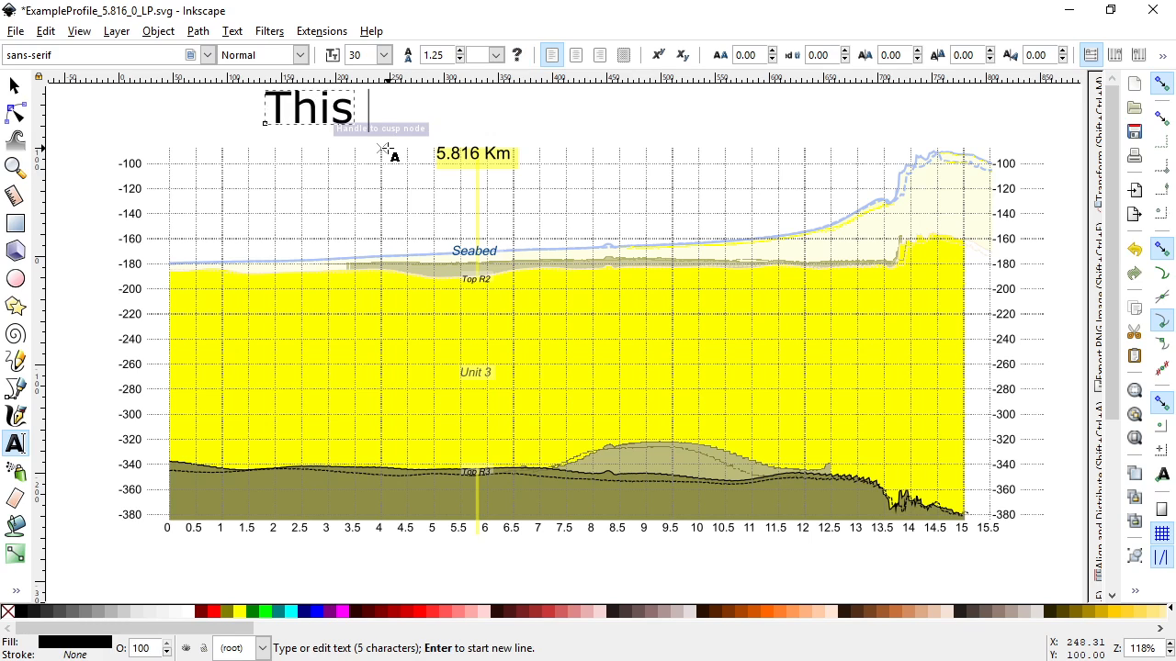
pyautogui.write('is interestiong')
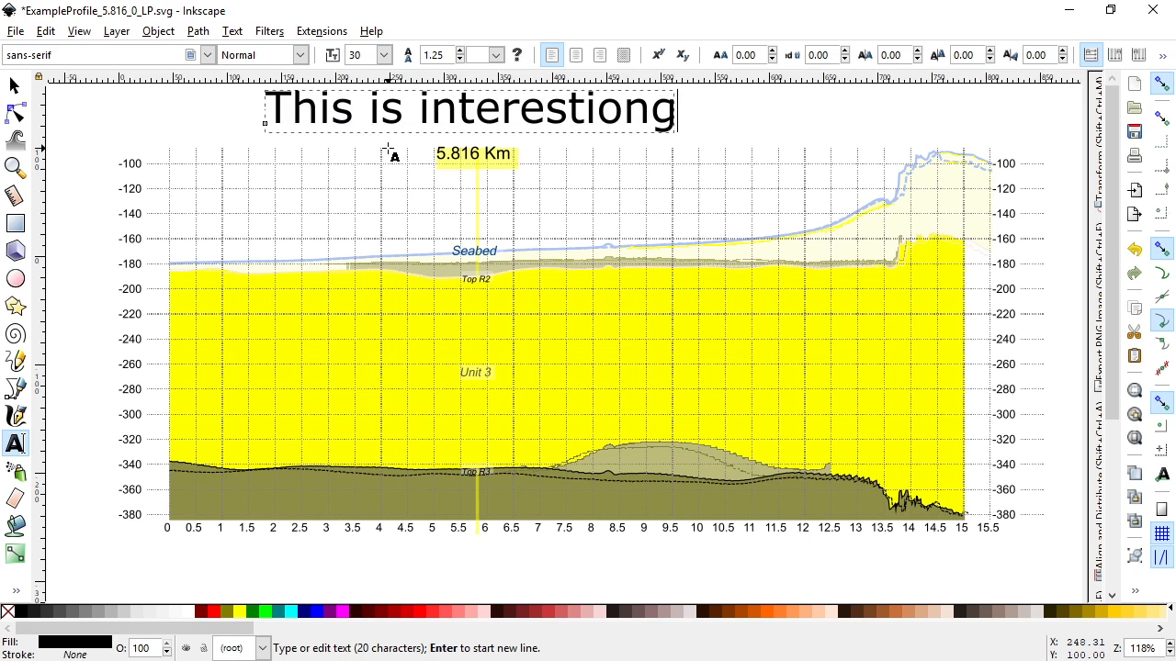
pyautogui.press('BackSpace')
pyautogui.press('BackSpace')
pyautogui.press('BackSpace')
pyautogui.write('ng')
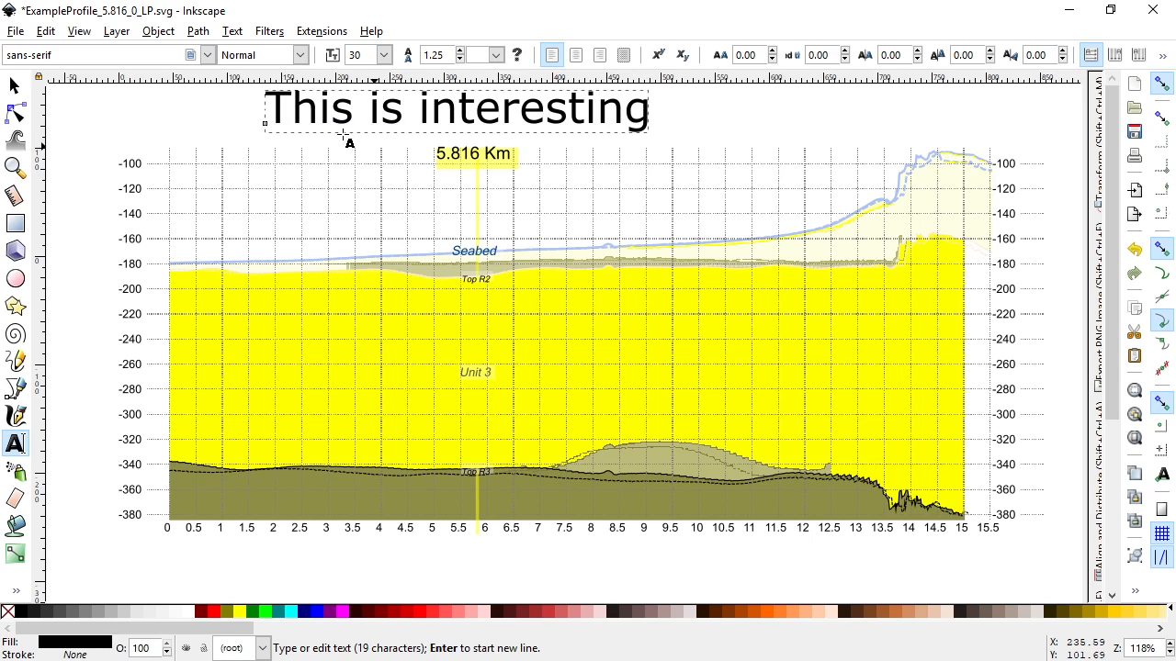
pyautogui.click(15, 86)
# Step: Draw a straight line about 13 px wide and 108 px high from above the profile down past the seabed, beside the 5.816 Km marker
pyautogui.click(15, 391)
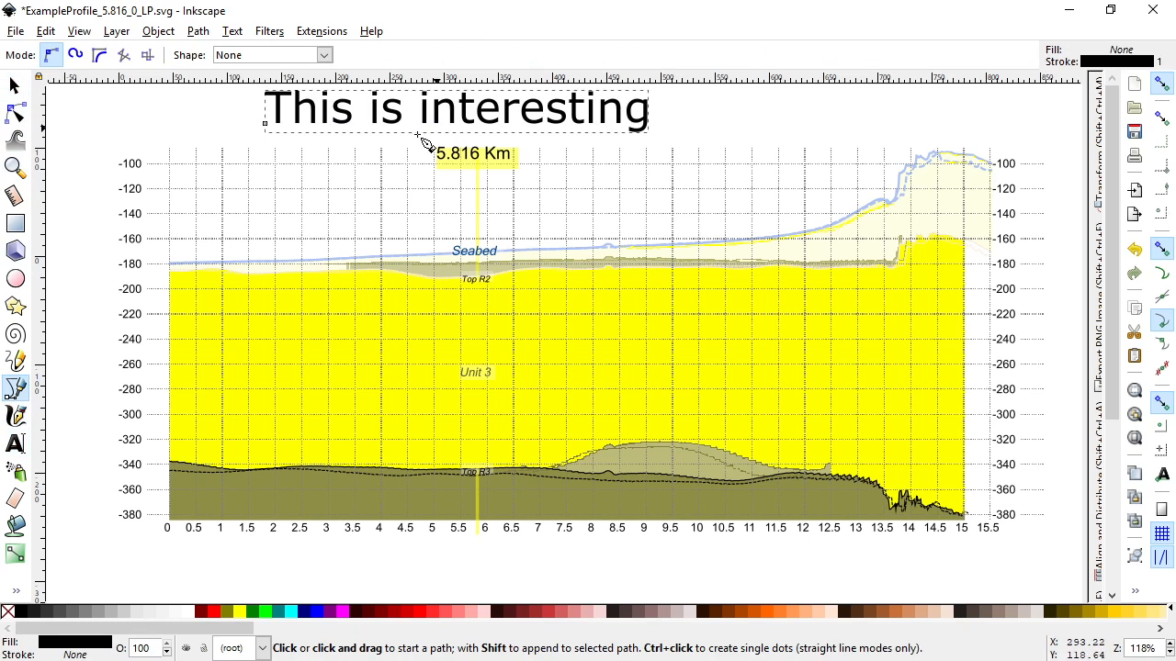
pyautogui.click(407, 149)
pyautogui.doubleClick(421, 266)
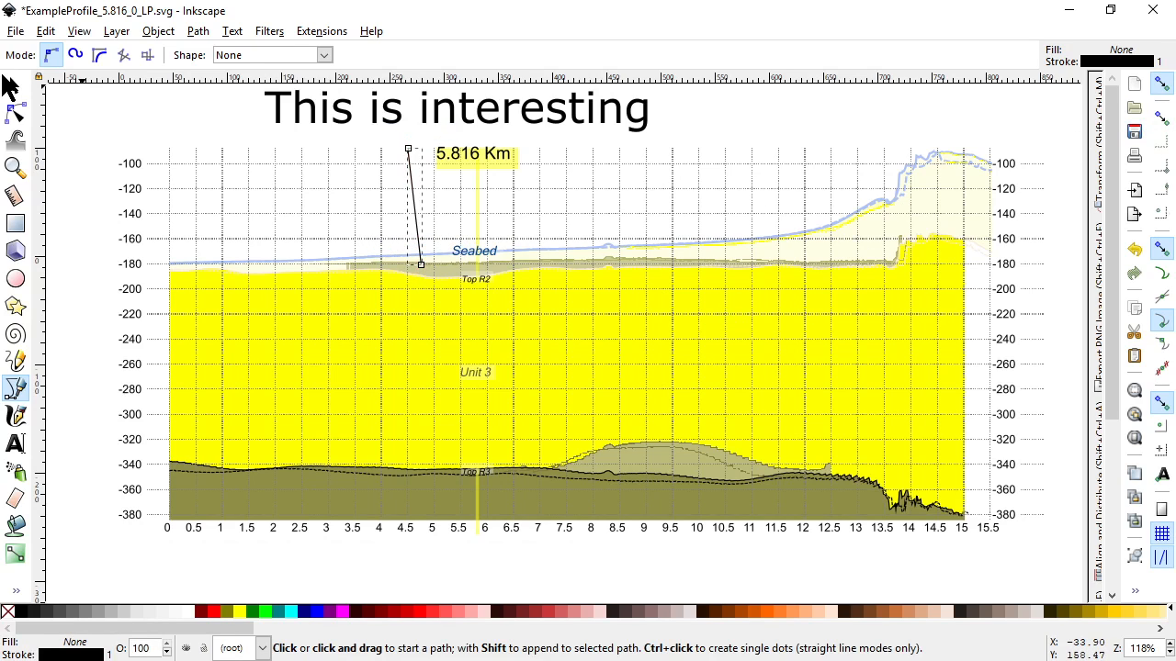
pyautogui.click(15, 85)
pyautogui.click(131, 123)
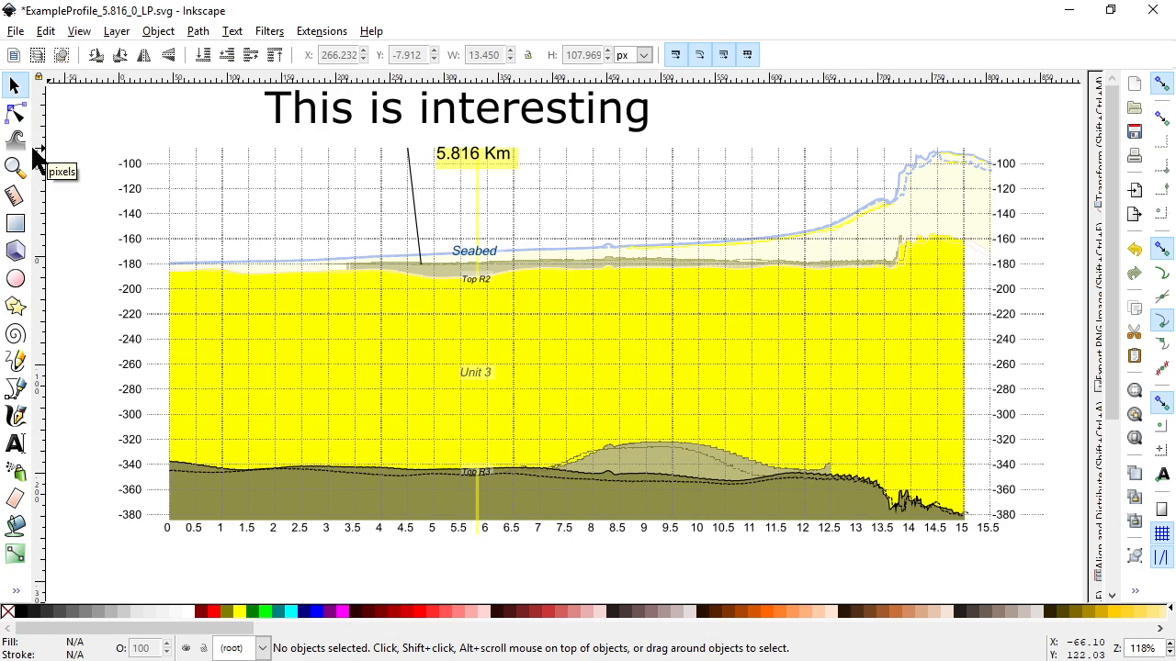
pyautogui.moveTo(127, 112); pyautogui.dragTo(129, 134)
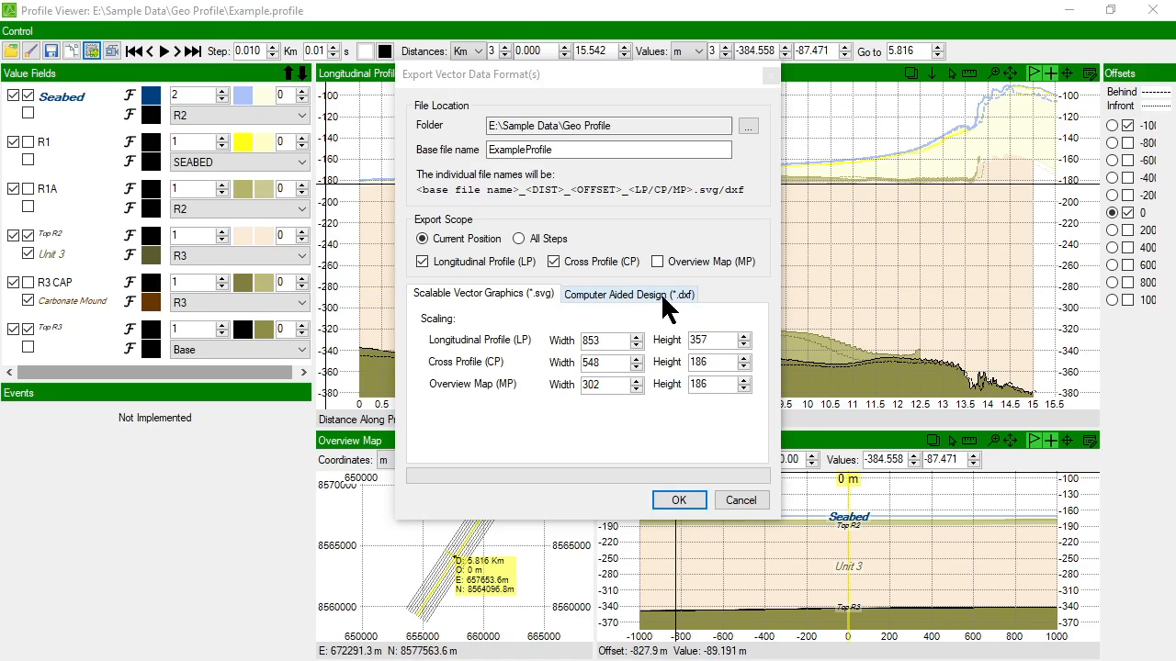
# Step: Try to export the longitudinal and cross profiles at the current position as DXF files
pyautogui.click(664, 307)
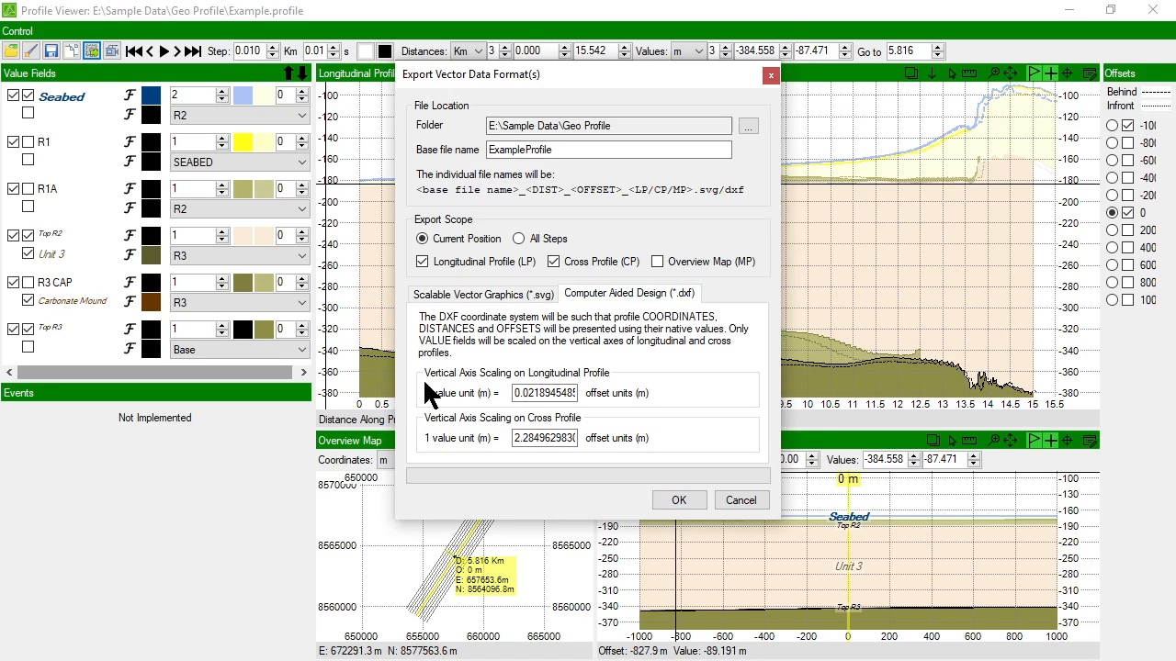
pyautogui.moveTo(575, 79); pyautogui.dragTo(579, 49)
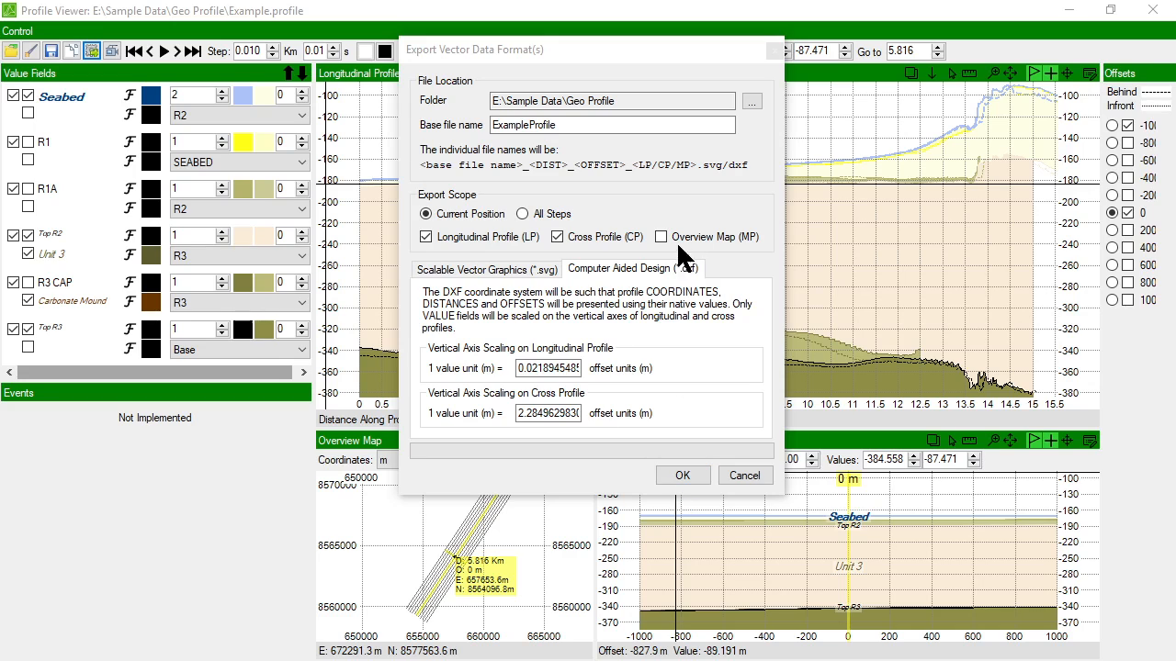
pyautogui.click(684, 475)
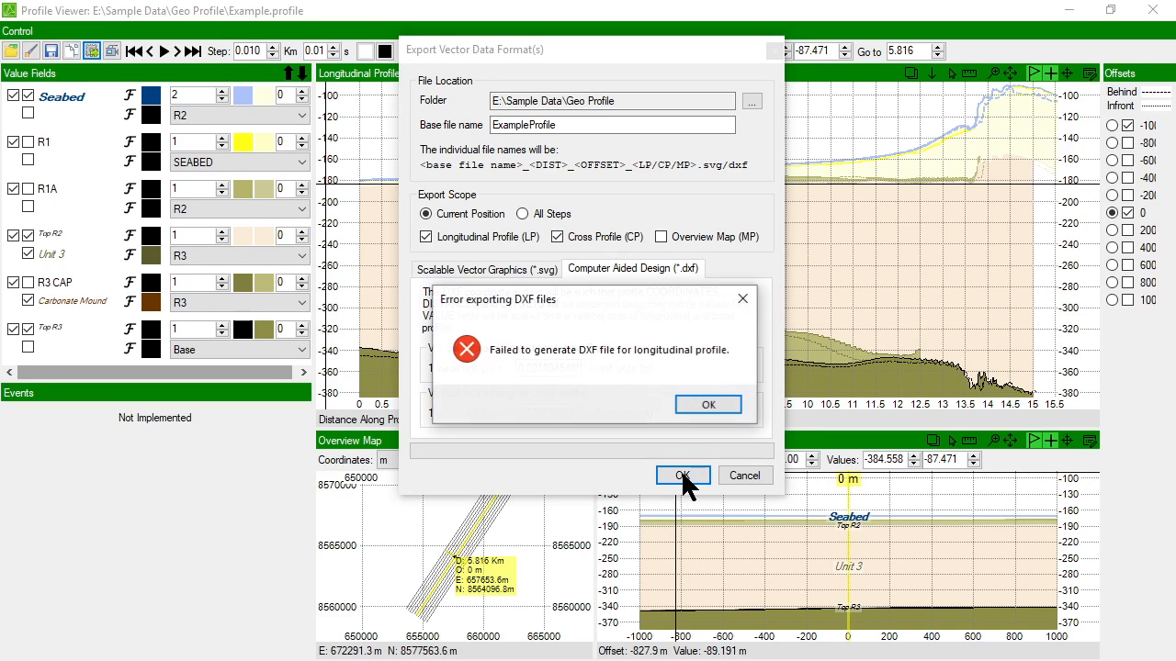
pyautogui.click(705, 406)
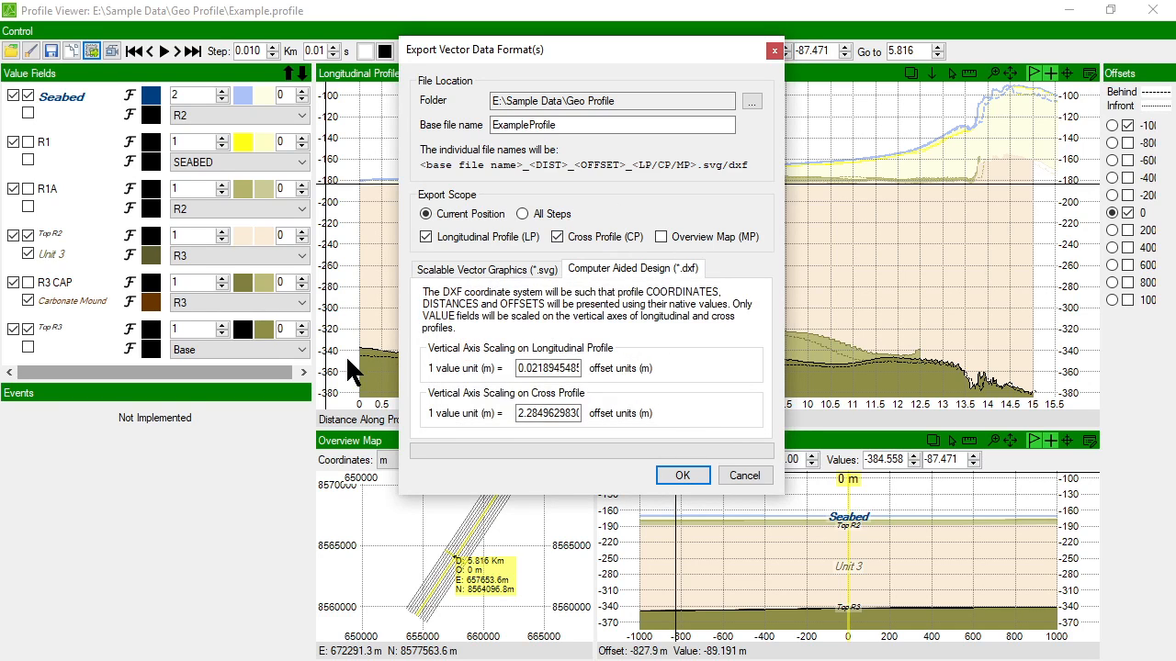
# Step: Exclude the Cross Profile and export only the longitudinal profile as a DXF file
pyautogui.click(556, 236)
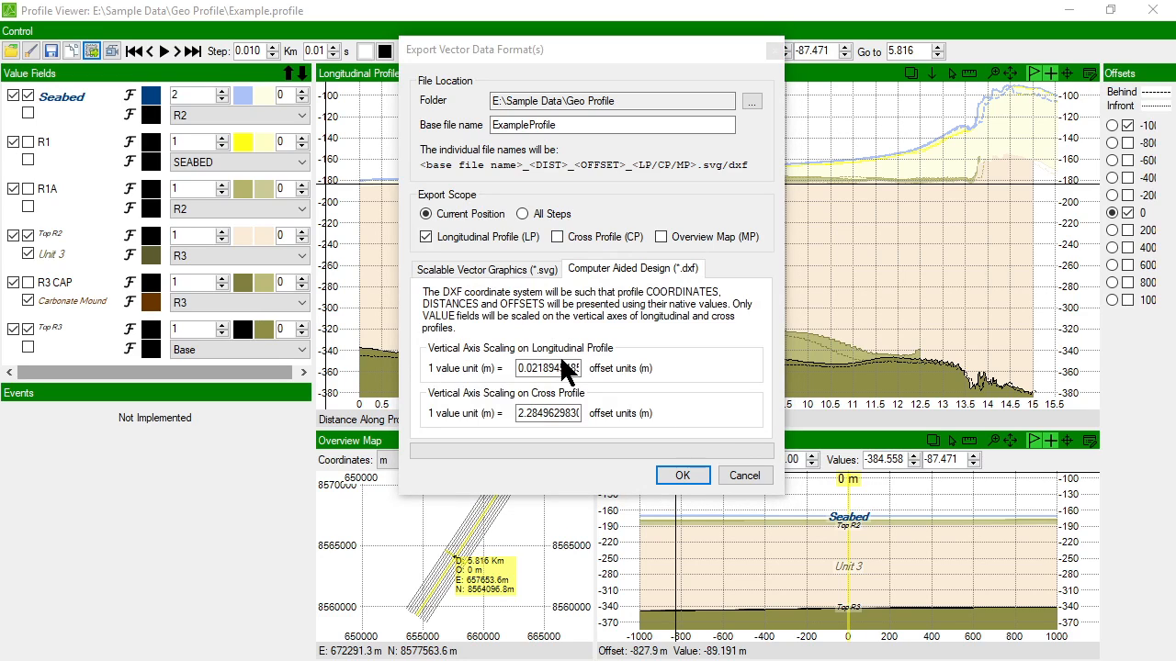
pyautogui.click(680, 475)
pyautogui.click(656, 410)
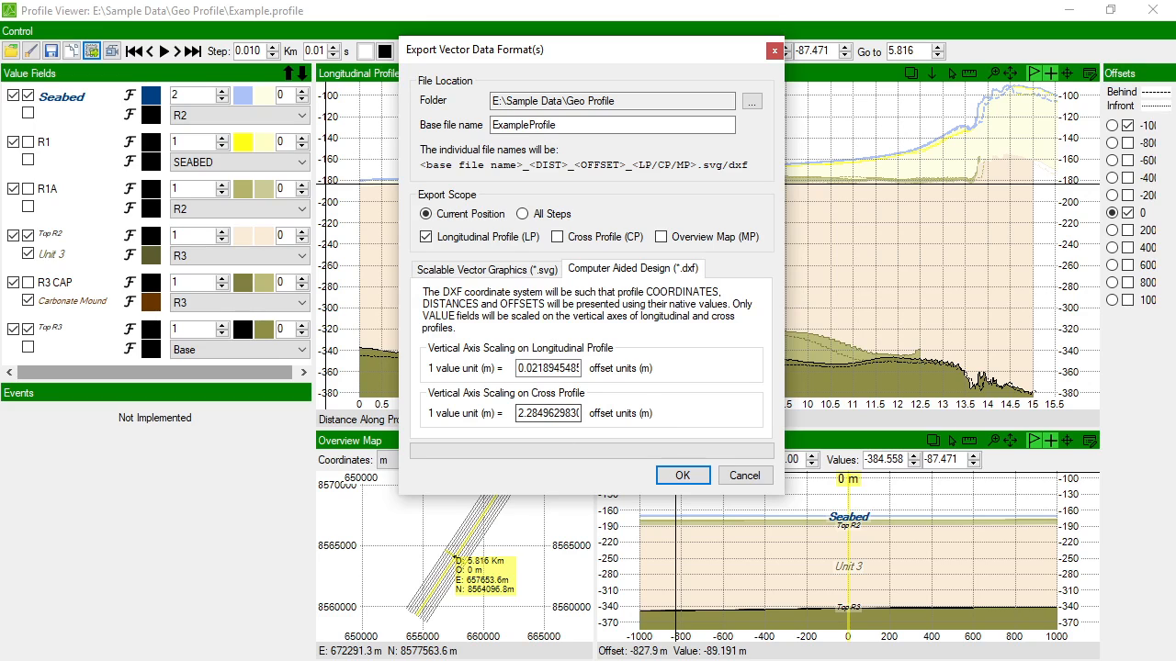
# Step: Switch to File Explorer, open ExampleProfile_5.816_0_LP.dxf in MicroStation and fit the whole profile in the view
pyautogui.hotkey('alt', 'Tab')
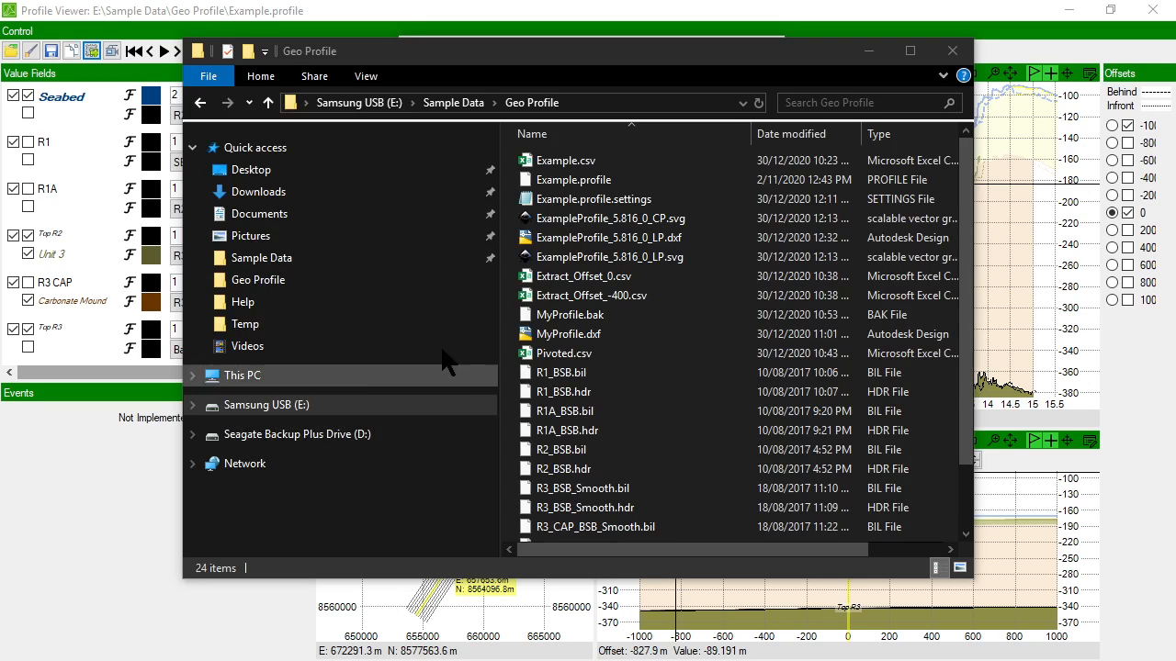
pyautogui.doubleClick(645, 243)
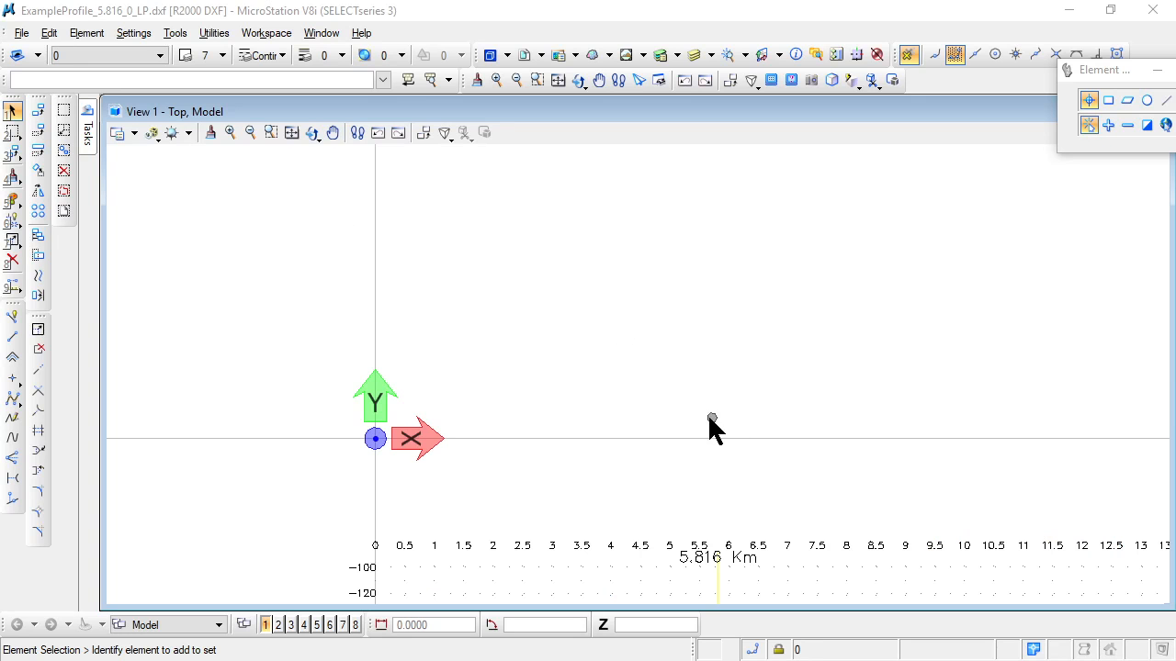
pyautogui.moveTo(694, 356)
pyautogui.mouseDown()
pyautogui.moveTo(626, 258)
pyautogui.moveTo(634, 273)
pyautogui.mouseUp()
pyautogui.scroll(-8, 651, 306)
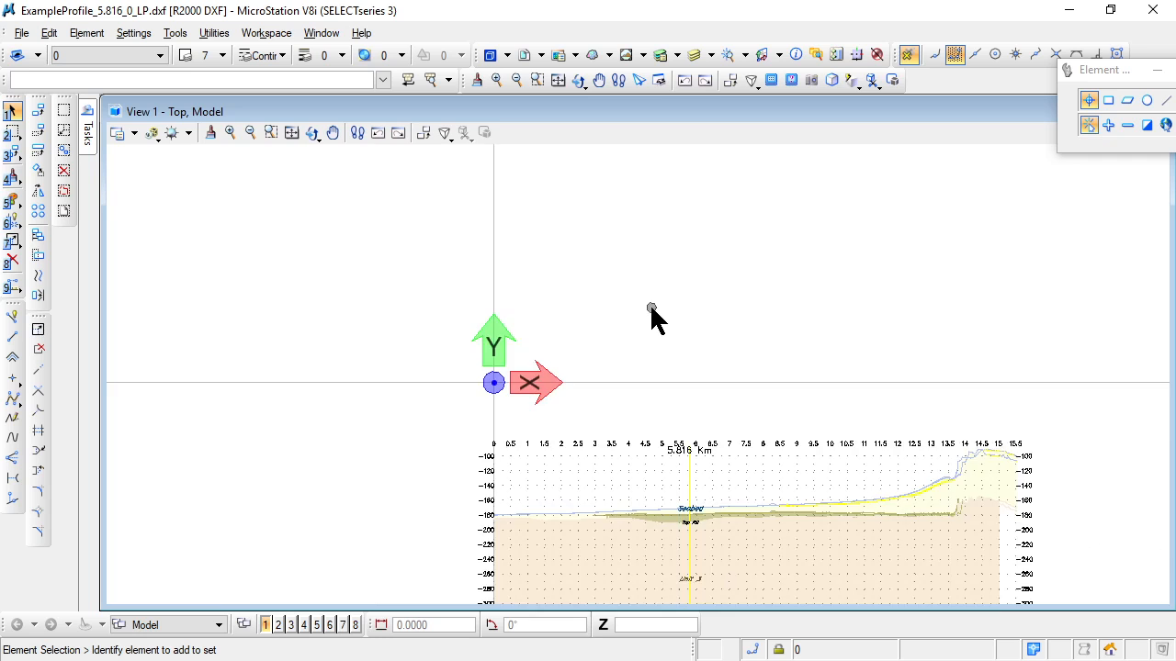
pyautogui.scroll(2, 656, 317)
pyautogui.moveTo(747, 332); pyautogui.dragTo(741, 324)
pyautogui.rightClick(481, 211)
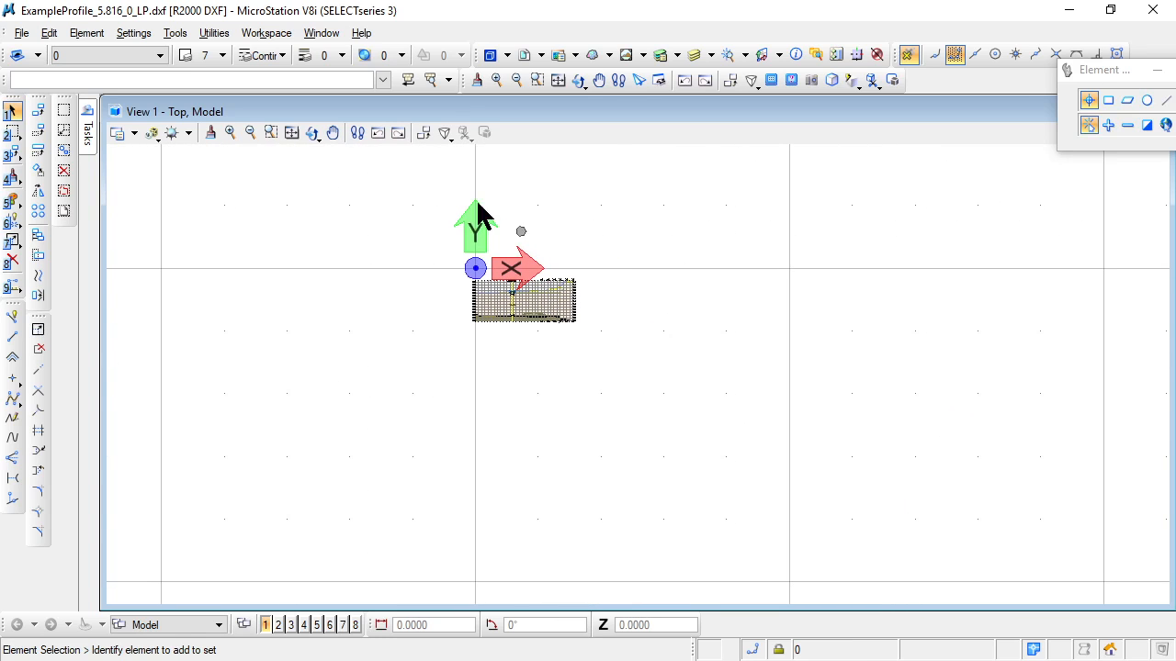
pyautogui.click(291, 132)
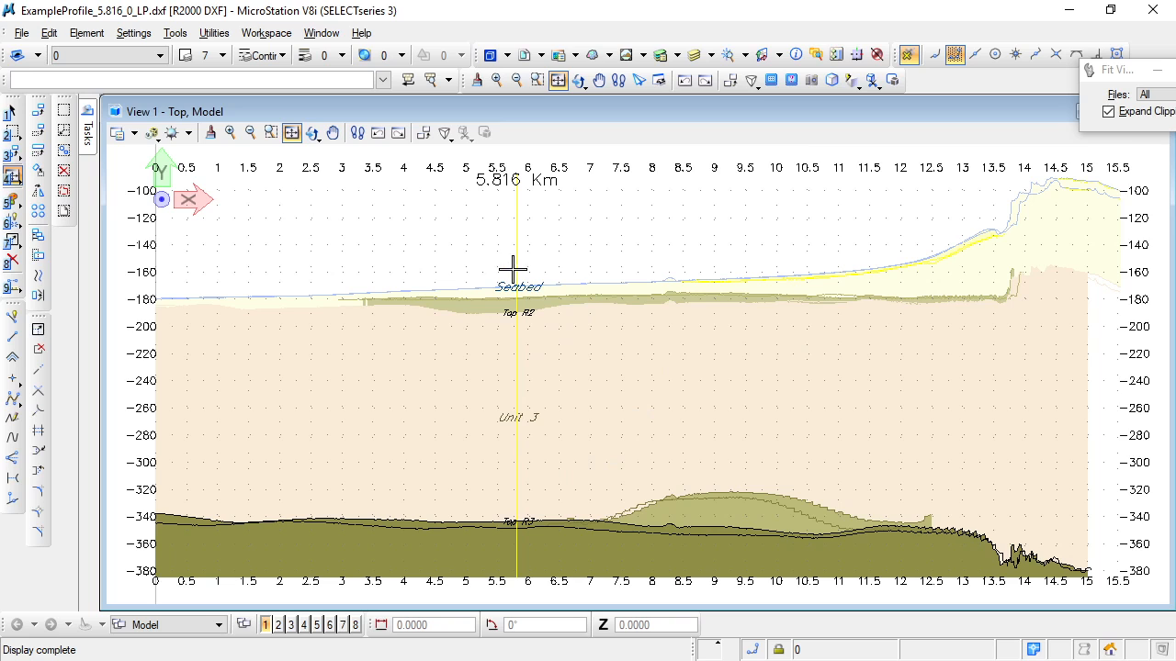
# Step: Open the level display settings and toggle the Profile Fill, Profile Lines and Grid Labels levels off and back on
pyautogui.hotkey('ctrl', 'e')
pyautogui.click(864, 378)
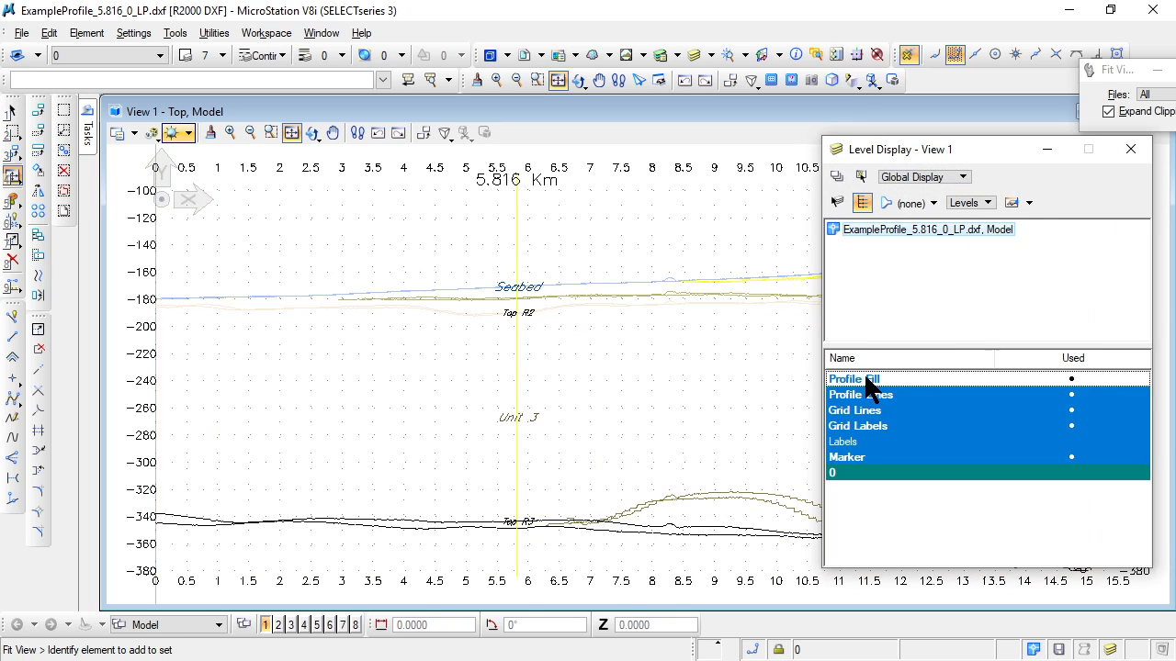
pyautogui.click(864, 379)
pyautogui.doubleClick(865, 376)
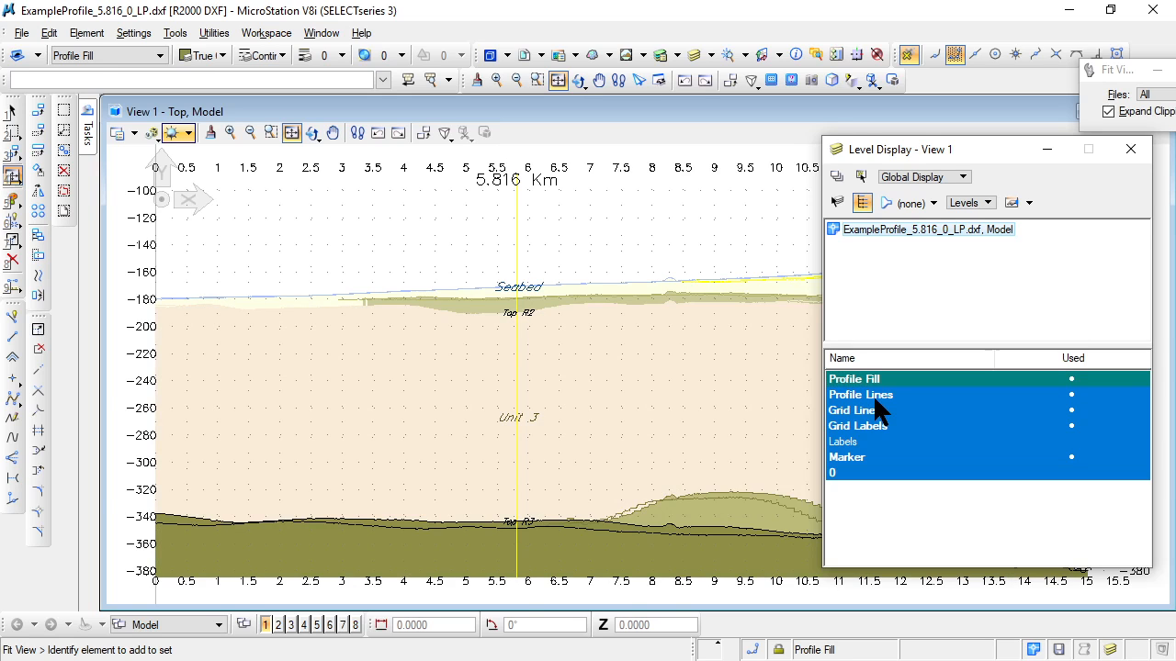
pyautogui.click(875, 395)
pyautogui.click(874, 394)
pyautogui.click(882, 427)
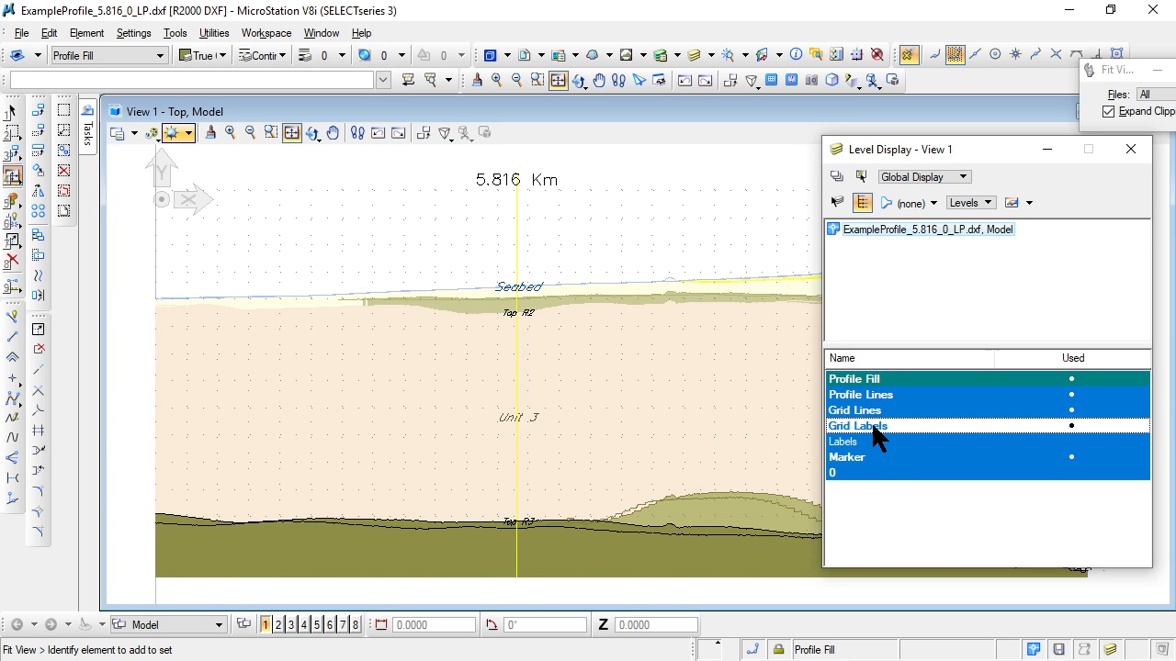
pyautogui.click(881, 427)
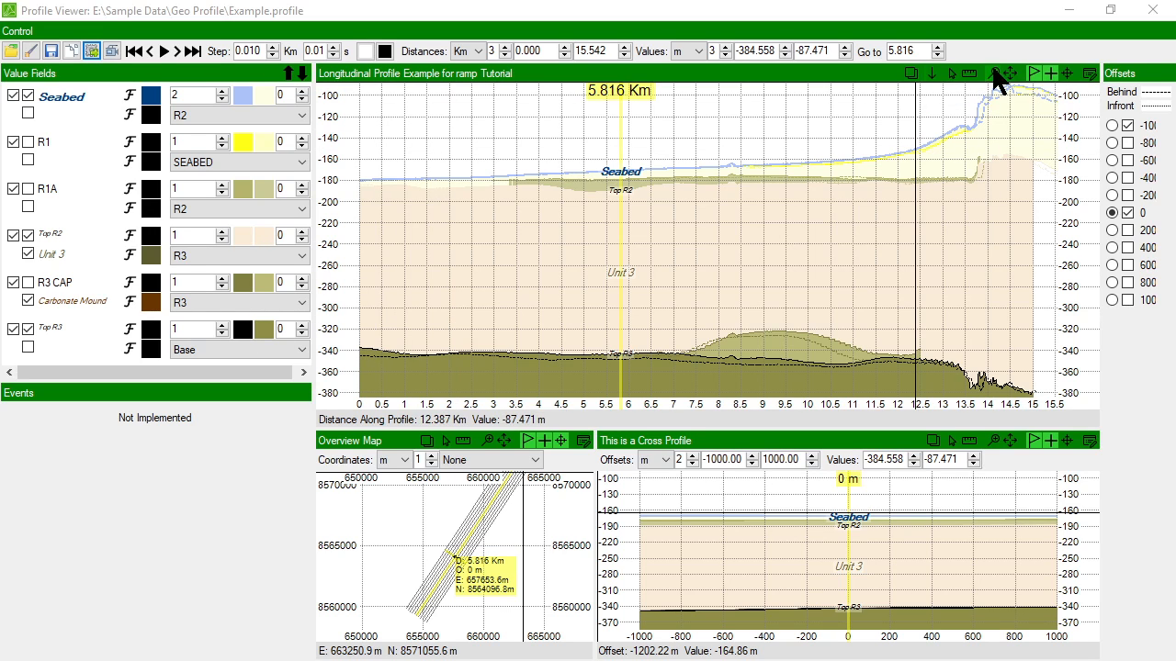
# Step: Return to the start of the profile, set the step to 0.5 Km and play the animation along the profile
pyautogui.click(134, 51)
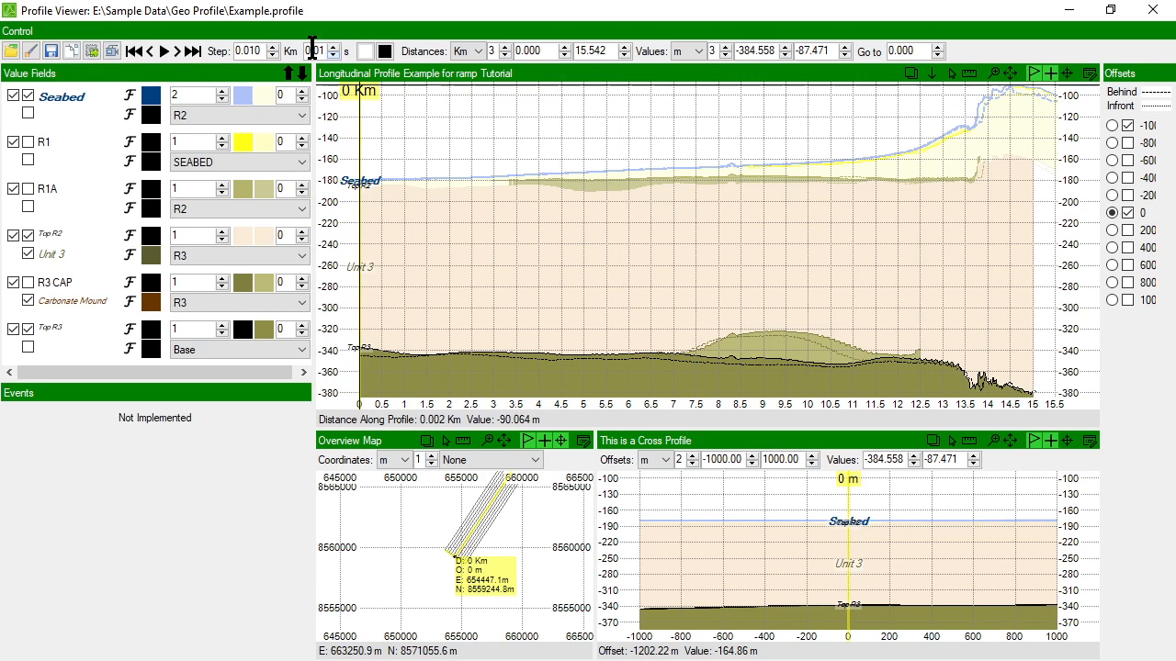
pyautogui.moveTo(230, 51); pyautogui.dragTo(261, 51)
pyautogui.write('0.5')
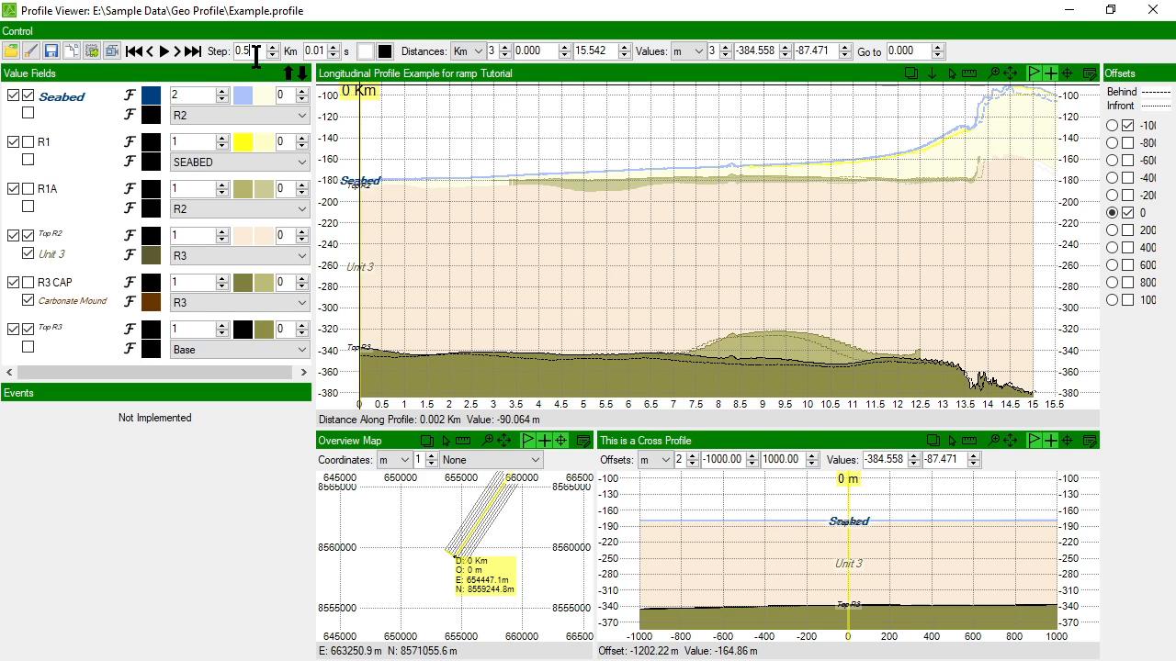
pyautogui.click(165, 52)
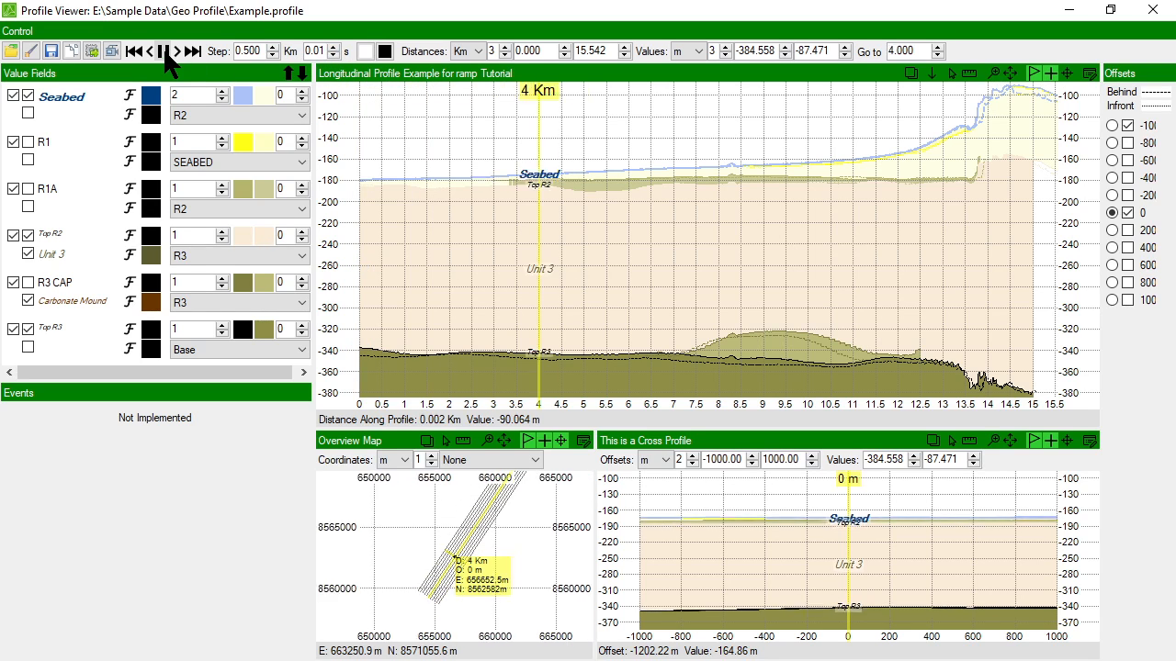
pyautogui.click(166, 52)
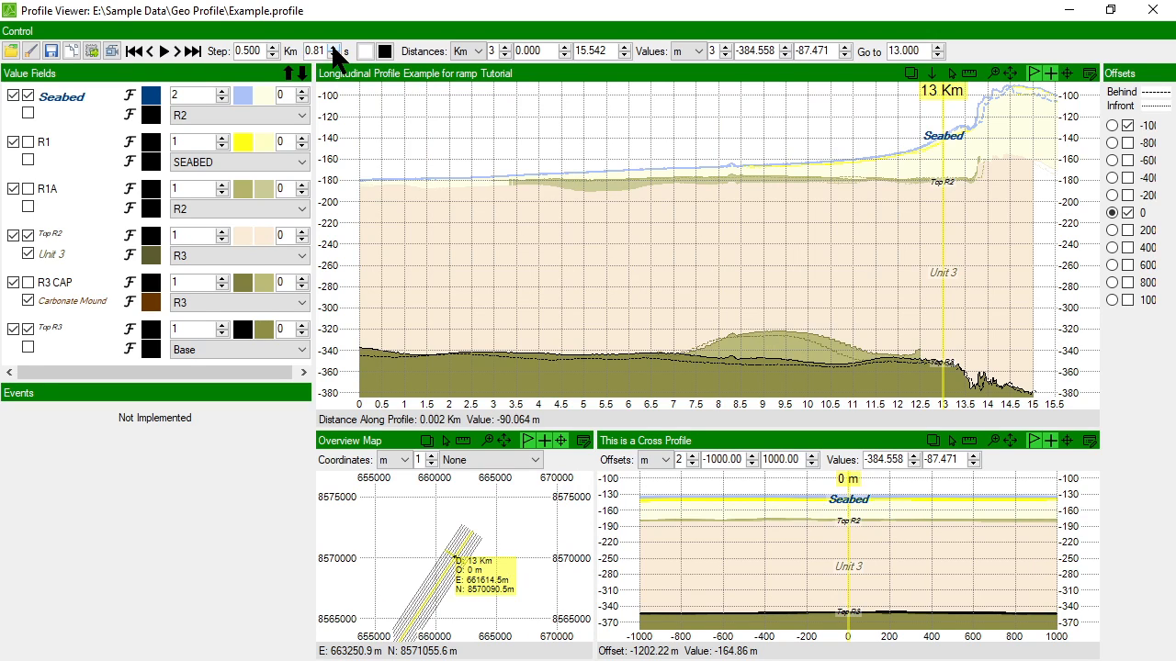
# Step: Set the animation interval to 0.51 s and play the animation again
pyautogui.click(334, 55)
pyautogui.click(166, 52)
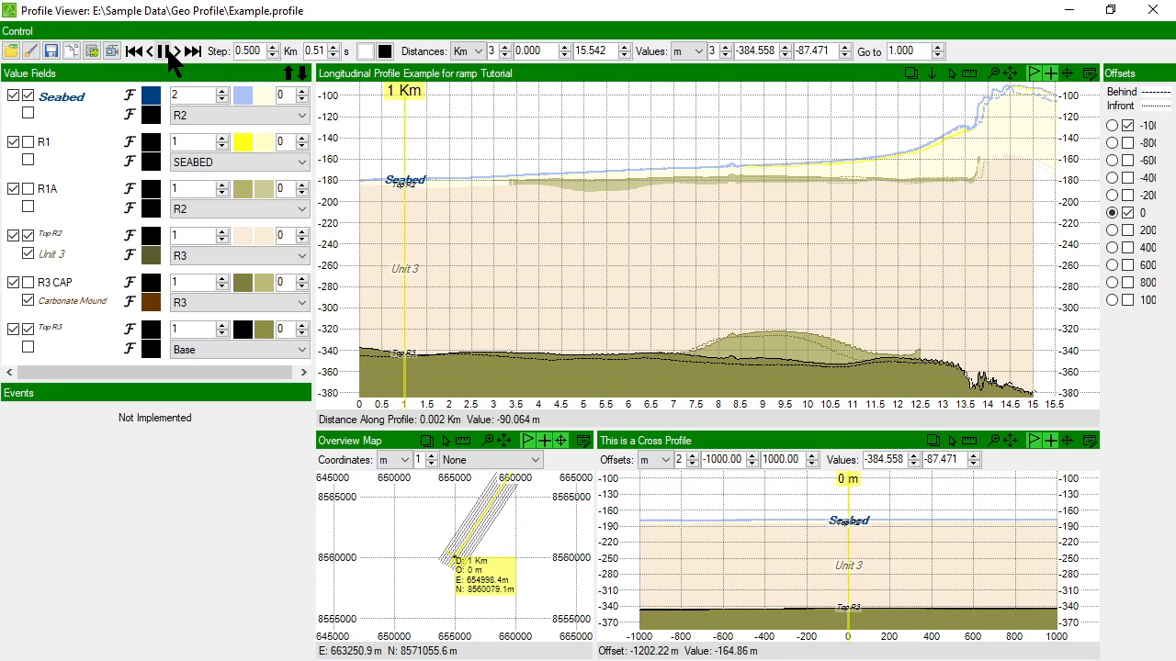
# Step: Pause the animation, set its interval to 0.21 s and resume playing along the profile
pyautogui.click(170, 52)
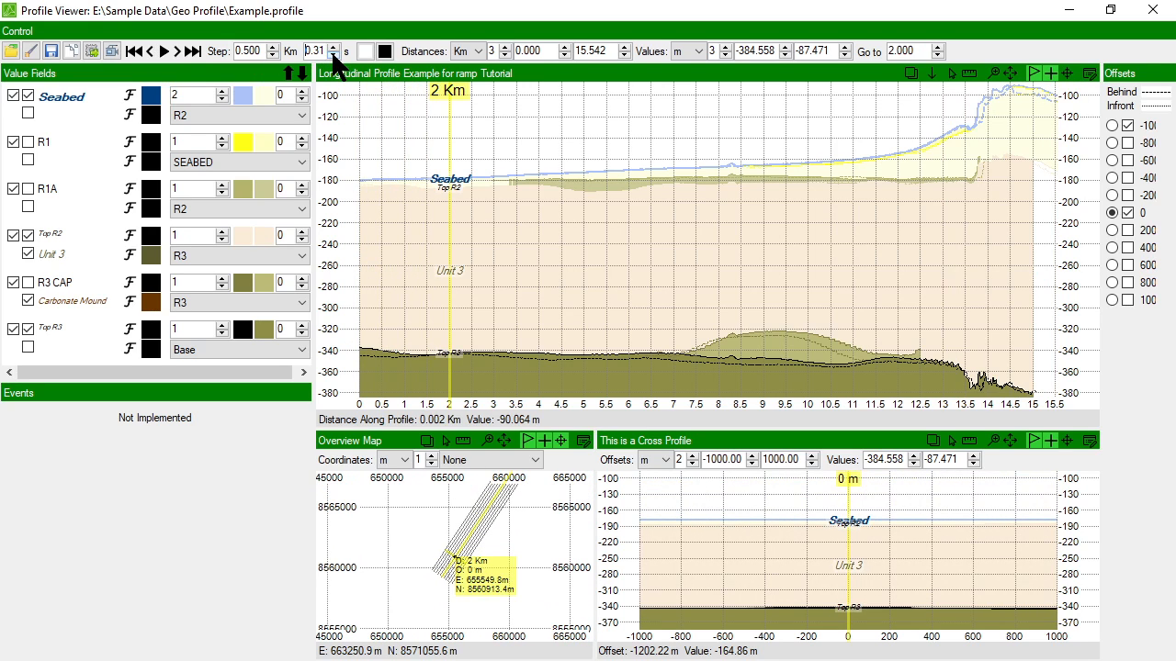
pyautogui.click(333, 48)
pyautogui.click(165, 52)
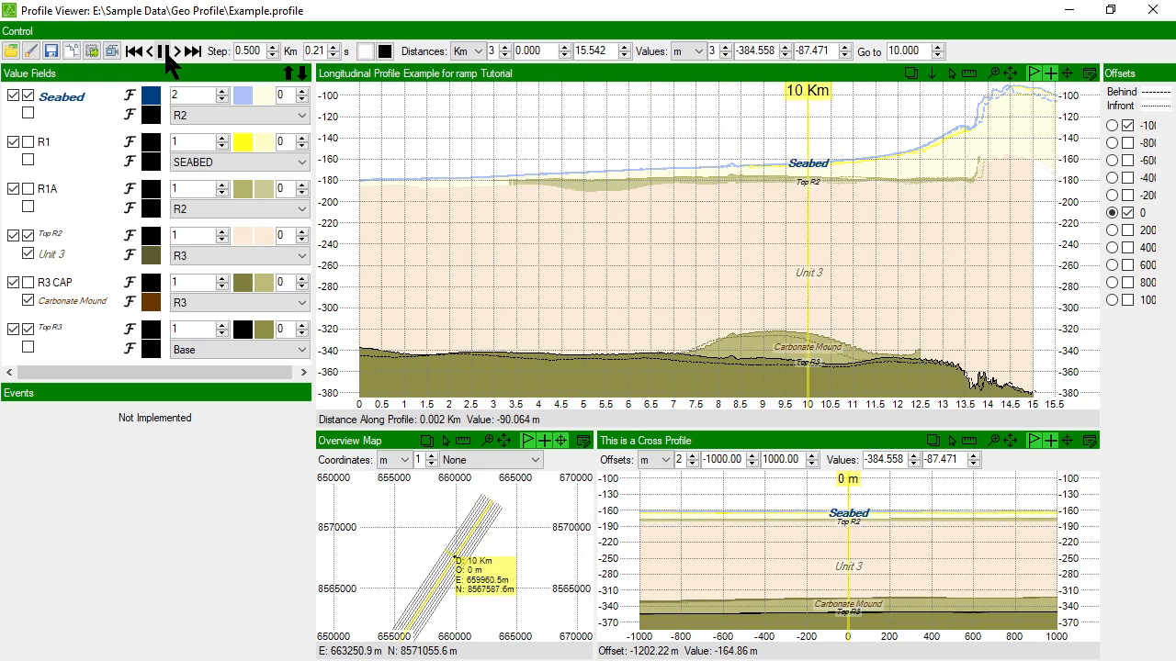
# Step: Set the step to 0.25 Km, replay the animation, and return to the start of the profile
pyautogui.click(163, 52)
pyautogui.moveTo(260, 44); pyautogui.dragTo(245, 46)
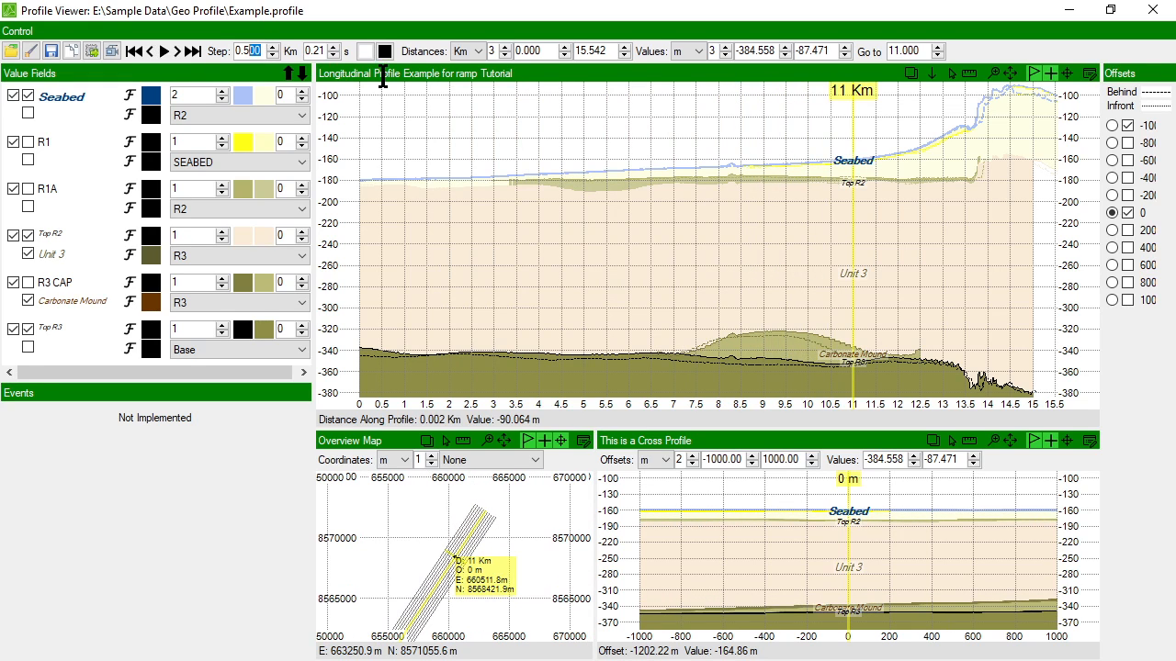
pyautogui.write('250')
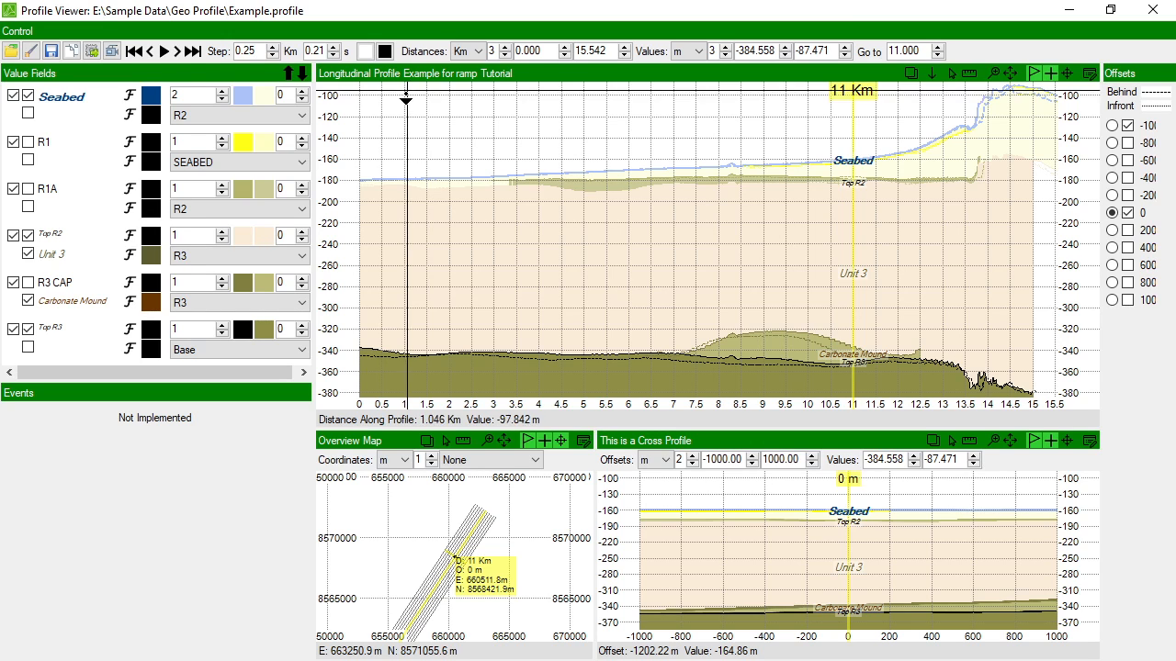
pyautogui.click(165, 50)
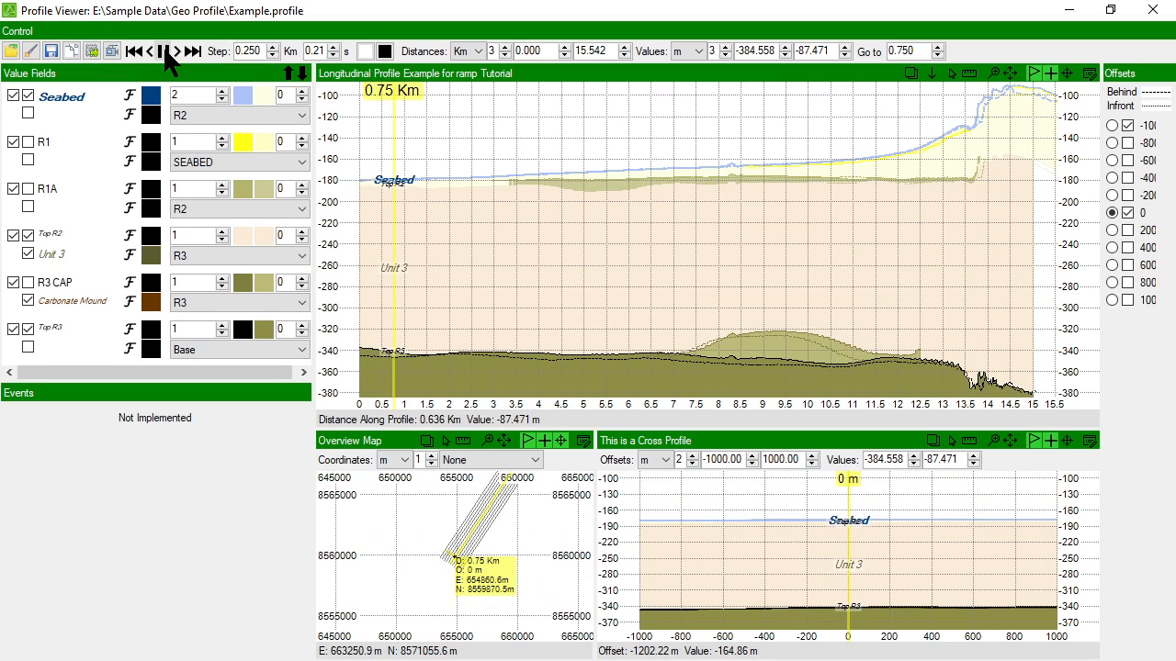
pyautogui.click(166, 52)
pyautogui.click(133, 51)
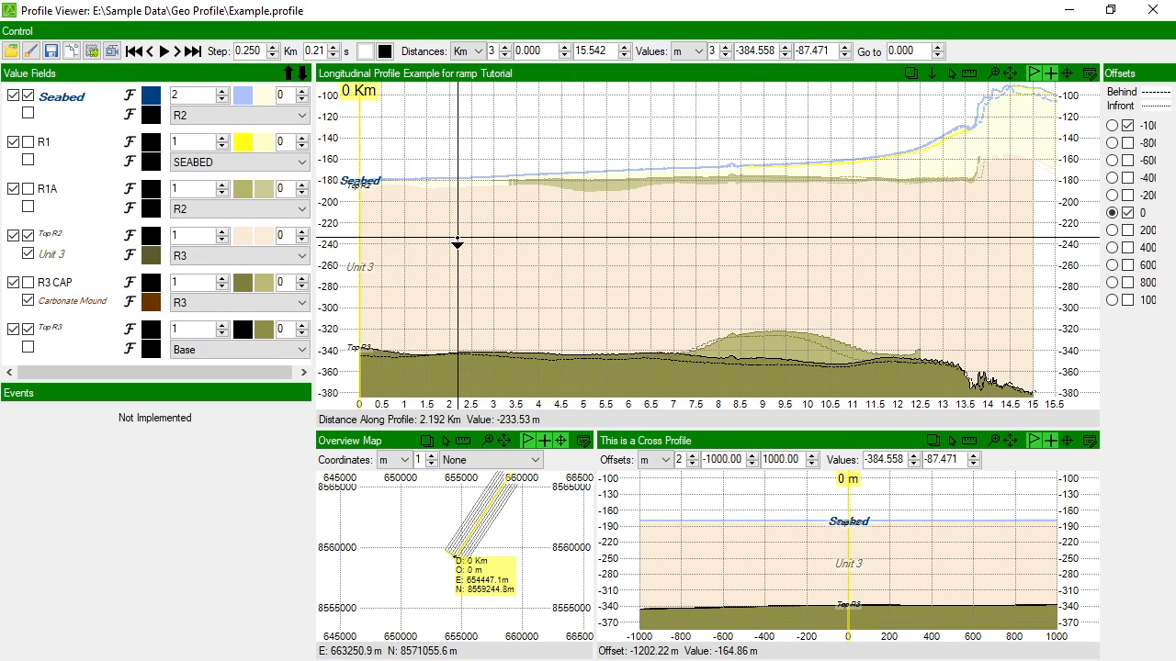
# Step: Open the export of all steps as an animated time series and compare its GIF and PNG image folder options
pyautogui.click(113, 53)
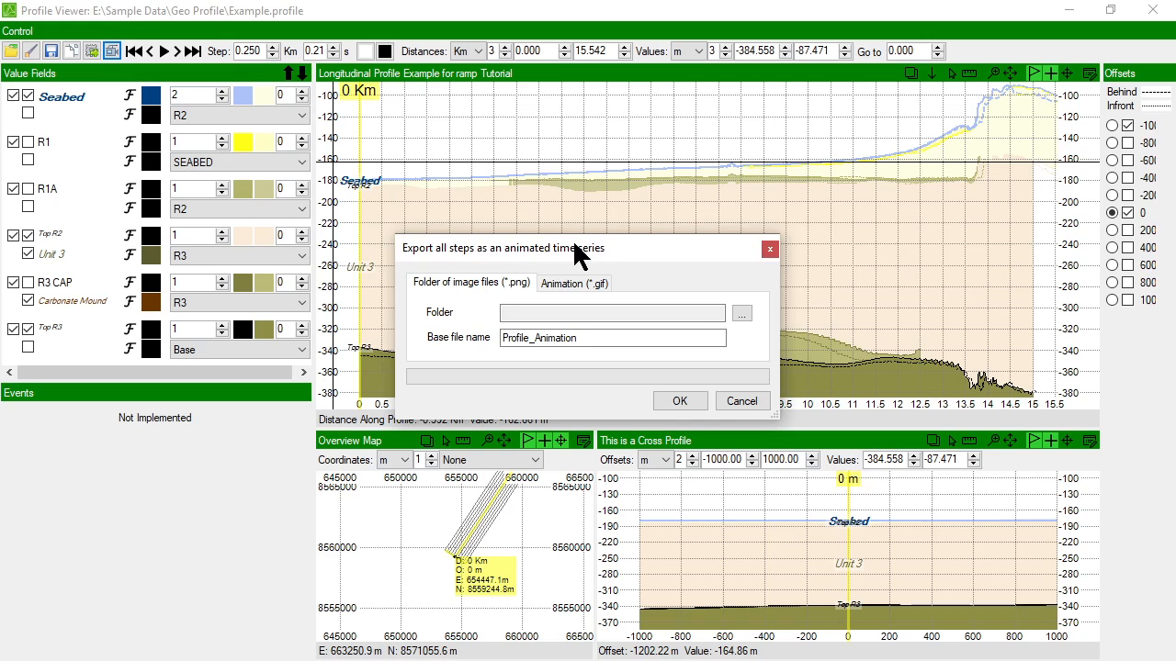
pyautogui.moveTo(573, 241); pyautogui.dragTo(603, 226)
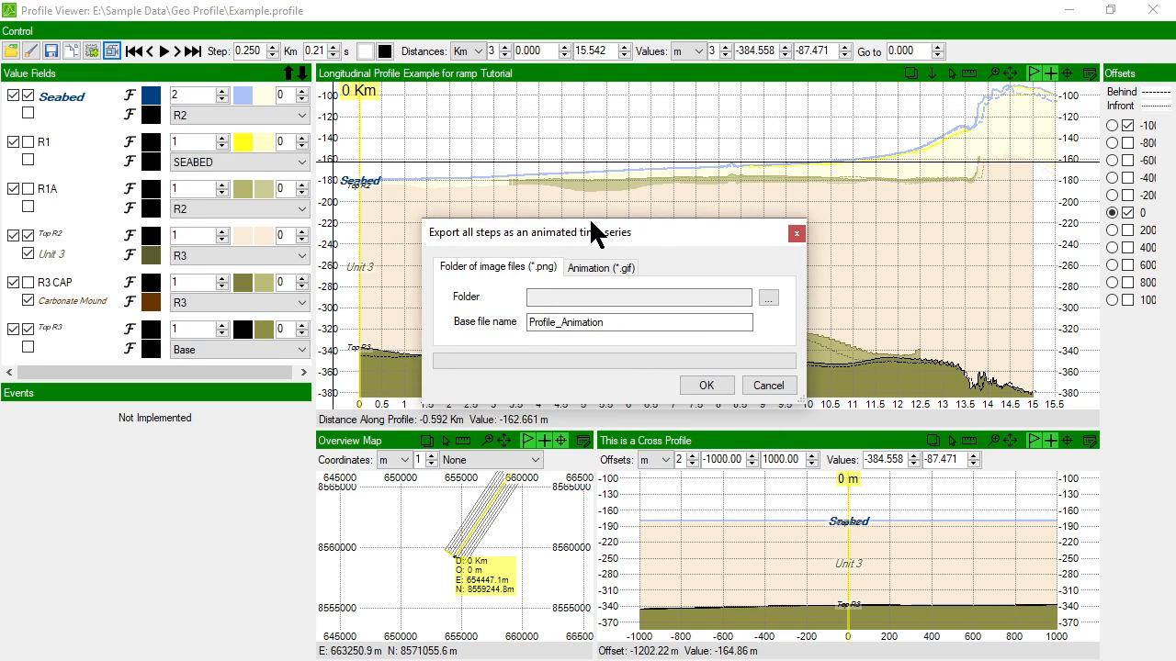
pyautogui.click(583, 271)
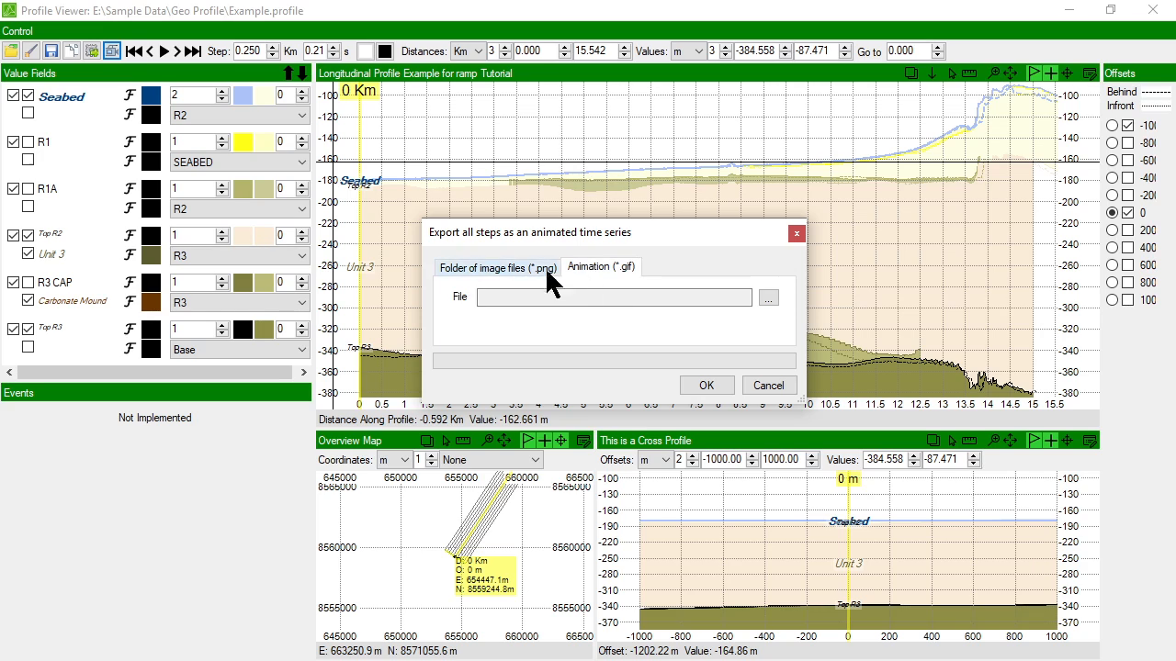
pyautogui.click(545, 267)
pyautogui.click(564, 296)
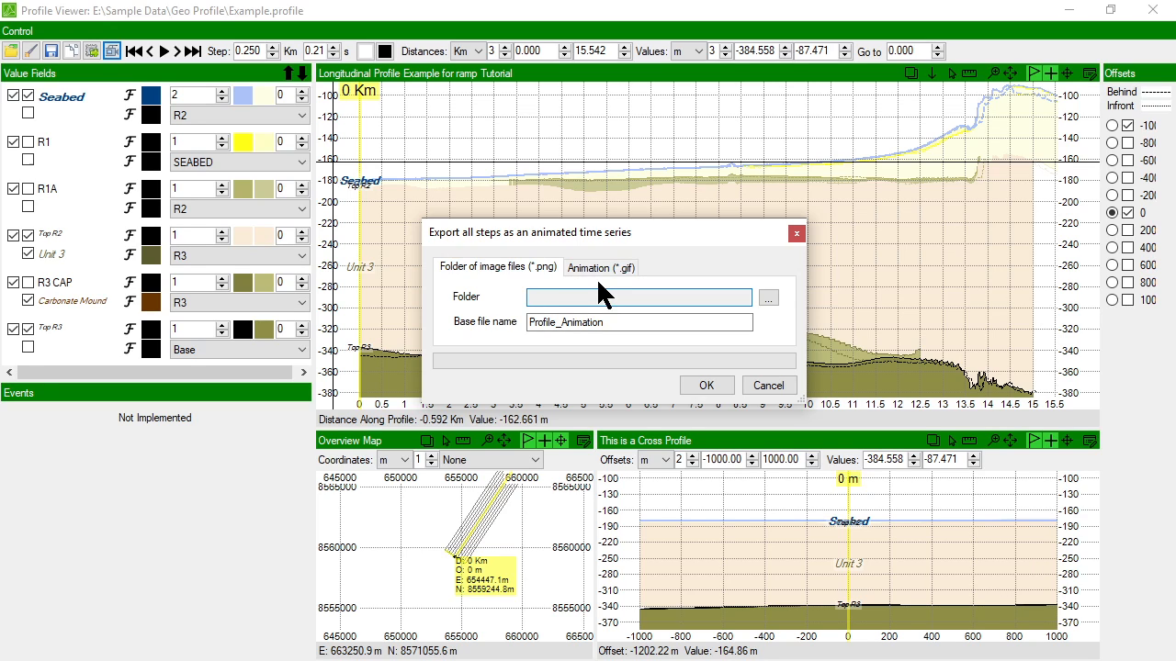
# Step: Export all steps as an animated GIF named ExampleProfile.gif in the Geo Profile folder
pyautogui.click(600, 269)
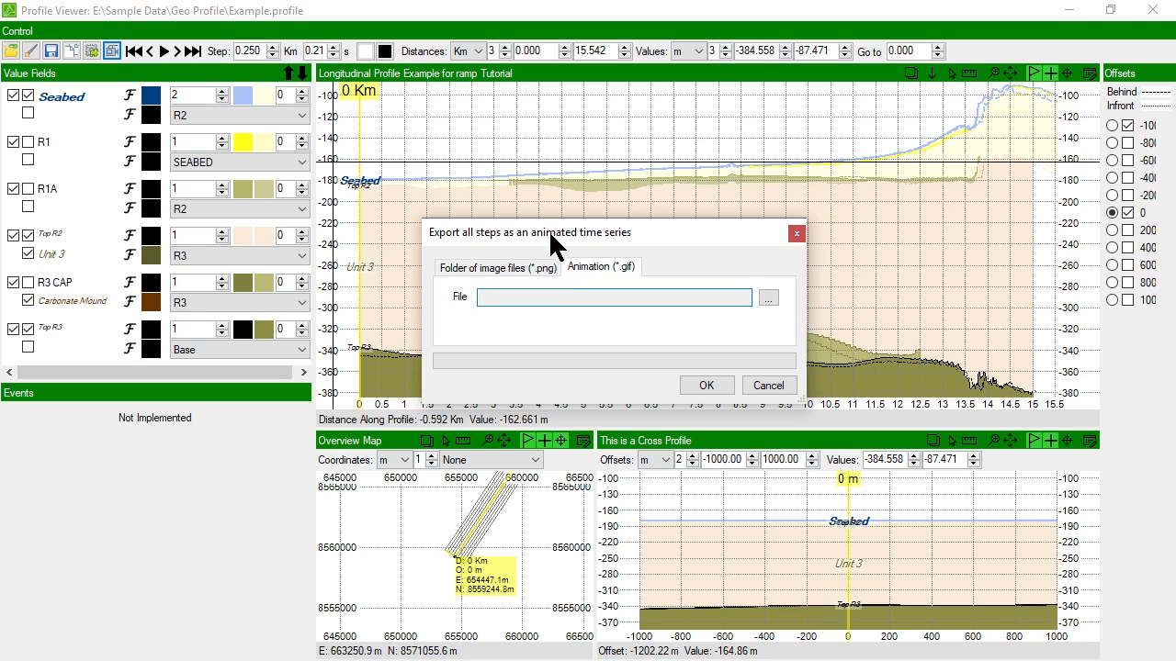
pyautogui.moveTo(548, 230); pyautogui.dragTo(564, 216)
pyautogui.click(783, 284)
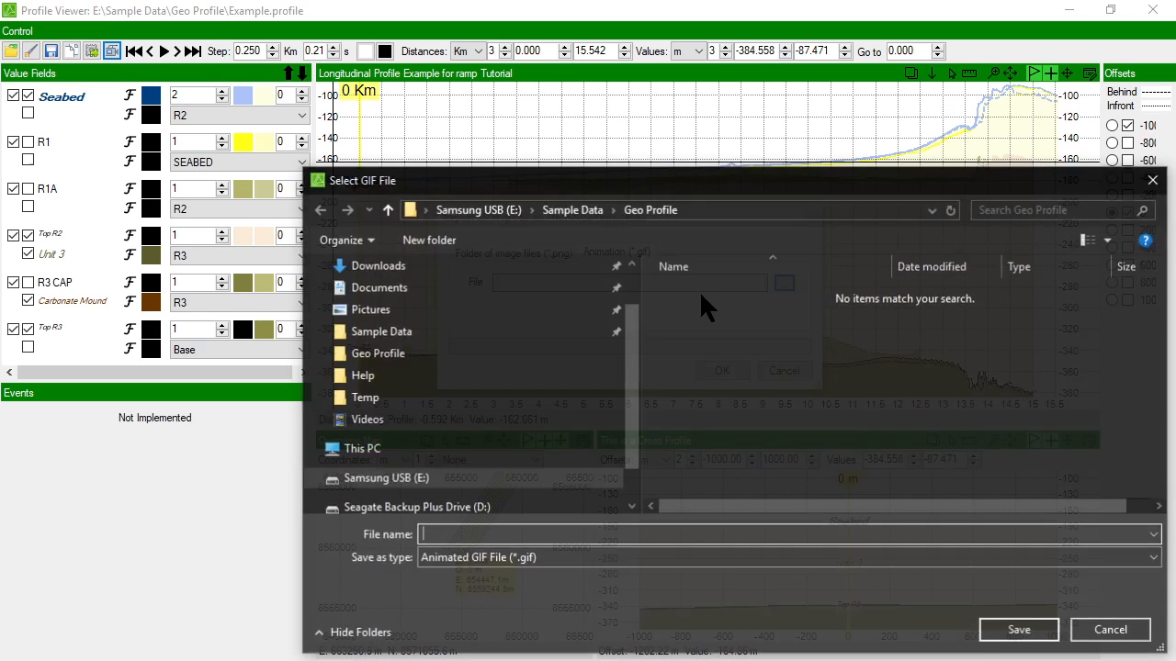
pyautogui.write('Exa')
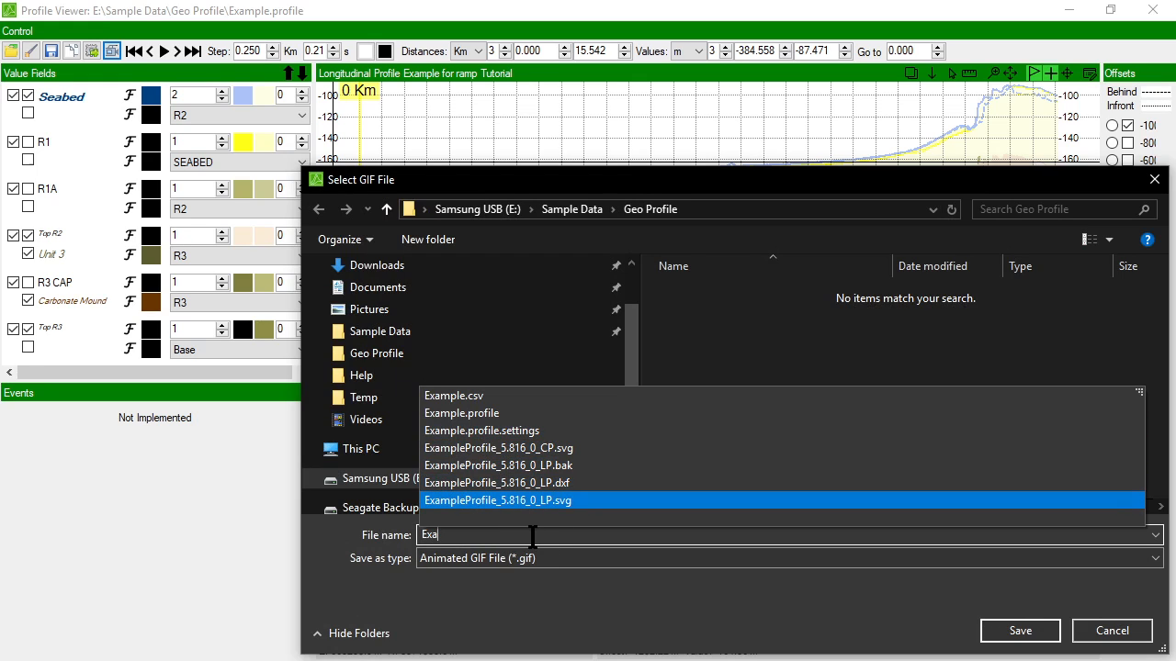
pyautogui.write('mplePr')
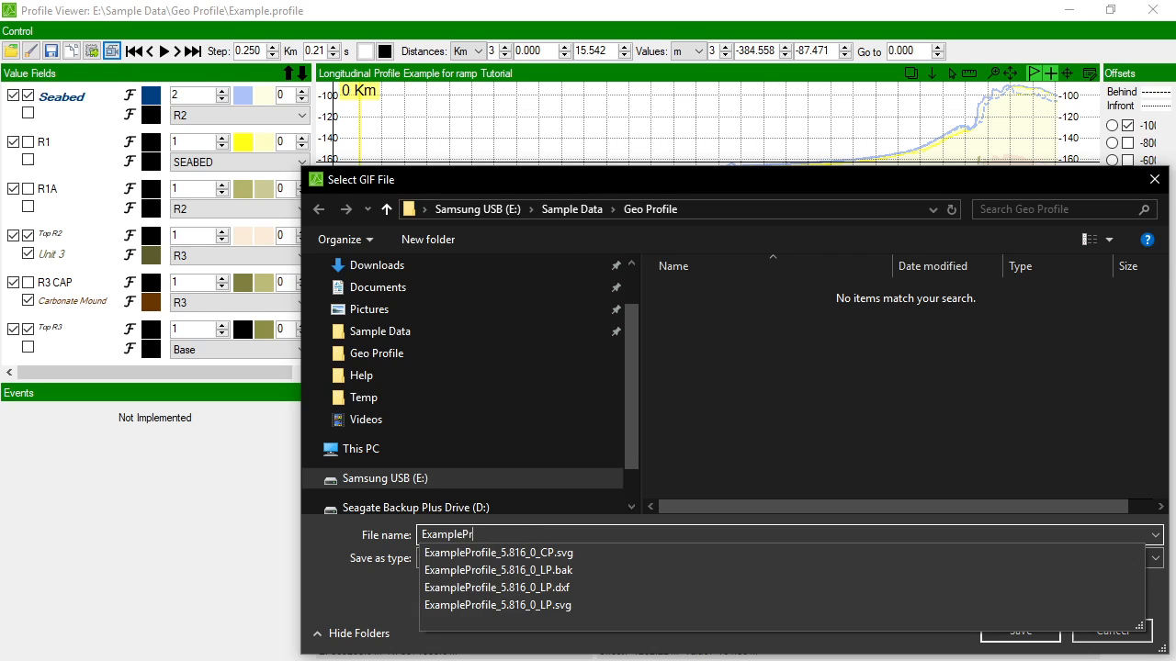
pyautogui.write('ofile.gif')
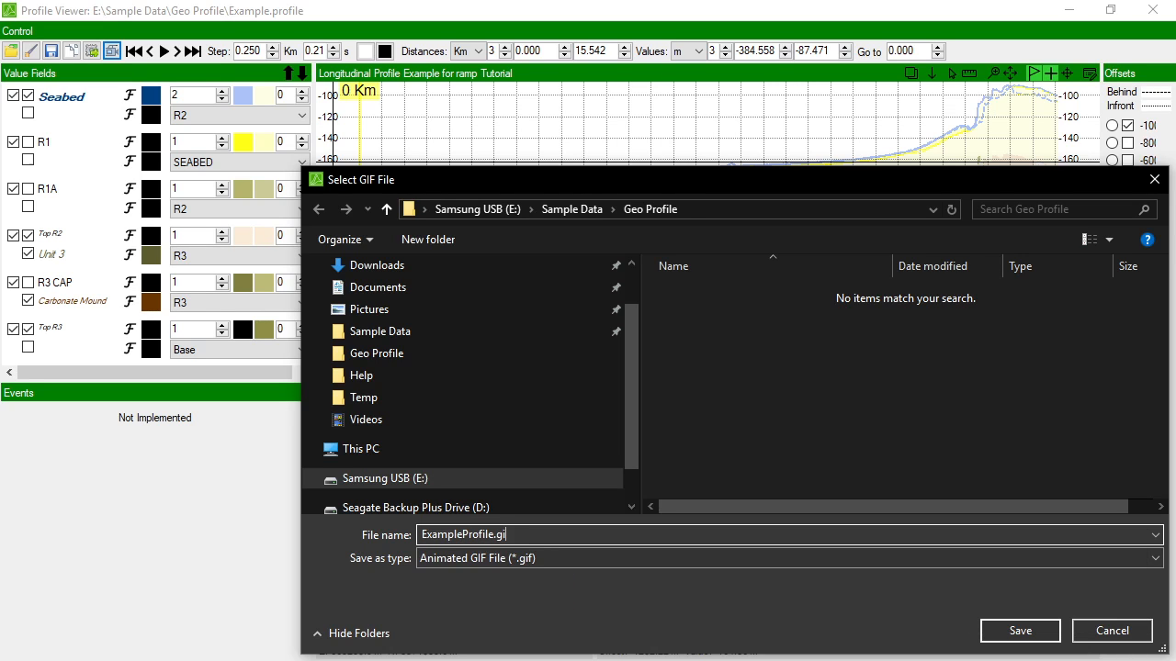
pyautogui.press('Return')
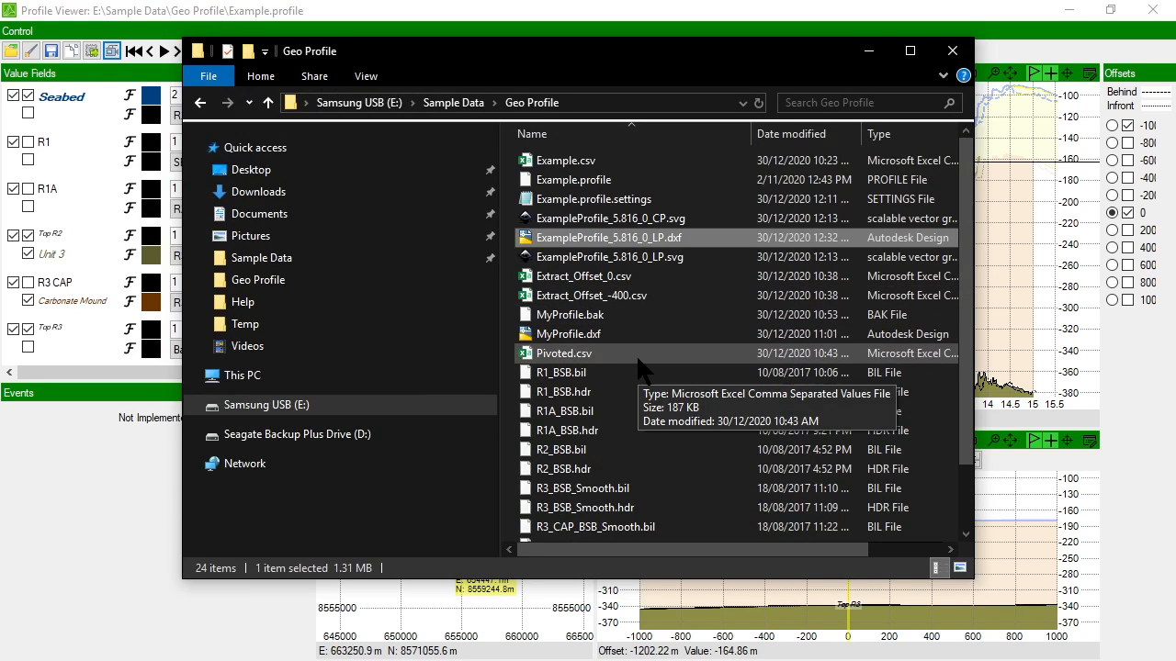
# Step: Switch to File Explorer, open ExampleProfile.gif in Photos and maximize the window to watch the animation
pyautogui.scroll(-2, 588, 395)
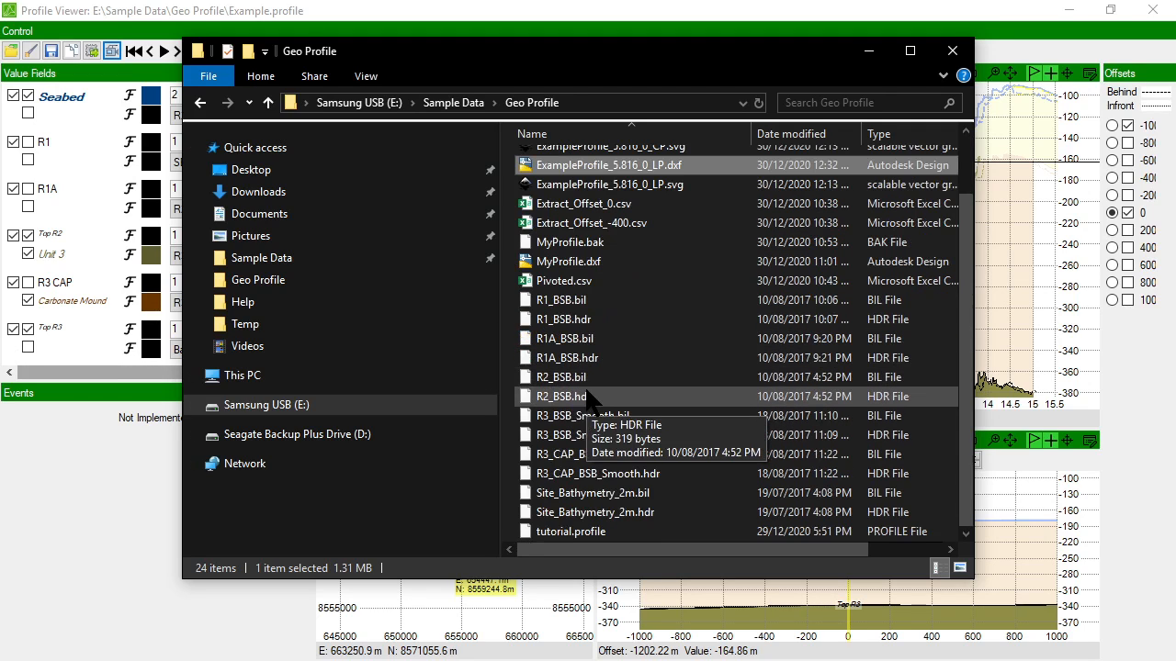
pyautogui.scroll(2, 595, 405)
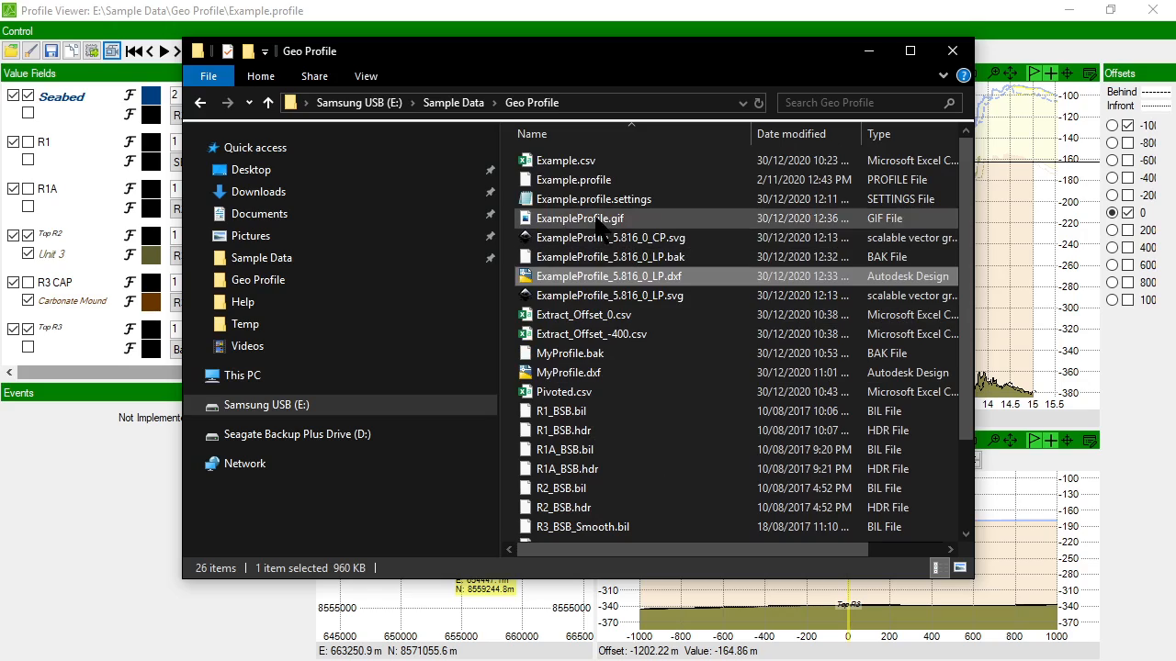
pyautogui.click(601, 219)
pyautogui.doubleClick(602, 218)
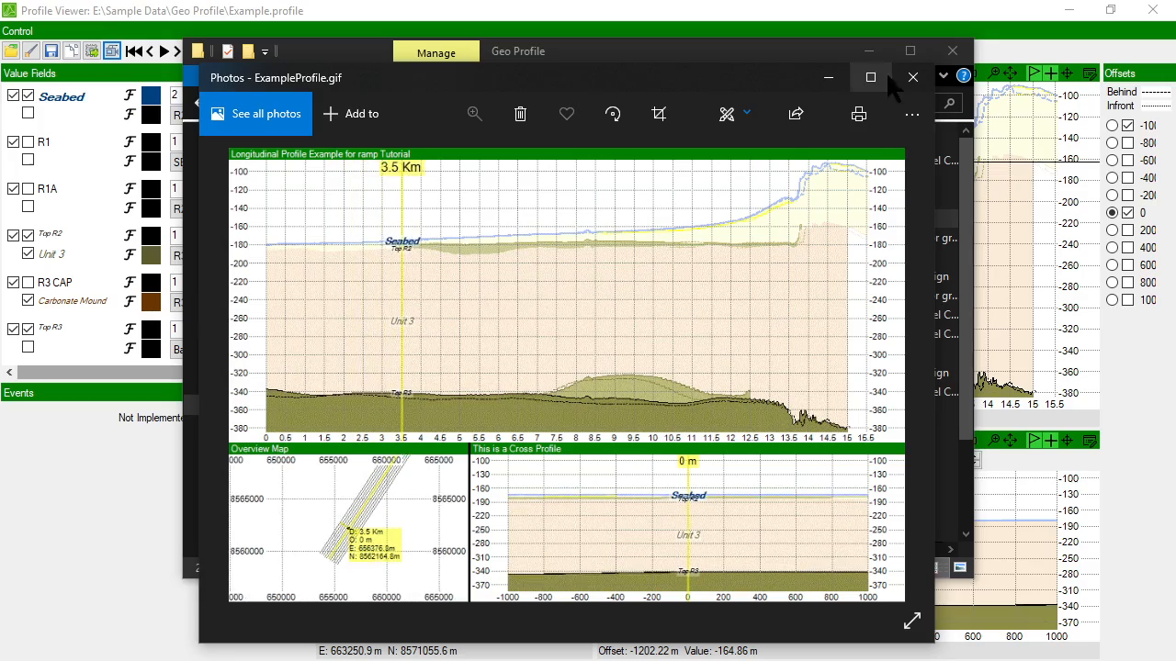
pyautogui.click(872, 77)
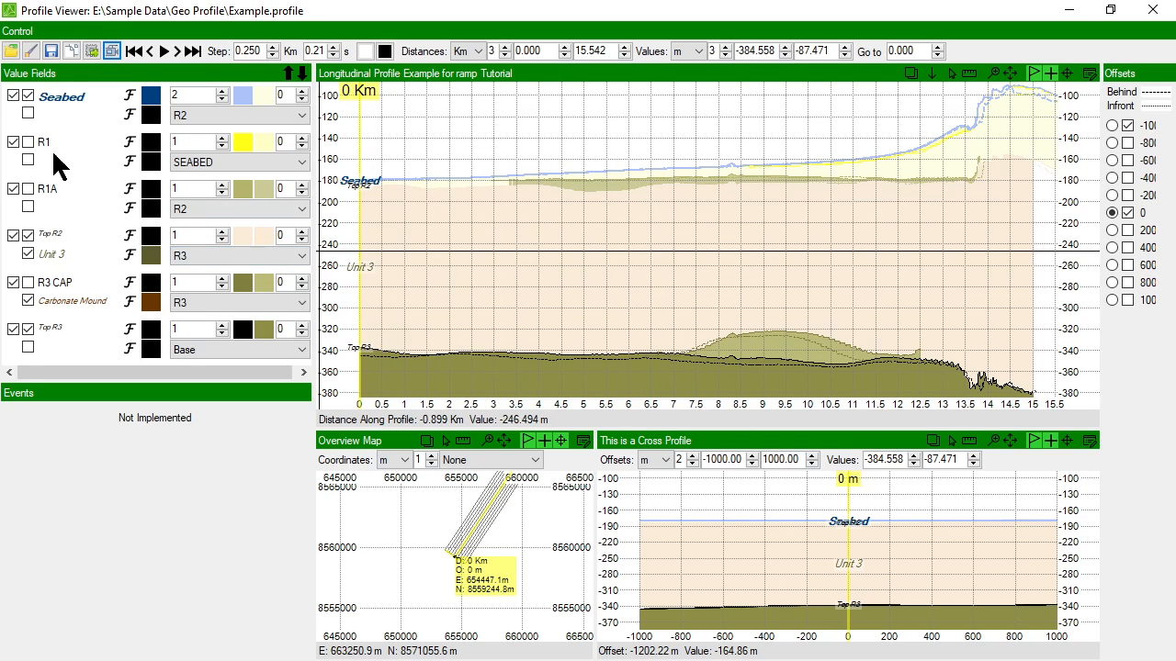
# Step: Open the file selection for applying settings from another profile, inspect Example.profile.settings and close it without applying anything
pyautogui.click(30, 51)
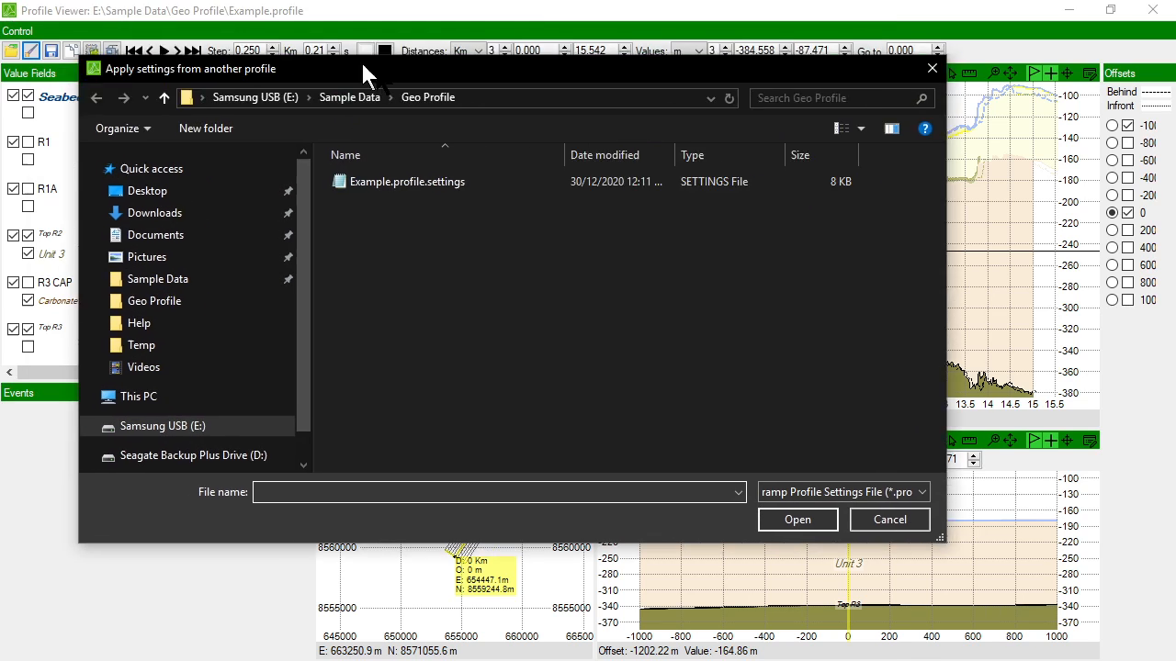
pyautogui.moveTo(363, 66); pyautogui.dragTo(402, 63)
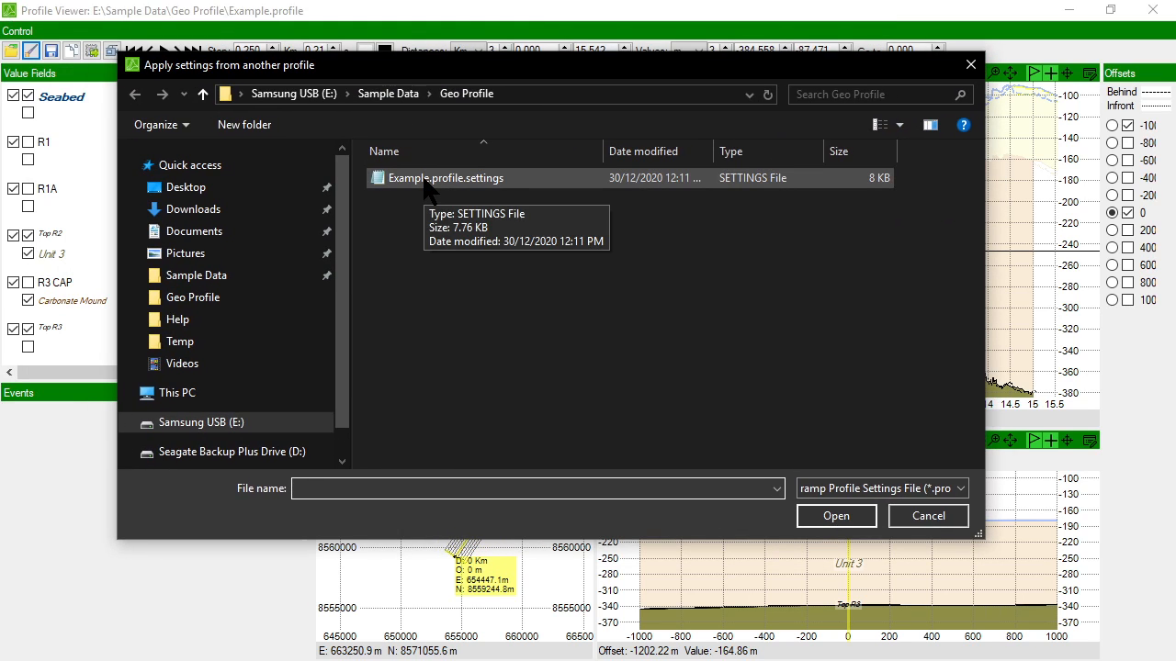
pyautogui.click(926, 516)
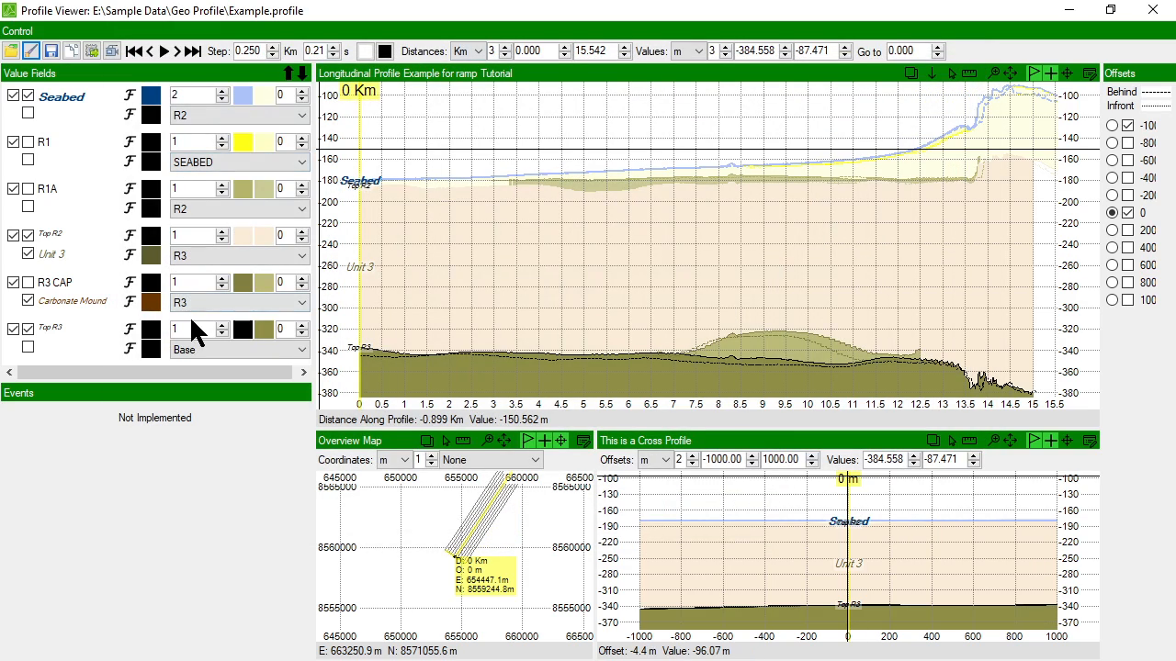